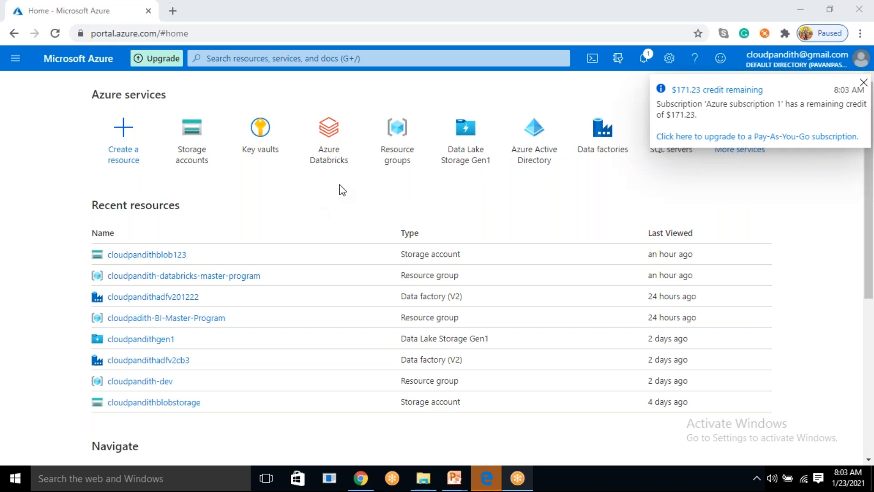
Open the storage accounts list from the portal home page
left_click(195, 143)
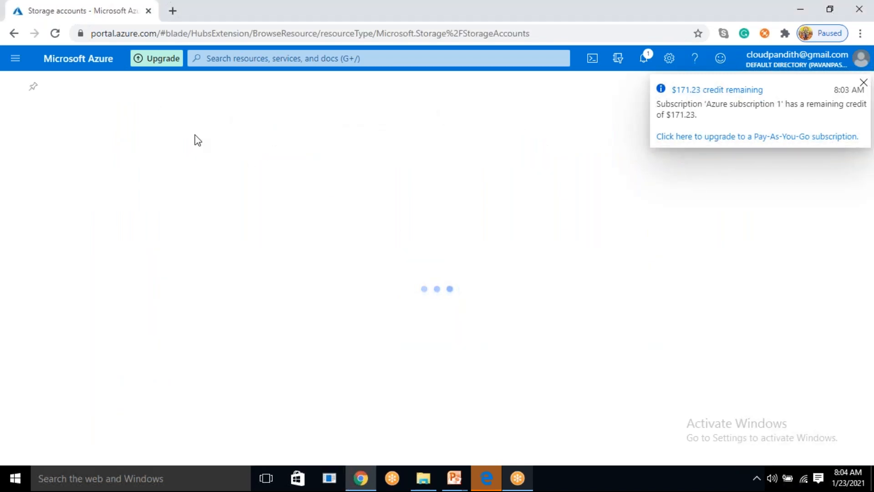
left_click(268, 2)
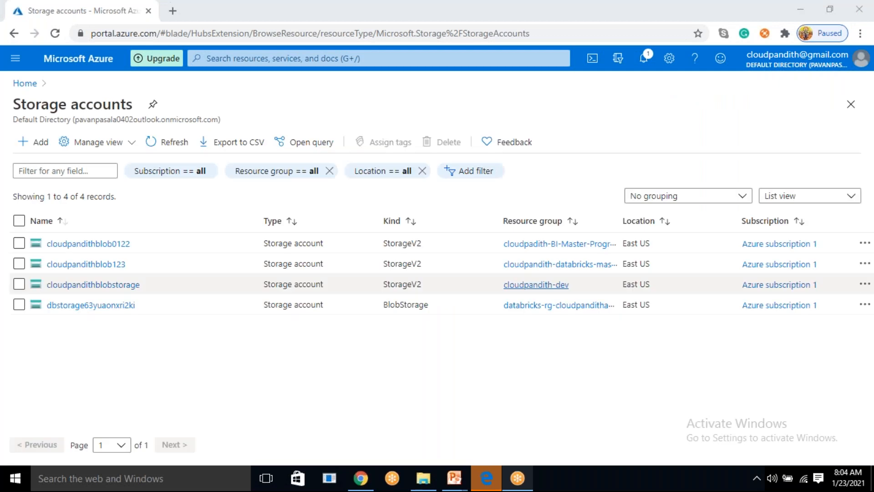
left_click(41, 143)
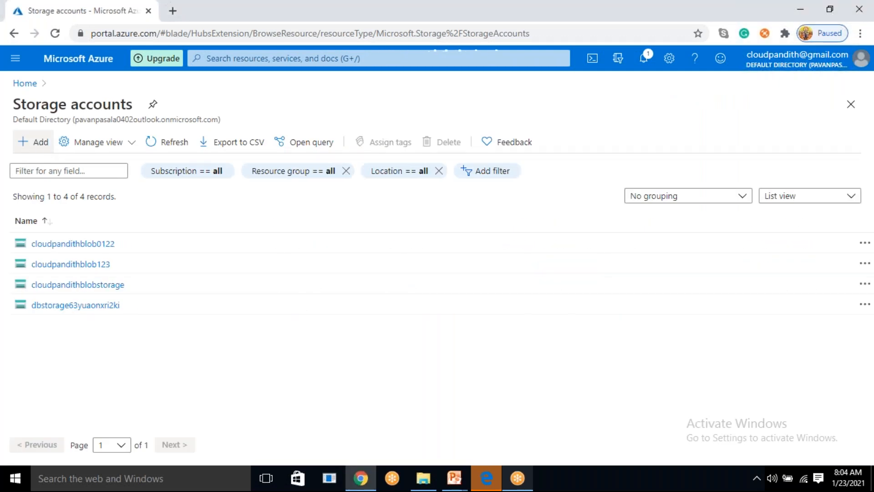
left_click(623, 21)
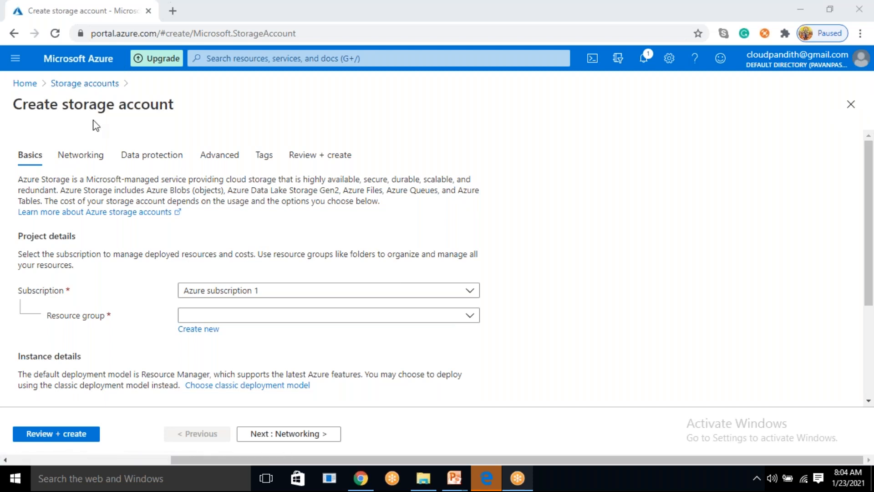
left_click(102, 90)
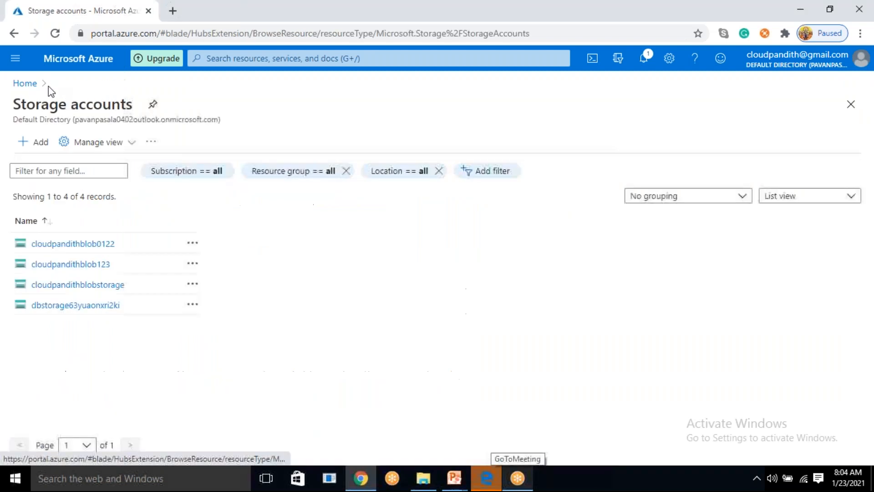
Search the portal for storage account
left_click(234, 59)
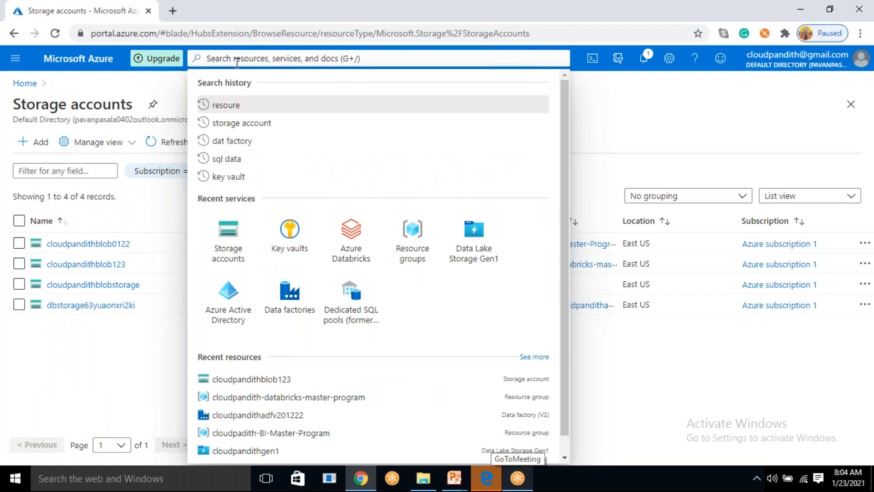
type("st")
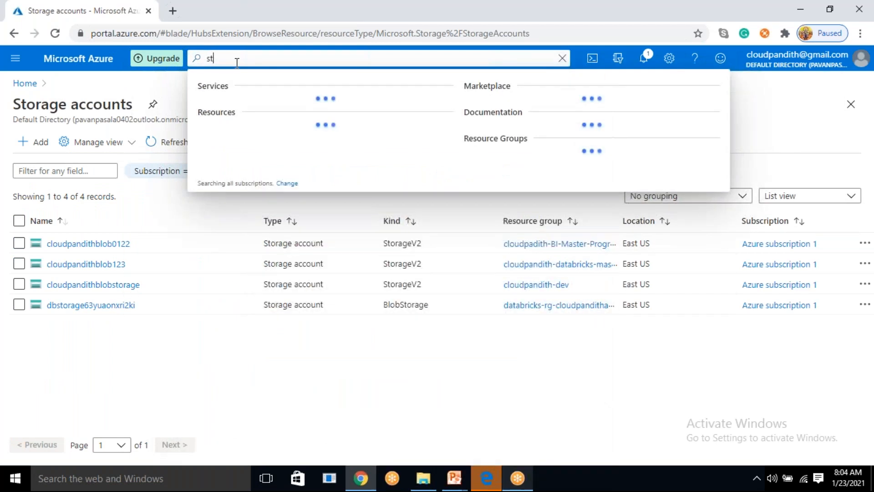
type("orage acc")
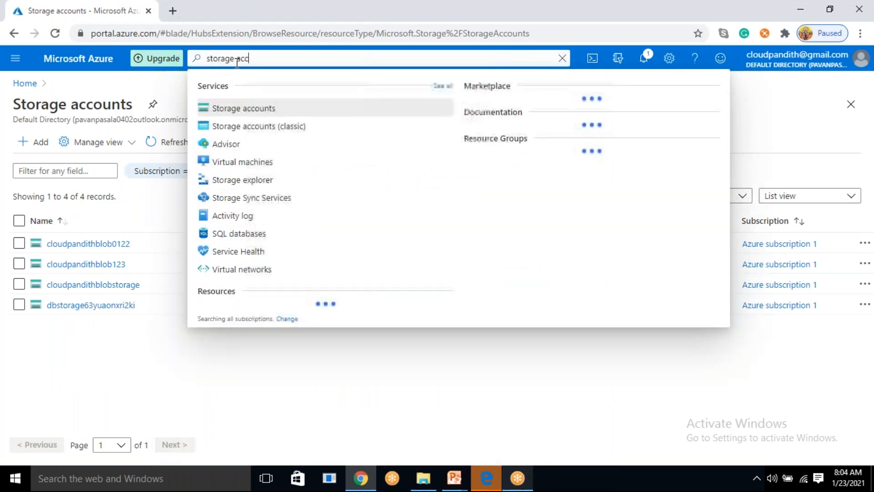
type("ount")
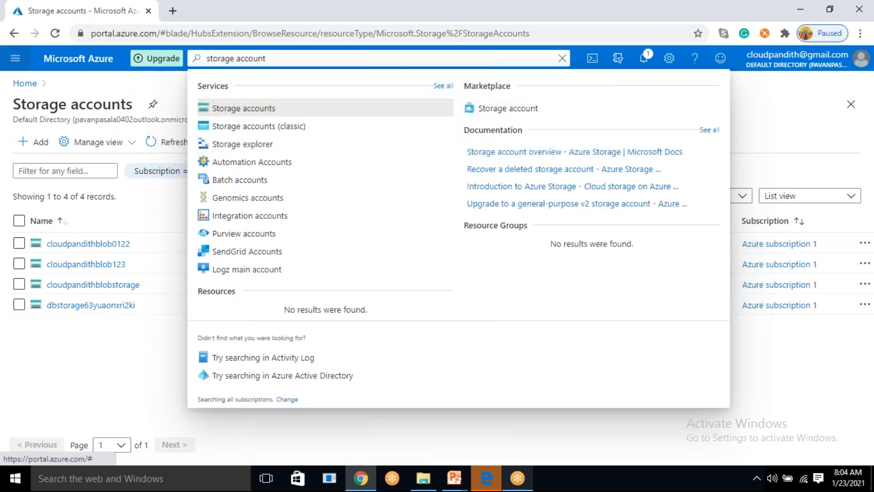
Browse the All services page and its Storage and Databases categories
left_click(8, 59)
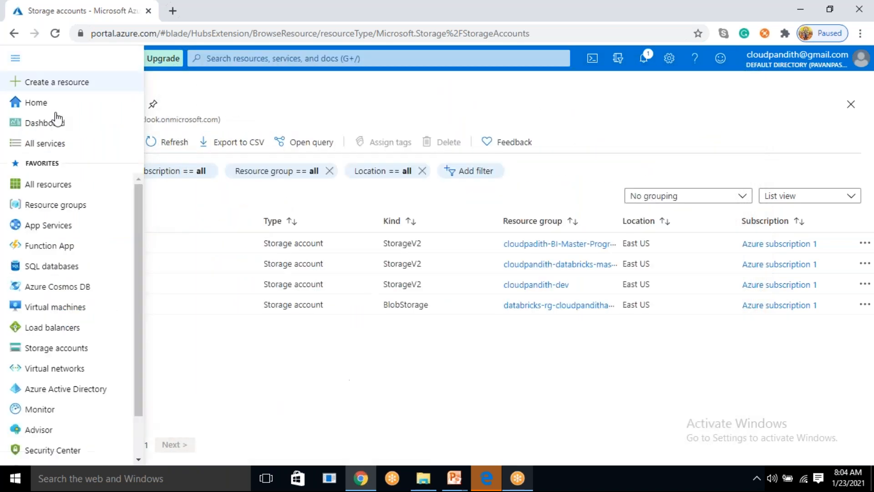
left_click(63, 144)
left_click(15, 58)
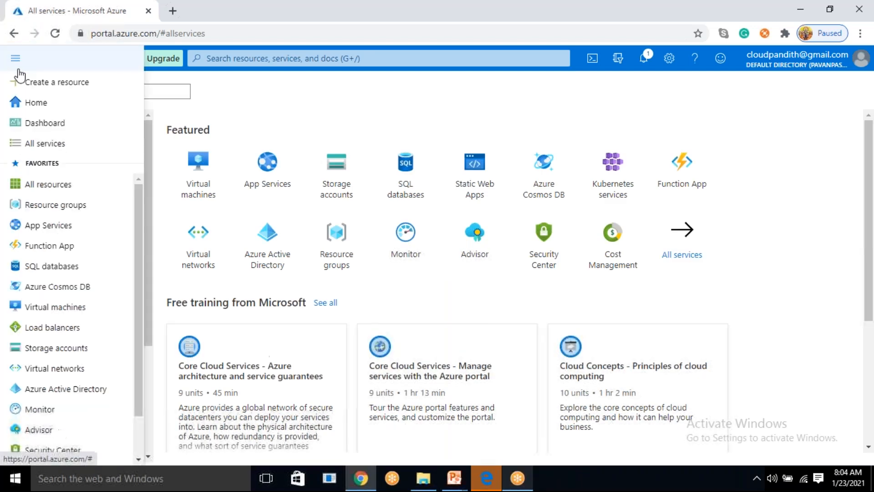
left_click(48, 144)
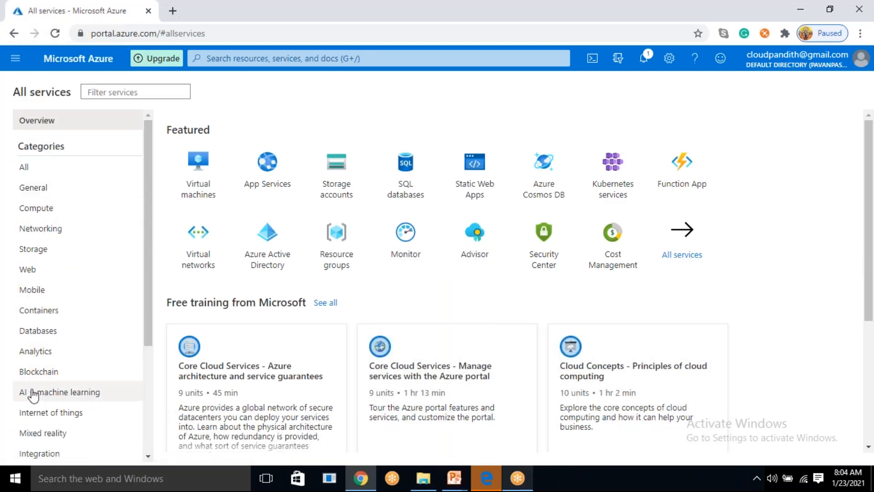
left_click(47, 257)
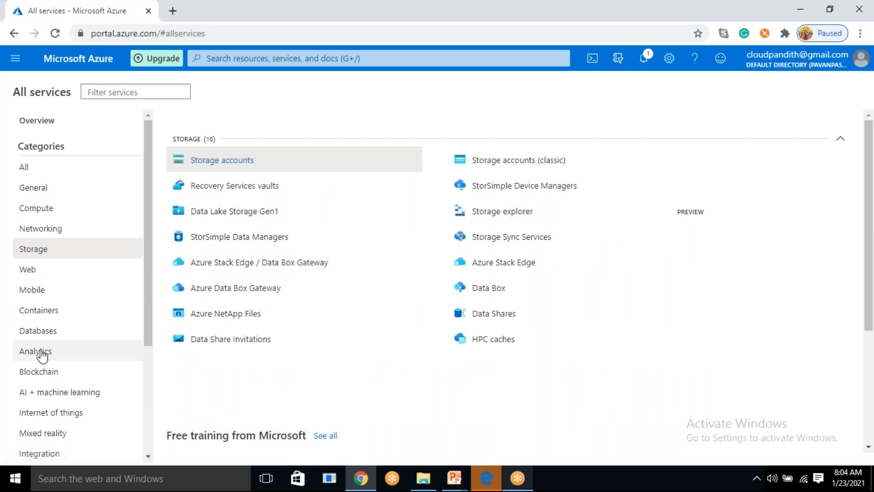
left_click(41, 334)
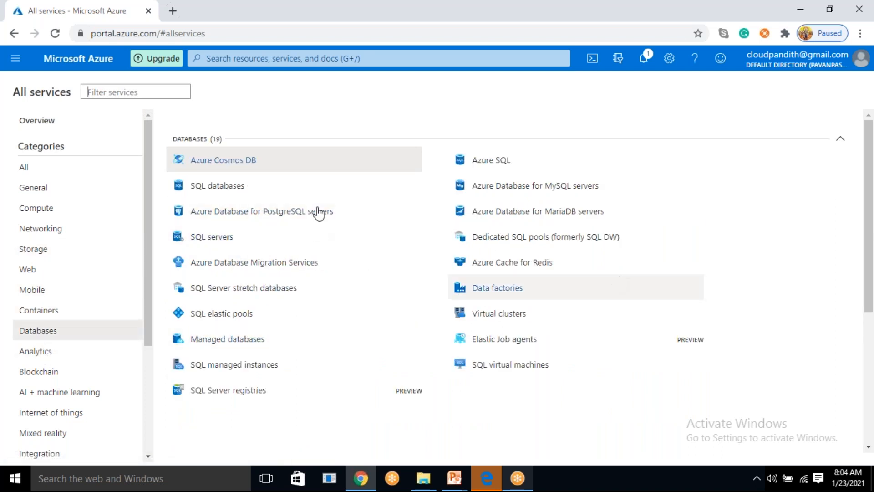
left_click(20, 68)
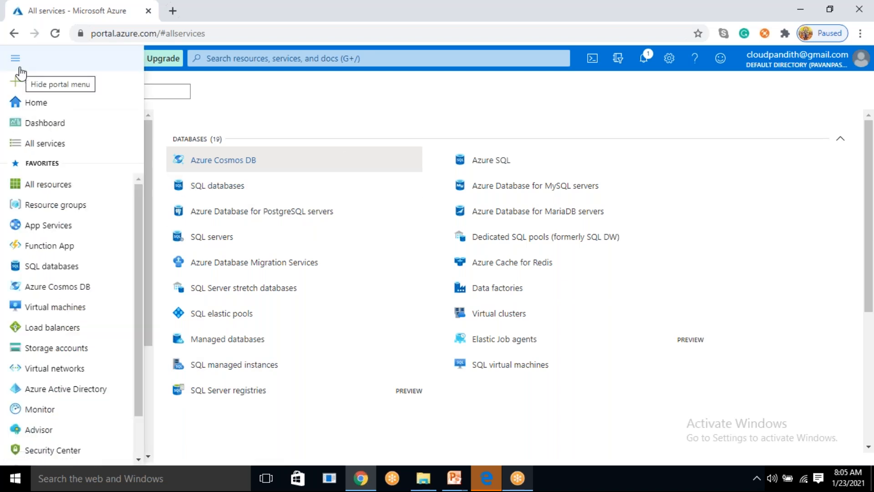
Search the portal for storage and open Storage accounts
left_click(275, 59)
type("storage acc")
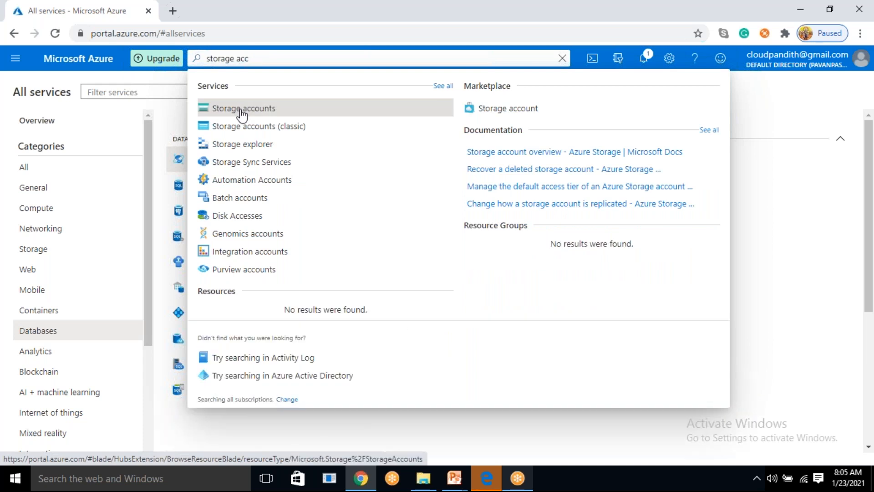
left_click(241, 111)
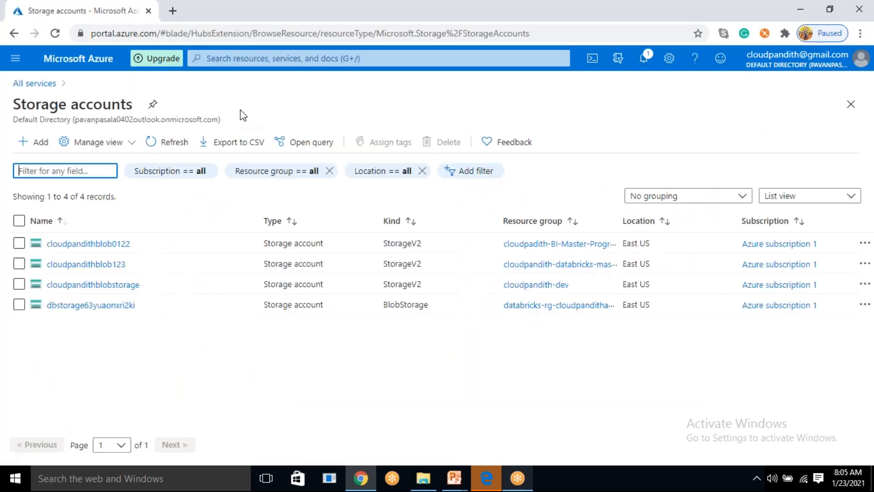
Start a new storage account and create a new resource group named cloudpandith-BI-Master-Program1
left_click(23, 143)
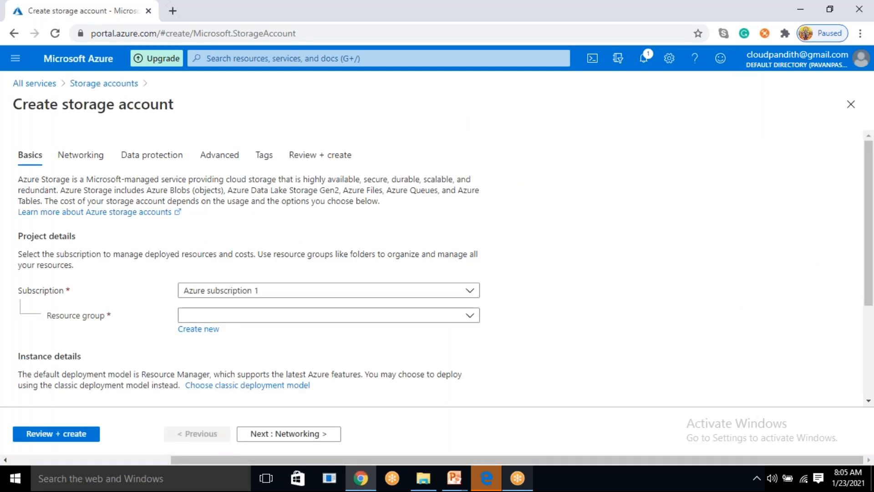
left_click(218, 329)
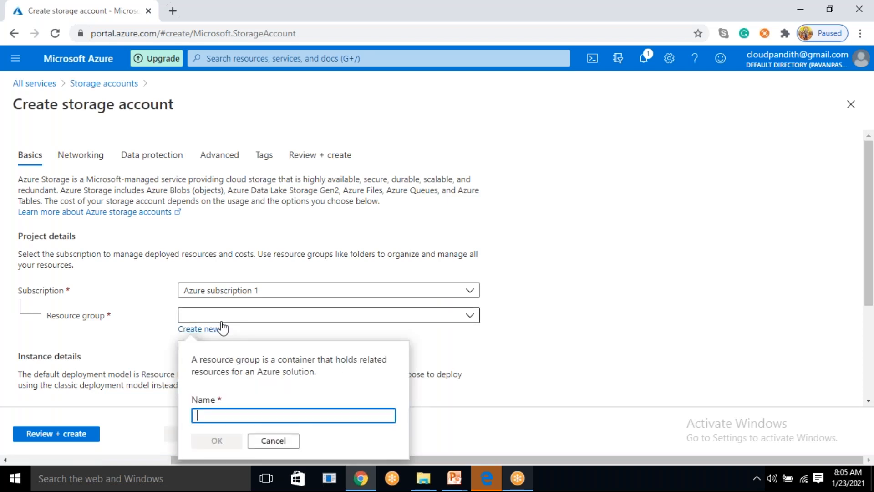
type("cloudpandith-BI-Master-Prog")
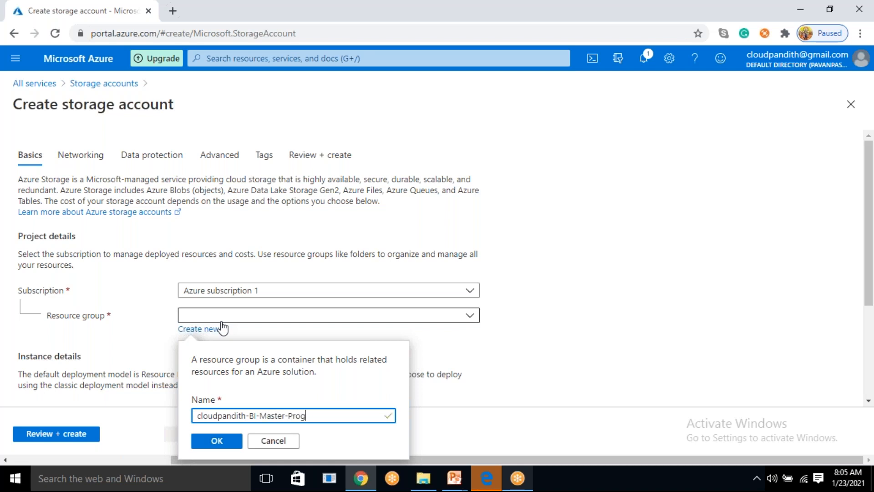
type("ram1")
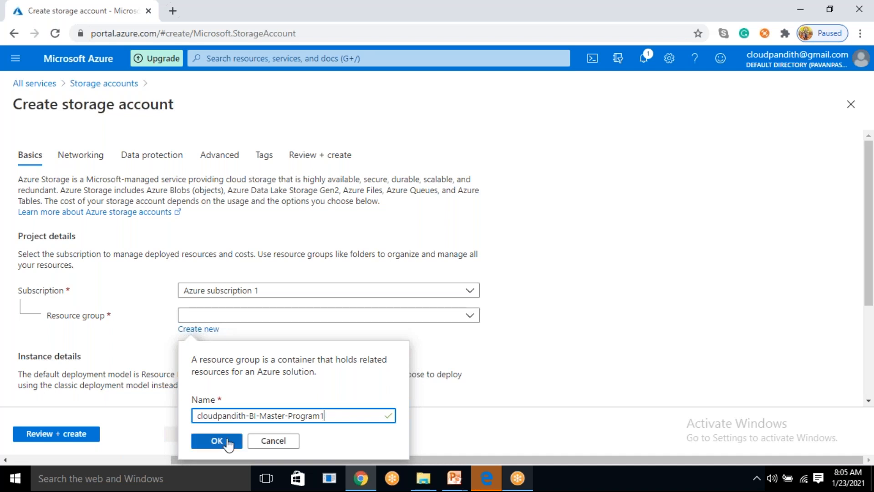
left_click(218, 441)
Set the storage account name to cloudpandithblob1
scroll(217, 345, "down", 2)
left_click(206, 355)
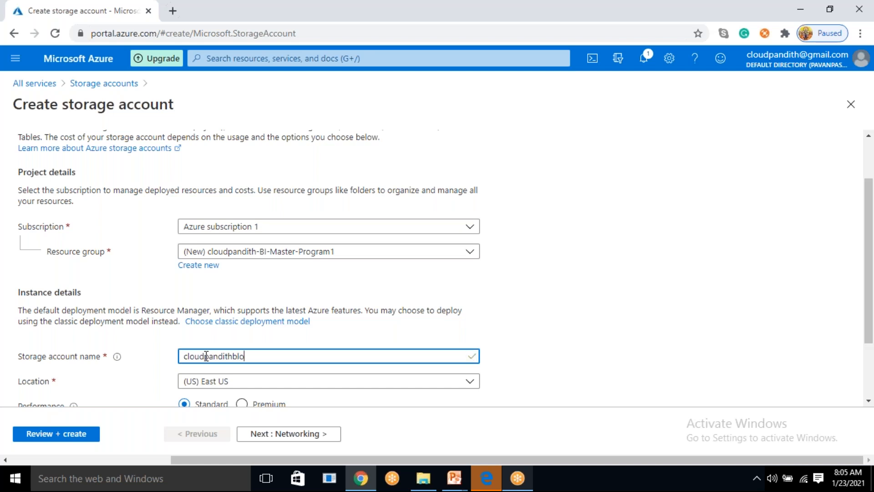
type("cloudpandithblob1")
Review and create the storage account with the default settings
scroll(550, 345, "down", 2)
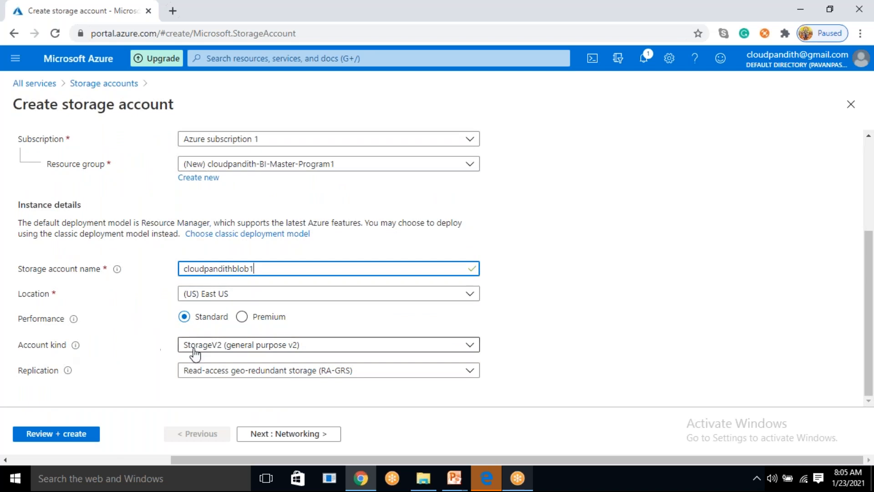
left_click(58, 436)
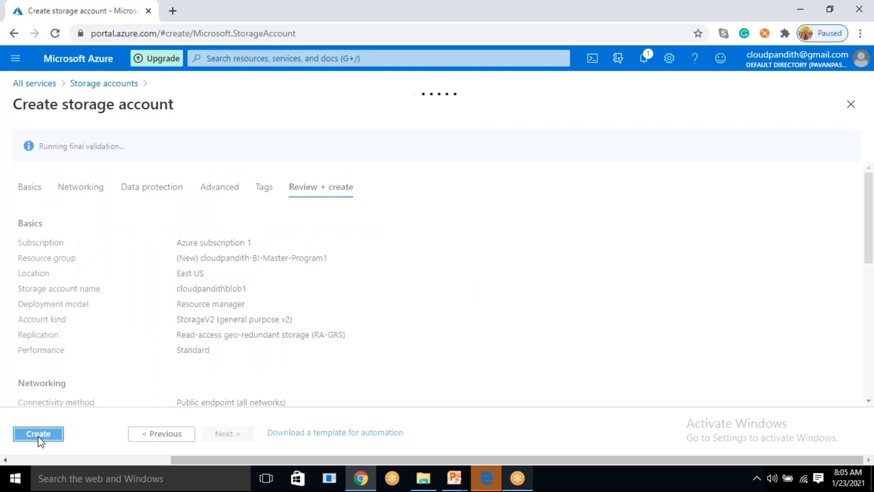
left_click(38, 434)
Open portal.azure.com in a new browser tab
left_click(173, 11)
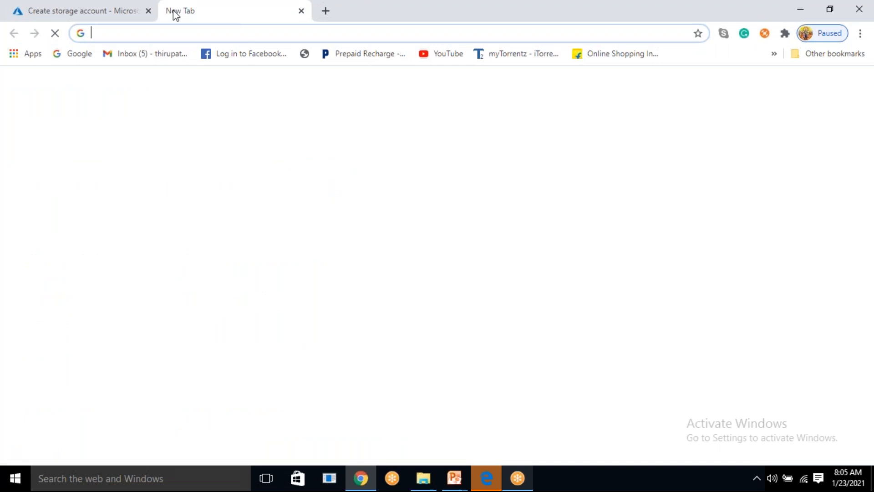
type("port")
key("Return")
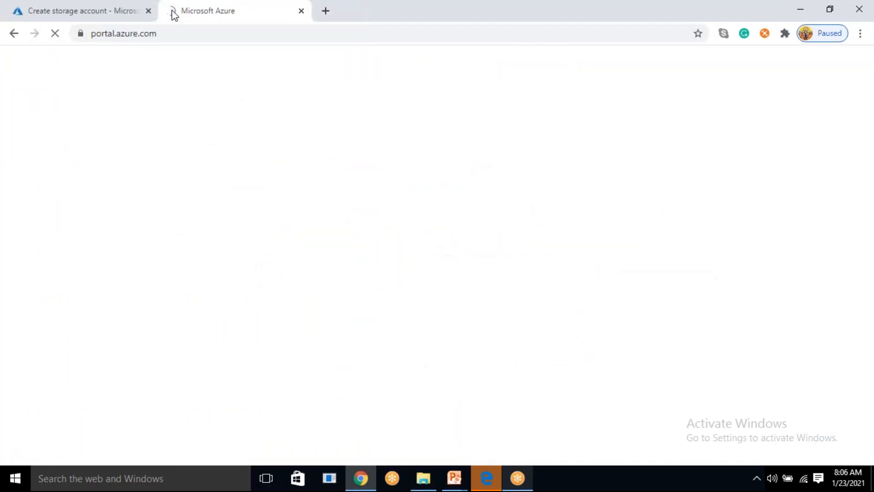
Check the storage account deployment in the first tab and return to the portal tab
left_click(96, 6)
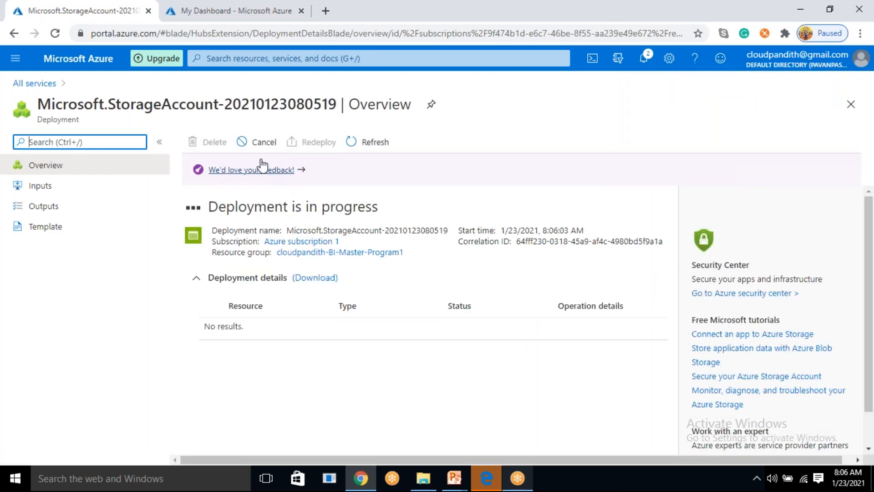
left_click(217, 9)
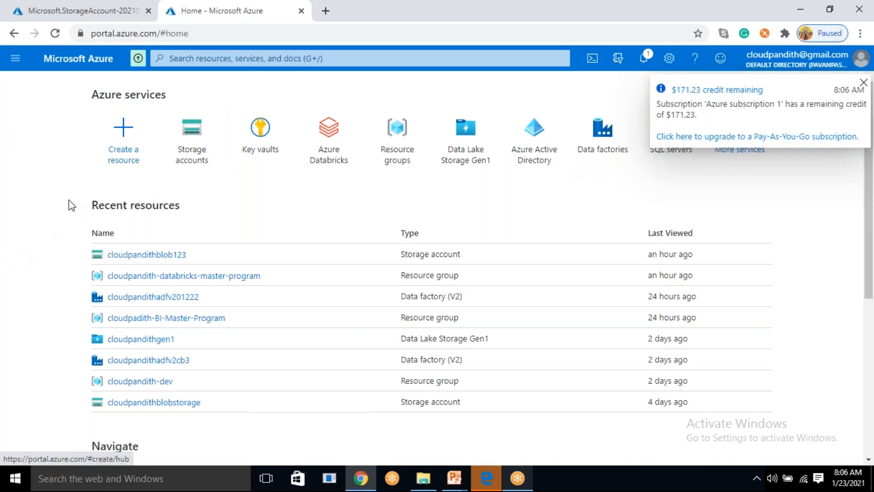
Start another storage account and select the cloudpandith-BI-Master-Program1 resource group
left_click(192, 132)
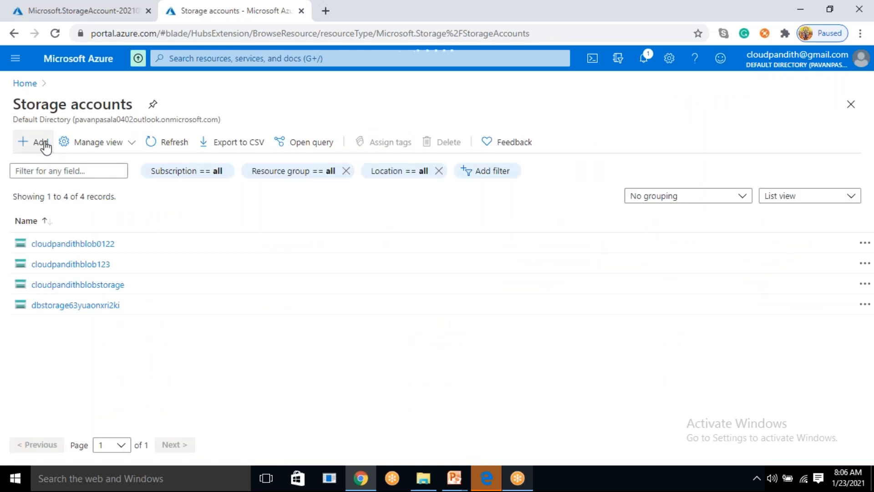
left_click(46, 146)
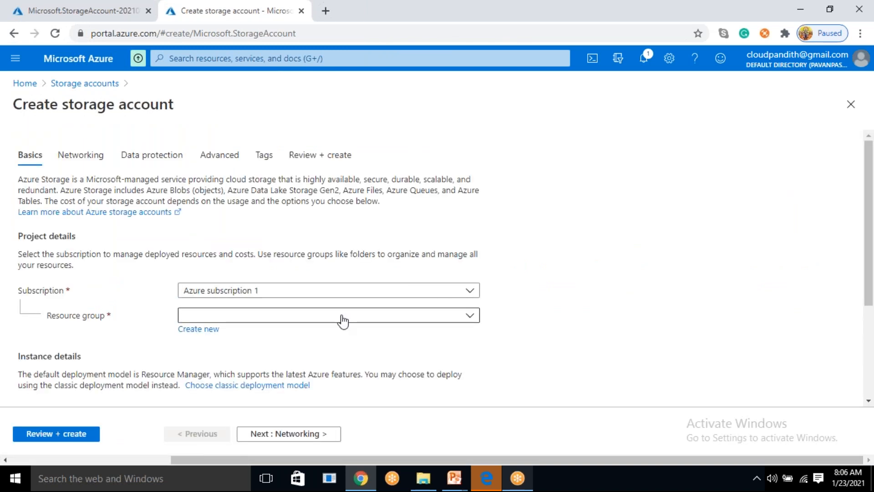
left_click(292, 323)
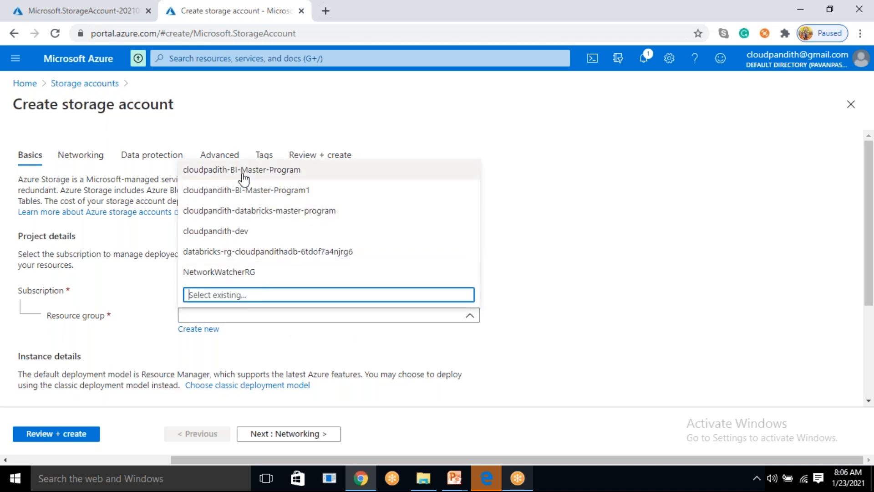
left_click(271, 196)
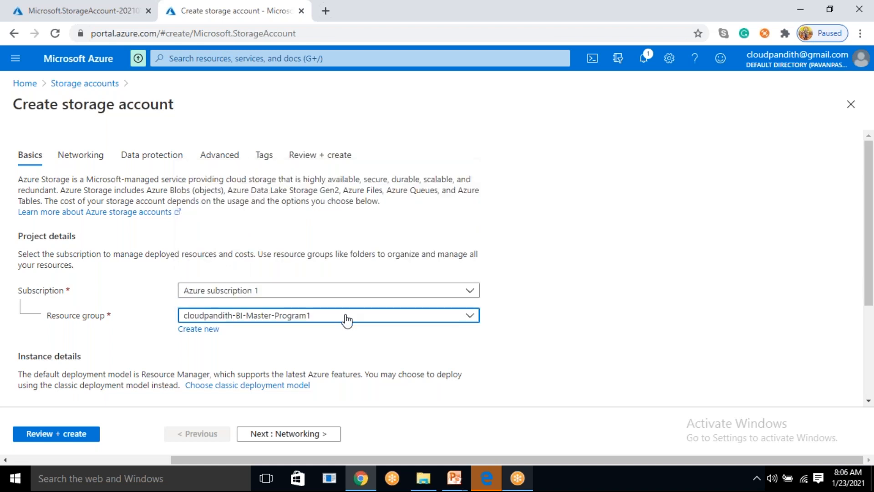
Enter myblob as the storage account name
scroll(346, 320, "down", 3)
left_click(286, 293)
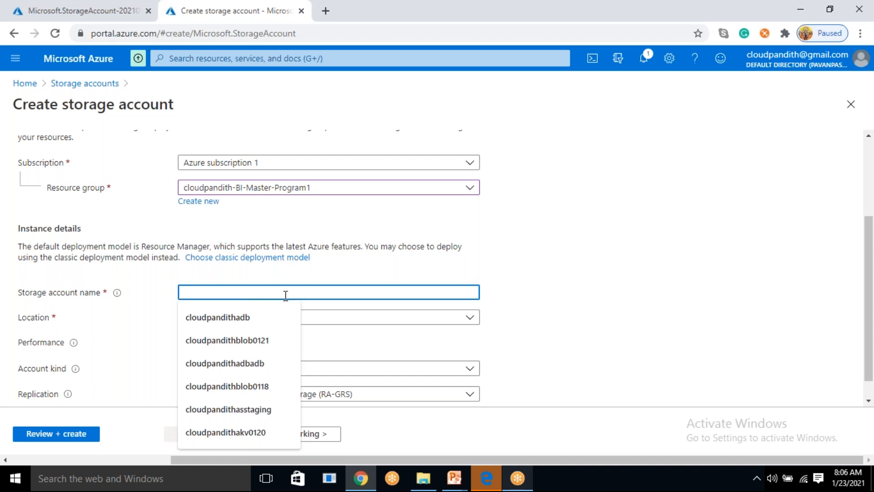
type("myblob")
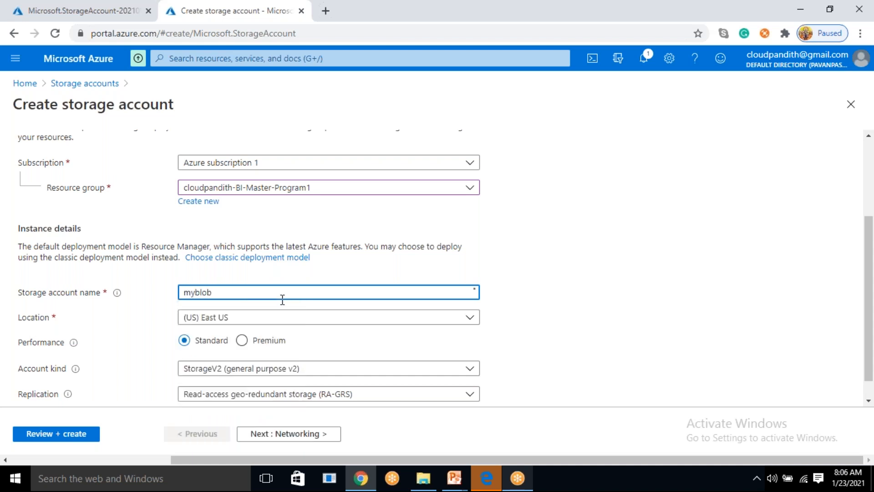
left_click_drag(237, 310, 390, 313)
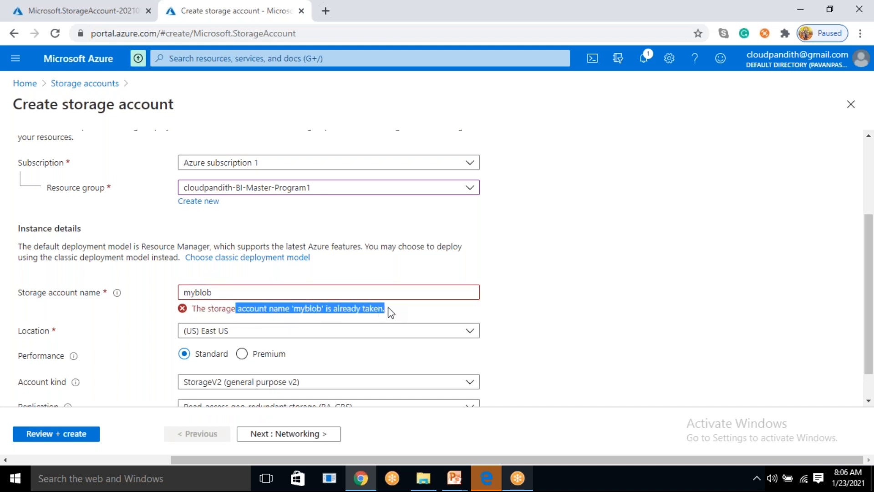
Replace the storage account name with cloudpandithblob2
left_click(236, 292)
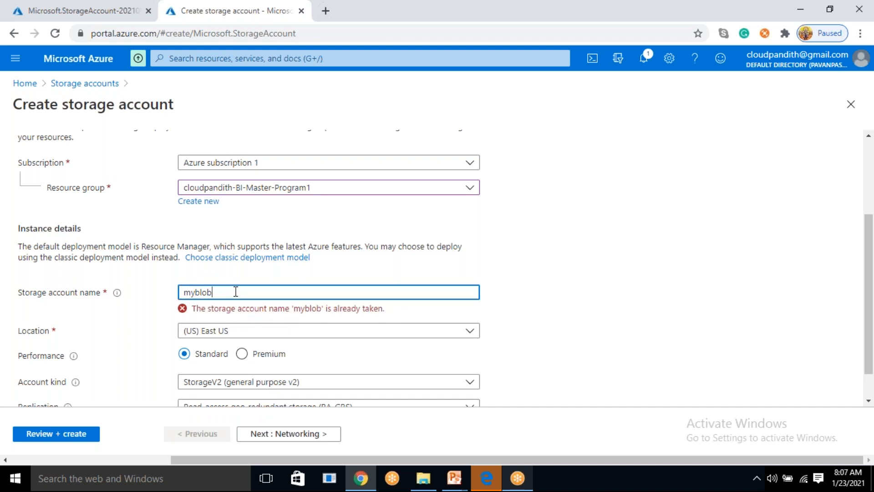
key("ctrl+a")
type("cl")
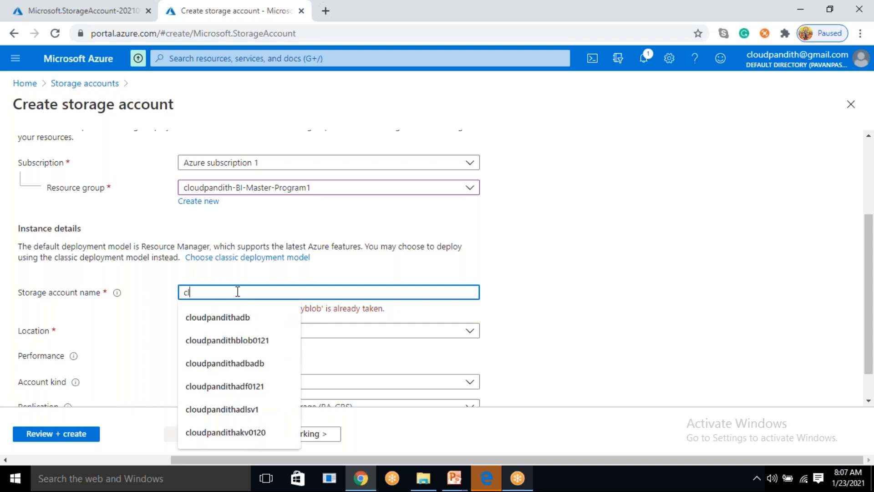
type("oudpandithb")
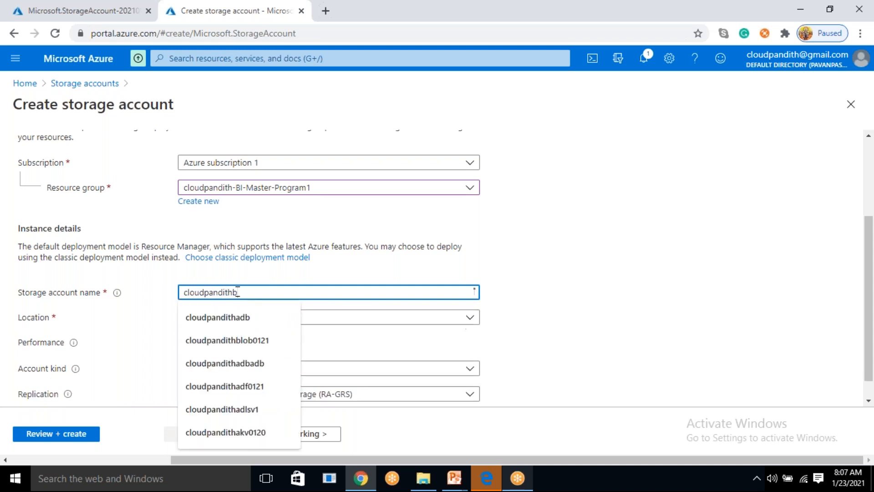
type("lob2")
Review and create the cloudpandithblob2 storage account
left_click(549, 265)
left_click_drag(257, 294, 178, 276)
left_click(611, 297)
left_click(51, 438)
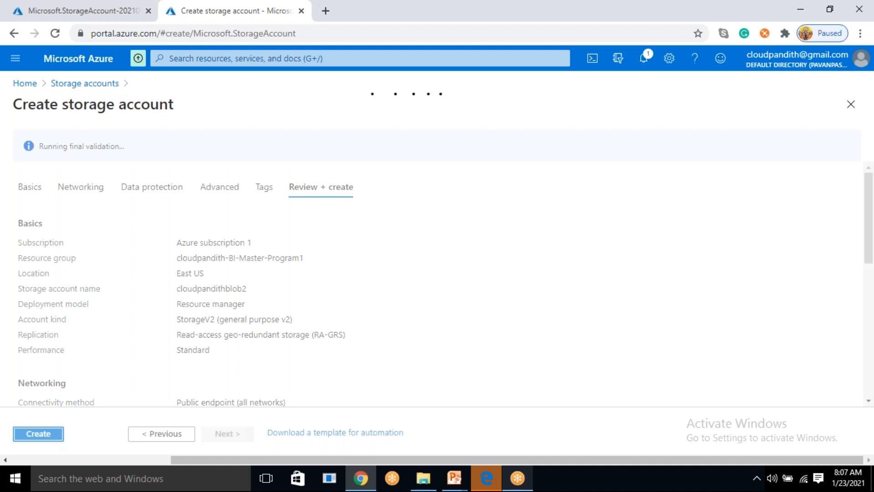
left_click(38, 433)
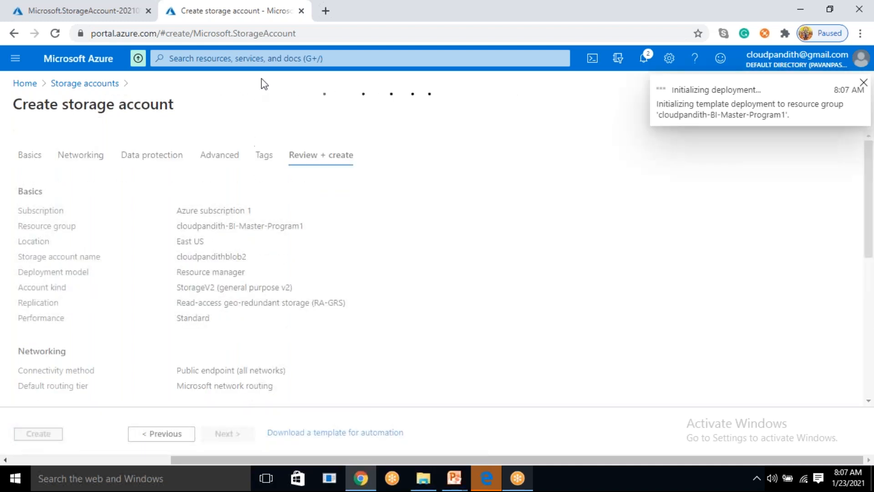
Open portal.azure.com in a new browser tab
left_click(326, 11)
type("portal")
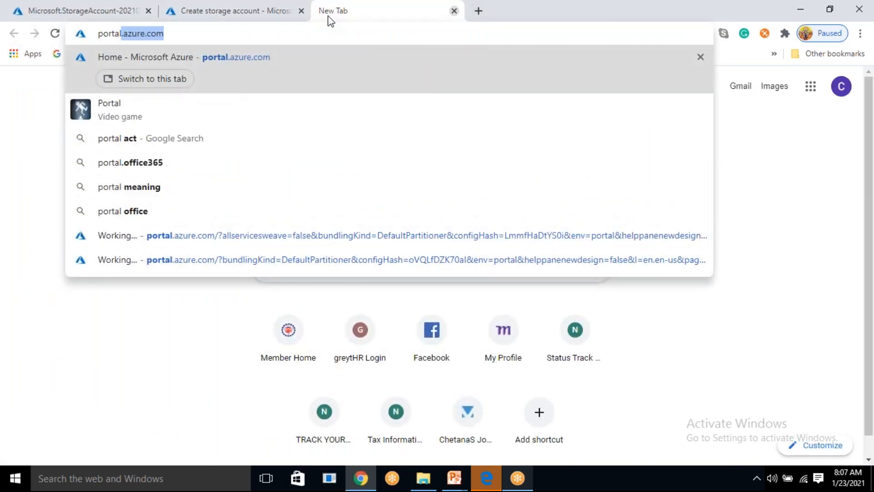
key("Right")
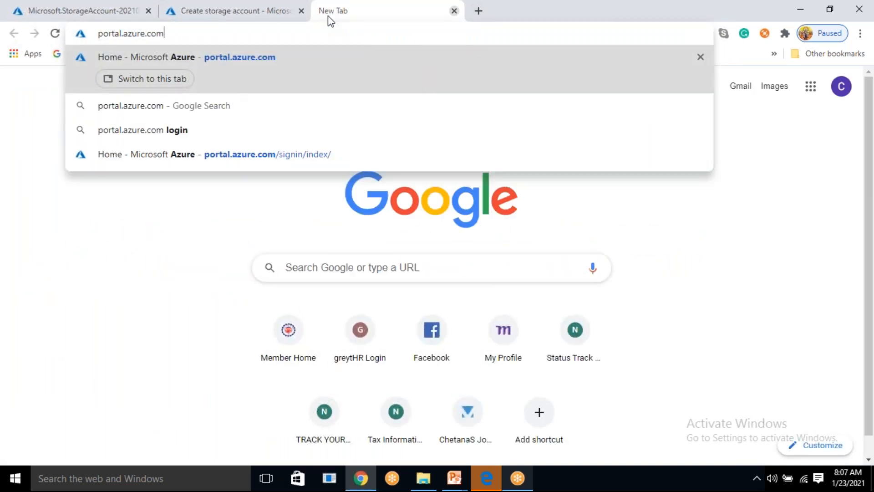
key("Return")
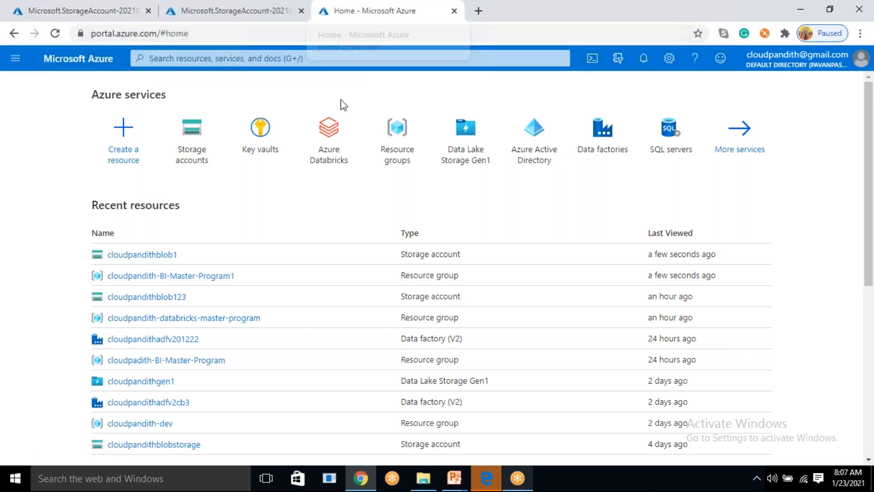
Search the portal for data factories and open the Data factories list
left_click(248, 56)
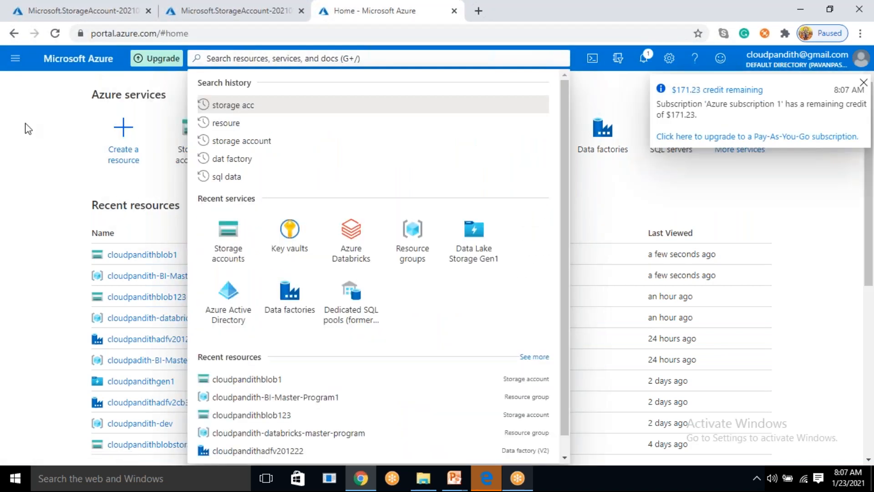
left_click(26, 130)
left_click(231, 56)
type("data fac")
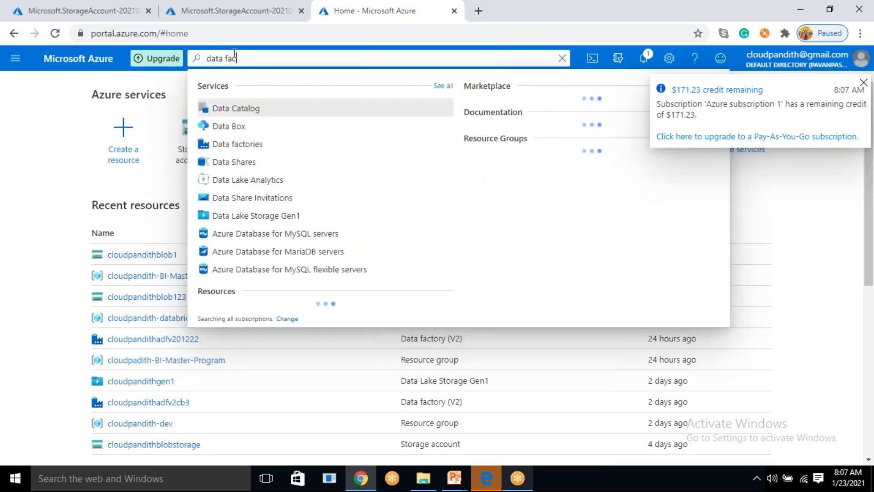
left_click(246, 113)
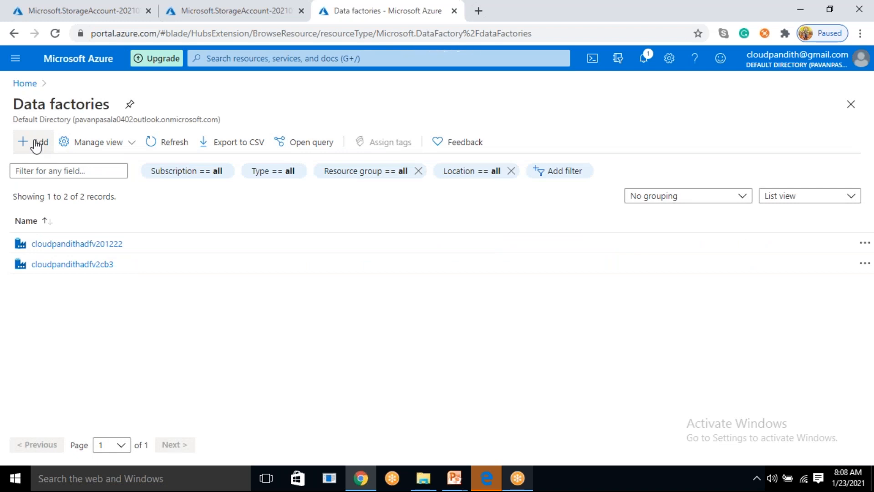
Start a new data factory in the cloudpandith-BI-Master-Program1 resource group
left_click(35, 143)
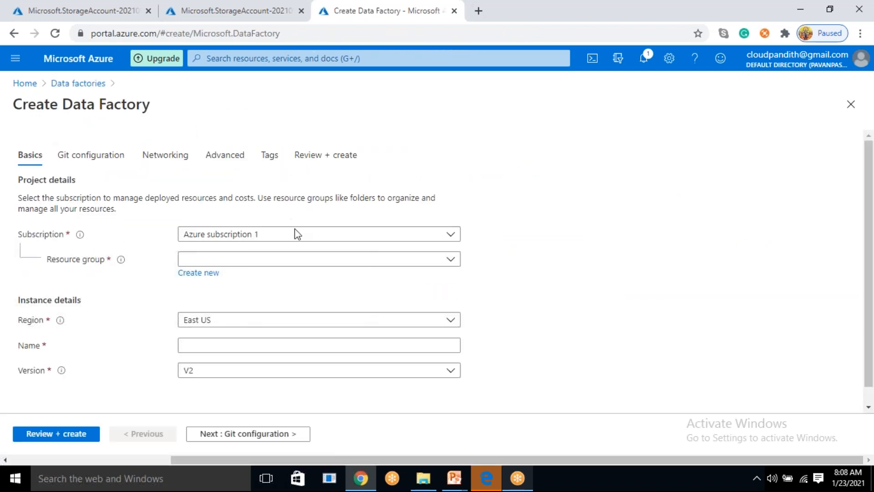
left_click(246, 262)
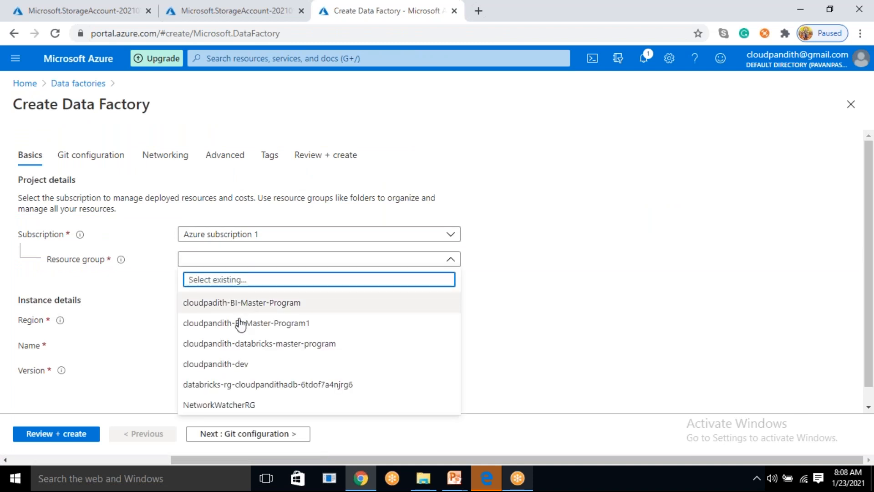
left_click(234, 329)
left_click(234, 330)
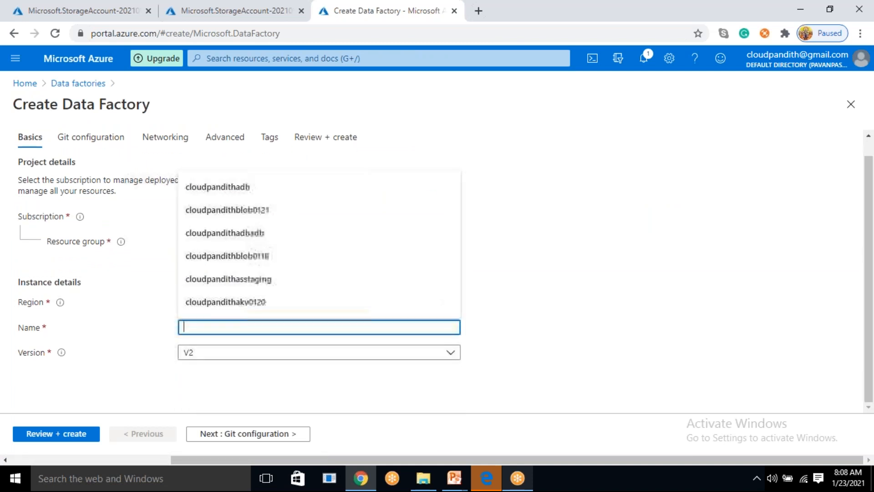
Name the data factory cloudpandithadf0123
type("c")
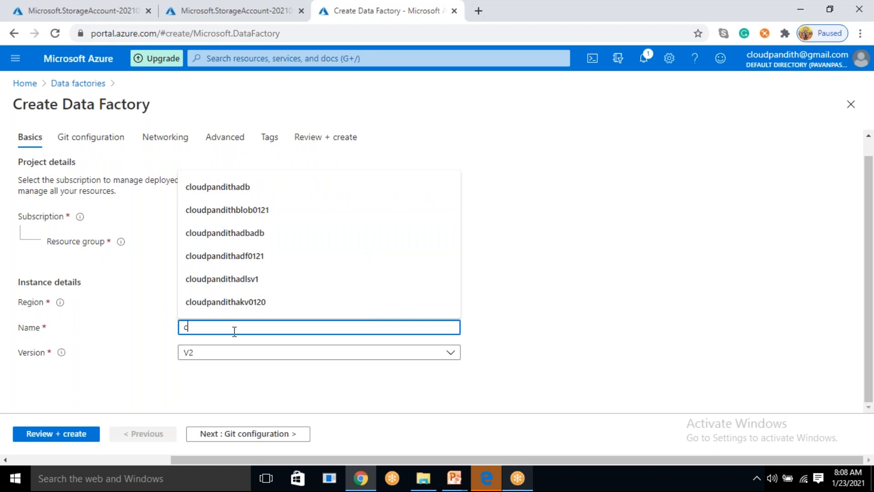
type("loudpandithadf0121")
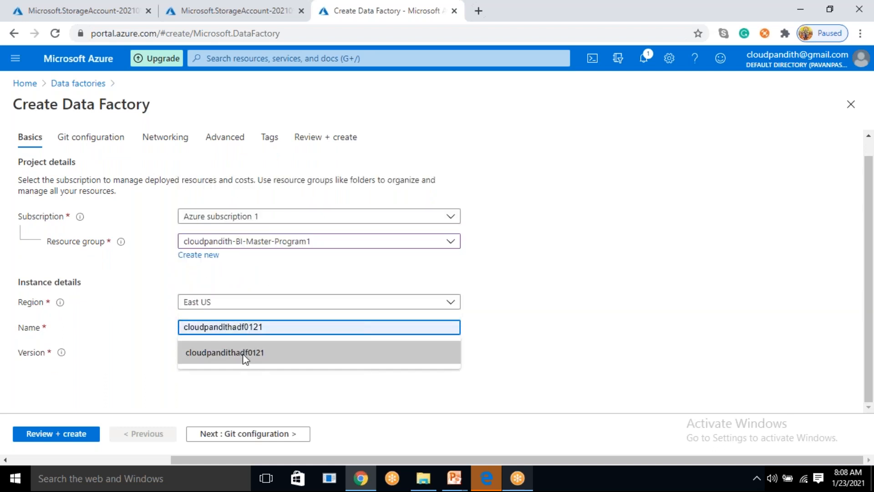
left_click(243, 353)
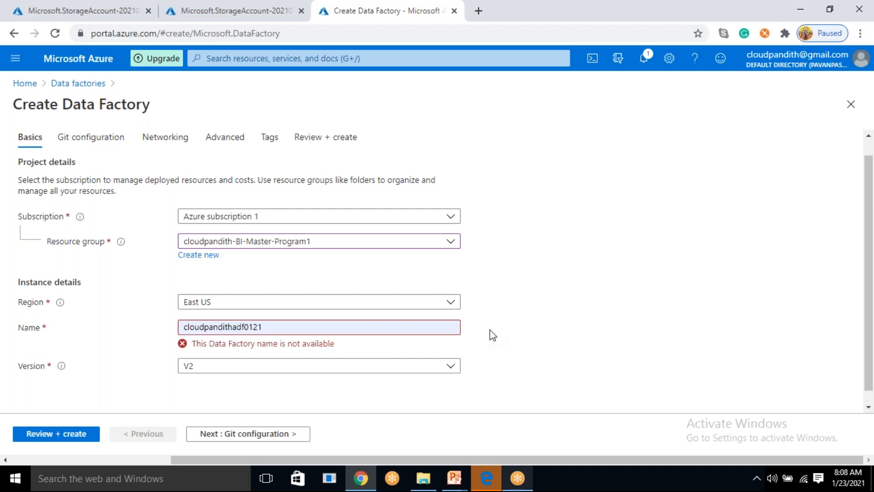
left_click(273, 330)
key("BackSpace")
type("3")
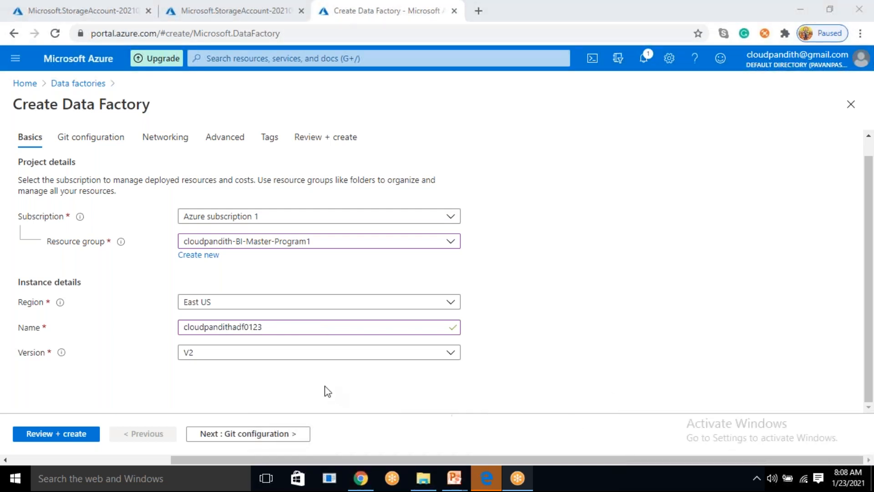
left_click_drag(267, 328, 223, 328)
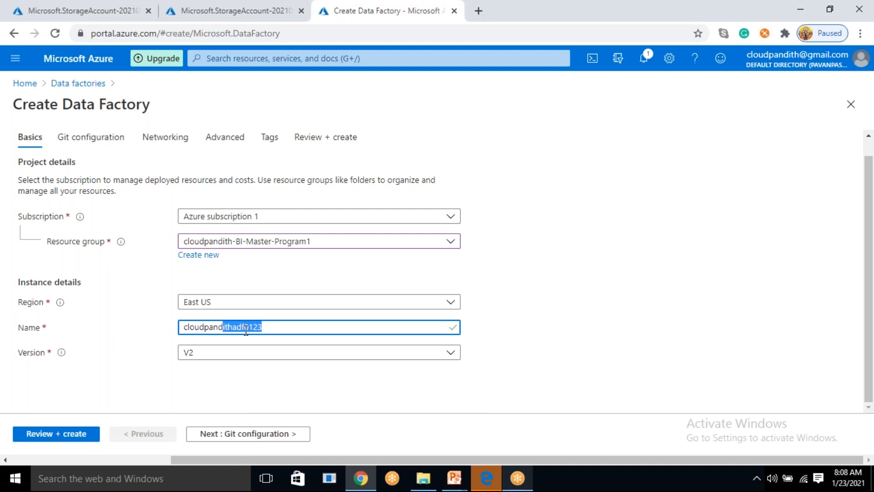
left_click(522, 288)
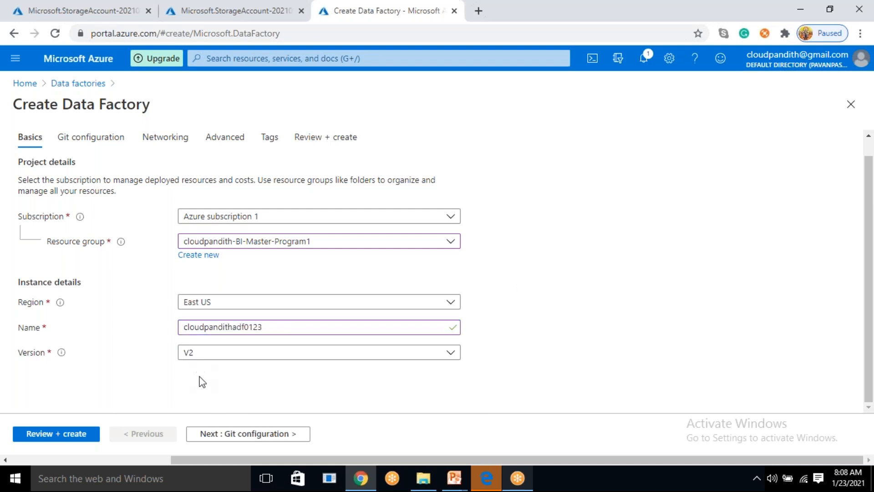
Choose to configure Git later, then review and create the data factory
left_click(223, 433)
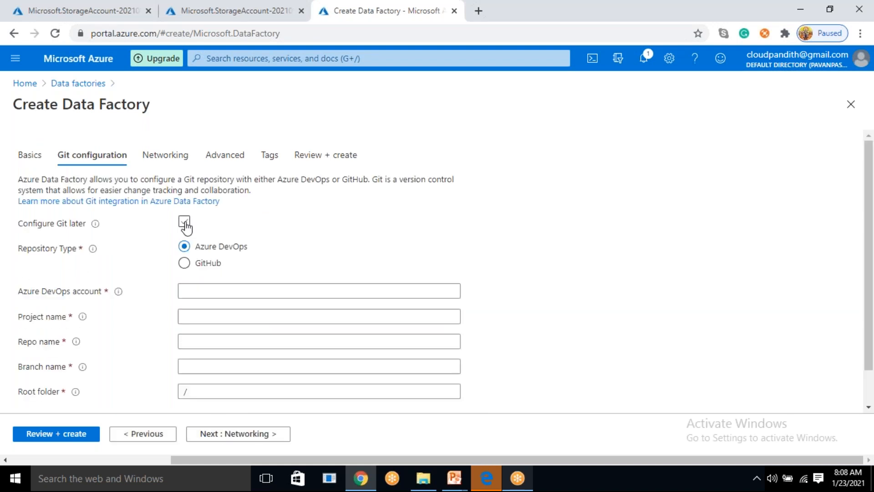
left_click(184, 223)
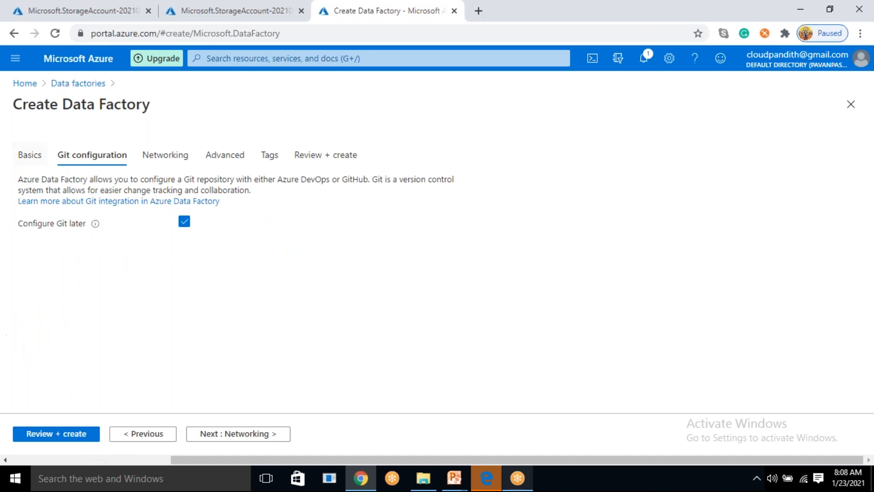
left_click(60, 438)
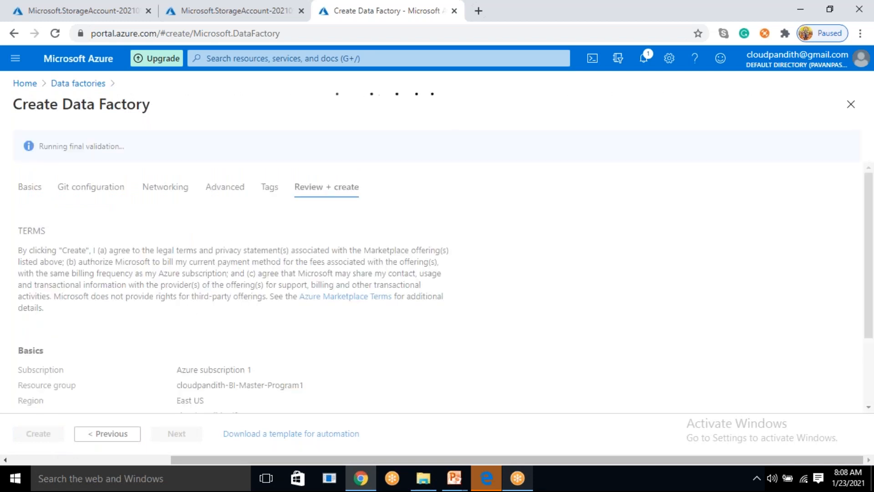
left_click(38, 433)
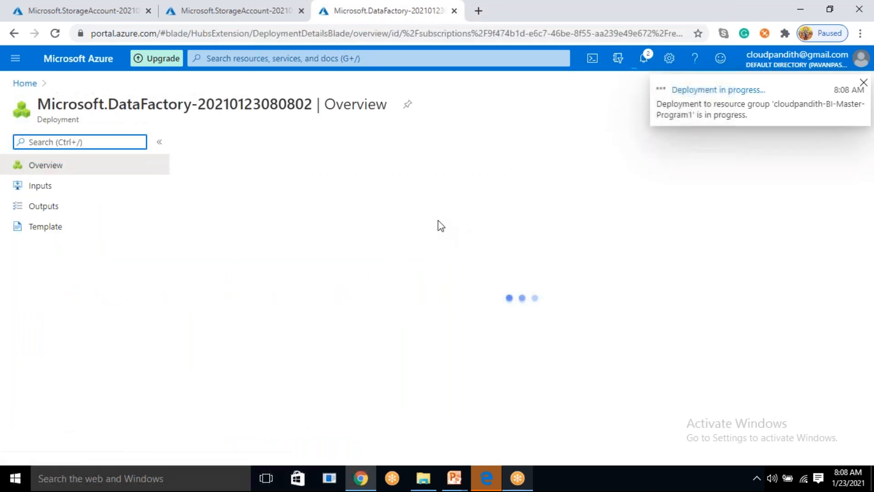
Check the deployment progress of the data factory and storage accounts across the open tabs
left_click(370, 142)
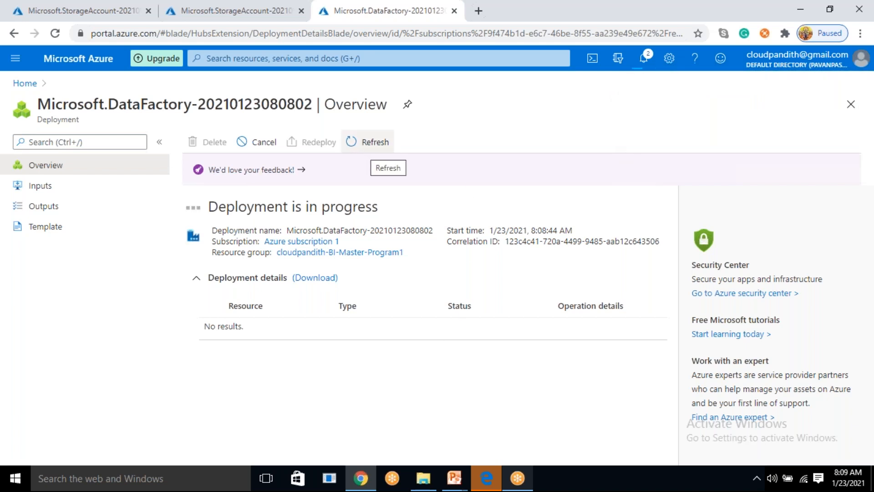
left_click(100, 7)
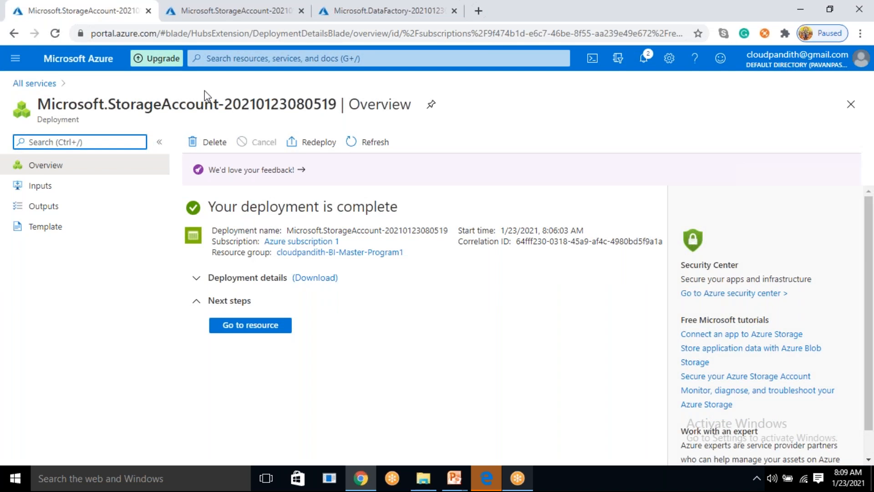
left_click(199, 9)
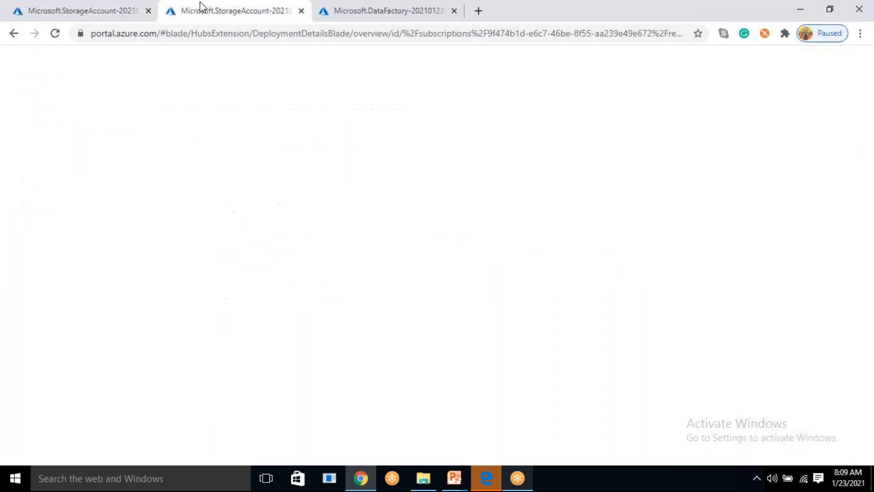
left_click(55, 7)
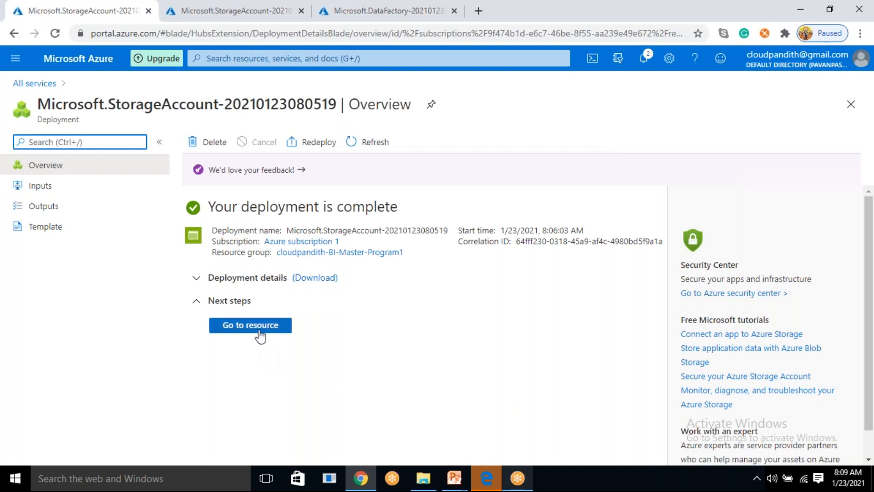
Open the cloudpandithblob1 storage account and create a private container named inputdata
left_click(251, 325)
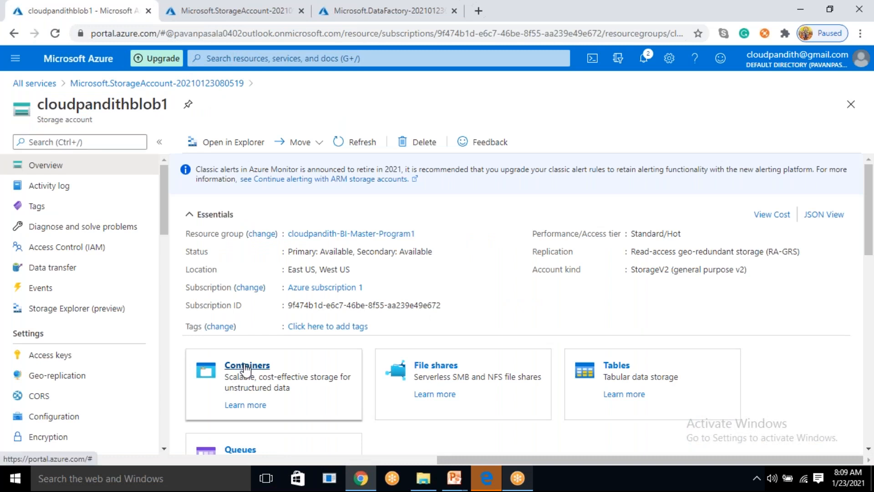
left_click(245, 364)
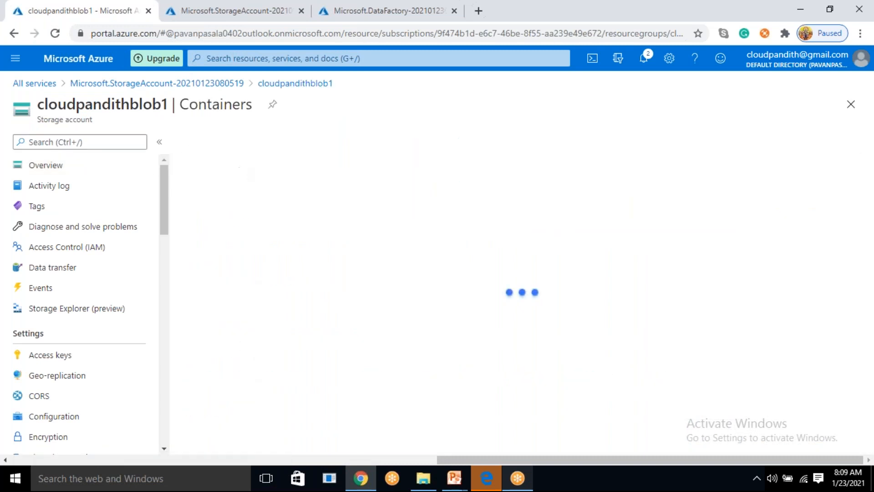
left_click(230, 145)
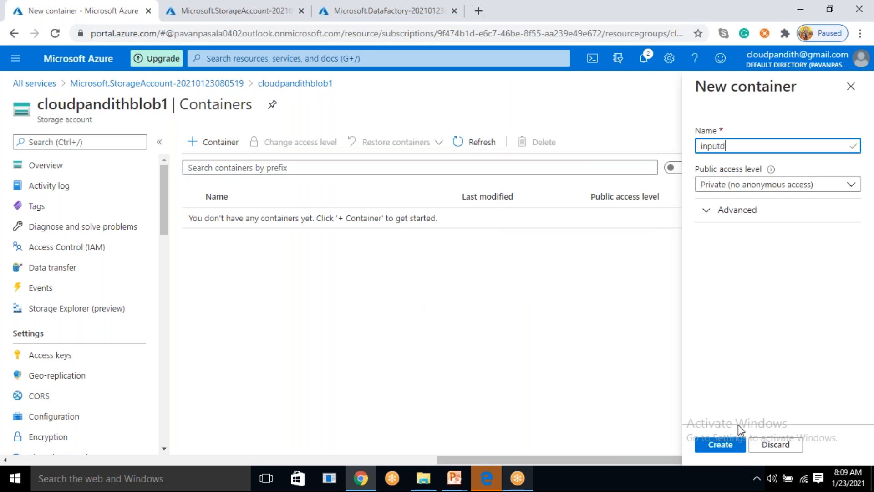
left_click(719, 442)
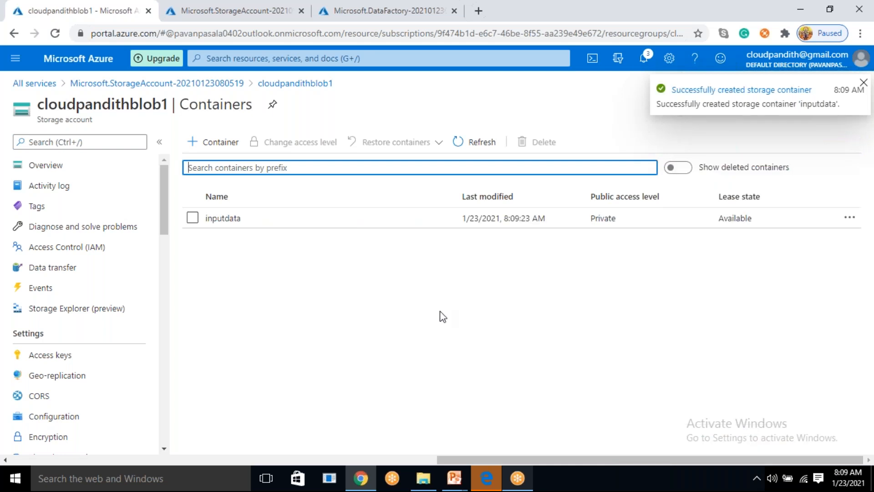
Open the cloudpandithblob2 storage account and create a private container named outputdata
left_click(253, 6)
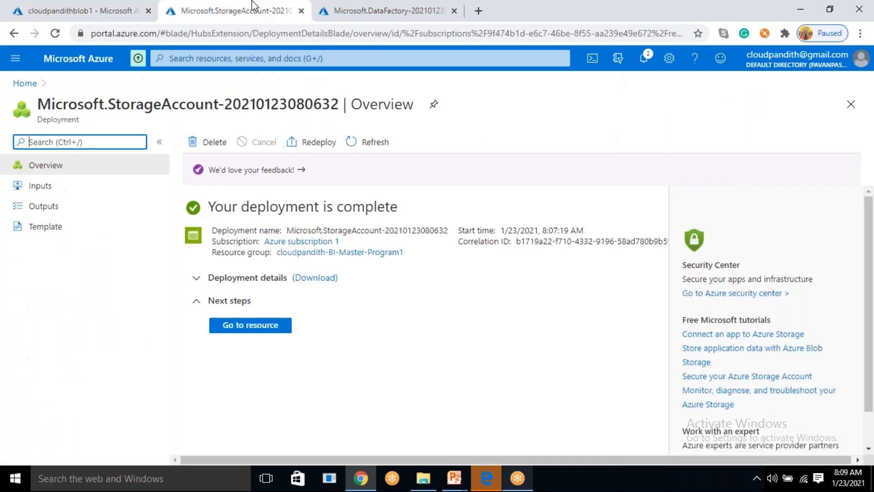
left_click(274, 328)
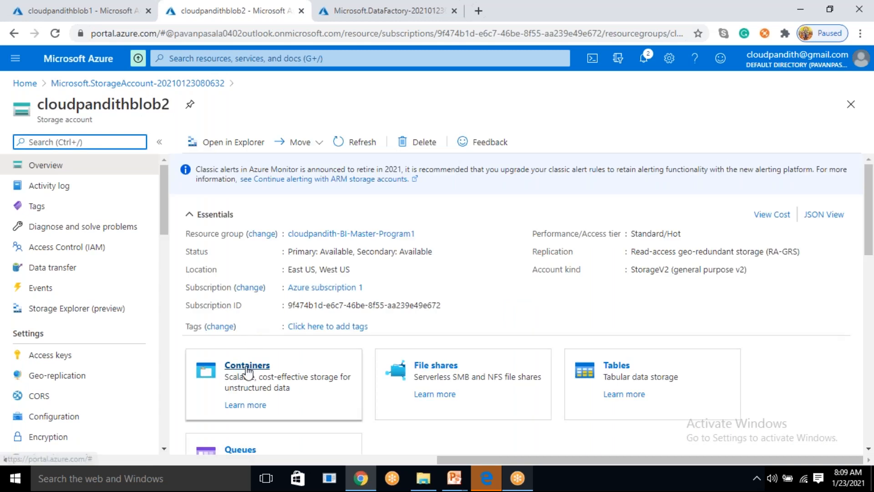
left_click(247, 366)
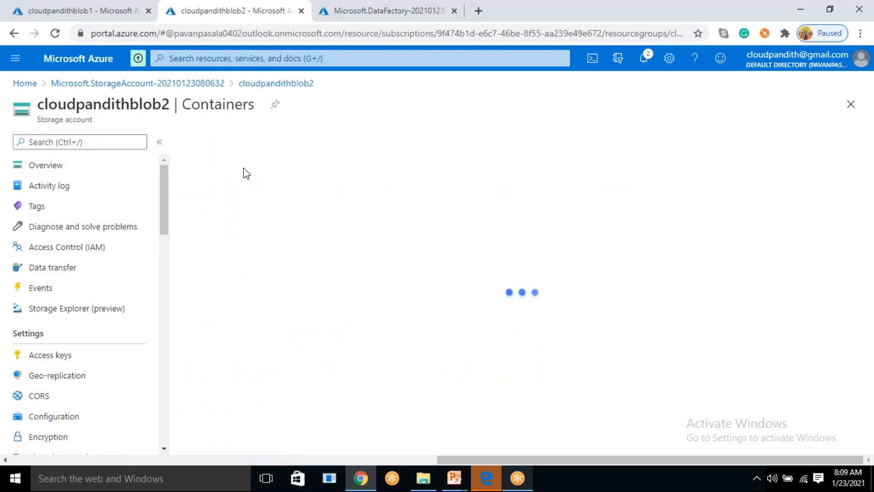
left_click(229, 143)
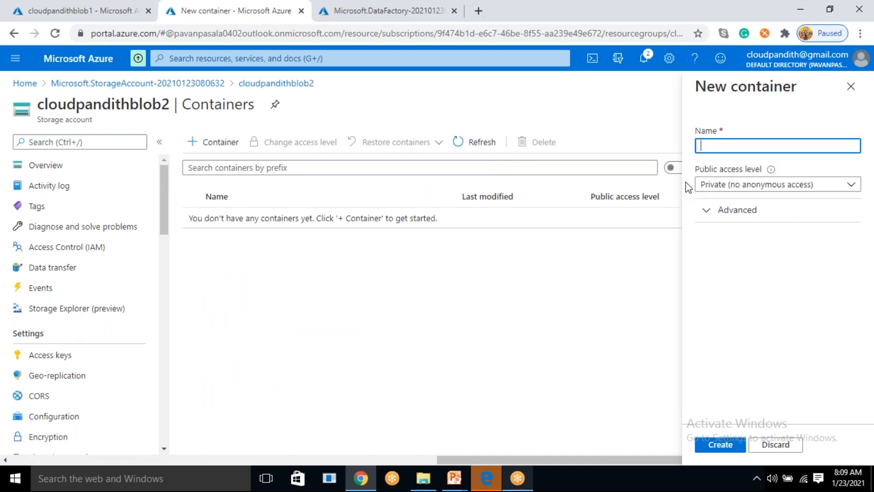
type("blob")
key("ctrl+a")
type("outputdata")
left_click(720, 444)
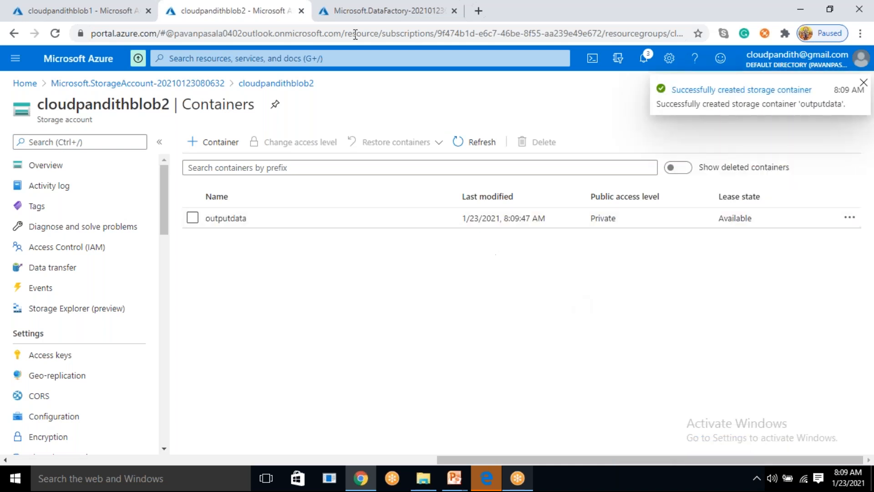
Open the cloudpandithadf0123 data factory and launch Author & Monitor
left_click(370, 8)
left_click(273, 328)
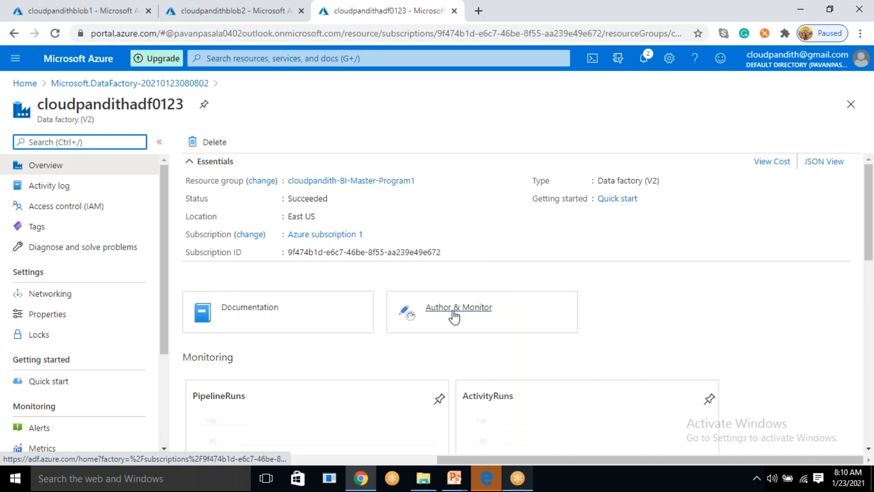
left_click(454, 313)
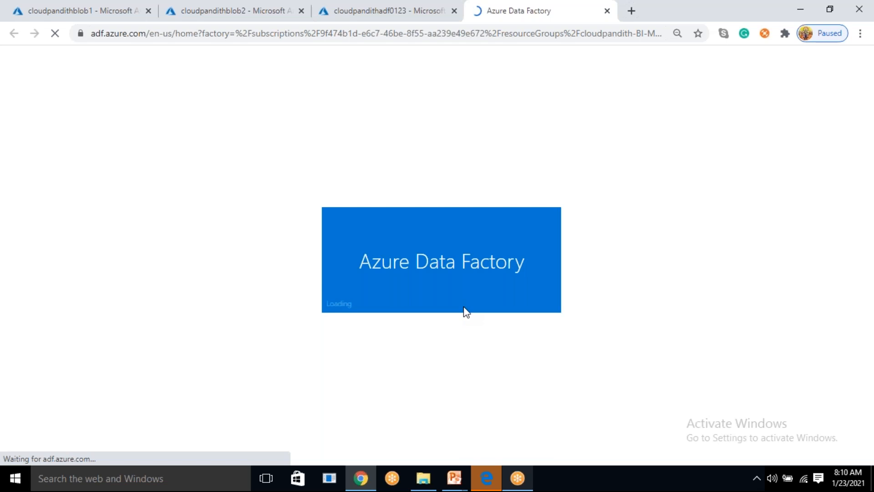
Upload cust1.csv through cust6.csv and emp1.csv from the set-comma folder into the inputdata container
left_click(100, 10)
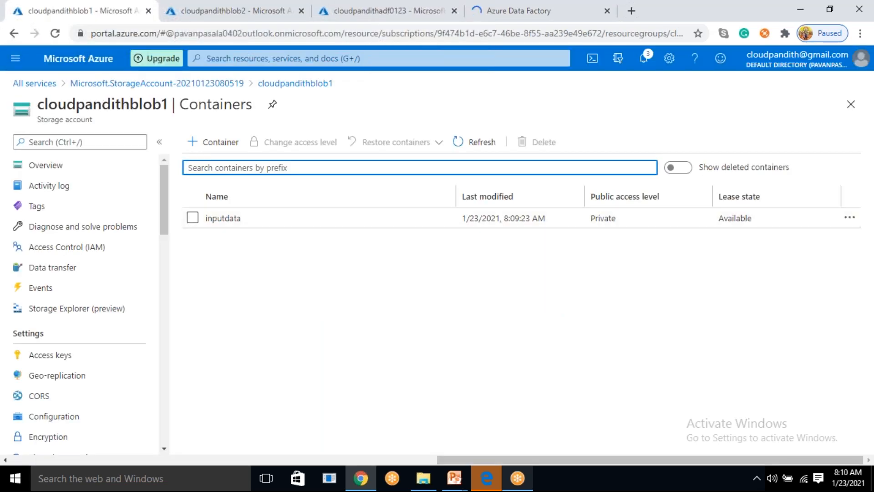
left_click(234, 7)
left_click(101, 10)
left_click(222, 218)
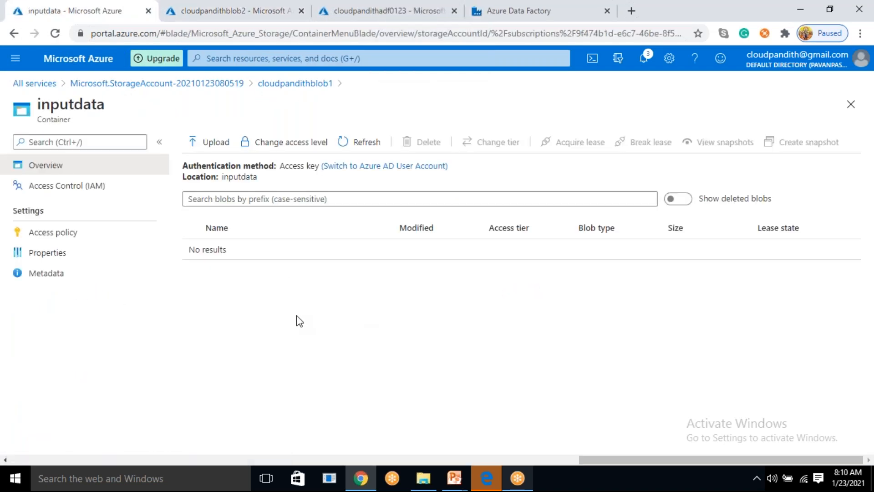
left_click(214, 151)
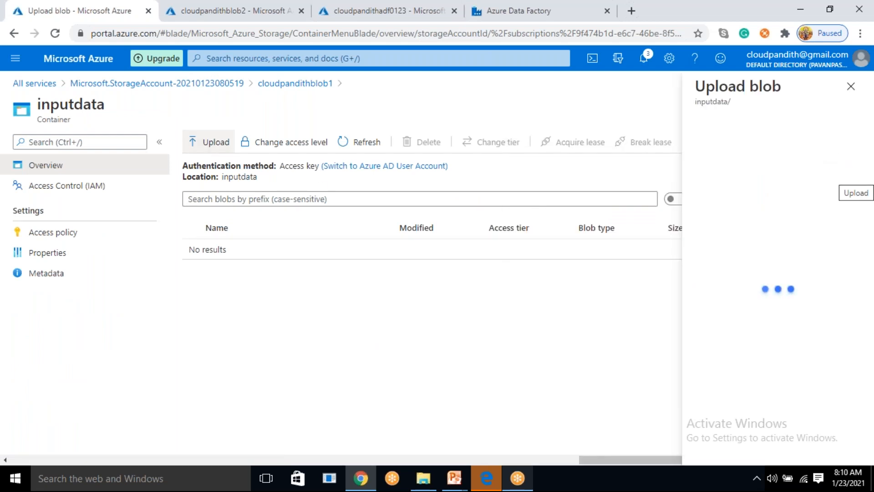
left_click(808, 142)
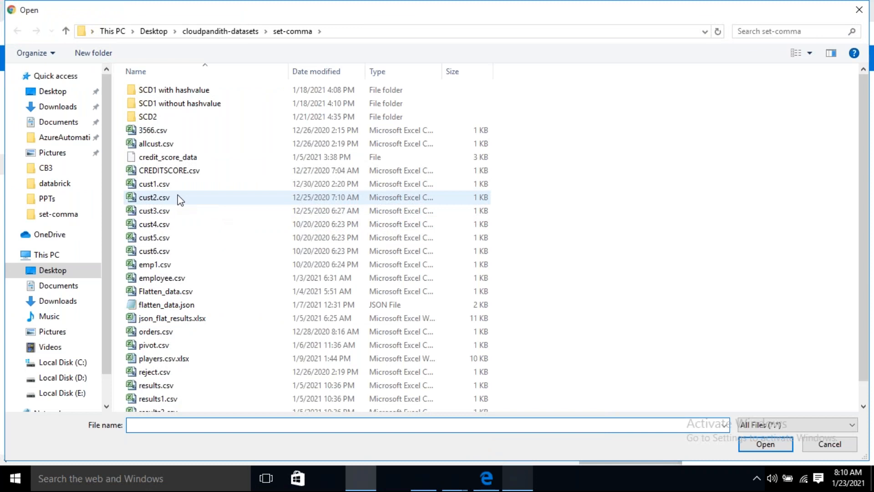
left_click(167, 183)
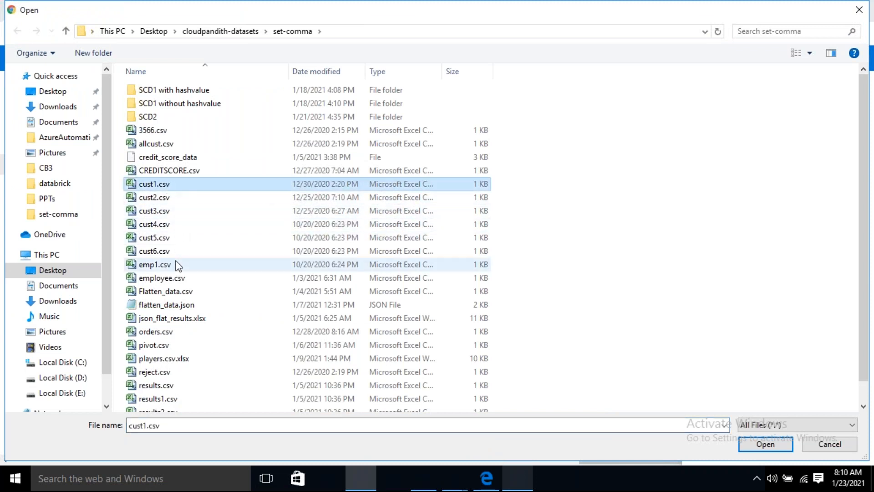
left_click(178, 266, "ctrl")
left_click(172, 252, "ctrl")
left_click(164, 238, "ctrl")
left_click(159, 224, "ctrl")
left_click(154, 211, "ctrl")
left_click(154, 210, "ctrl")
left_click(157, 197, "ctrl")
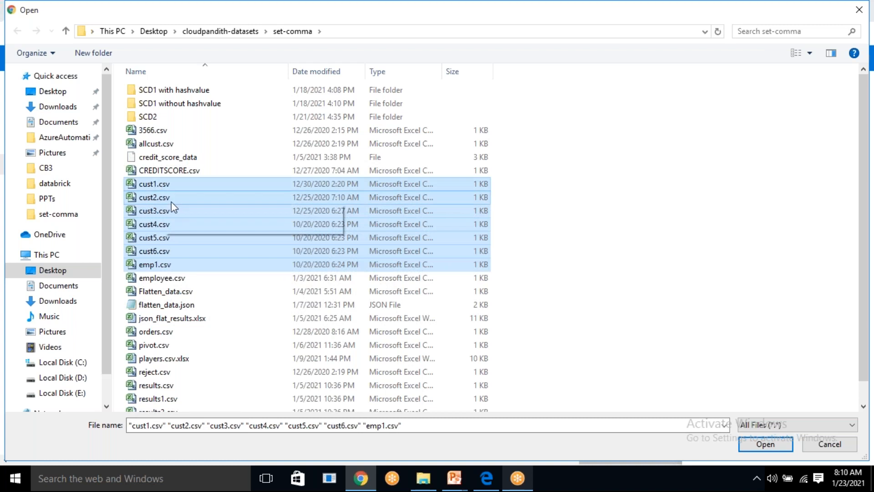
left_click(766, 444)
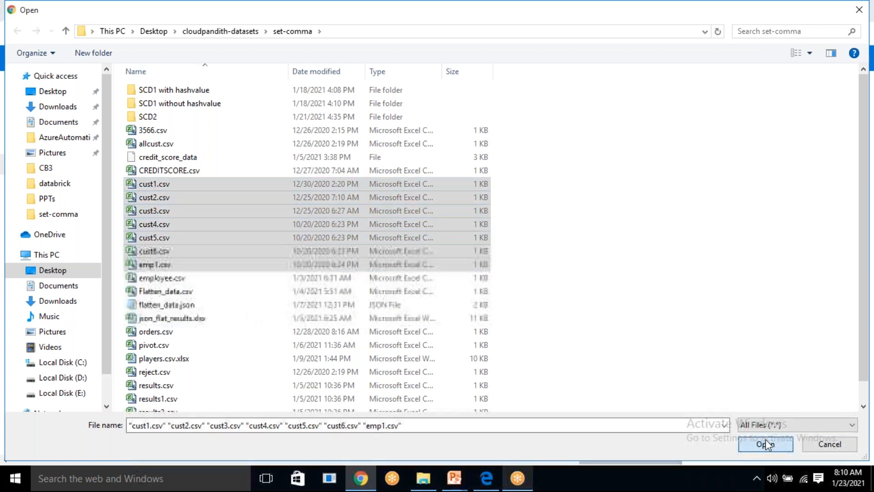
left_click(731, 238)
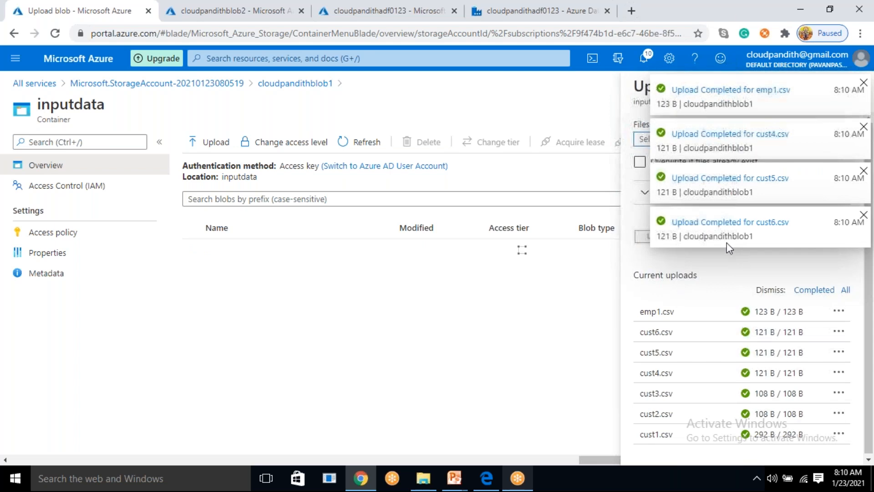
left_click(864, 214)
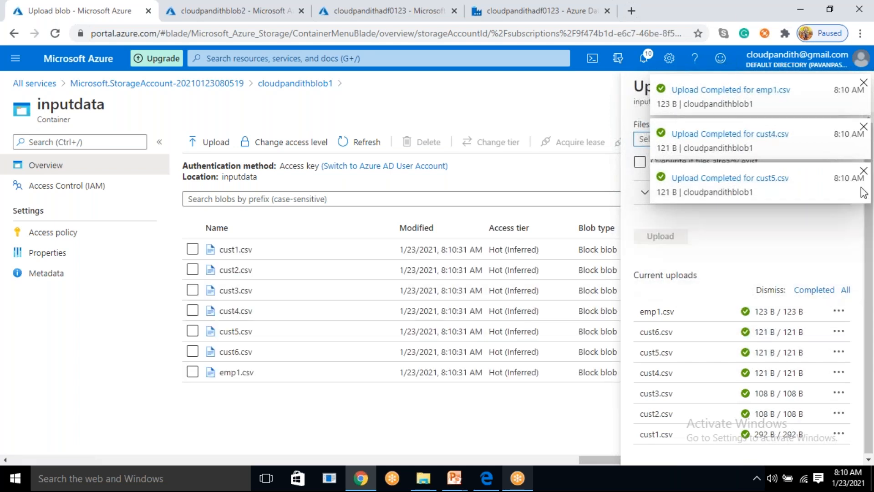
left_click(864, 170)
left_click(863, 83)
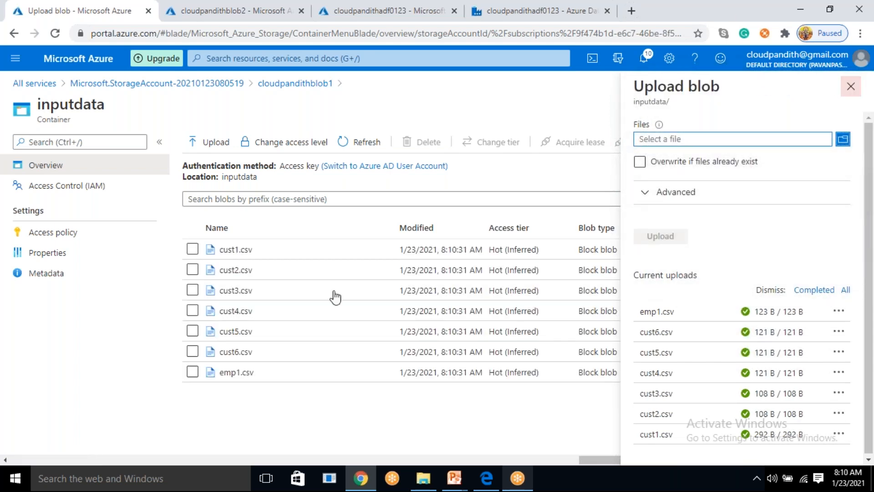
Inspect cust1.csv's contents in the blob editor and its table preview
left_click(274, 256)
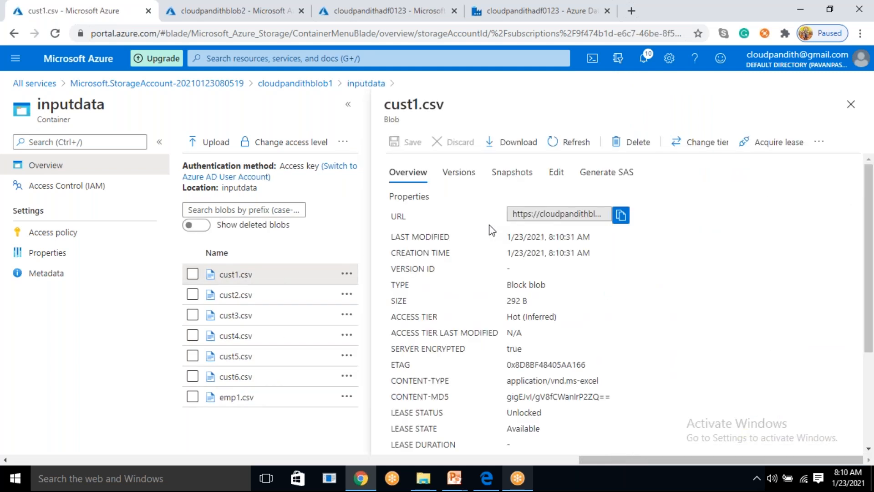
left_click(557, 172)
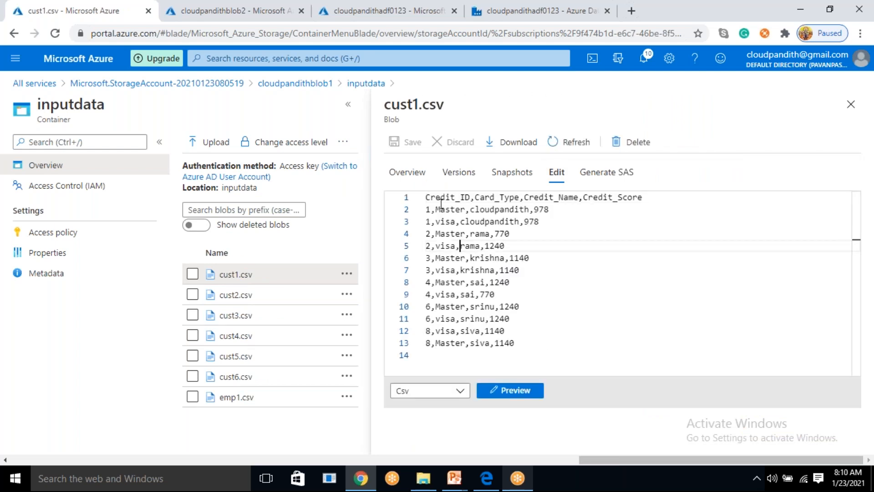
key("ctrl+a")
left_click(512, 393)
left_click_drag(470, 221, 476, 286)
left_click(474, 354)
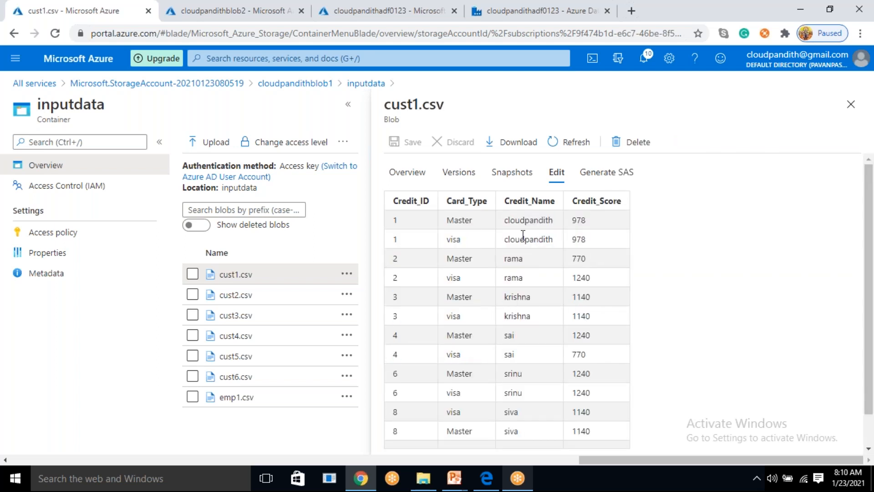
left_click_drag(588, 263, 590, 270)
left_click(599, 371)
left_click(850, 104)
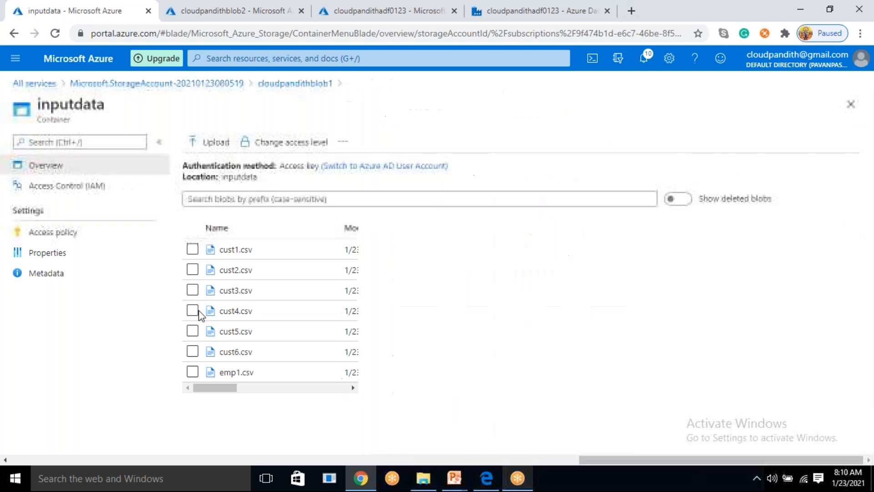
Open cust2.csv, cust3.csv and cust4.csv in the blob editor to review their contents
left_click(251, 275)
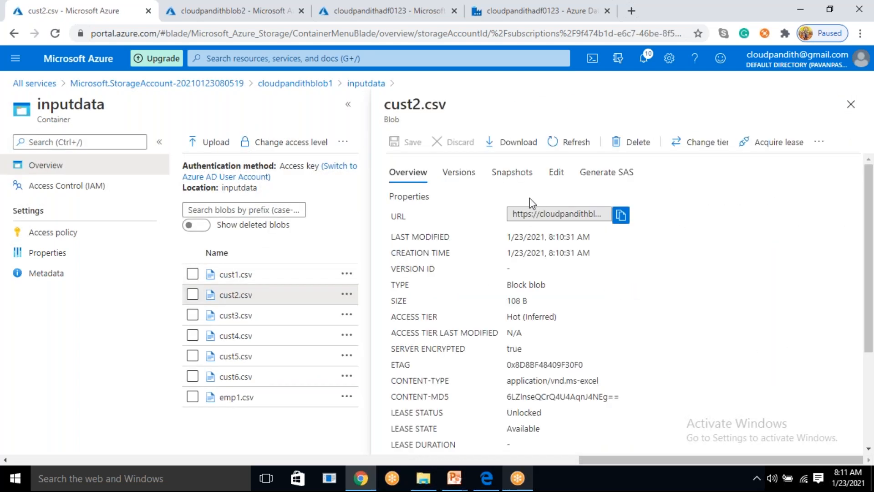
left_click(556, 172)
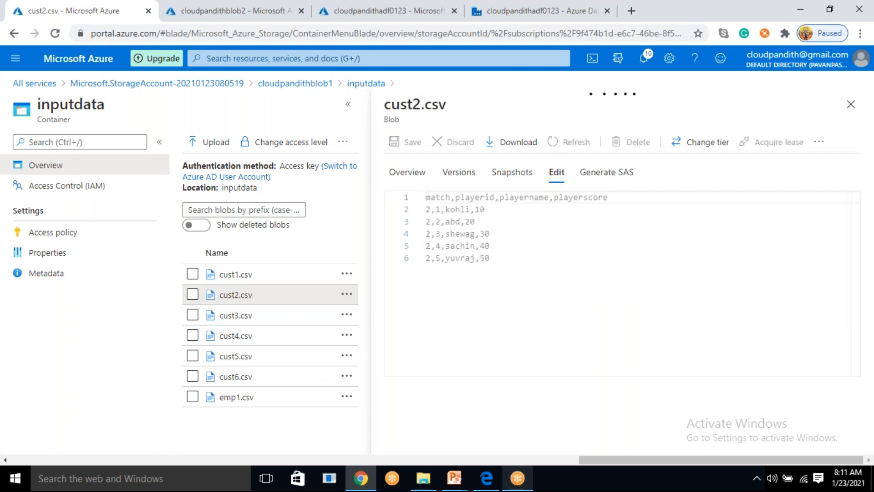
left_click_drag(490, 258, 427, 196)
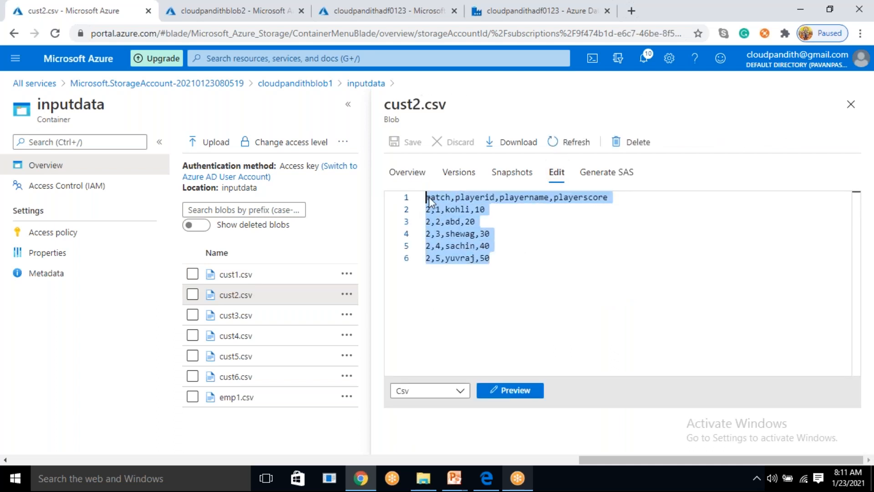
left_click(522, 264)
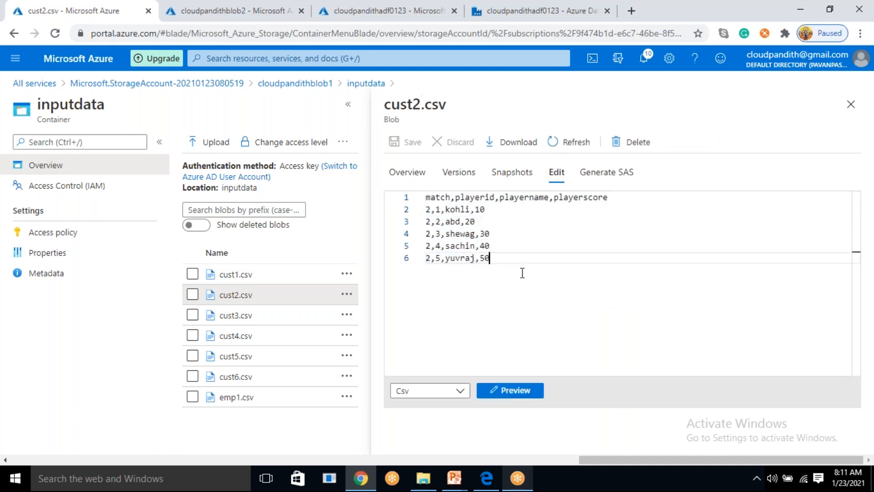
left_click(250, 319)
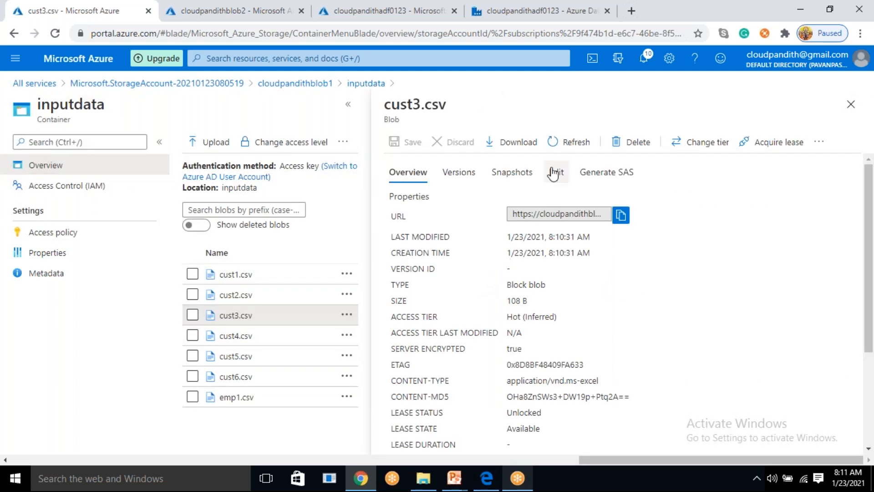
left_click(555, 172)
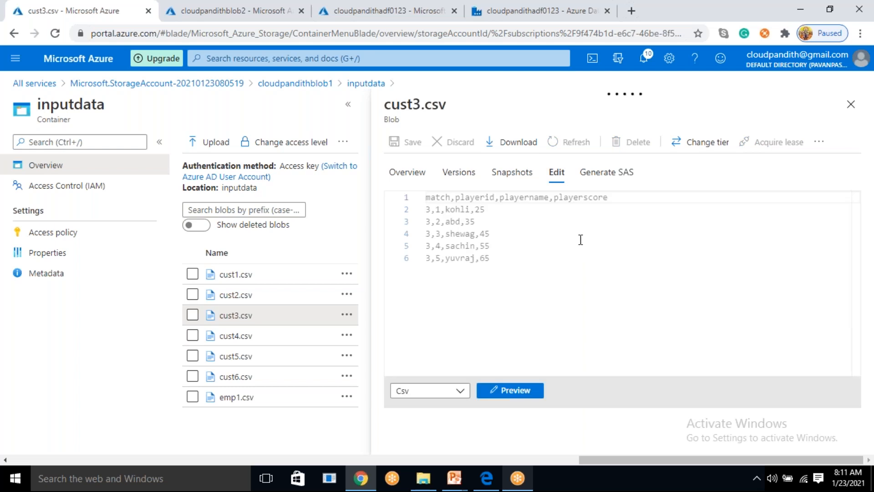
left_click_drag(511, 257, 423, 198)
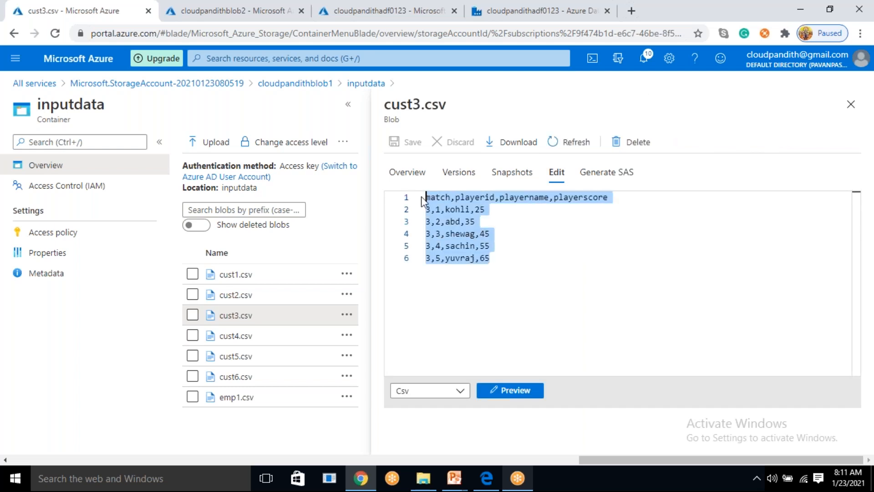
left_click(235, 338)
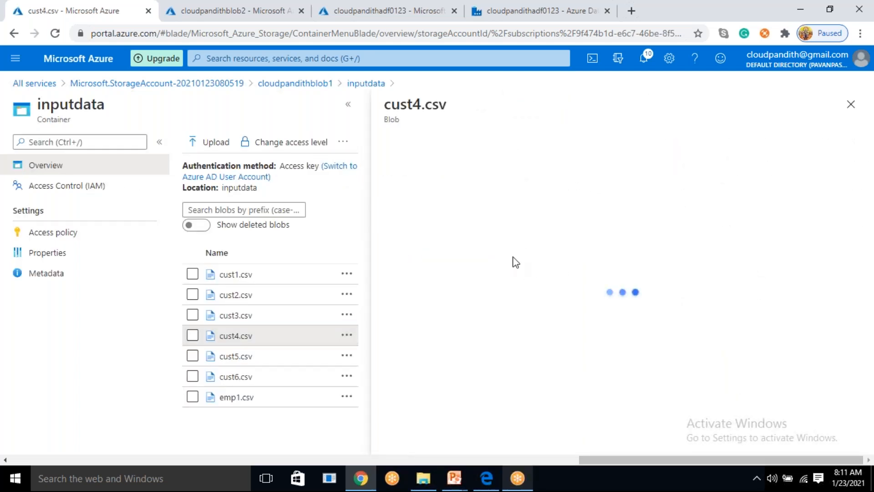
left_click(556, 172)
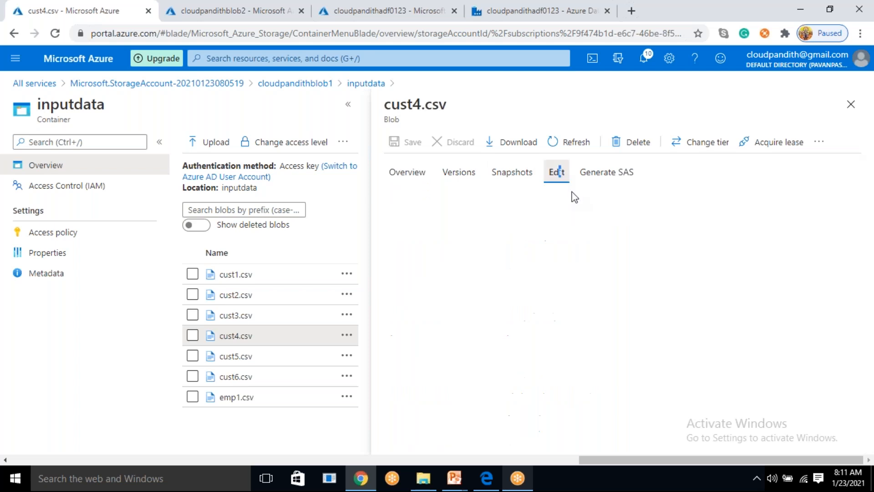
left_click_drag(503, 258, 425, 197)
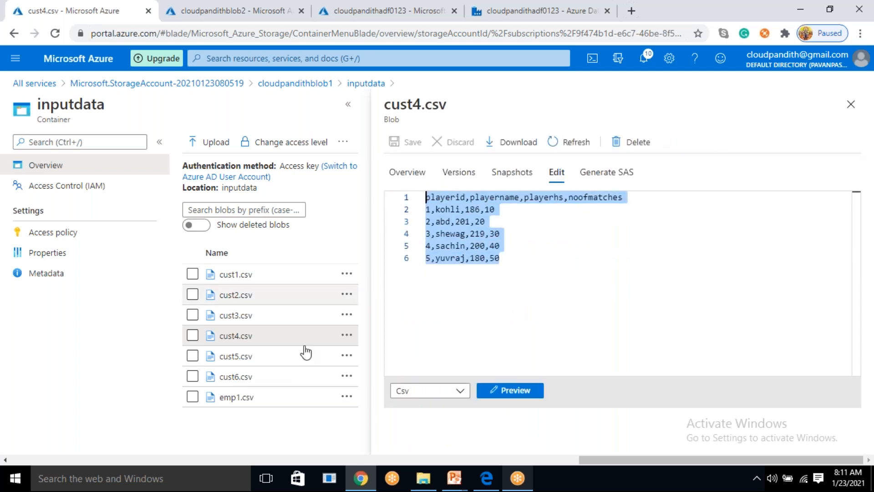
Open cust6.csv and emp1.csv in the blob editor to review their contents
left_click(256, 382)
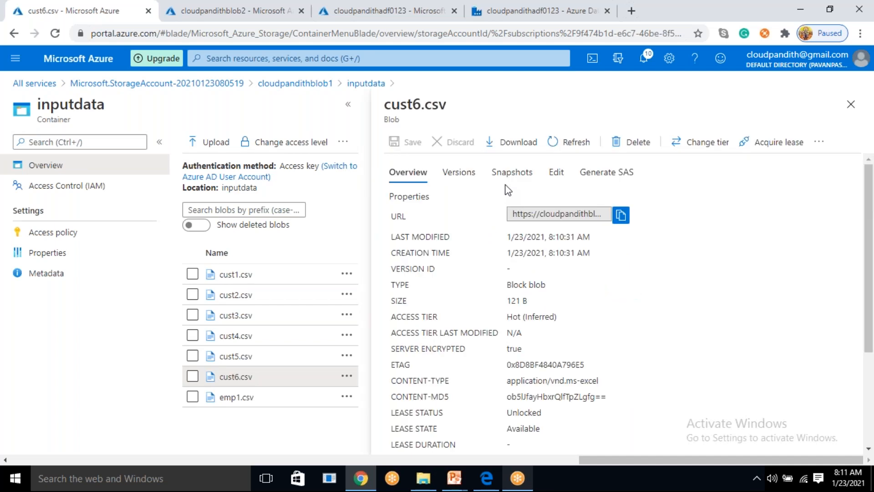
left_click(558, 178)
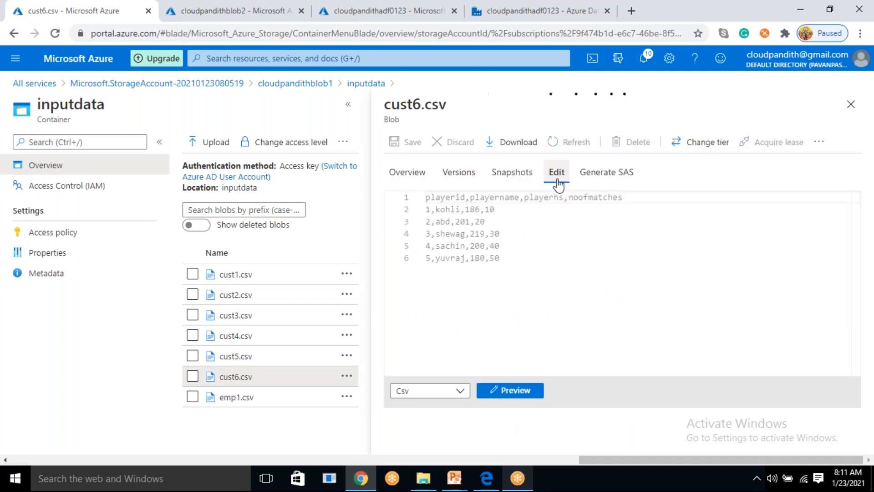
left_click(264, 401)
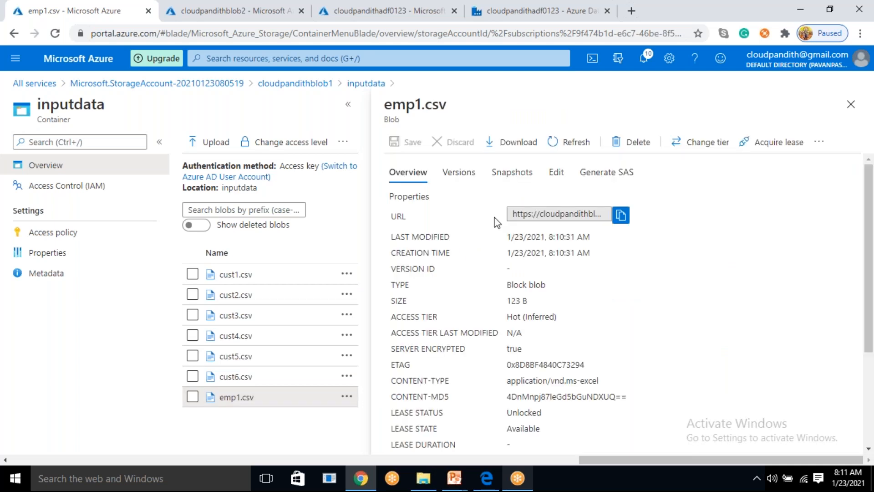
left_click(561, 176)
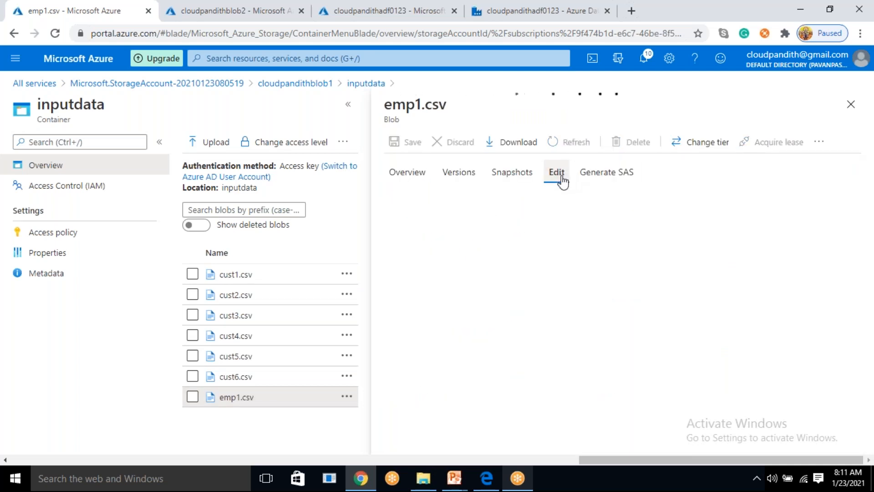
Review emp1.csv's text in the blob editor, then open the outputdata container of the cloudpandithblob2 storage account
left_click_drag(528, 274, 426, 196)
left_click_drag(572, 288, 390, 211)
left_click(530, 282)
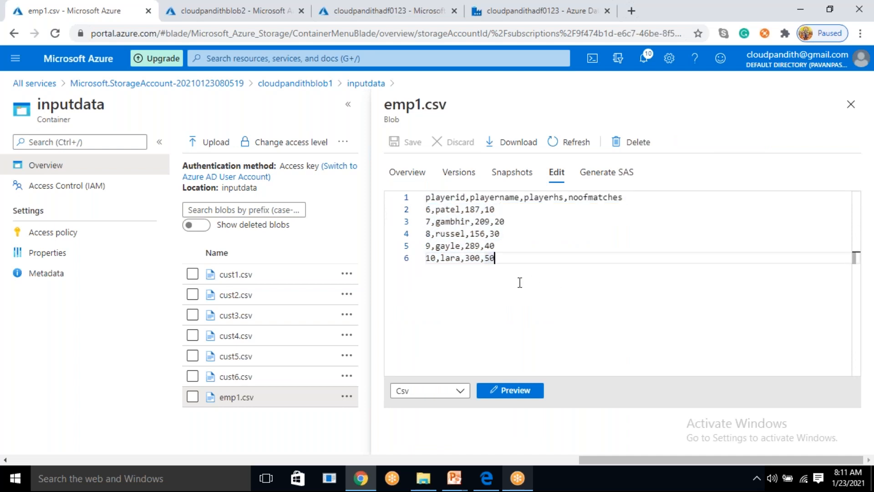
left_click_drag(520, 282, 415, 197)
left_click(567, 279)
left_click(851, 107)
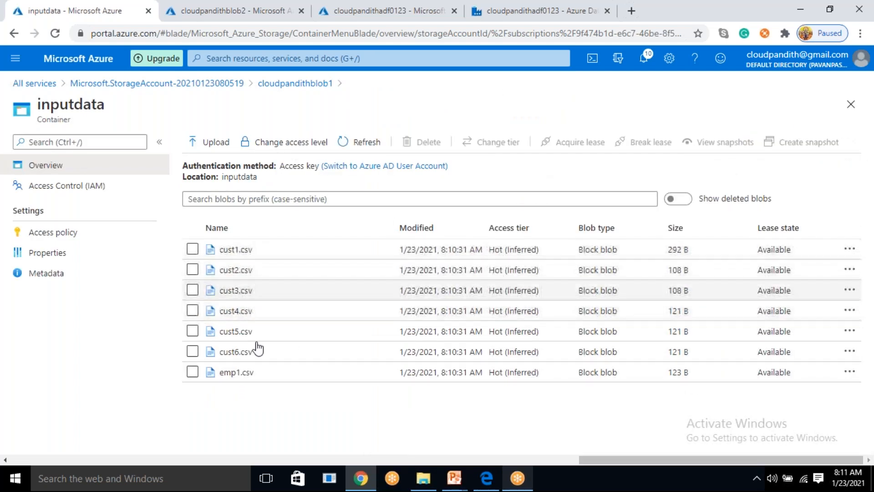
left_click(215, 11)
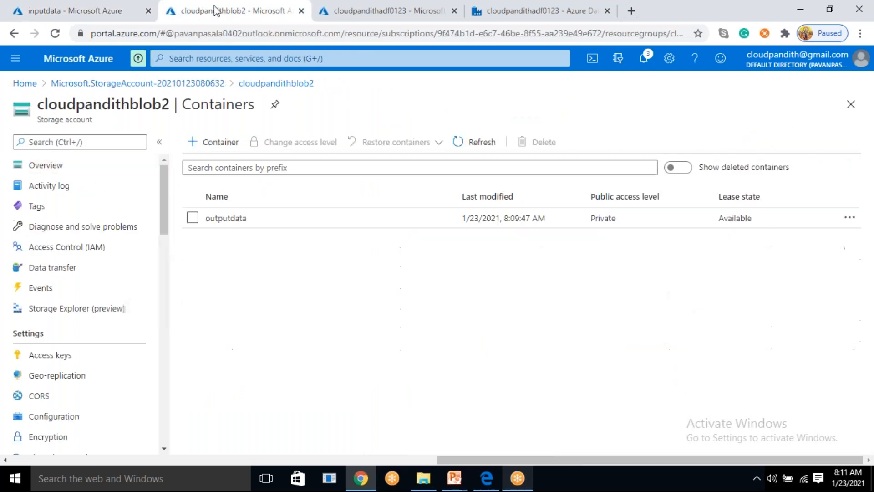
left_click(246, 223)
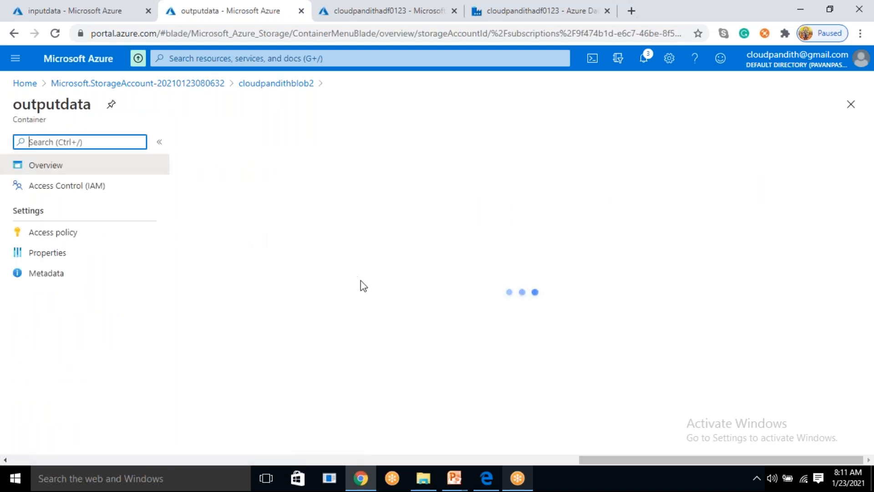
In the data factory's Manage hub, start a new Azure Blob Storage linked service named LS_ABS_Blob1connection
left_click(509, 6)
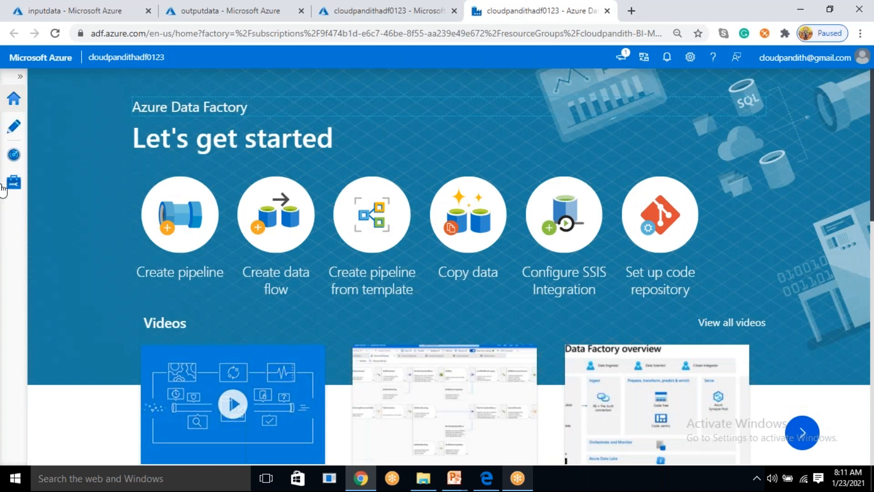
left_click(8, 190)
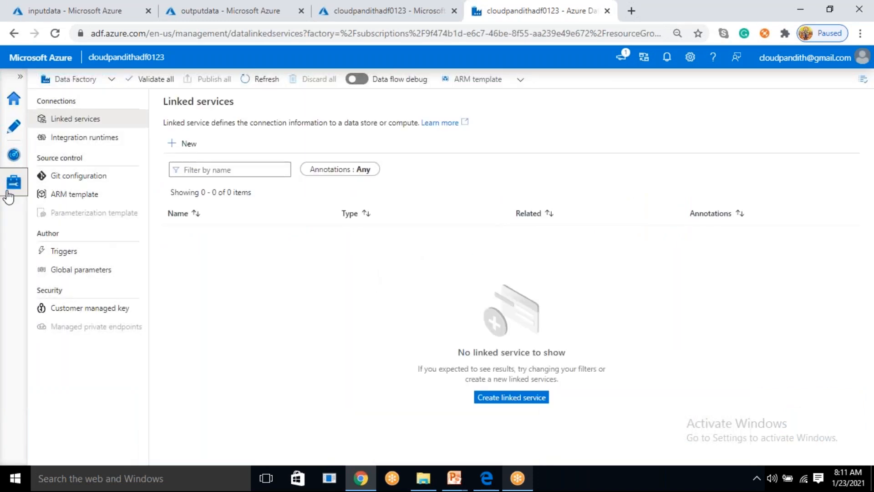
left_click(192, 150)
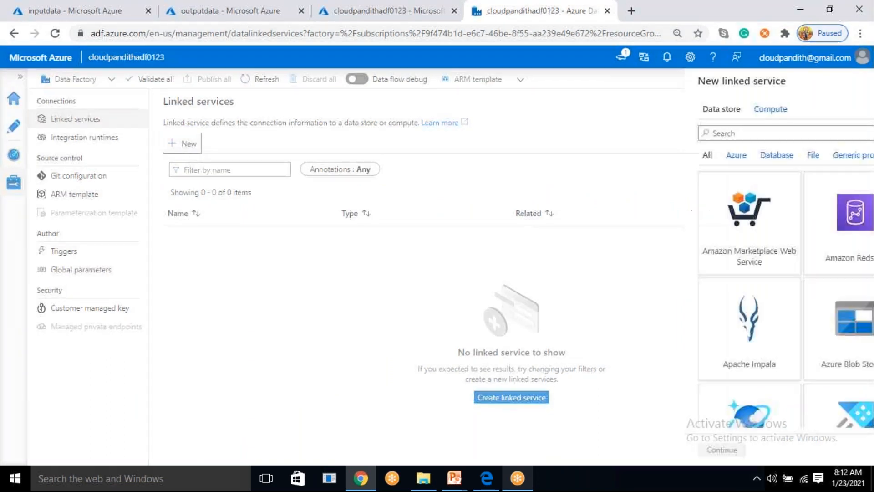
type("blob")
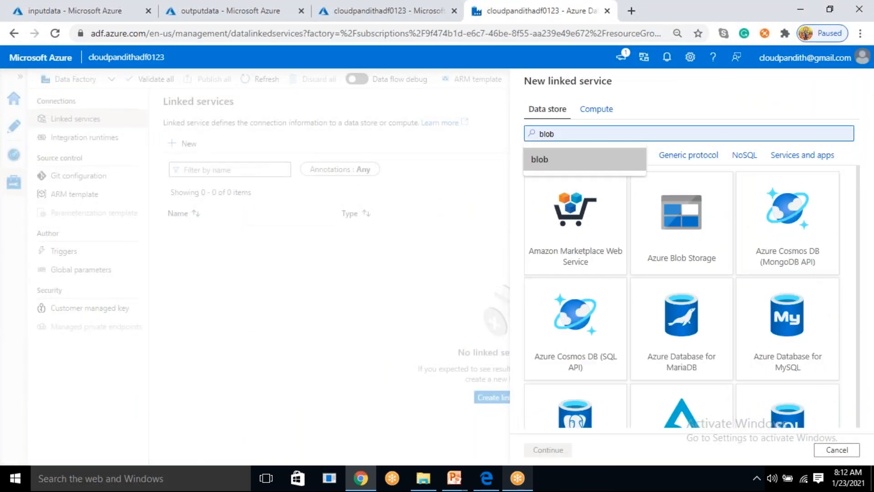
left_click(555, 163)
left_click(588, 240)
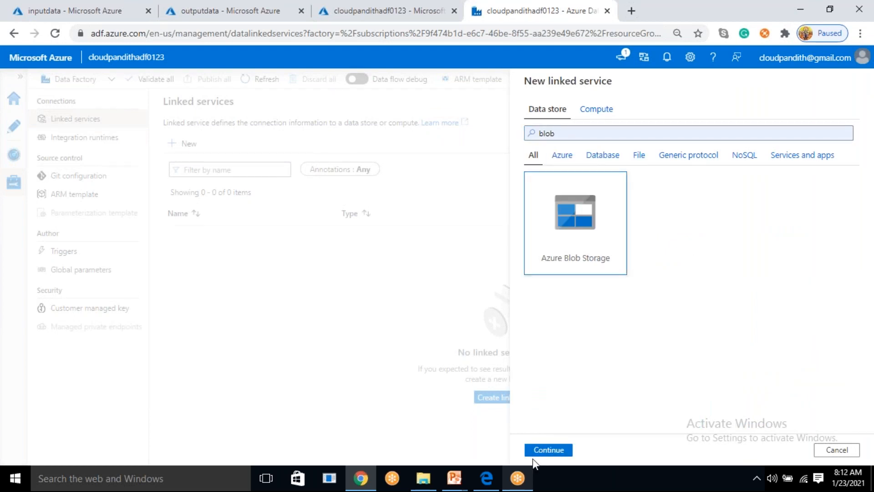
left_click(564, 452)
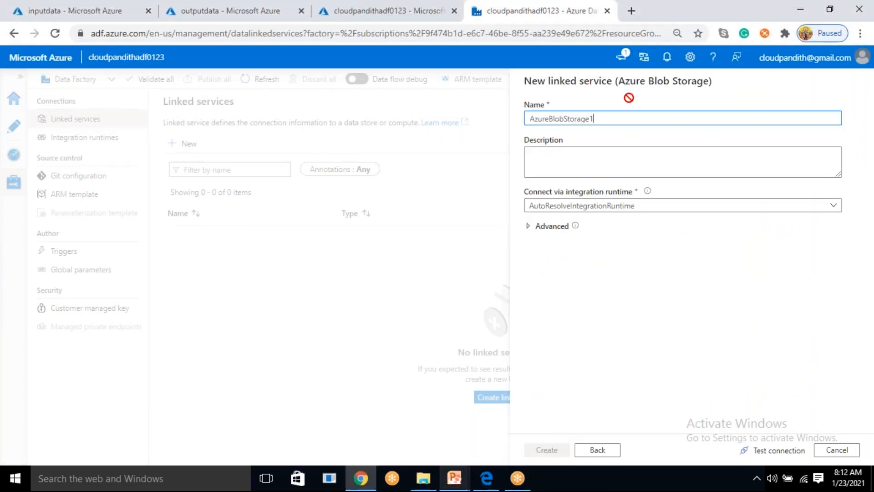
left_click_drag(602, 117, 456, 118)
key("BackSpace")
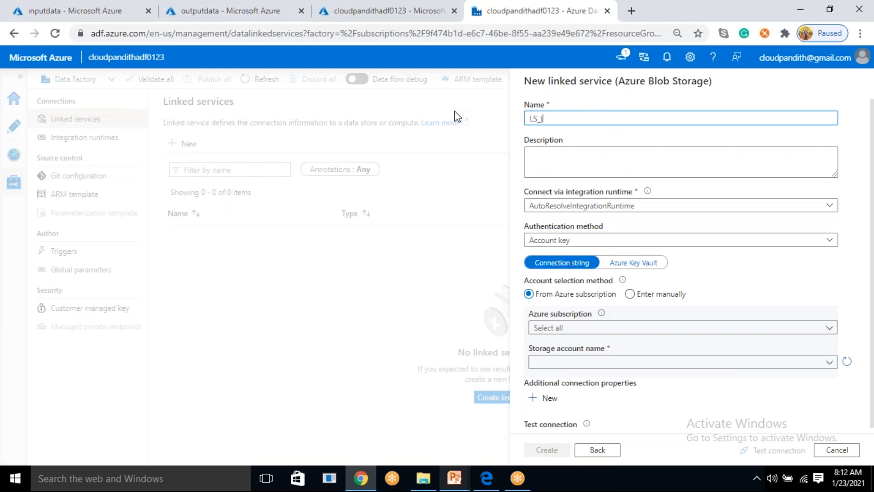
key("BackSpace")
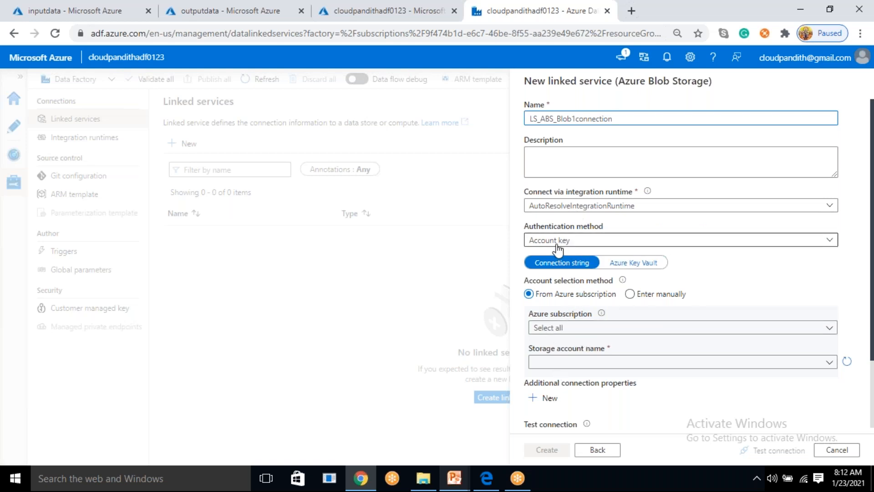
Choose Azure subscription 1 and storage account cloudpandithblob1, test the connection, and create the linked service
scroll(592, 273, "down", 2)
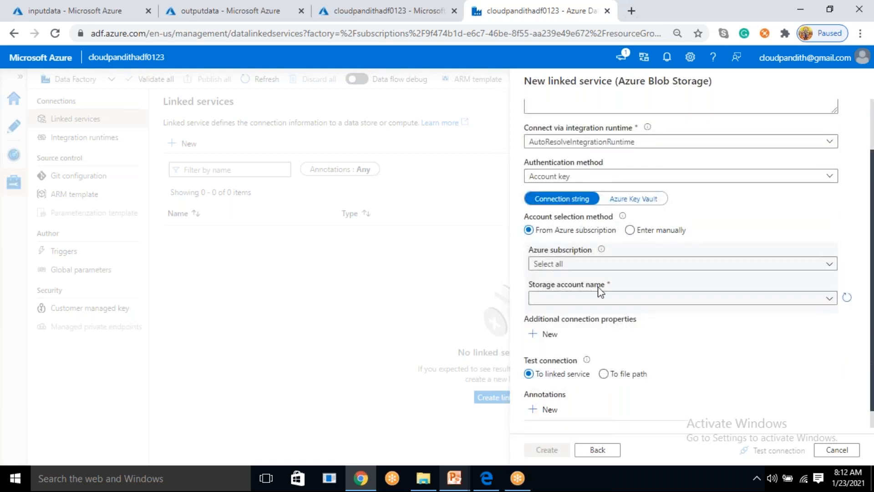
left_click(580, 268)
left_click(557, 299)
left_click_drag(559, 289, 561, 302)
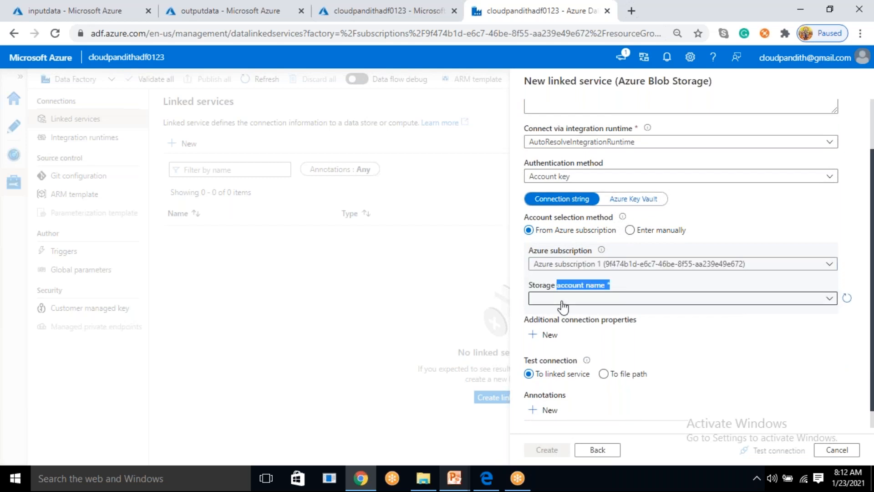
left_click(562, 302)
left_click(569, 356)
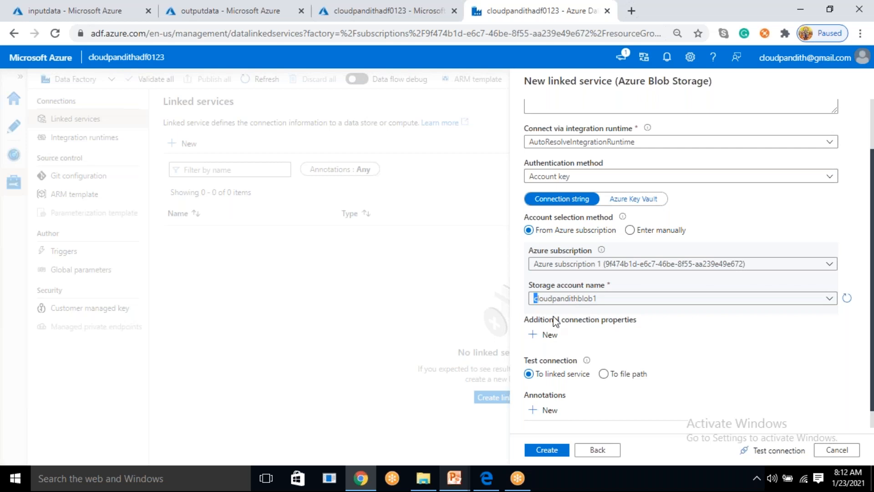
left_click(769, 450)
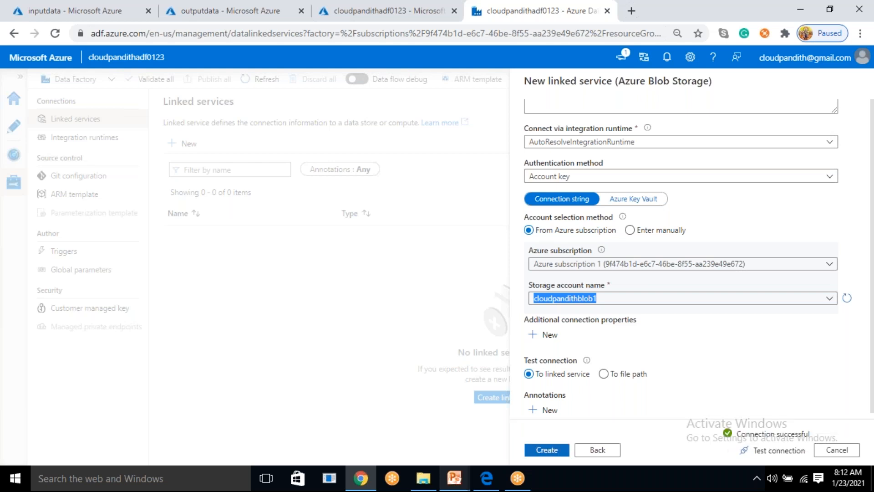
left_click(547, 450)
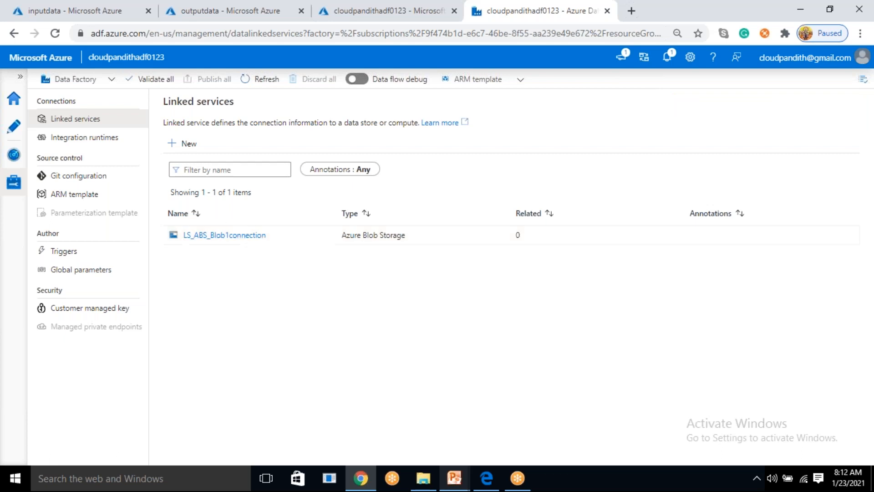
Start a second Azure Blob Storage linked service named LS_ABS_Blob2connection
left_click(194, 145)
left_click(591, 133)
left_click(564, 159)
left_click(575, 218)
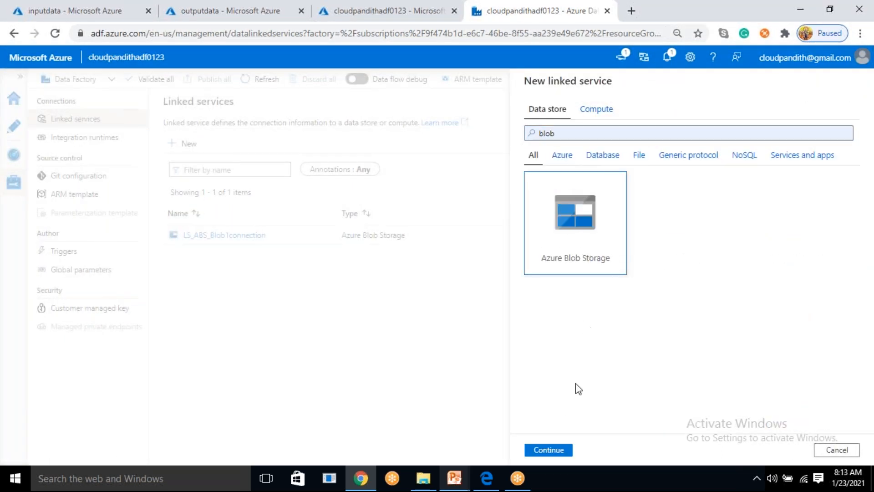
left_click(553, 450)
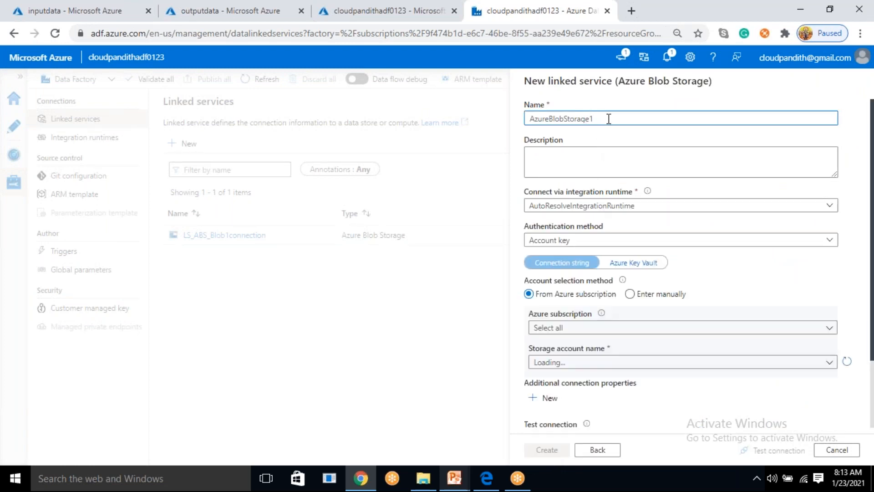
left_click_drag(606, 118, 501, 121)
key("BackSpace")
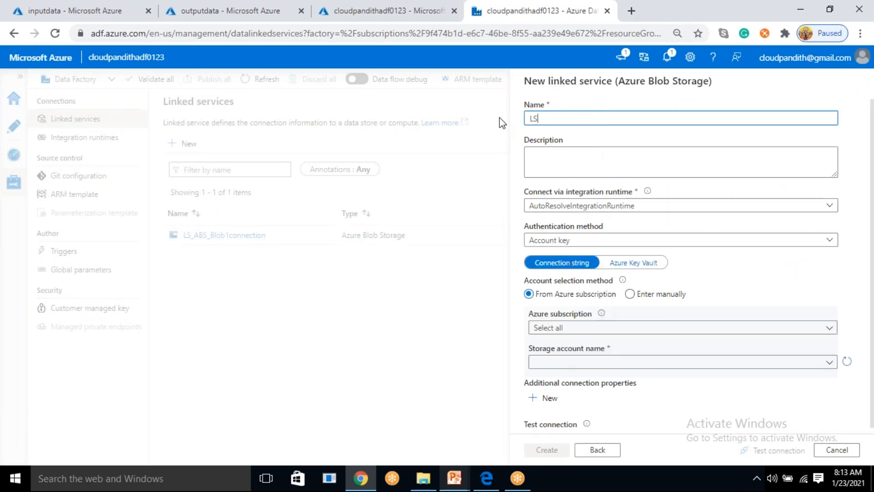
type("LS_ABS_Blob2connection")
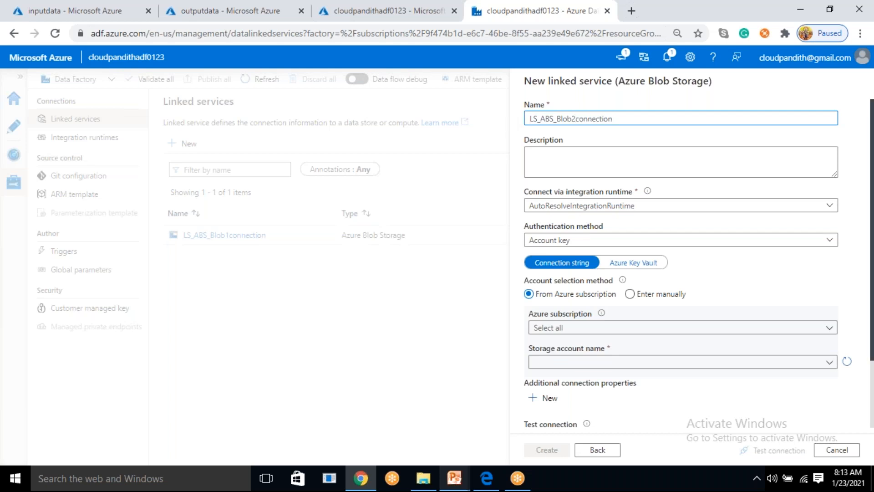
Choose Azure subscription 1 and storage account cloudpandithblob2, test the connection, and create the linked service
left_click(571, 327)
left_click(567, 364)
left_click(566, 362)
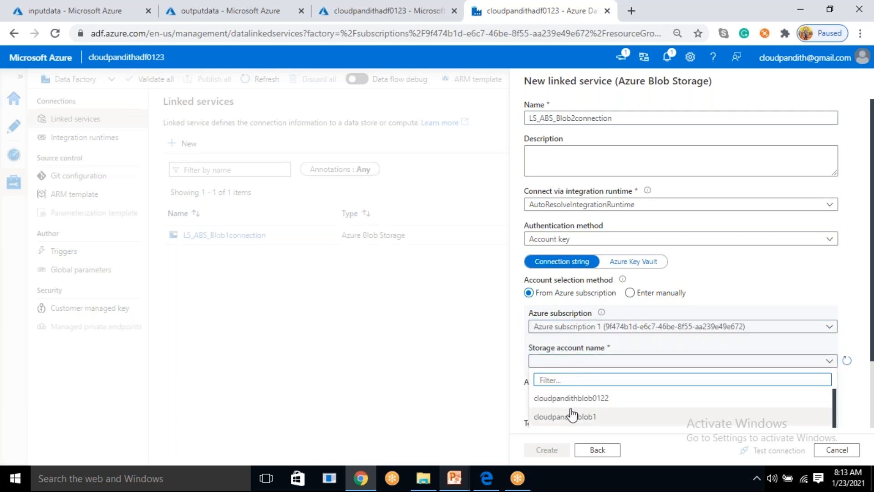
left_click(569, 421)
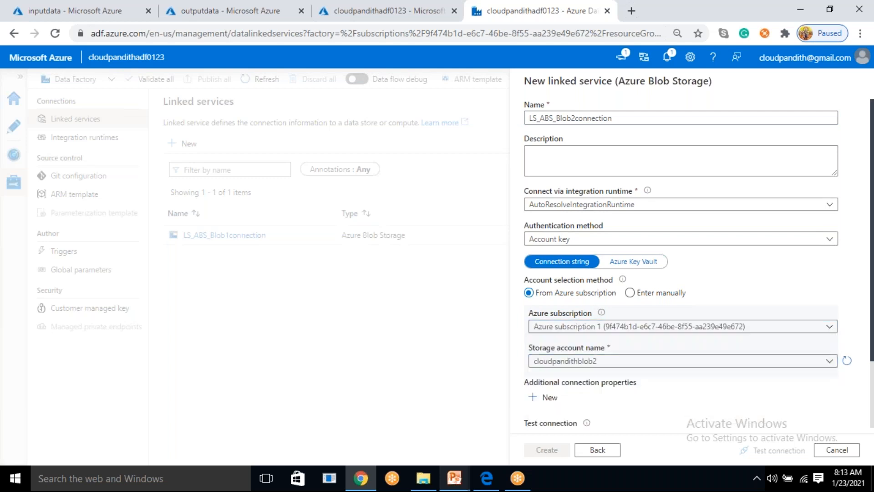
left_click(773, 449)
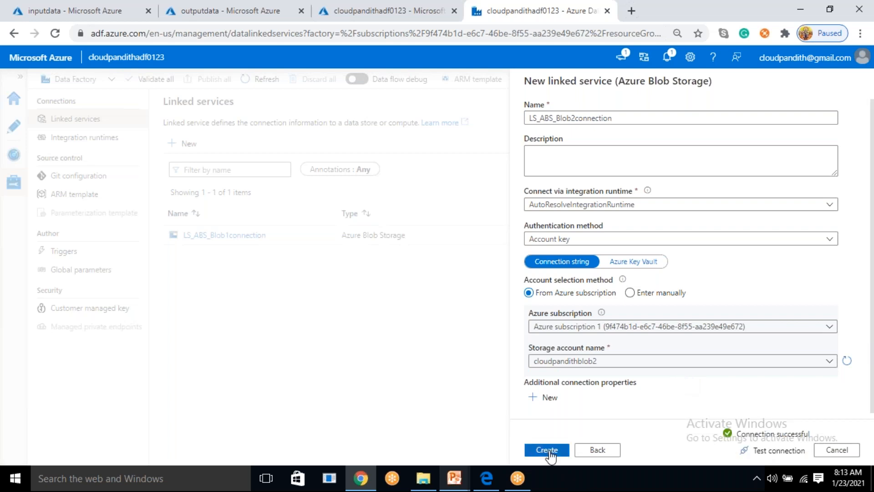
left_click(549, 450)
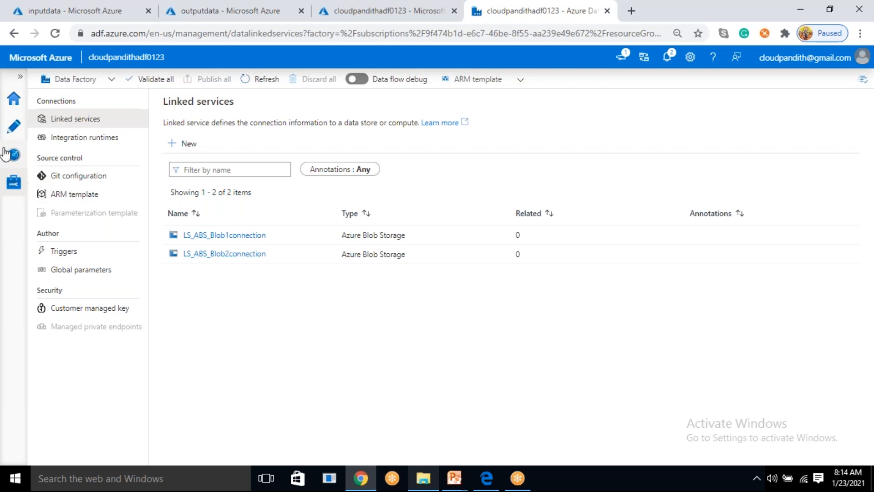
In the Author area, start a new Azure Blob Storage dataset using the DelimitedText format
left_click(13, 131)
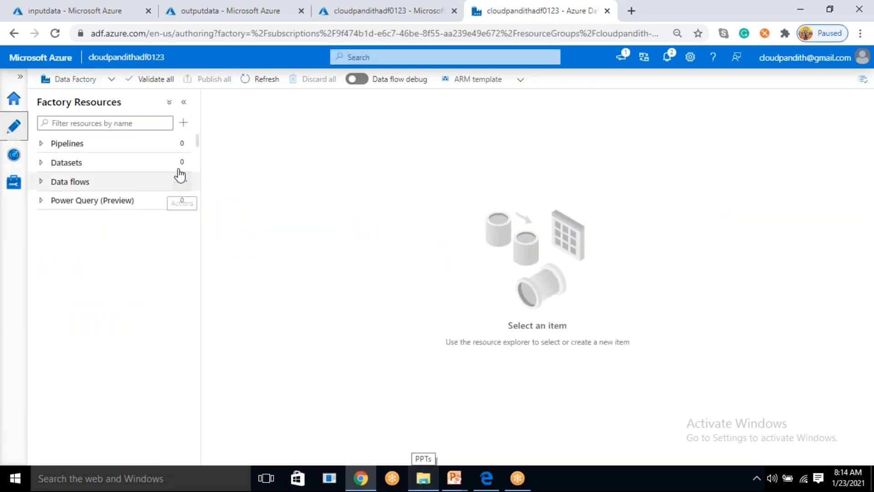
left_click(182, 166)
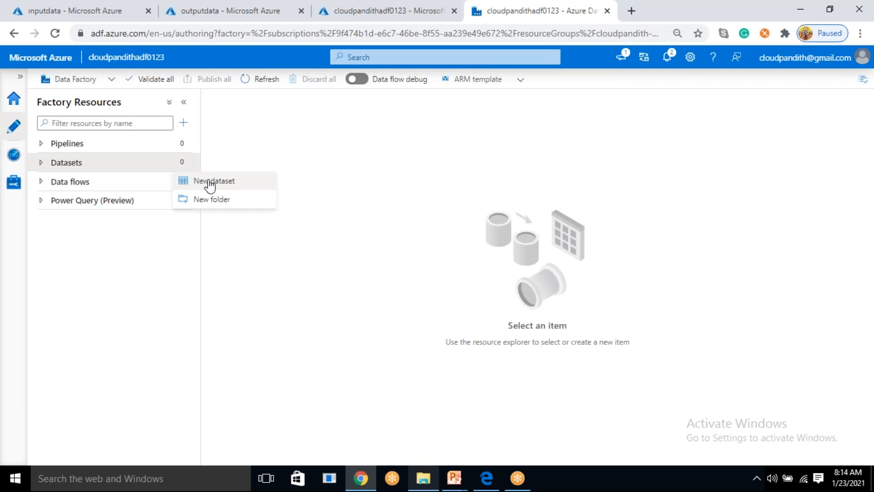
left_click(71, 257)
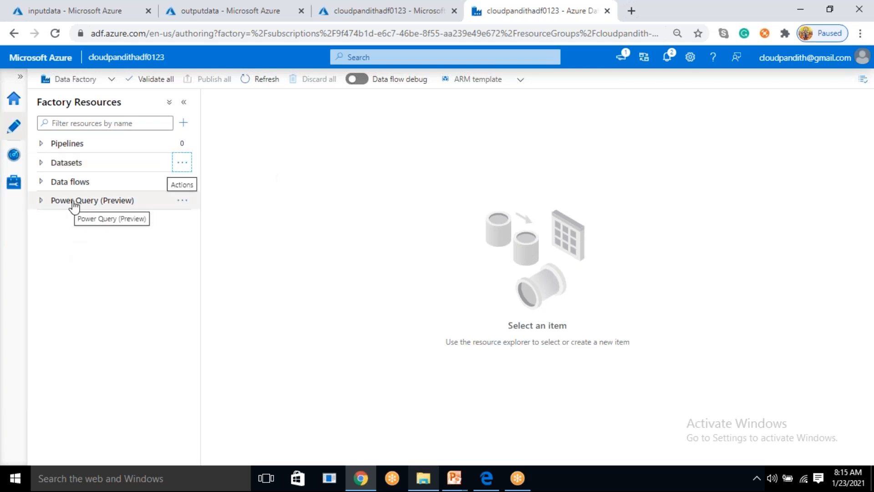
left_click(42, 201)
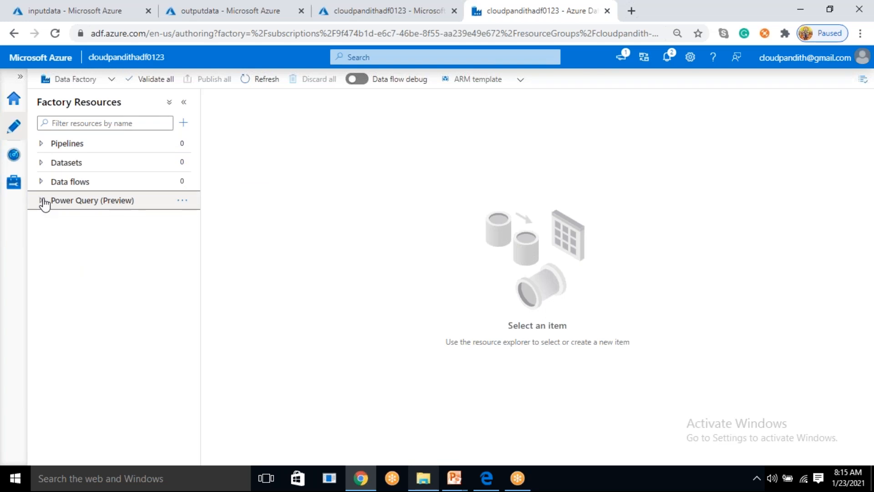
left_click(182, 162)
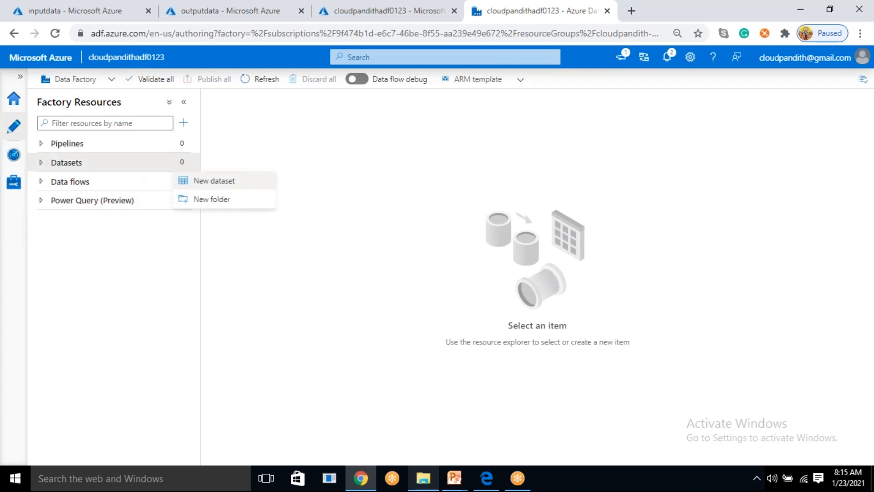
left_click(204, 181)
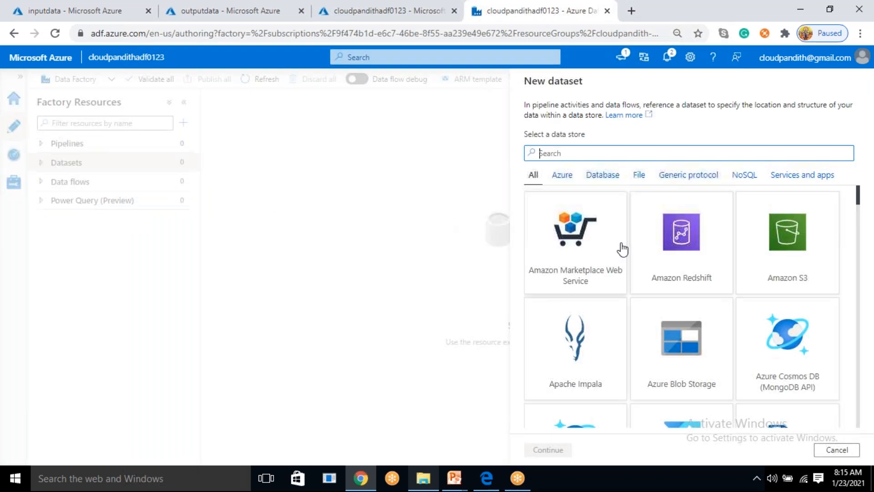
left_click(685, 348)
left_click(550, 449)
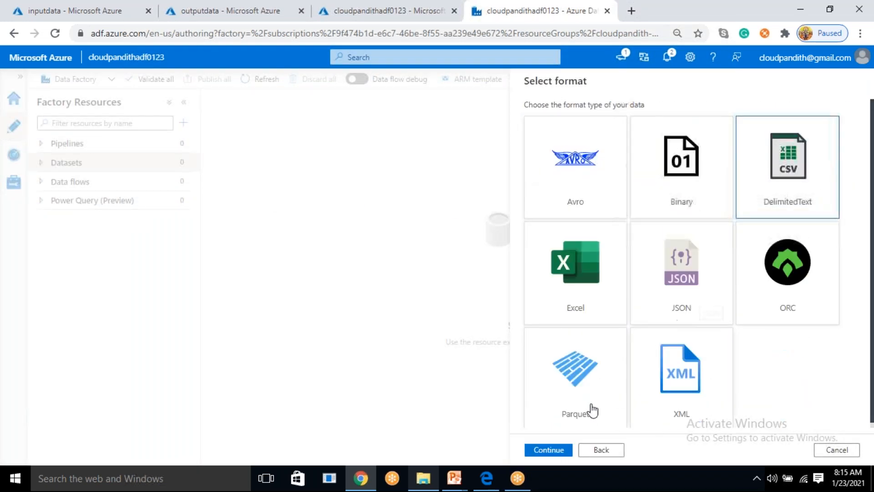
left_click(551, 450)
Name the dataset DS_ABS_inputdata and link it to LS_ABS_Blob1connection
left_click_drag(585, 117, 522, 130)
key("BackSpace")
type("DS_A")
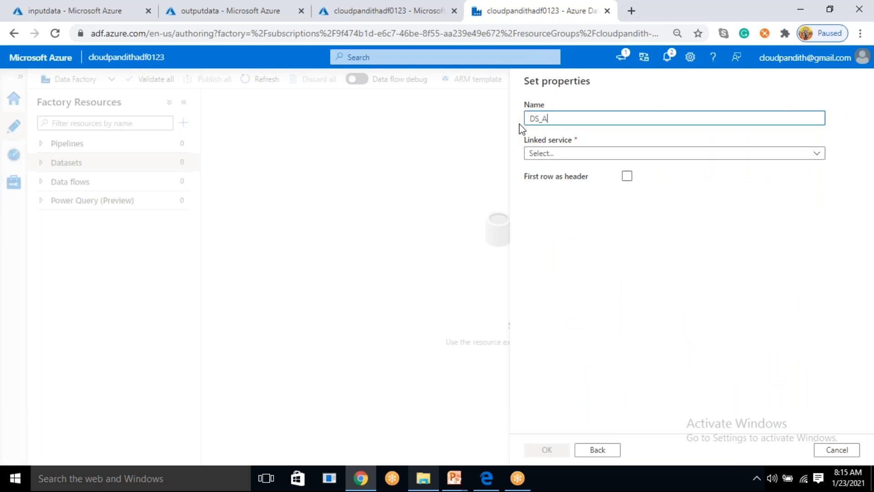
type("BS_inputdata")
left_click(555, 153)
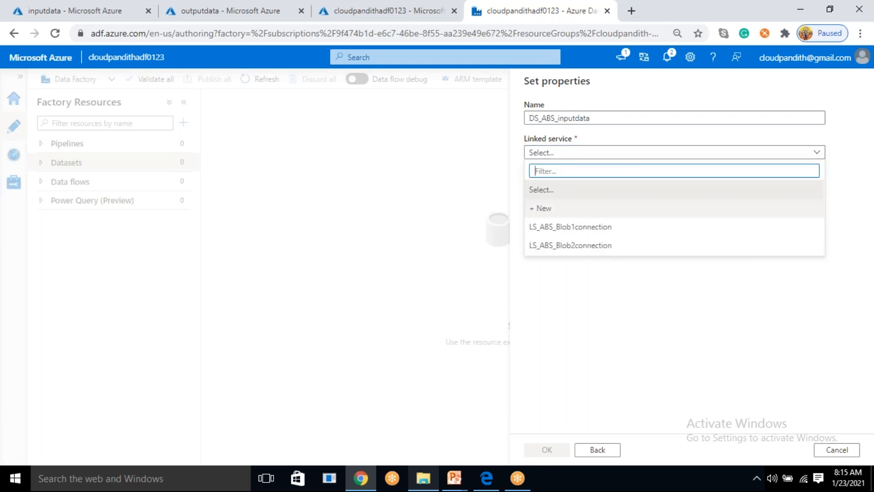
left_click(626, 232)
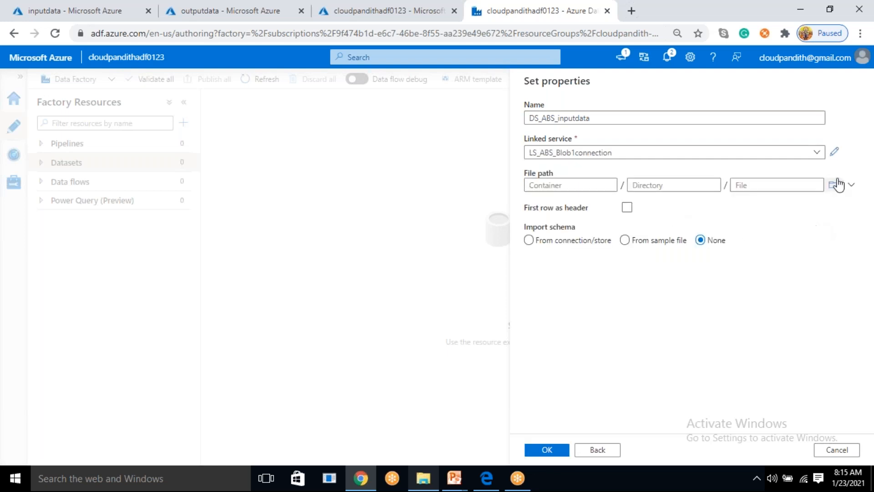
Browse the linked storage and set the dataset's file path to the inputdata container
left_click(833, 184)
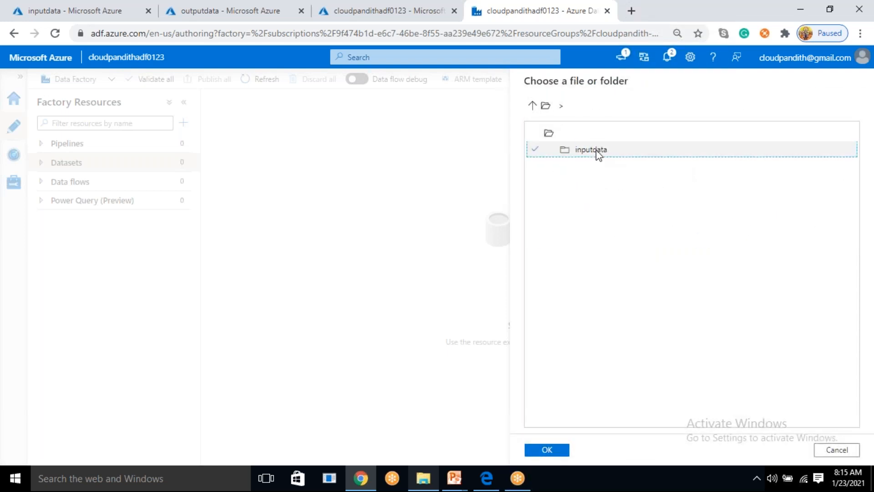
double_click(597, 154)
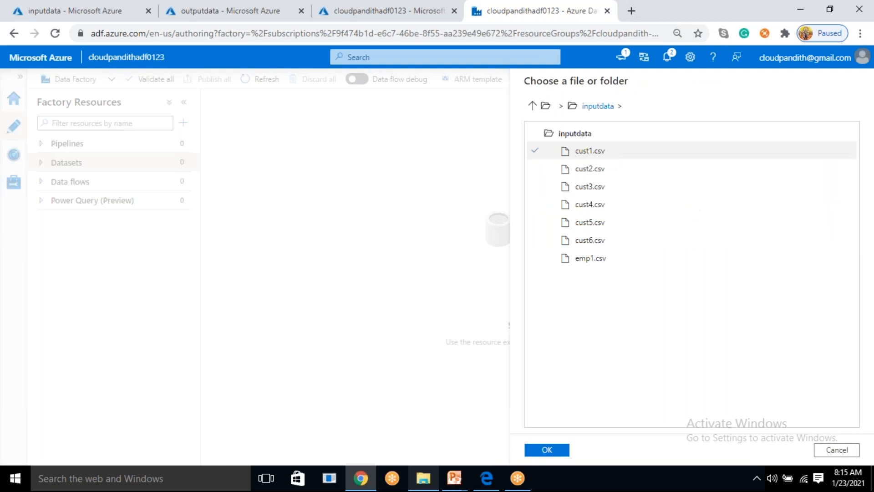
left_click(592, 167)
left_click(592, 239)
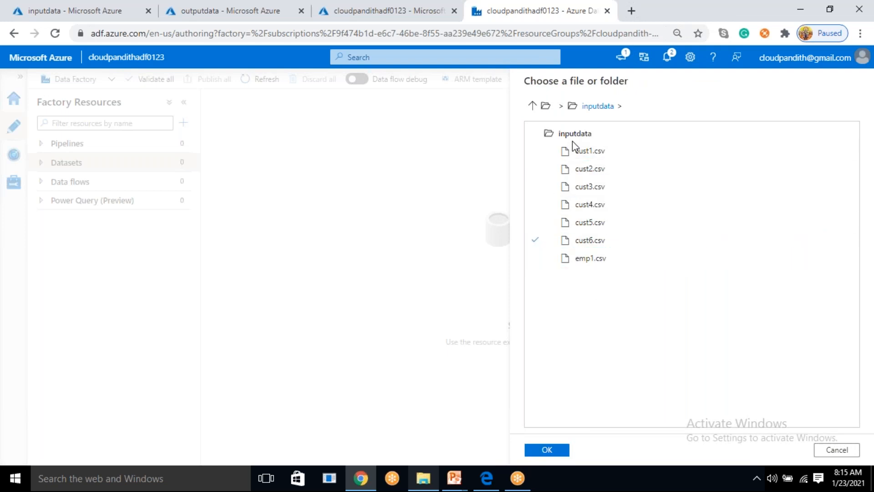
left_click(539, 105)
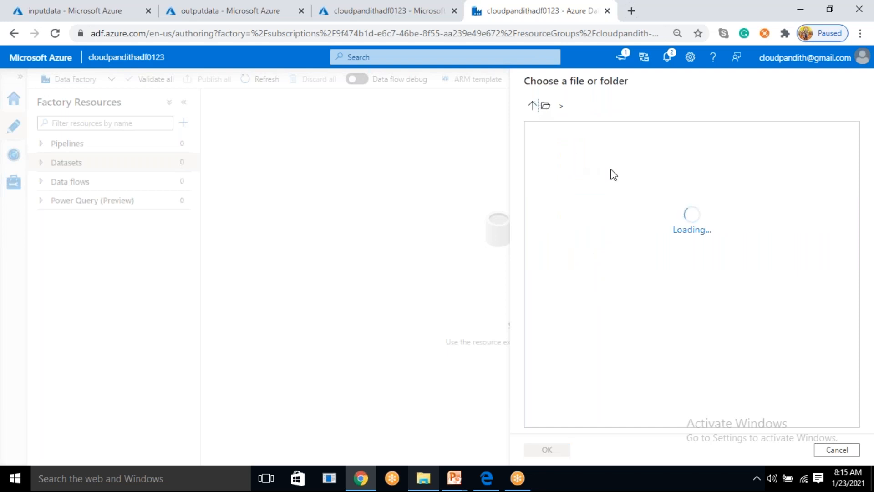
left_click(591, 156)
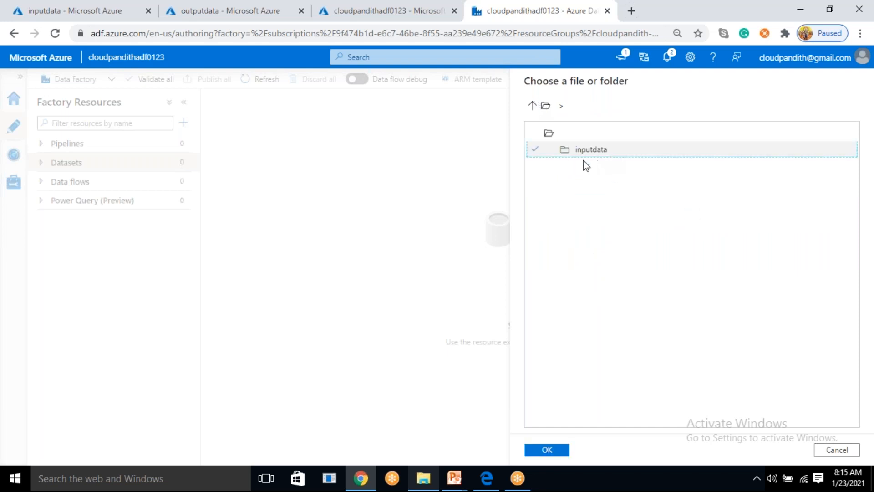
left_click(557, 451)
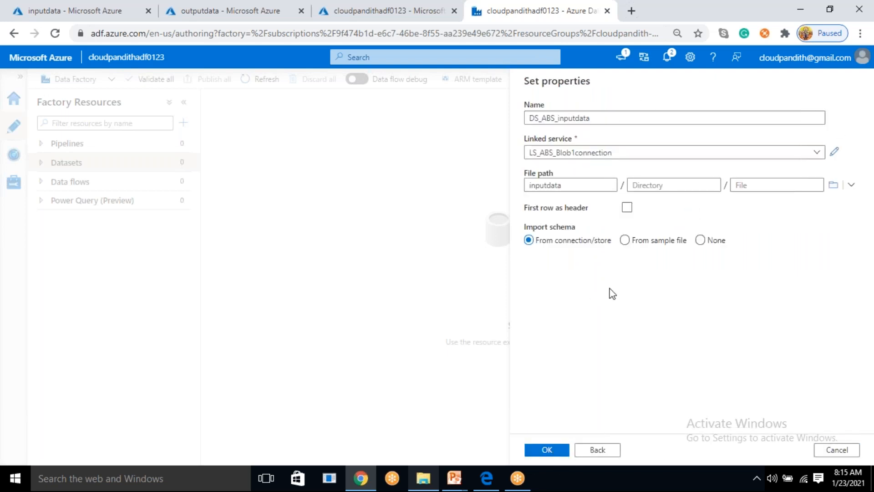
Enable first row as header and create the DS_ABS_inputdata dataset
left_click(752, 185)
double_click(567, 185)
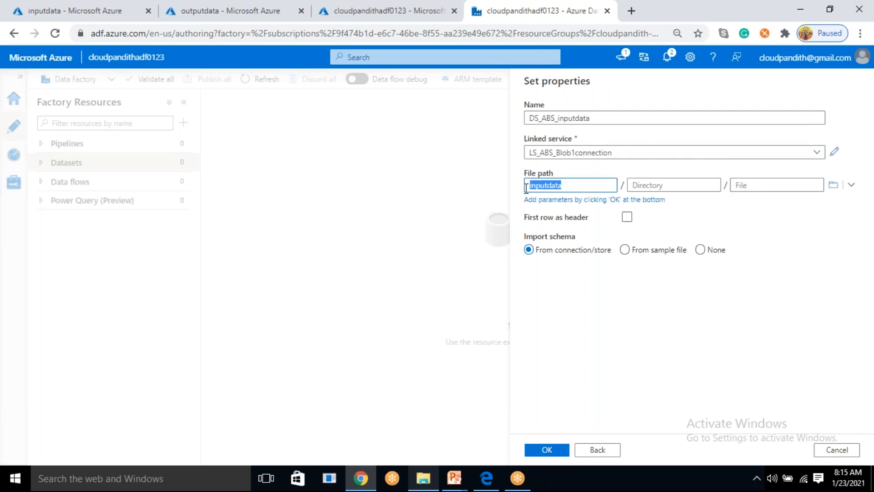
left_click(753, 184)
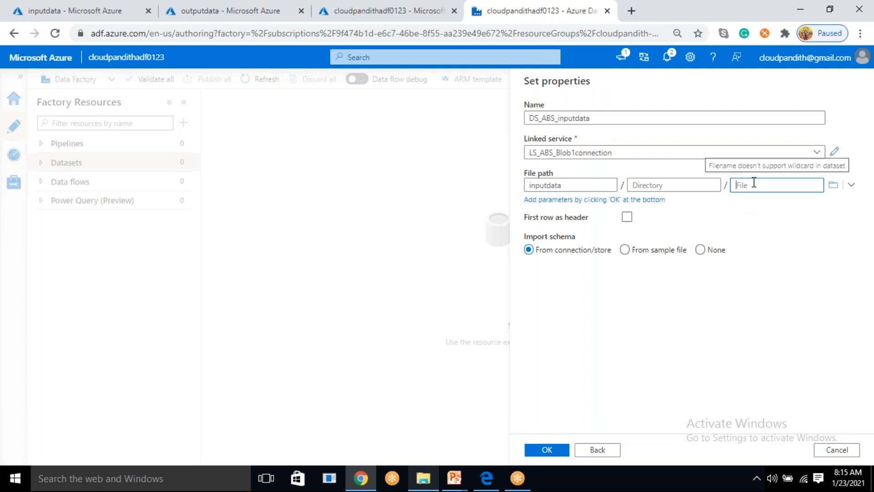
left_click(628, 218)
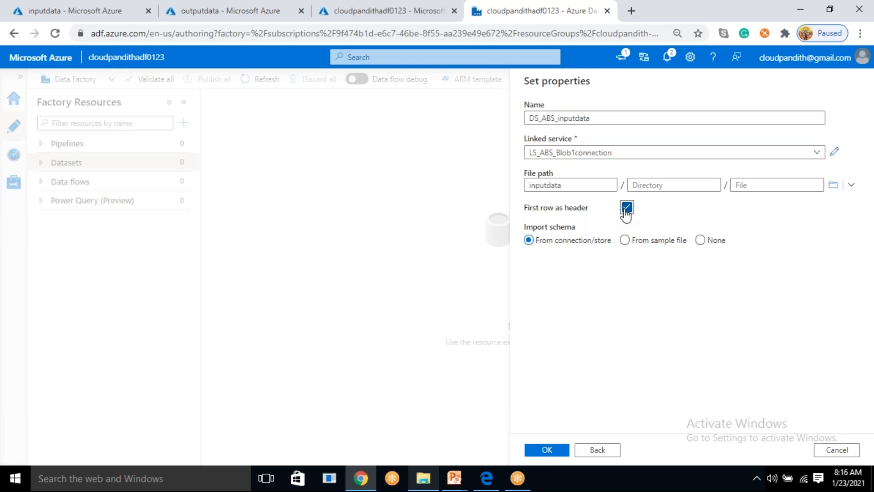
double_click(571, 186)
left_click(674, 217)
left_click(564, 451)
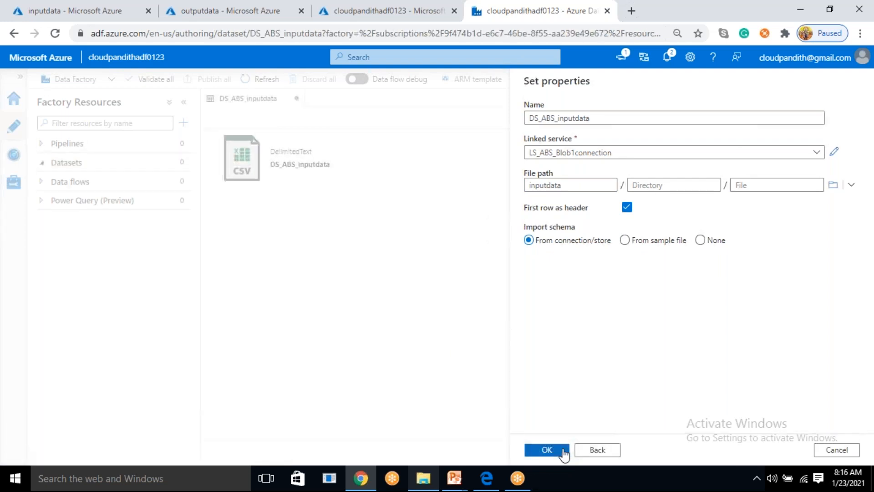
Start another new dataset for Azure Blob Storage using the DelimitedText format
left_click(182, 163)
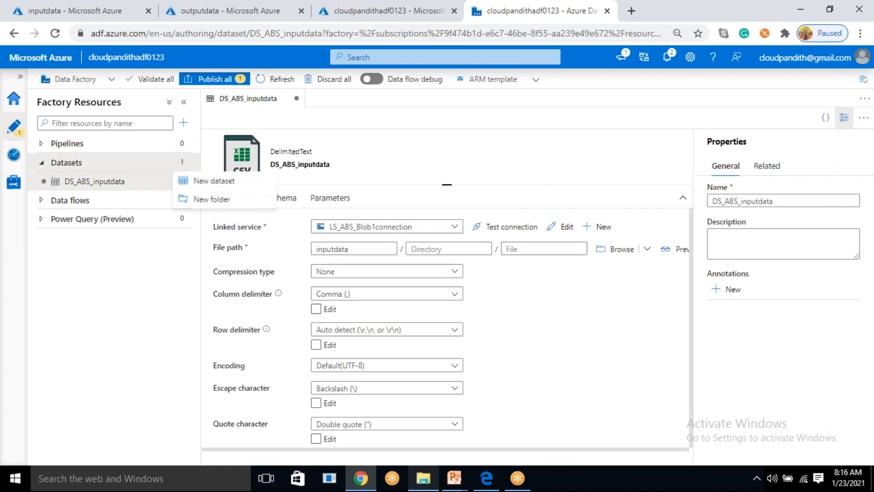
left_click(195, 180)
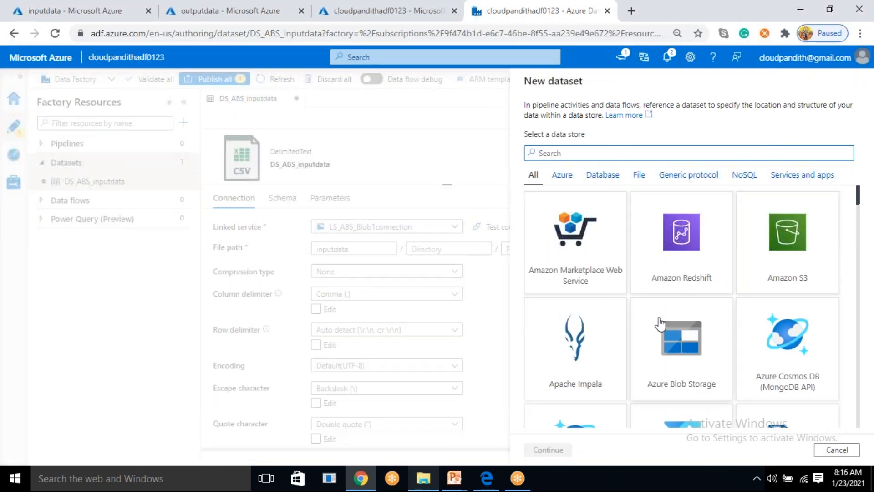
left_click(677, 359)
left_click(548, 450)
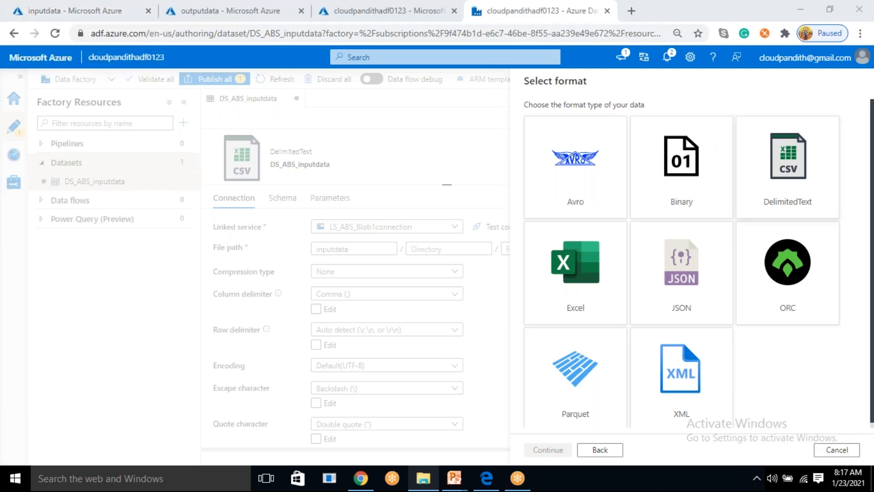
left_click(796, 188)
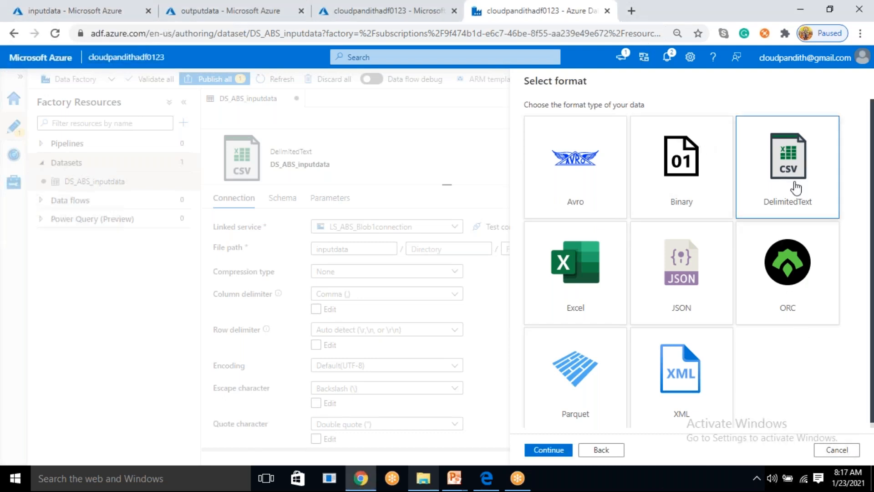
left_click(561, 452)
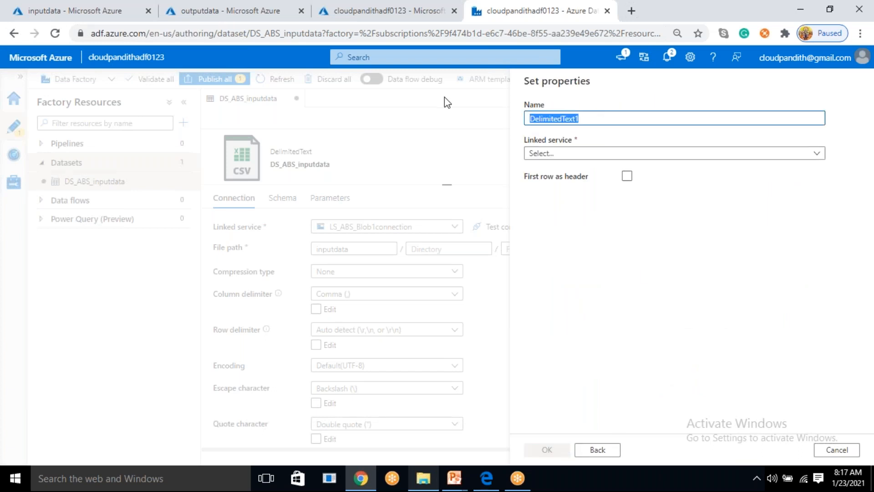
Name the dataset DS_ABS_Outputdata and link it to LS_ABS_Blob2connection
key("BackSpace")
type("ds_")
key("BackSpace")
key("BackSpace")
key("BackSpace")
type("DS_ABS")
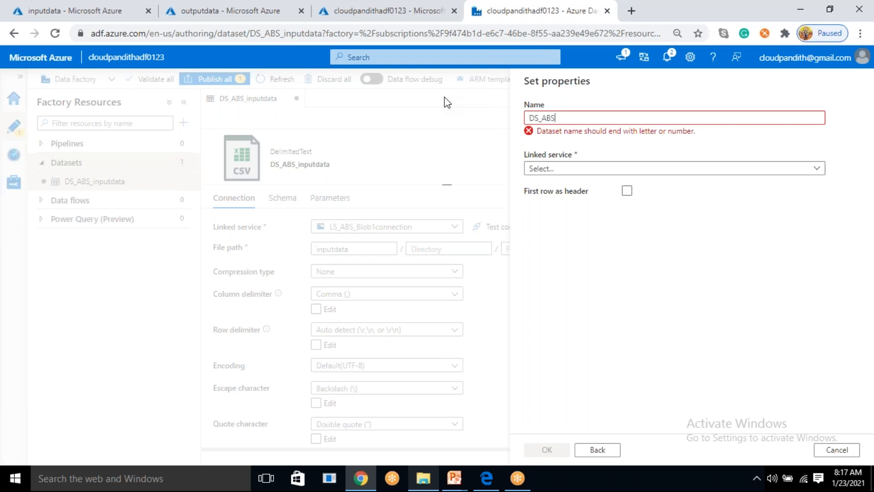
type("_Outputdata")
left_click(613, 155)
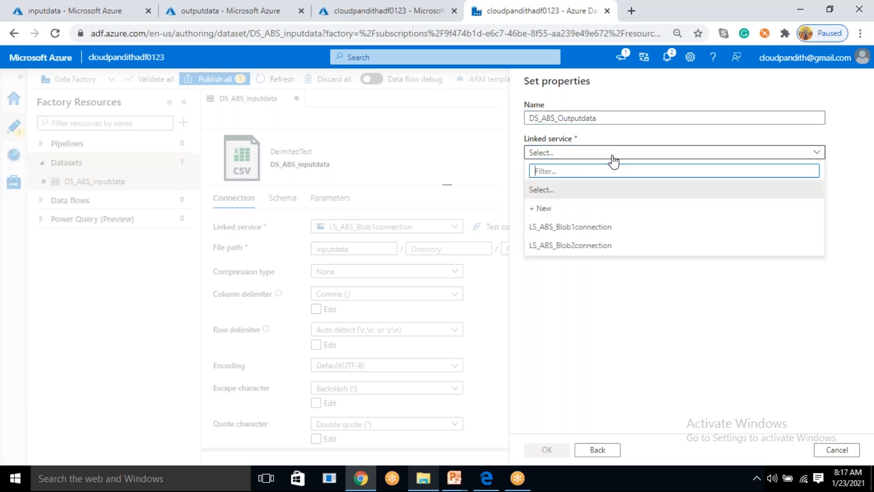
left_click(570, 246)
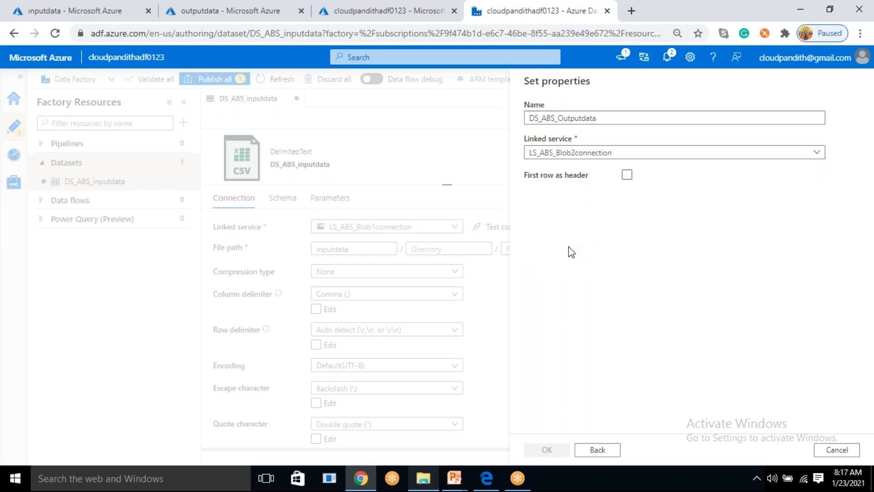
Enable first row as header, set the file path to the outputdata container, and create the dataset
left_click(627, 207)
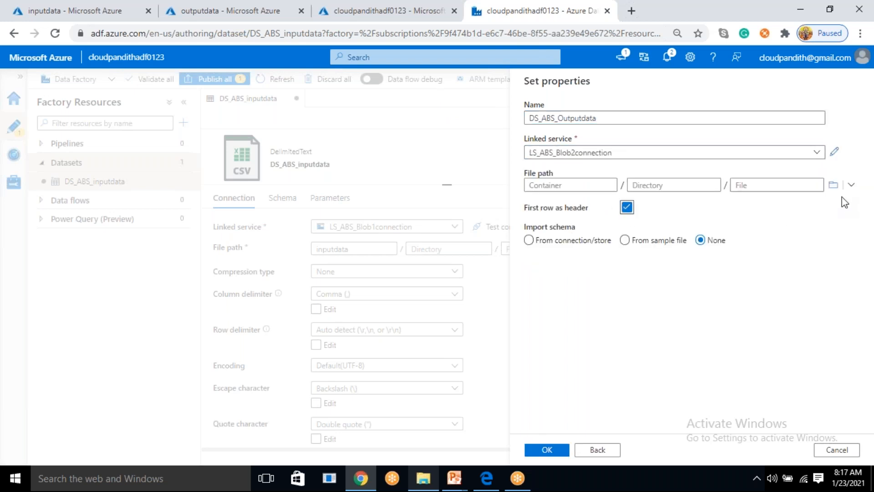
left_click(833, 185)
left_click(612, 154)
left_click(552, 450)
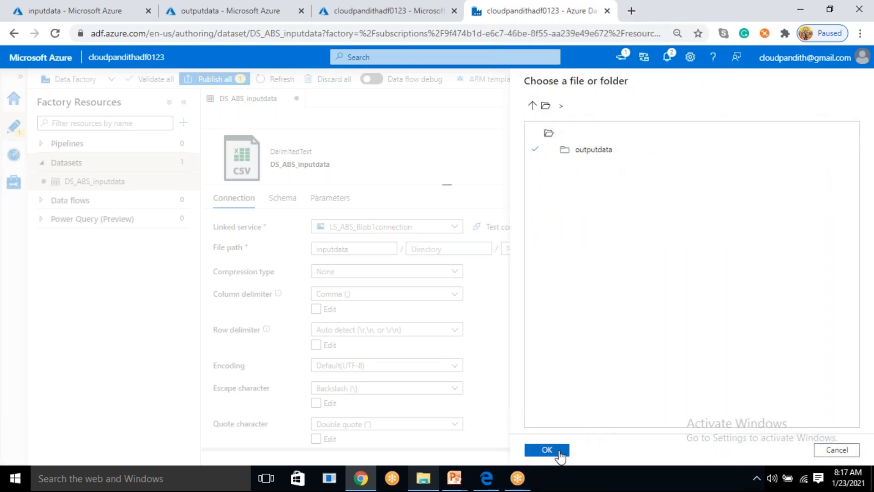
left_click(559, 451)
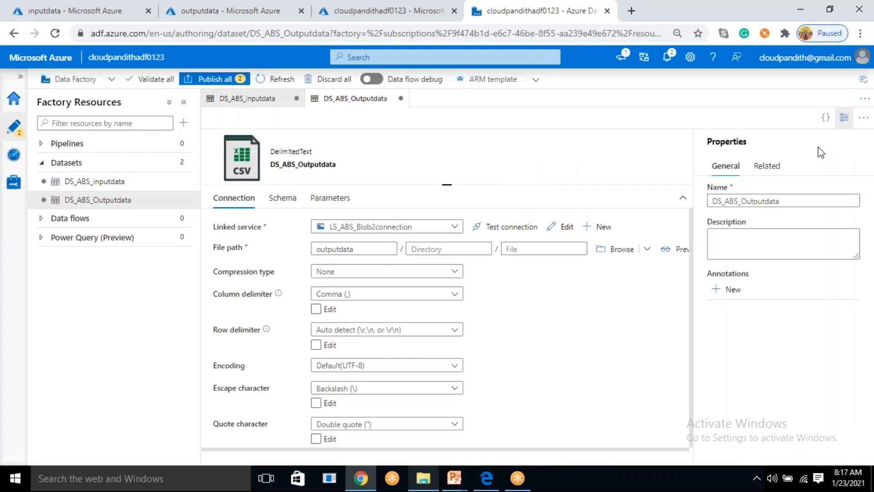
Create a new pipeline and add a Copy data activity to its canvas
left_click(843, 119)
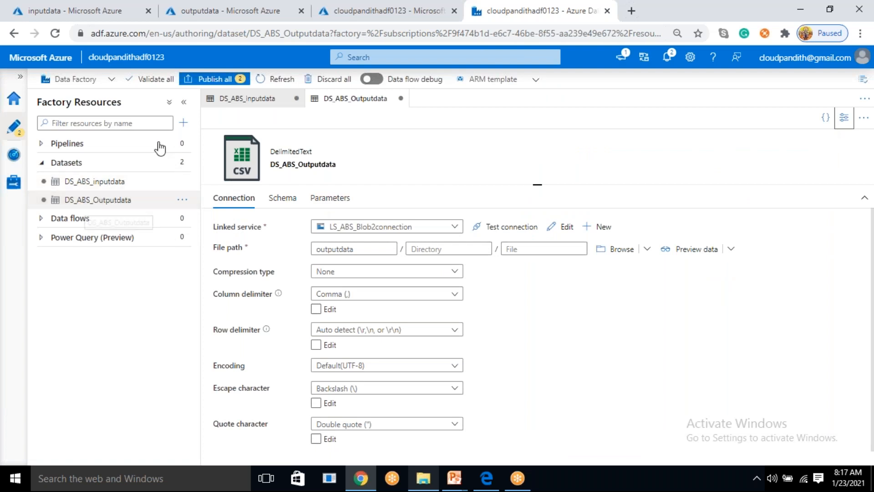
left_click(183, 122)
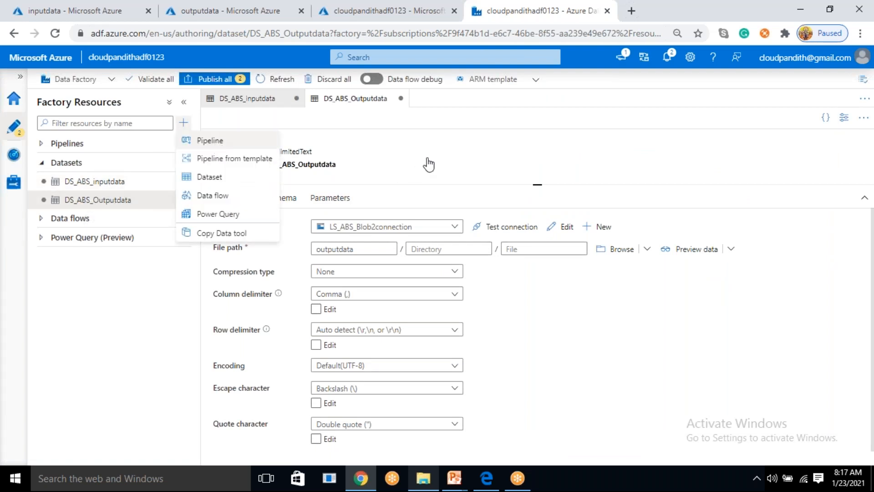
left_click(266, 163)
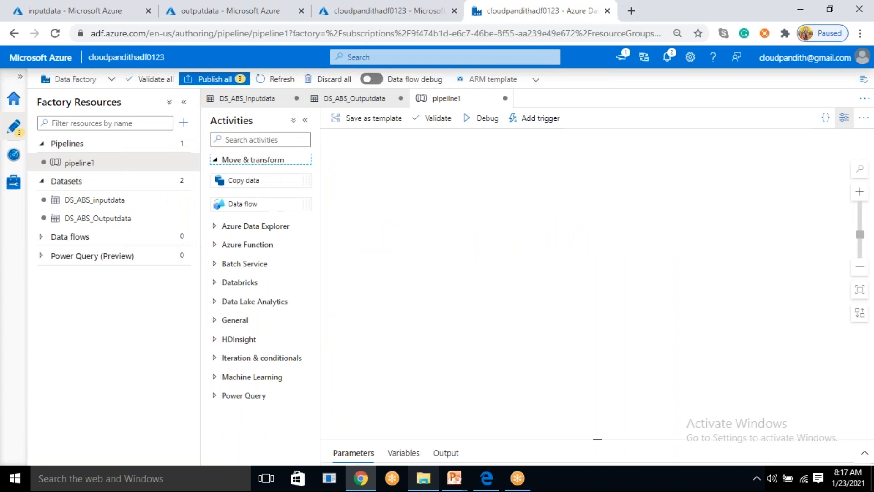
left_click_drag(260, 180, 502, 187)
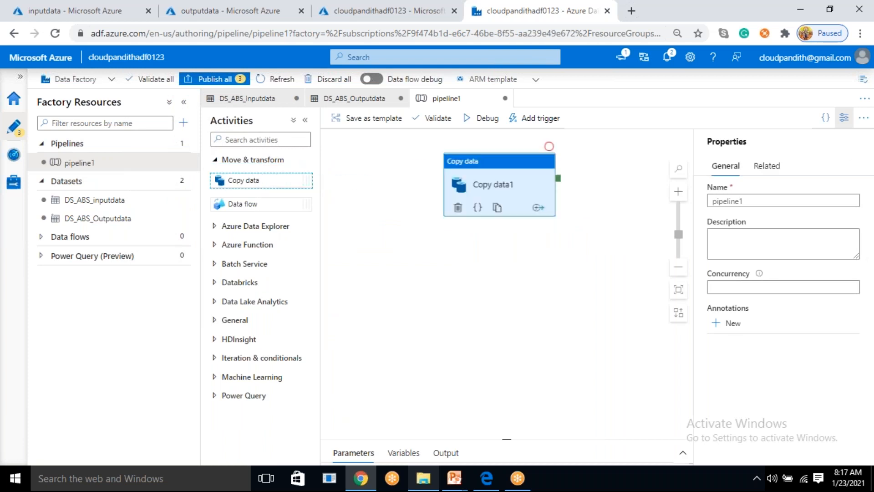
Set the Copy data activity's source dataset to DS_ABS_inputdata and its sink dataset to DS_ABS_Outputdata
left_click(498, 182)
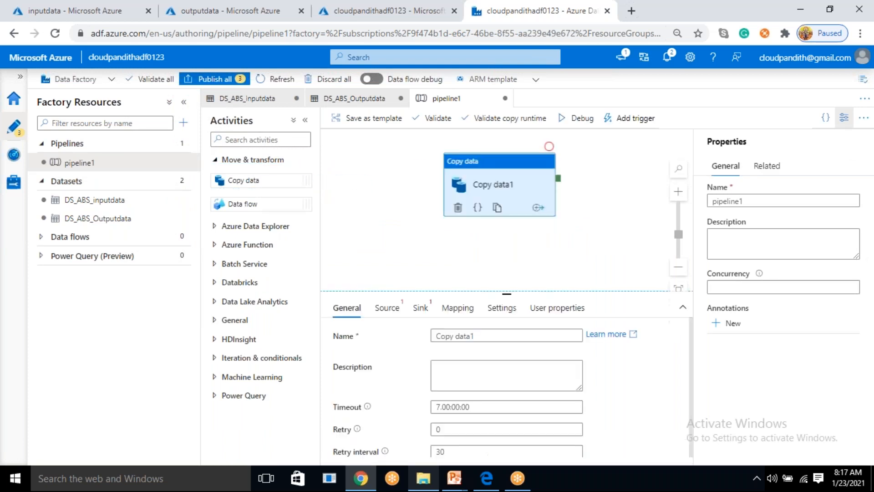
left_click(386, 307)
left_click(447, 336)
left_click(456, 369)
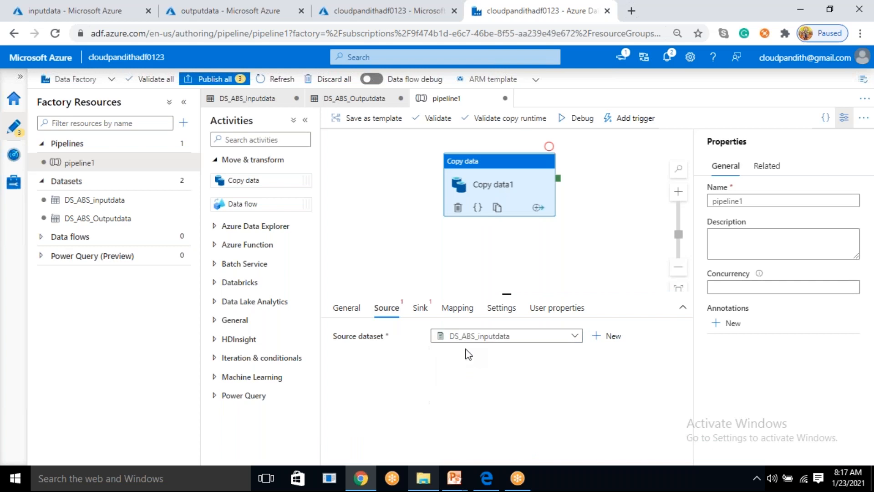
left_click(419, 308)
left_click(474, 337)
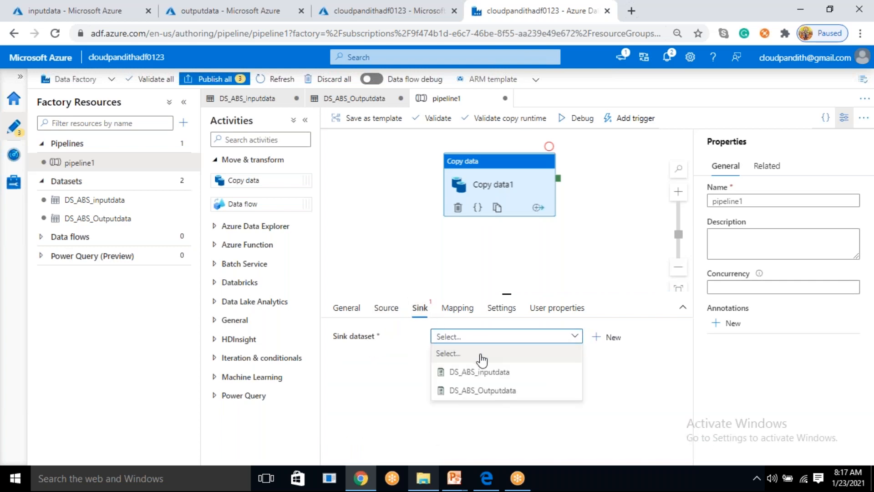
left_click(486, 391)
Rename the pipeline PL_DATA_Input_to_Output and nudge the Copy data activity slightly on the canvas
double_click(773, 203)
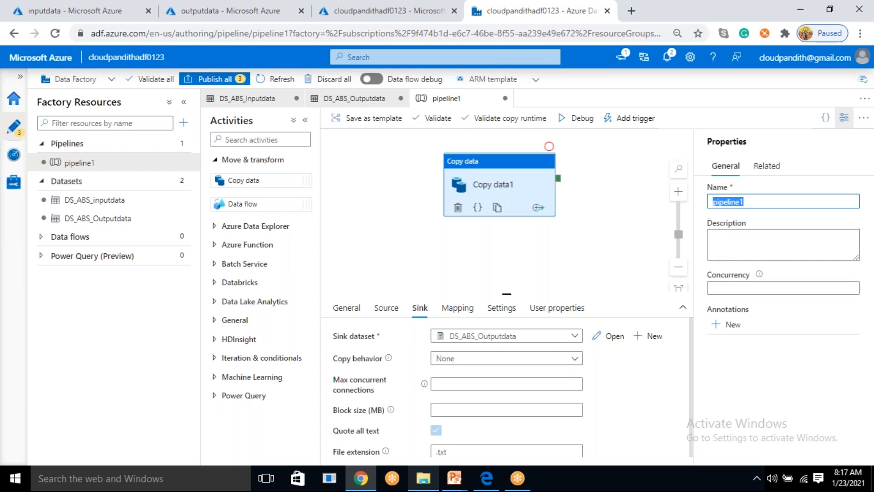
key("BackSpace")
type("PL_DATA_Input_to_")
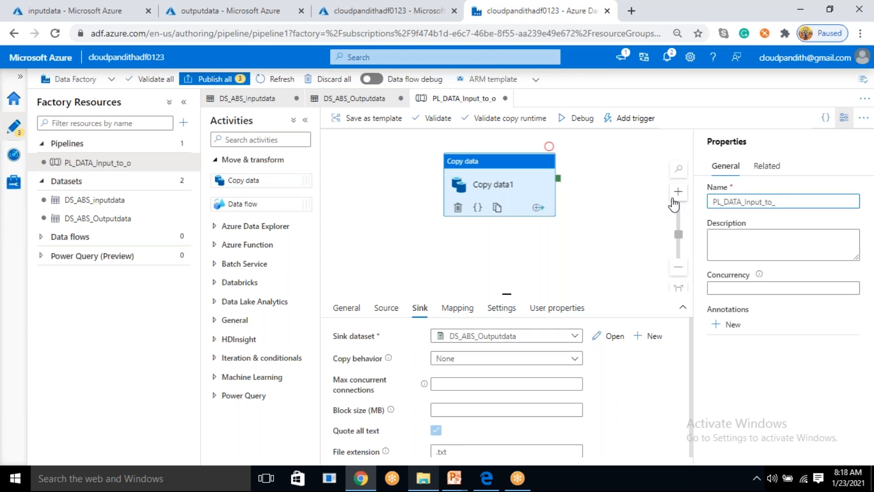
type("Outputdat")
key("BackSpace")
key("BackSpace")
key("BackSpace")
left_click(844, 118)
left_click_drag(513, 172, 523, 181)
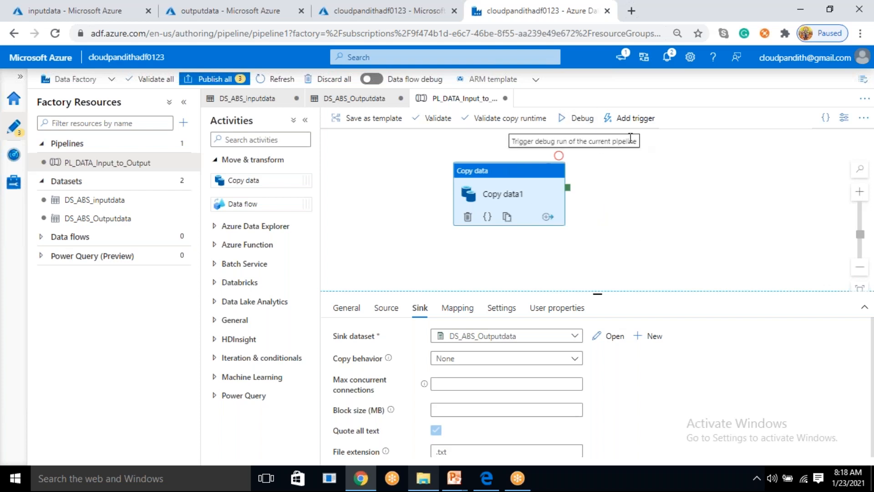
Try to trigger the pipeline to run now
left_click(618, 120)
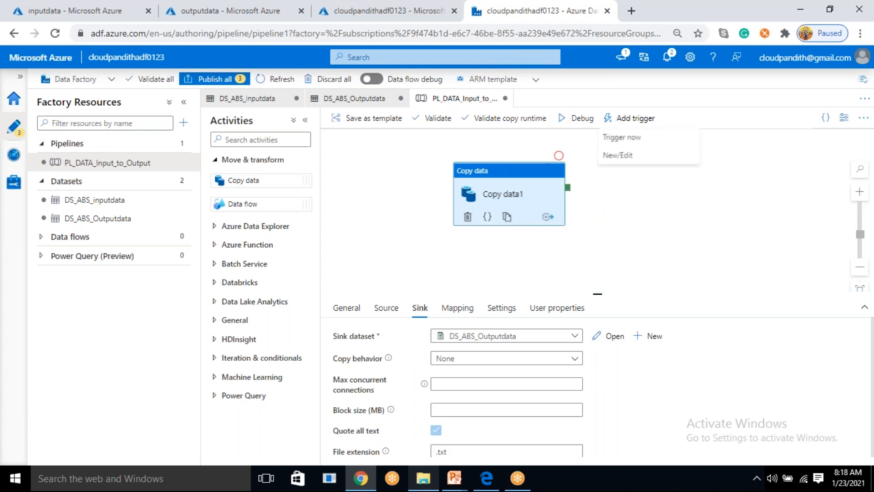
left_click(625, 139)
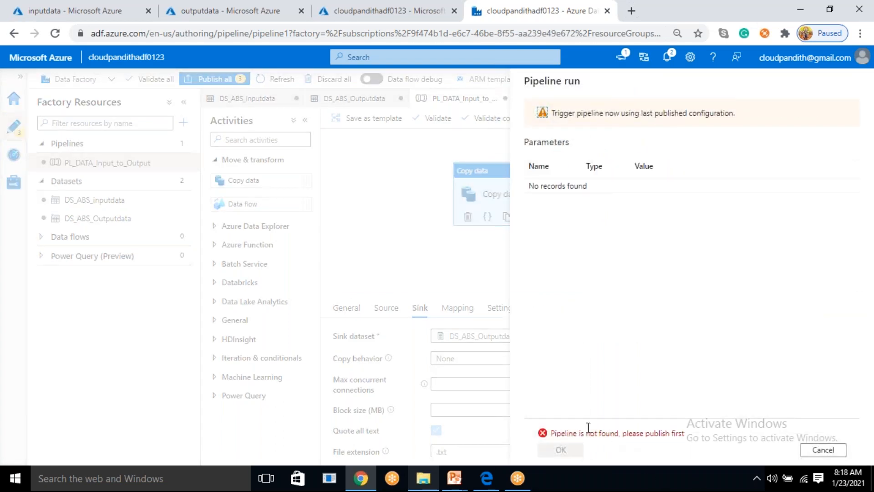
left_click_drag(579, 431, 682, 434)
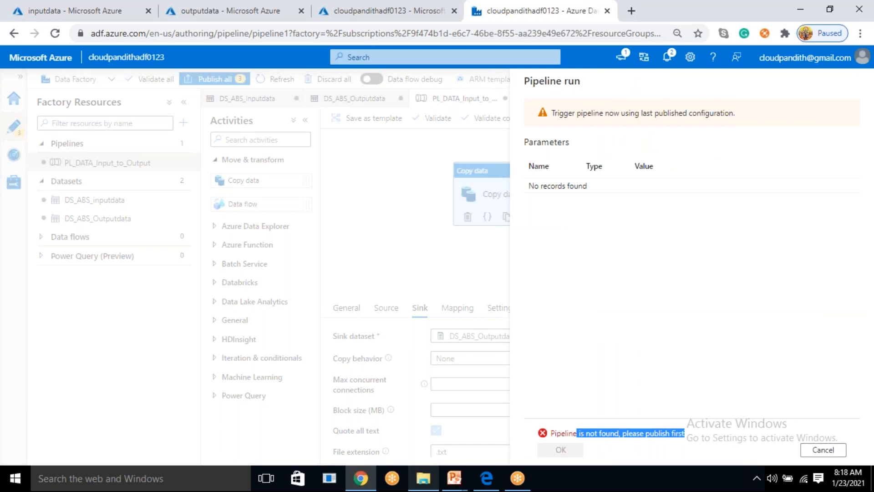
left_click(823, 450)
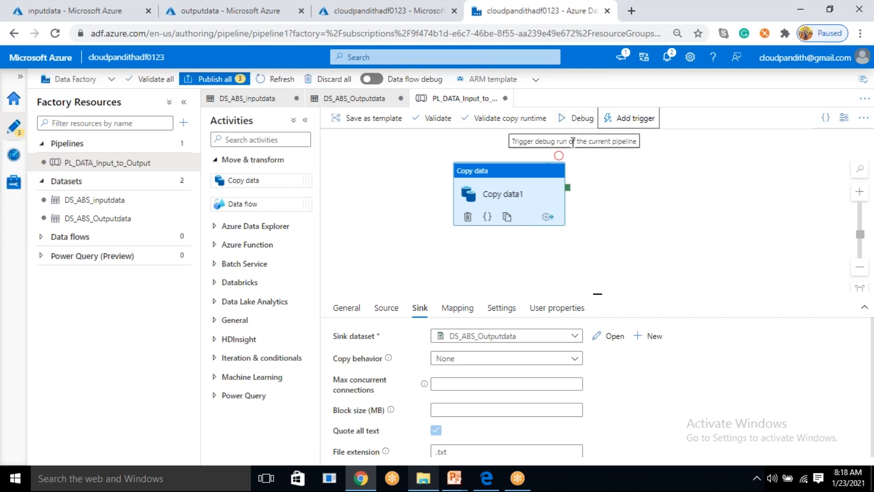
Set the Copy data source's file path type to Wildcard file path, leaving the inputdata container path
left_click(395, 312)
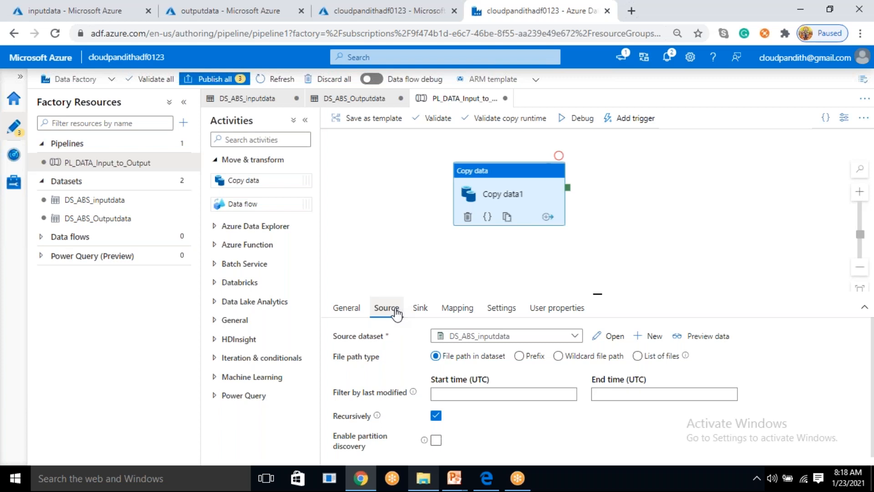
left_click(558, 356)
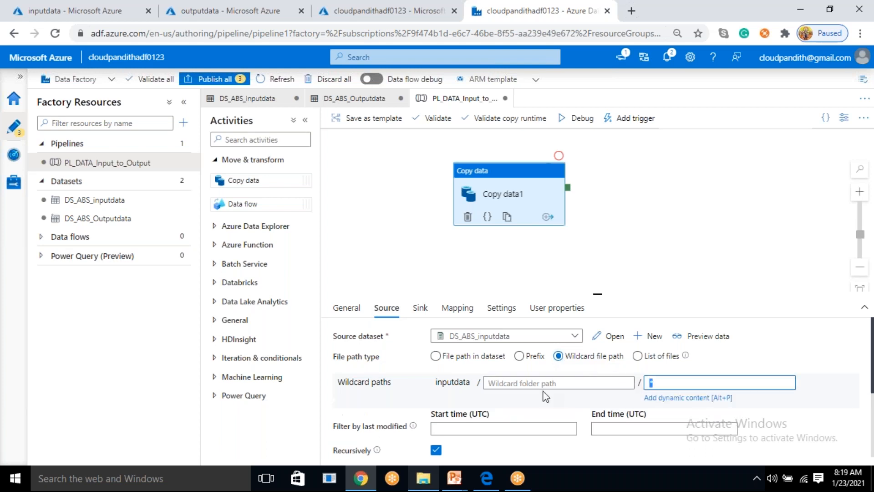
double_click(437, 380)
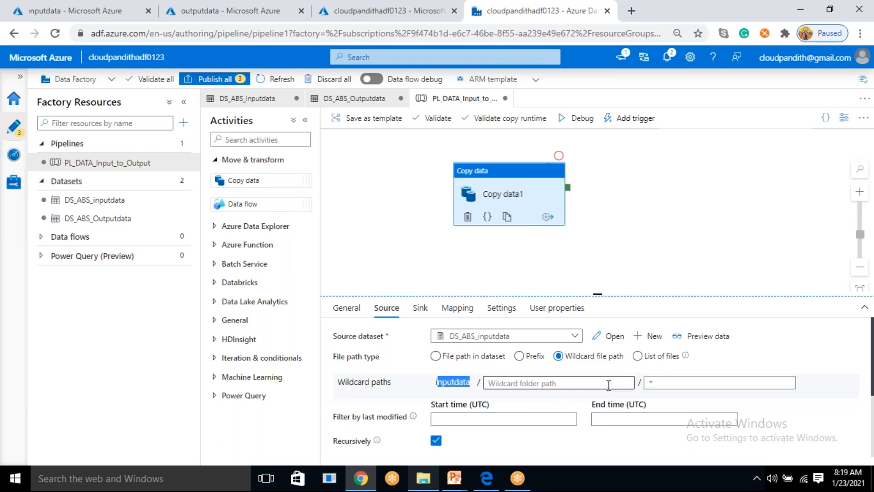
double_click(648, 383)
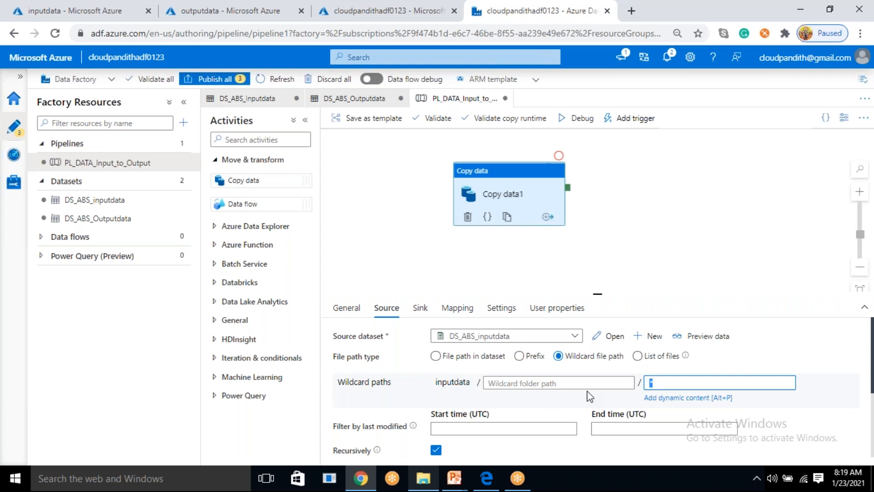
double_click(465, 382)
double_click(664, 383)
Debug the pipeline and refresh the run output until the Copy data activity finishes
left_click(577, 125)
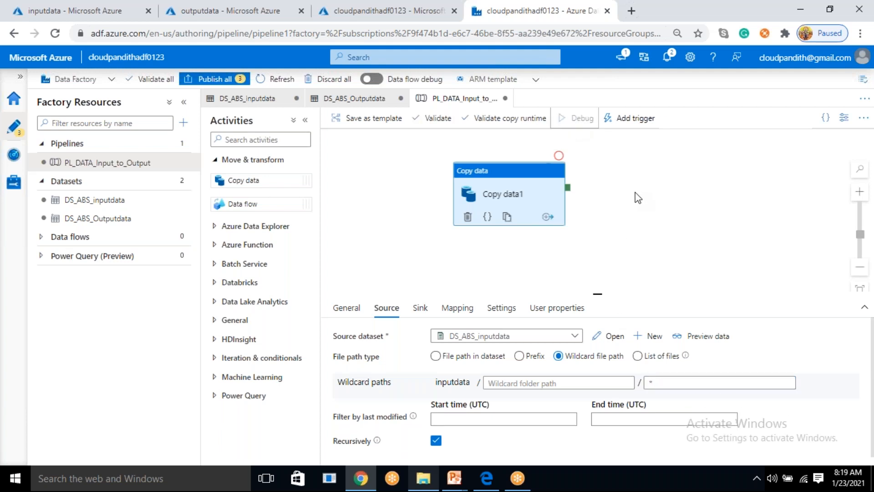
left_click(564, 336)
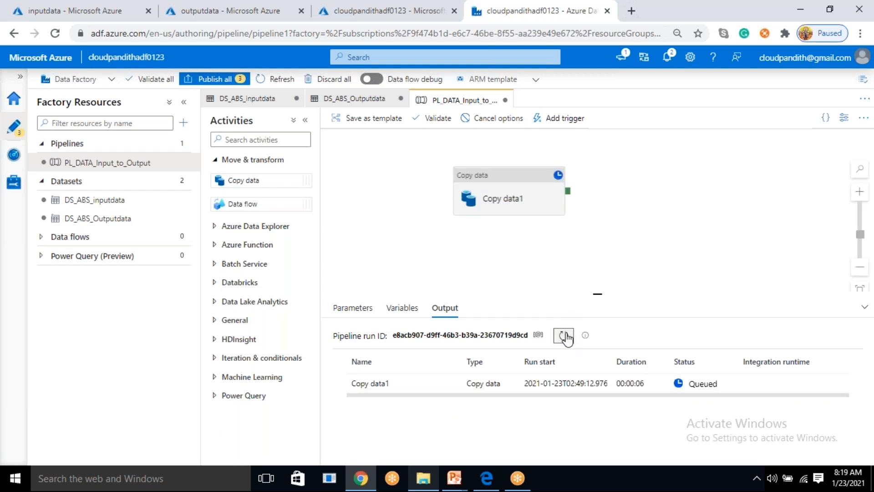
left_click(638, 16)
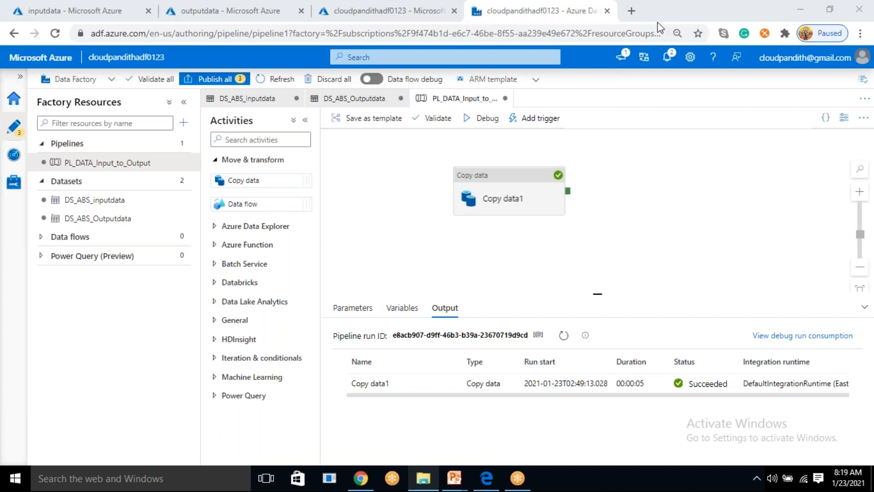
left_click(564, 336)
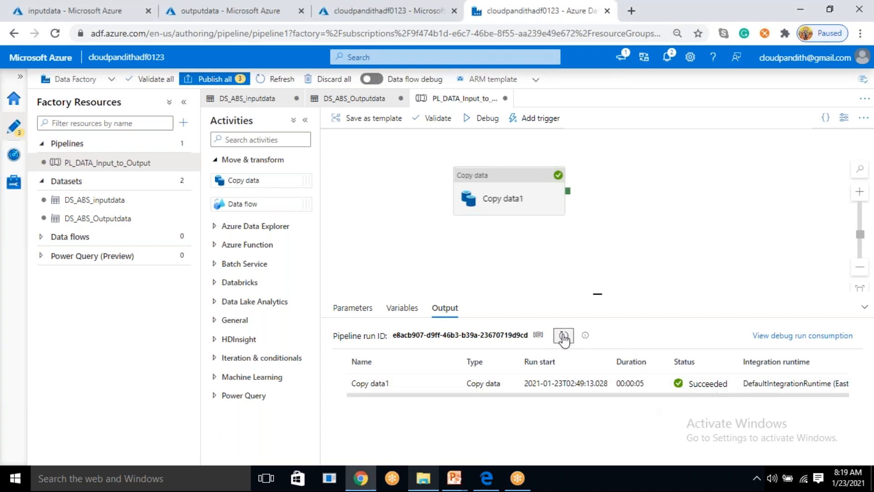
Compare the blob lists of the outputdata and inputdata containers after refreshing outputdata
left_click(232, 10)
left_click(366, 142)
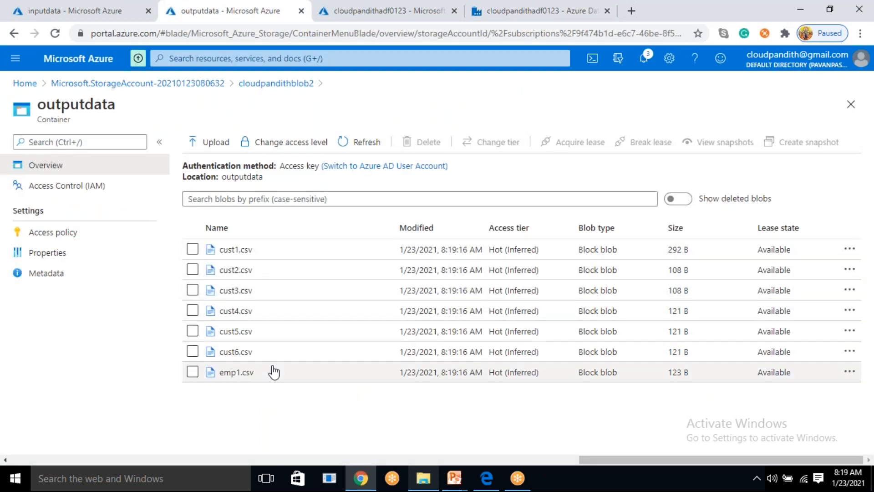
left_click(71, 8)
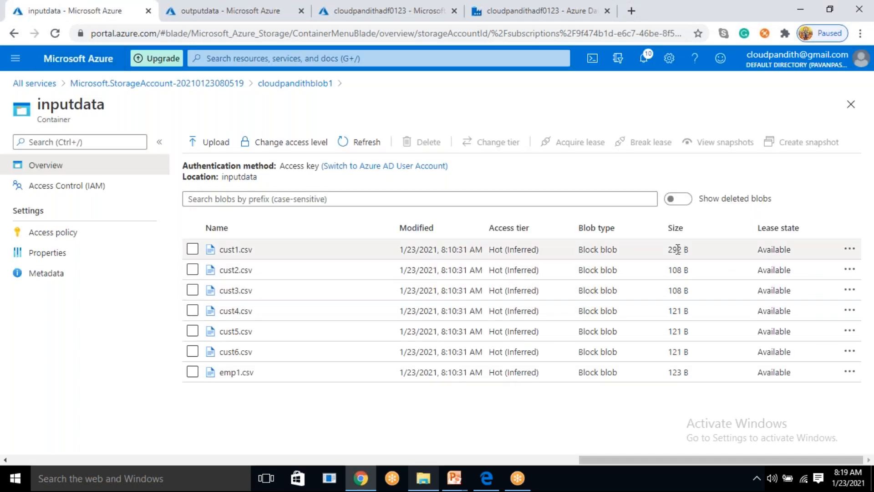
left_click(263, 11)
left_click(49, 12)
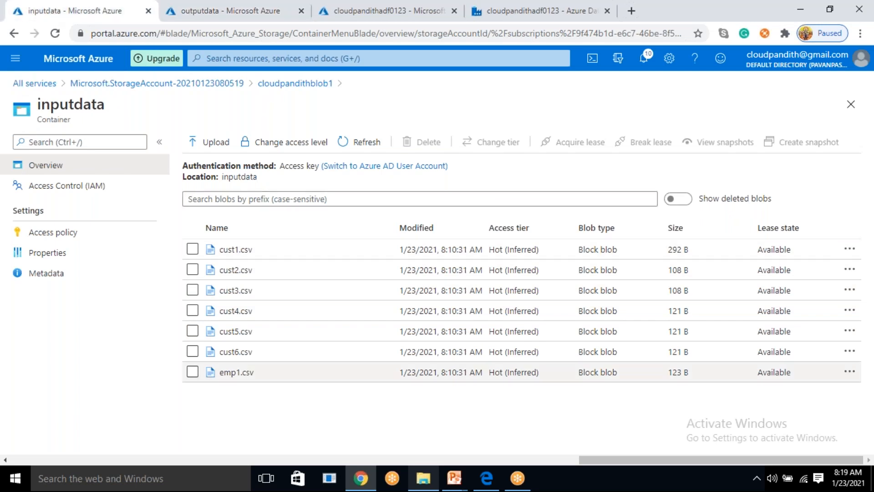
double_click(676, 372)
key("ctrl+Tab")
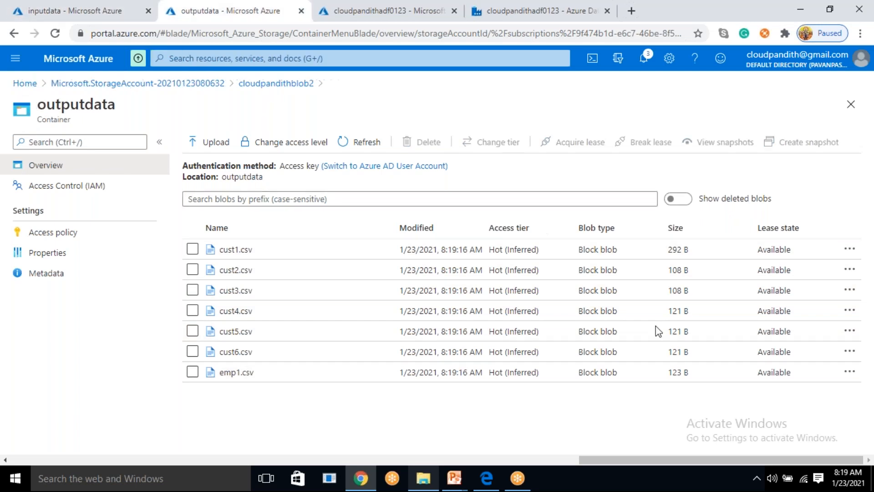
double_click(675, 372)
Open cust1.csv in the outputdata container, view its contents in the editor, and close it
left_click(221, 251)
left_click(222, 251)
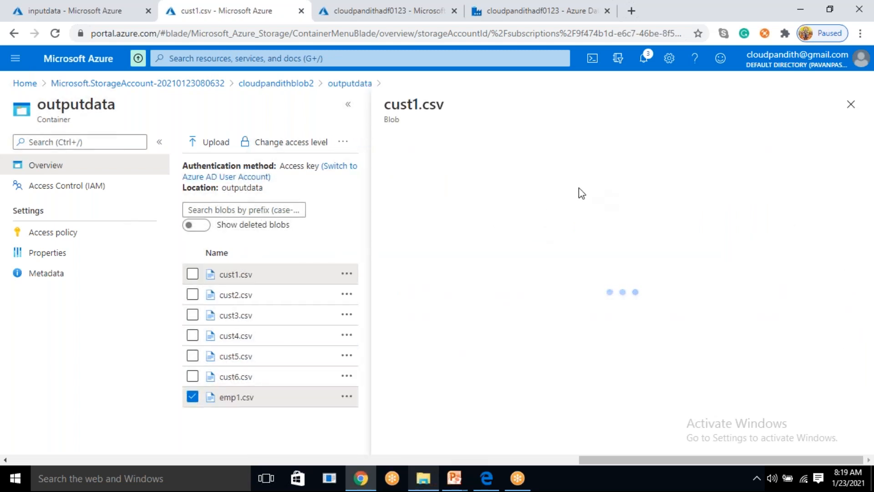
left_click(557, 175)
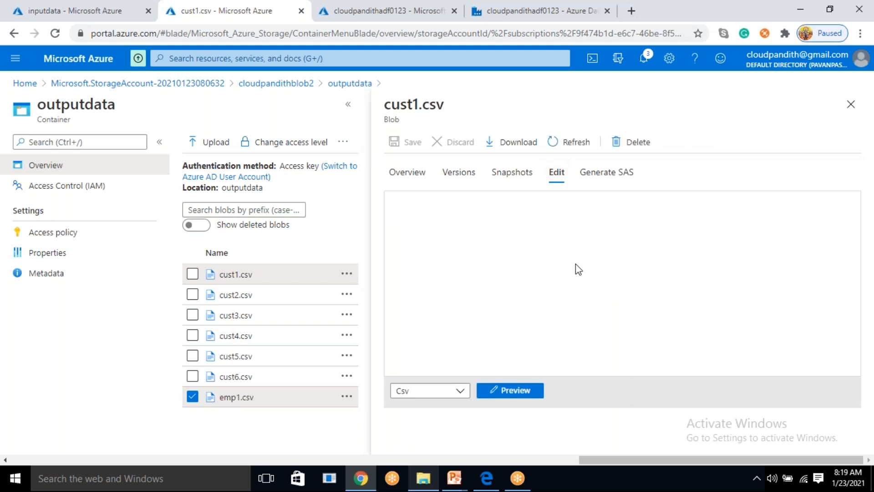
left_click(547, 248)
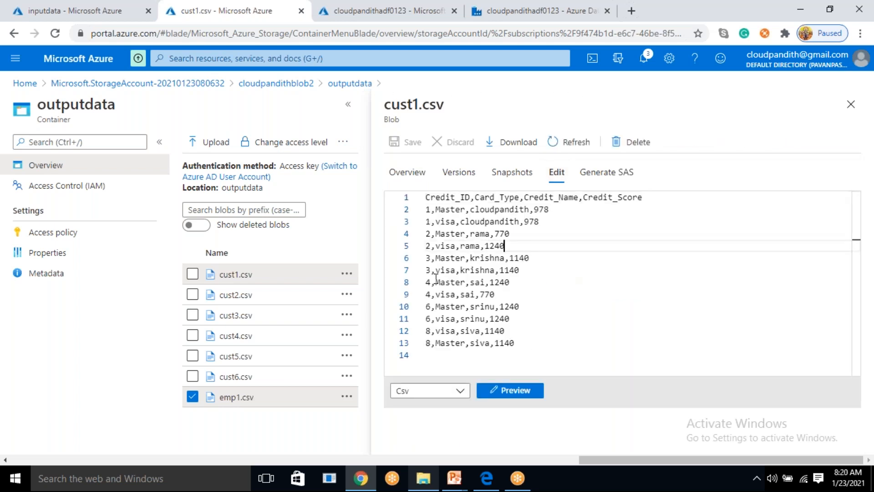
key("ctrl+a")
left_click(571, 323)
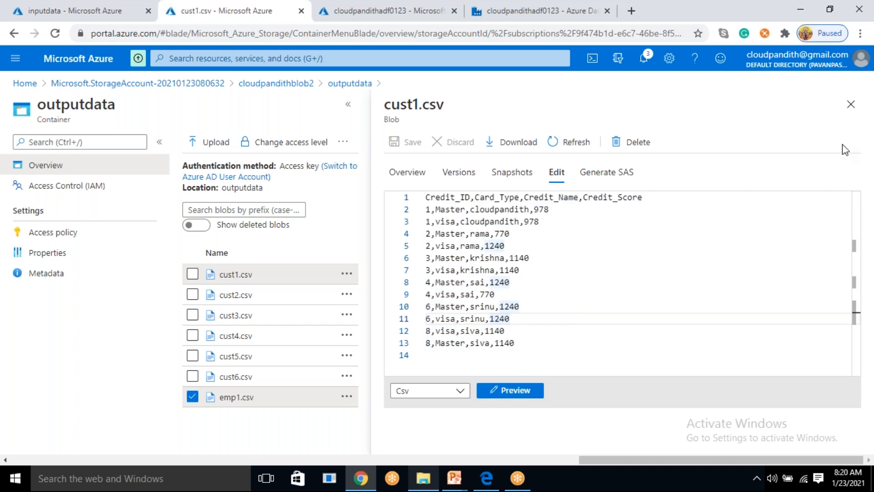
left_click(850, 104)
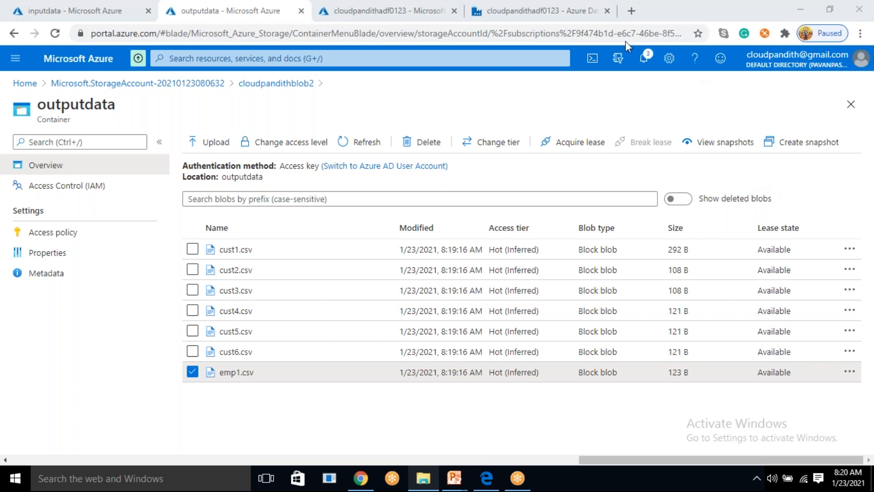
Try to trigger the pipeline now from the Data Factory tab, then cancel the run panel
left_click(553, 14)
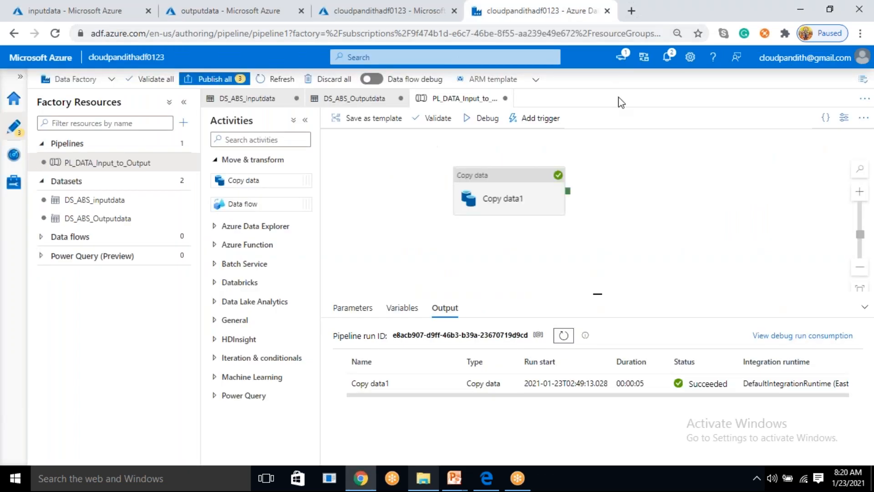
left_click(616, 21)
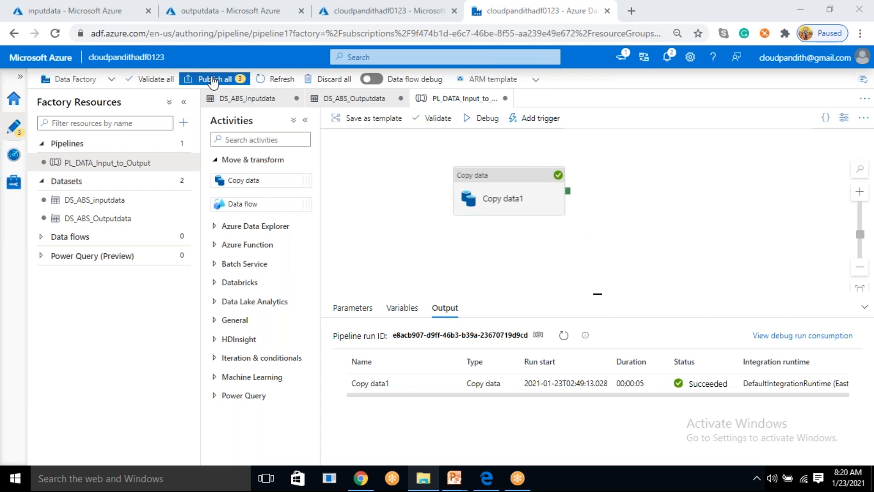
left_click(537, 118)
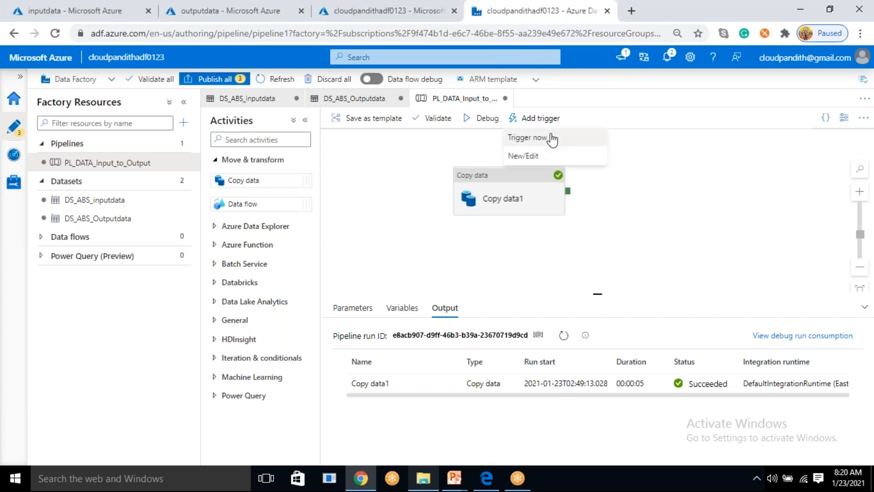
left_click(550, 142)
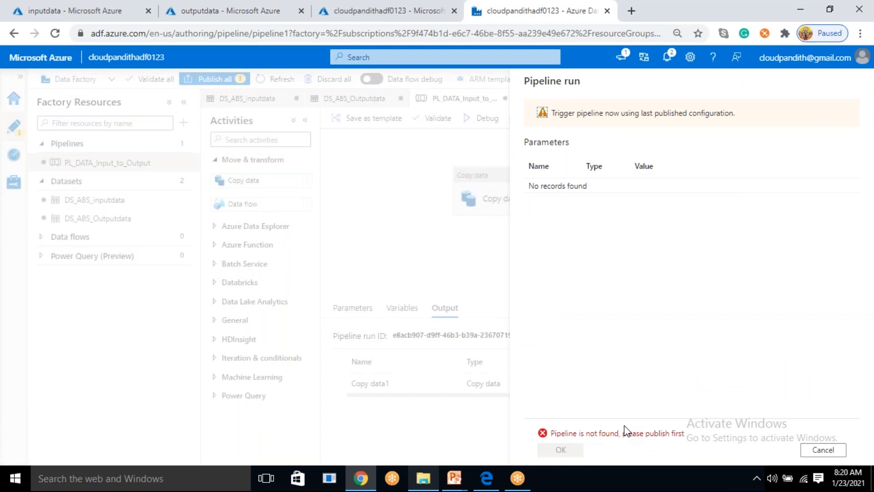
left_click_drag(566, 434, 695, 437)
left_click(823, 449)
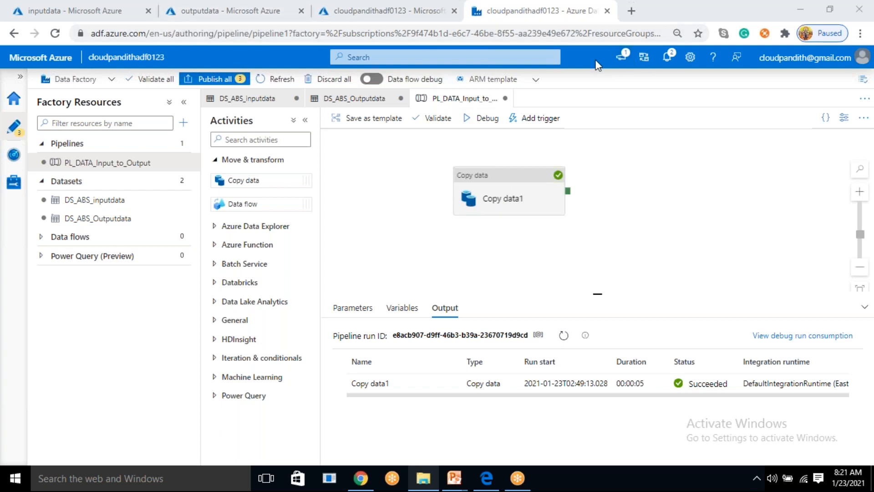
Publish all pending changes for the pipeline and both datasets
left_click(214, 79)
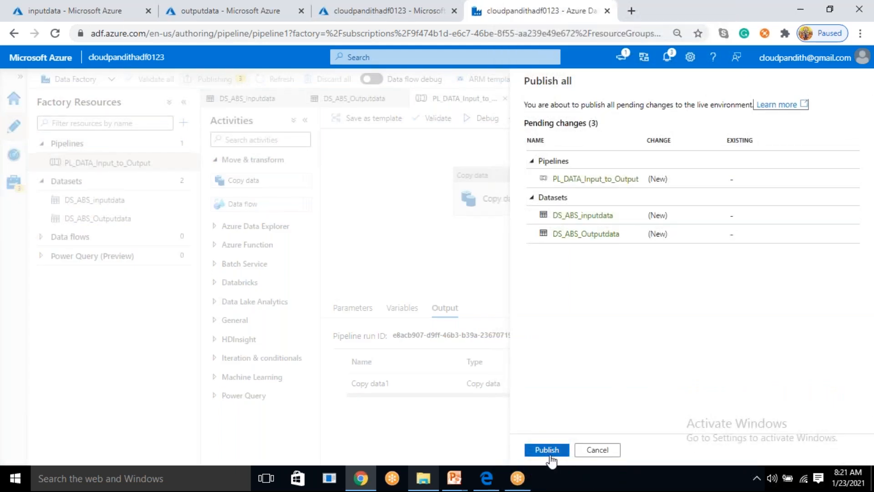
left_click(549, 450)
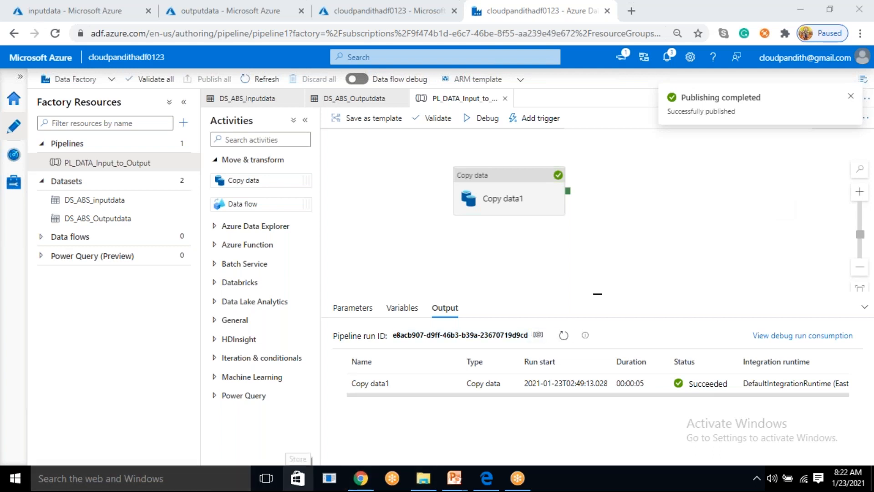
Open Notepad from the Start search and enlarge its window
key("super")
type("no")
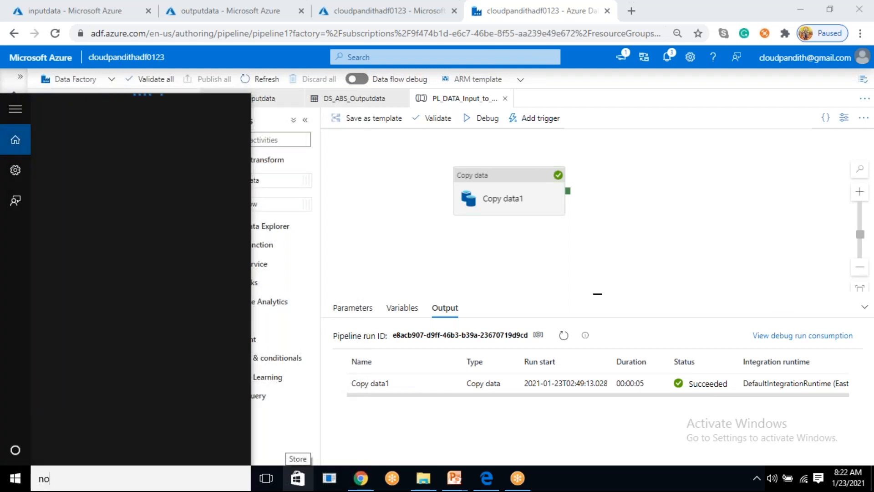
type("te")
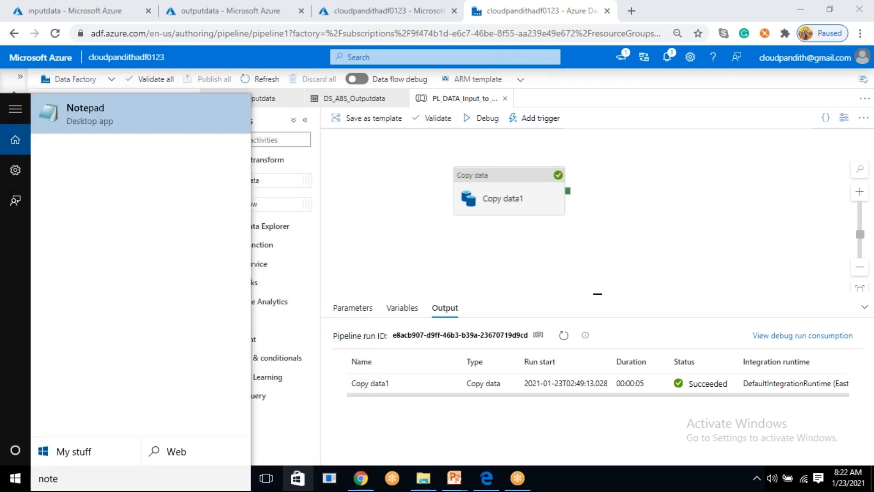
key("Return")
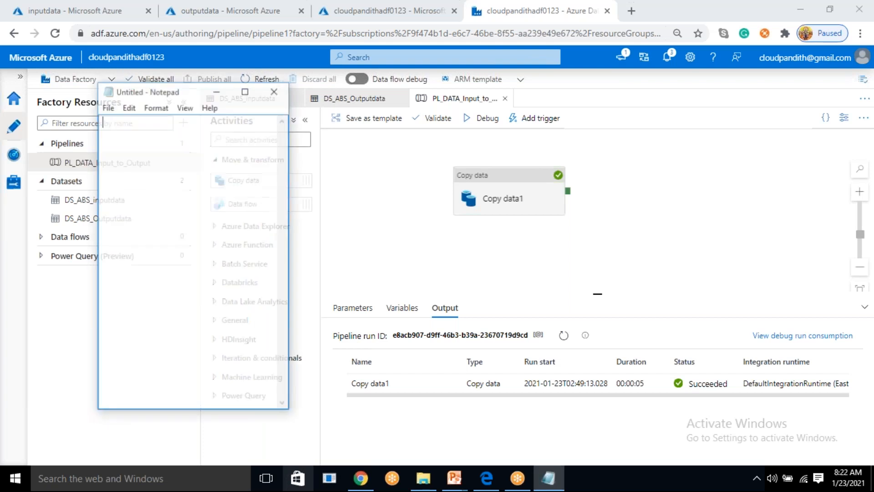
left_click_drag(290, 210, 429, 198)
Jot down blob1, inputdata and blob2 in Notepad, then close it without saving
type("blob")
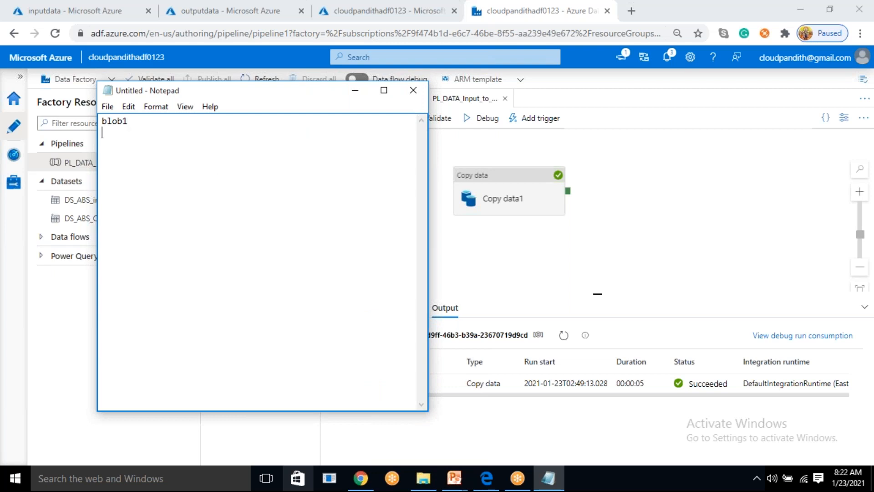
type("1")
key("Return")
type("inputda")
key("BackSpace")
type("blob2")
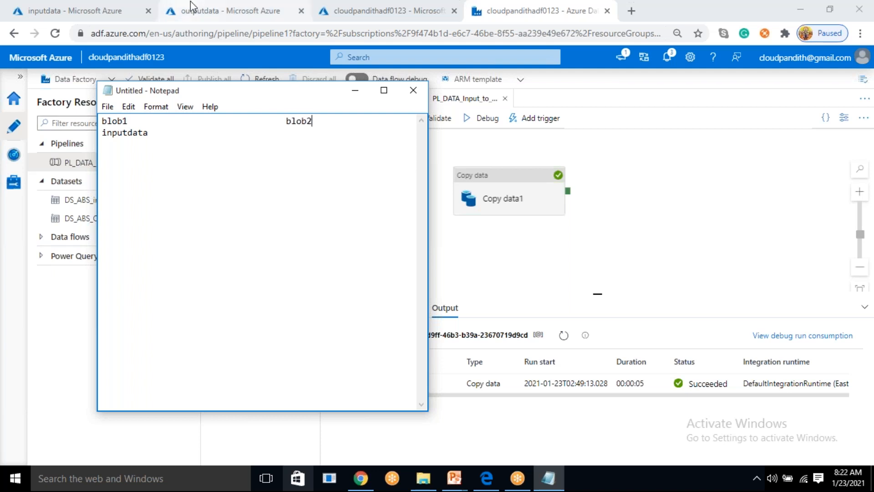
left_click(414, 86)
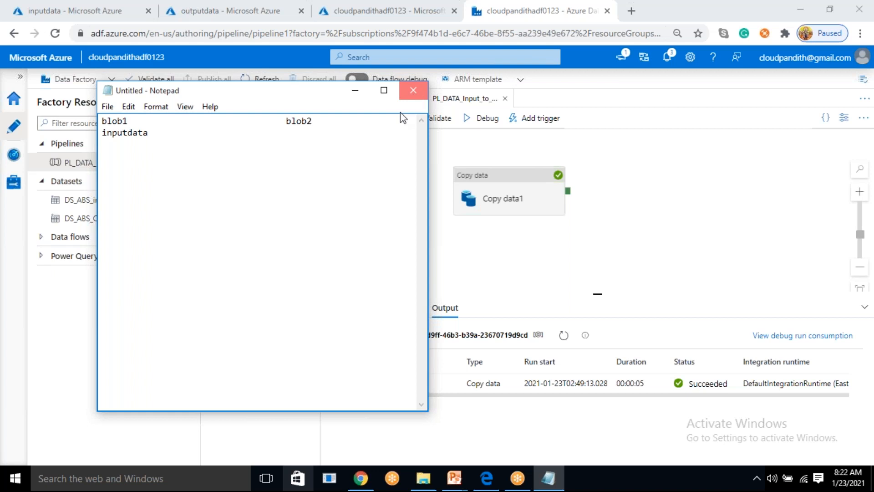
left_click(453, 239)
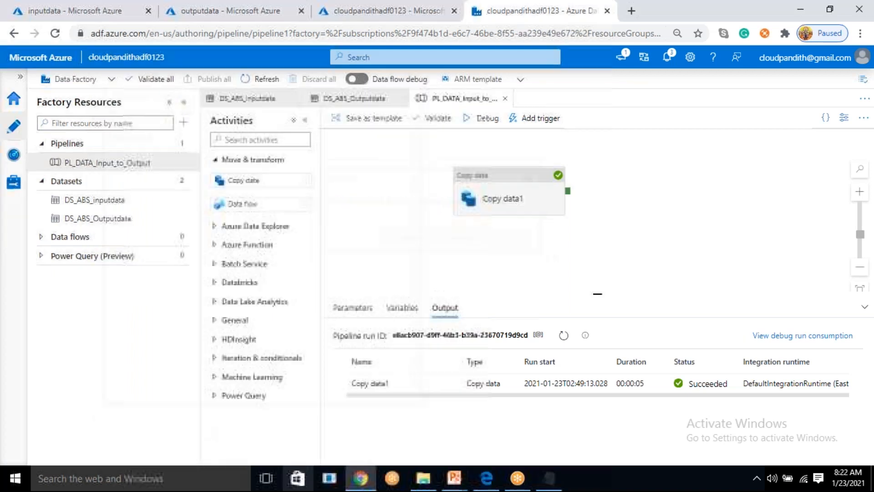
Open Paint from the Start search and move its window over the browser
left_click(118, 486)
type("paint")
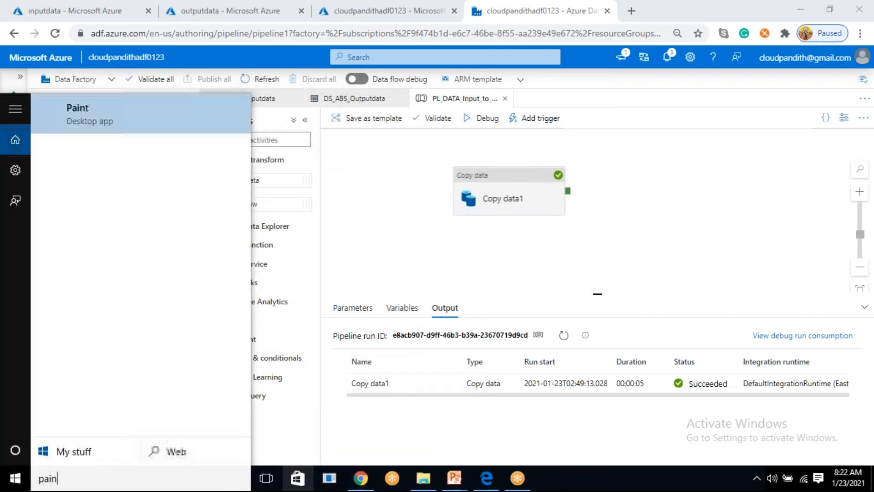
key("Return")
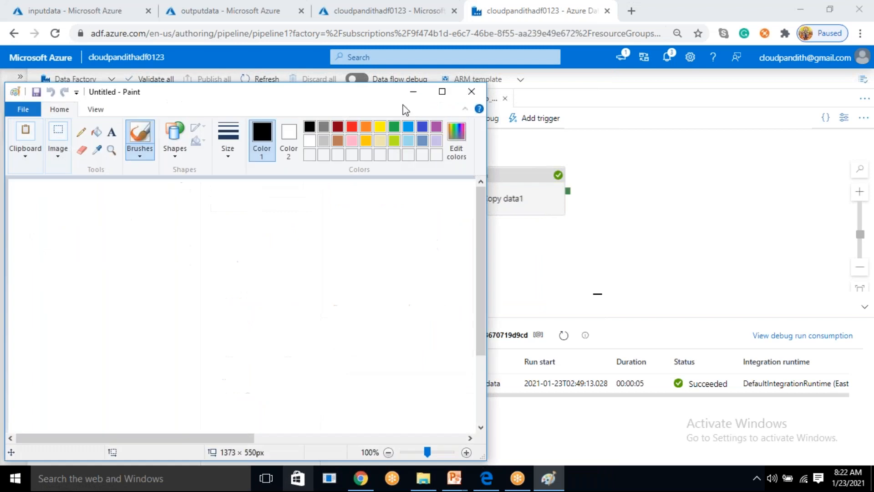
left_click_drag(371, 101, 500, 34)
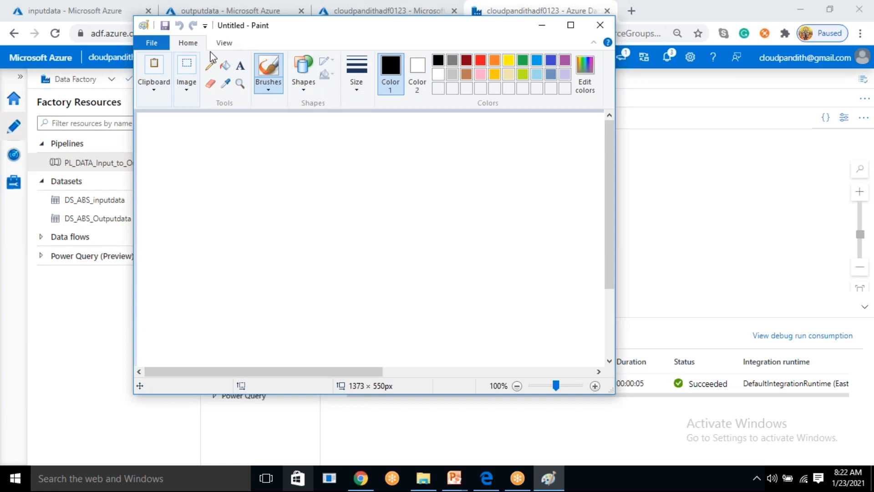
Draw two rounded rectangles side by side, the first about 90 × 150 px
left_click(302, 86)
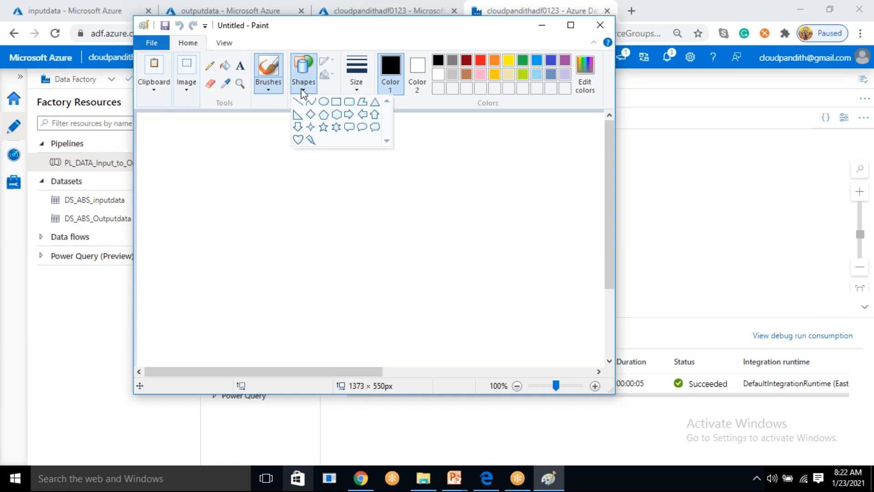
left_click(349, 102)
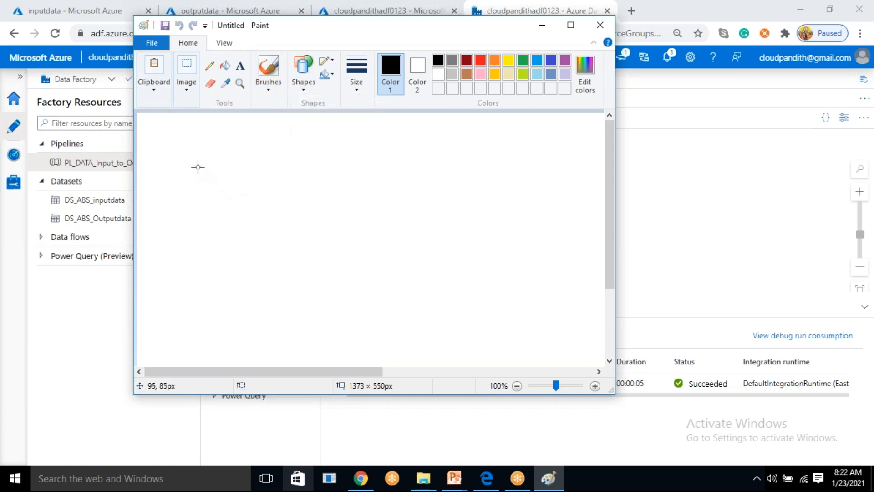
left_click_drag(169, 174, 227, 272)
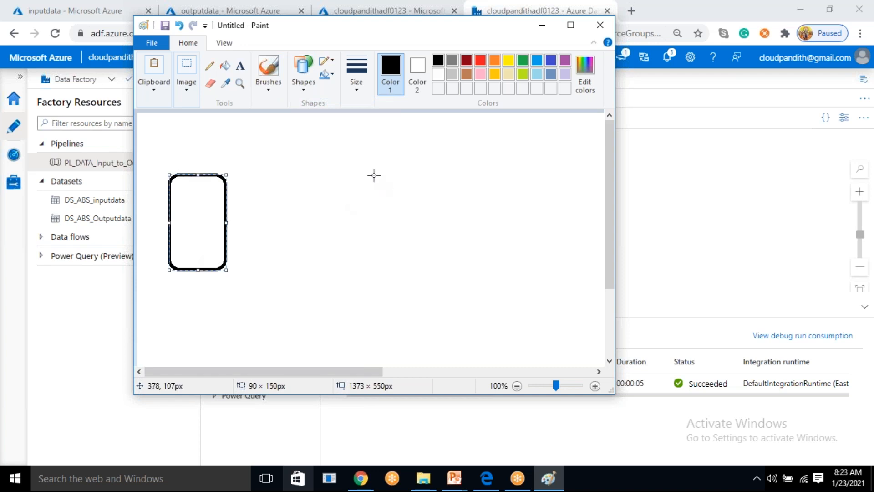
left_click_drag(342, 173, 390, 263)
left_click(274, 144)
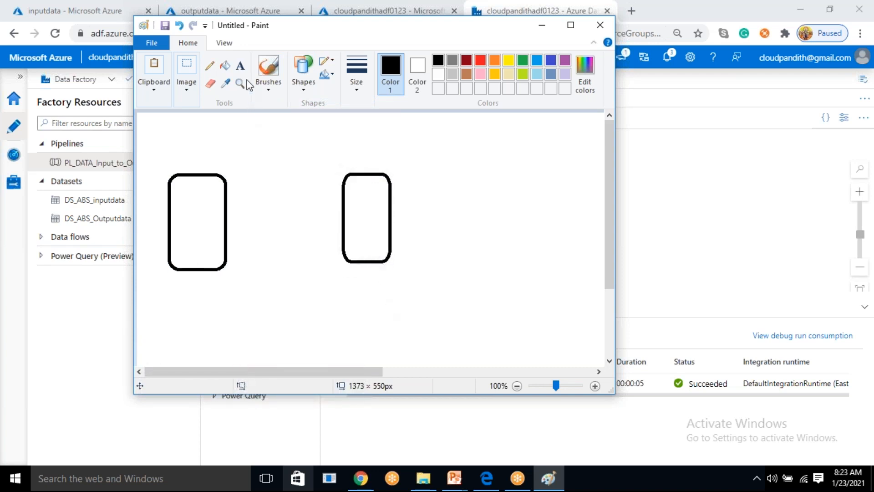
Add the label blob1 above the first rectangle in 11-point text
left_click(240, 66)
left_click_drag(176, 153, 407, 174)
type("blob1")
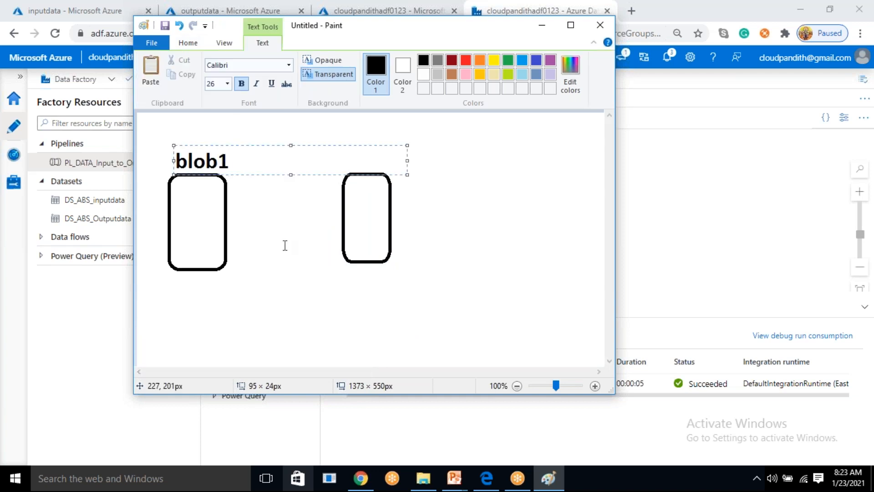
left_click(226, 85)
left_click(226, 85)
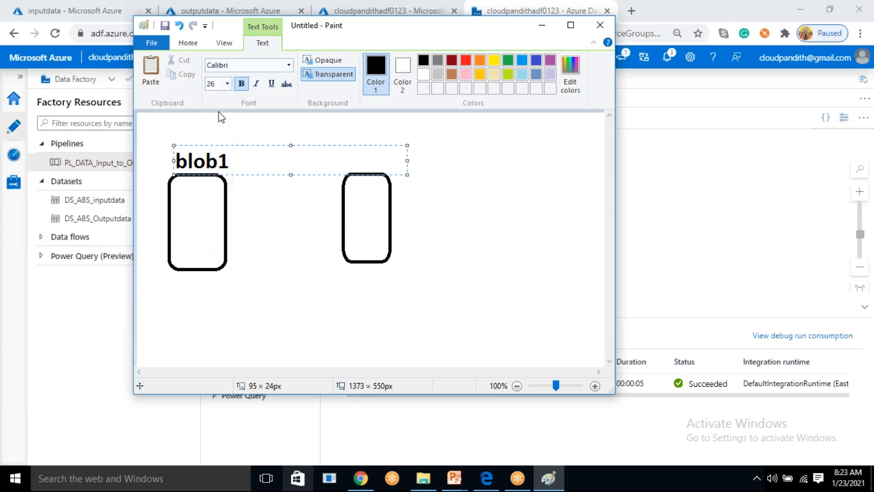
left_click(227, 85)
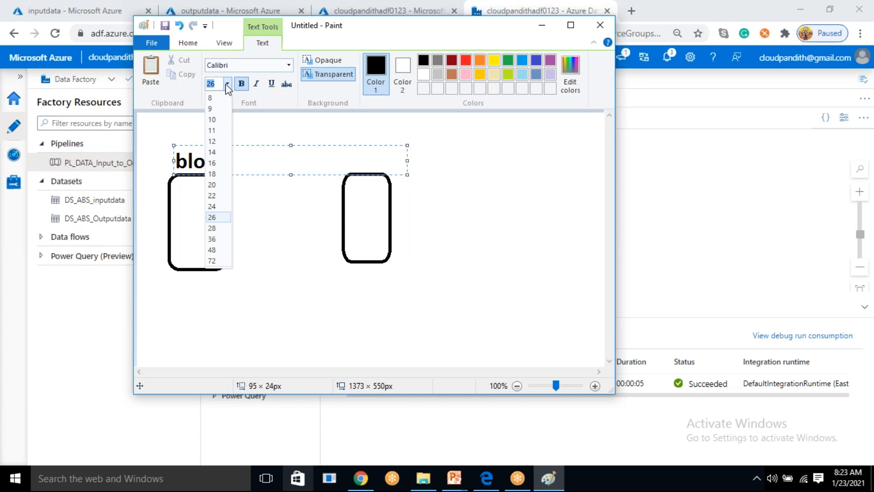
left_click(213, 142)
key("BackSpace")
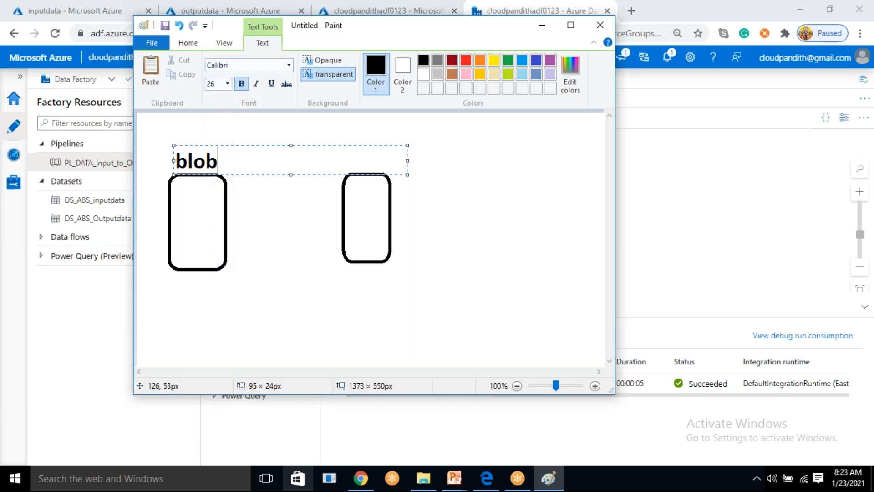
key("BackSpace")
key("BackSpace")
key("BackSpace")
key("BackSpace")
left_click(226, 84)
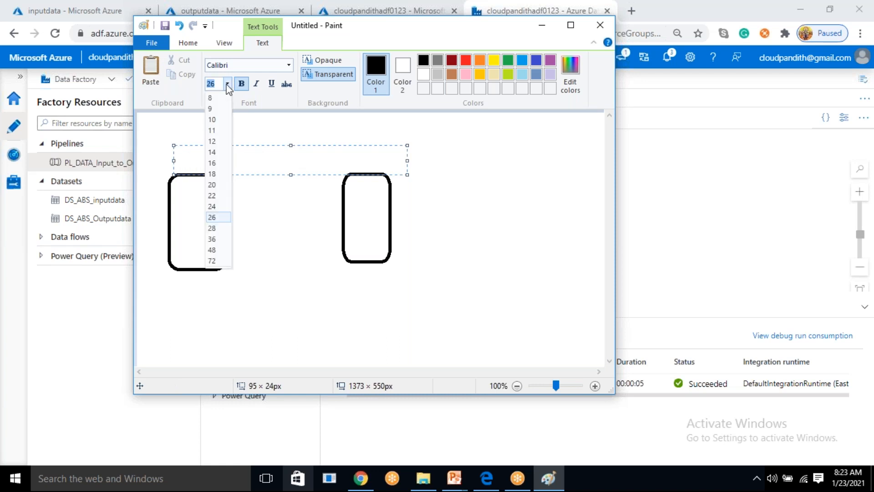
left_click(214, 131)
type("blob1")
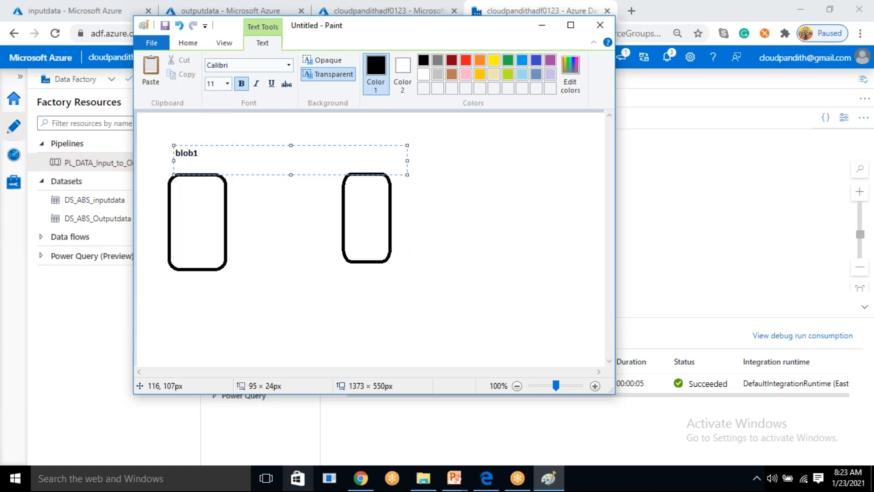
Add the label blob2 above the second rectangle
left_click(294, 280)
left_click_drag(332, 146, 425, 167)
type("blob2")
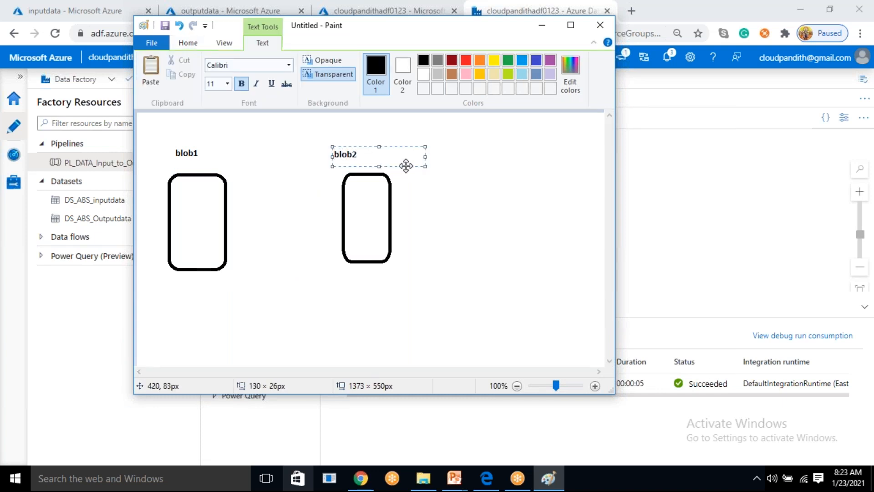
left_click_drag(417, 146, 431, 153)
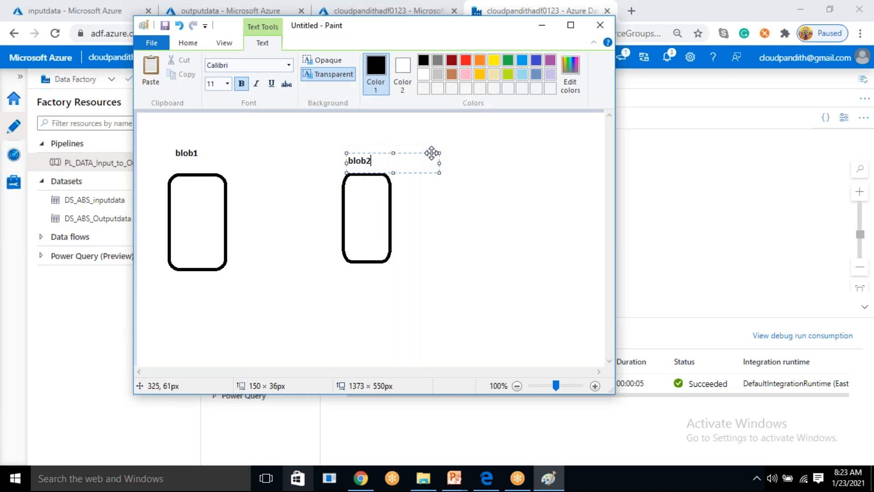
Write inputdata inside the first rectangle and outputdata inside the second
left_click(452, 236)
left_click_drag(181, 191, 215, 226)
type("inputdata")
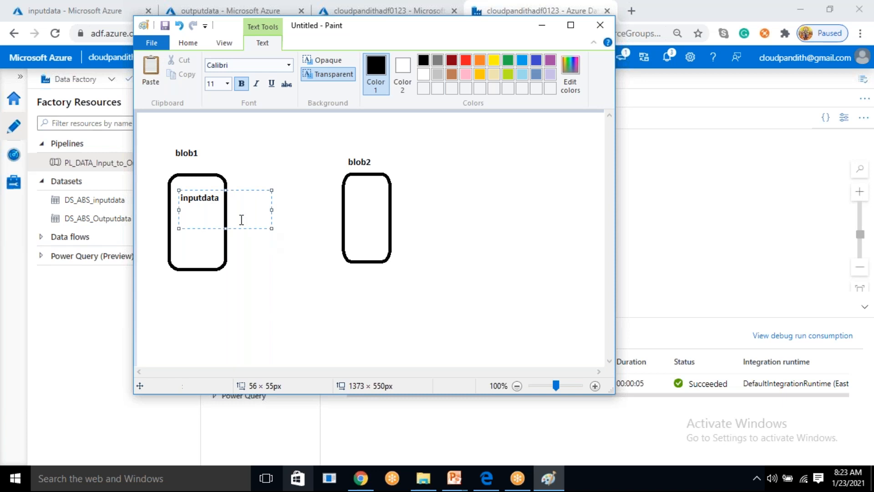
left_click(220, 237)
left_click_drag(350, 193, 392, 202)
type("outputdata")
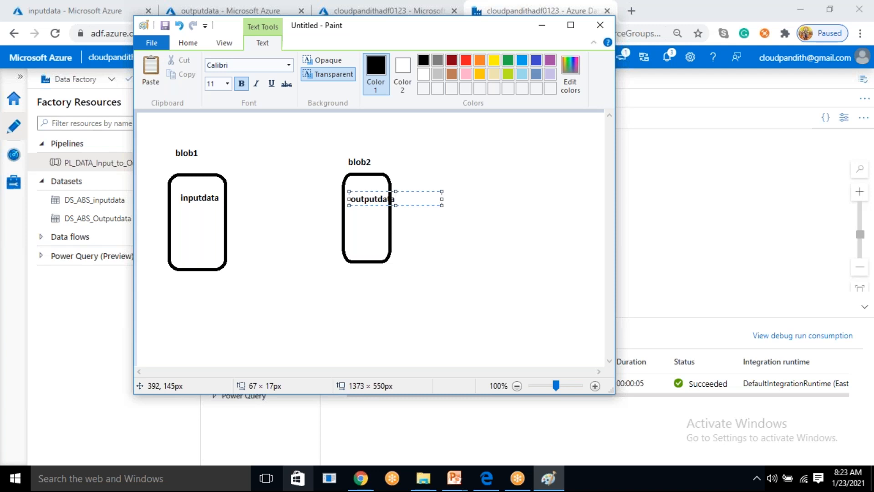
left_click_drag(356, 191, 350, 190)
left_click(434, 246)
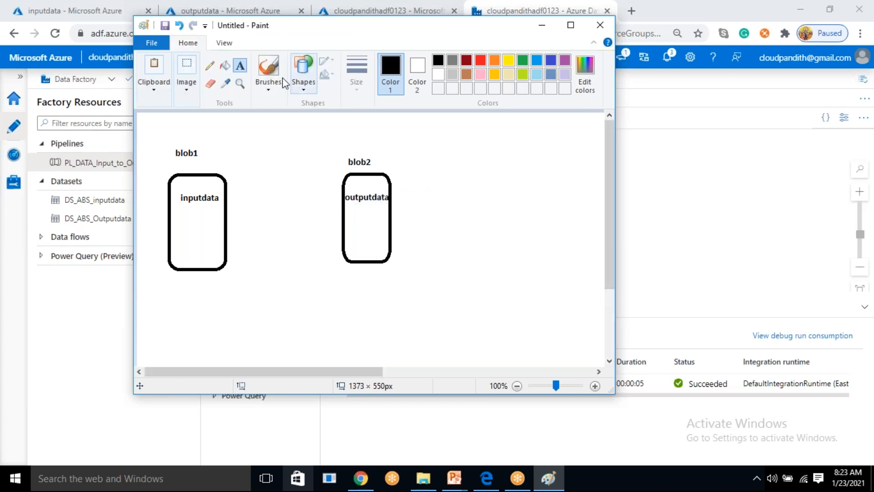
Draw an arrow from inputdata to outputdata and add csvjsondata and csvjsonoutputdata labels in the rectangles
left_click(209, 65)
mouse_move(228, 195)
left_mouse_down()
mouse_move(342, 197)
mouse_move(333, 190)
mouse_move(340, 210)
left_mouse_up()
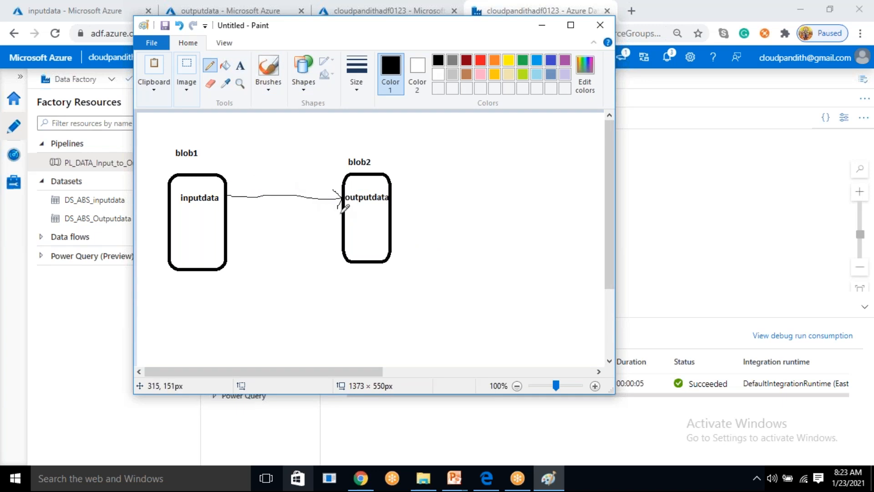
left_click(241, 65)
left_click_drag(177, 218, 223, 230)
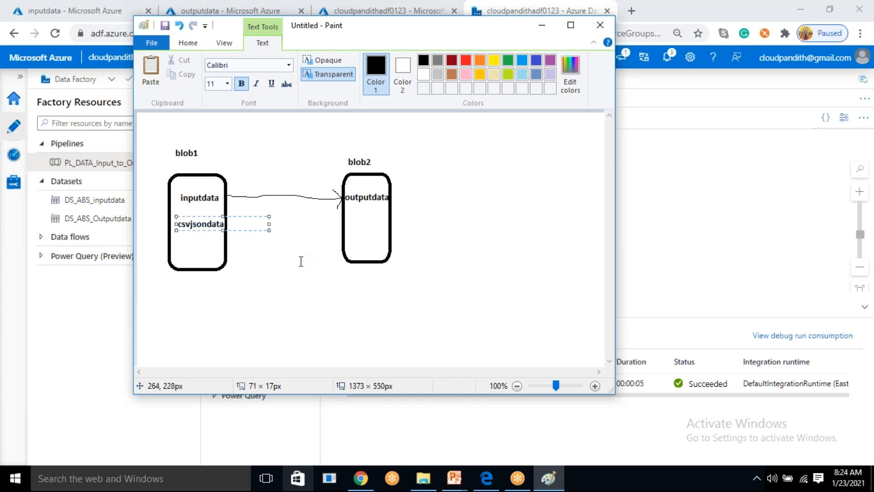
left_click(285, 264)
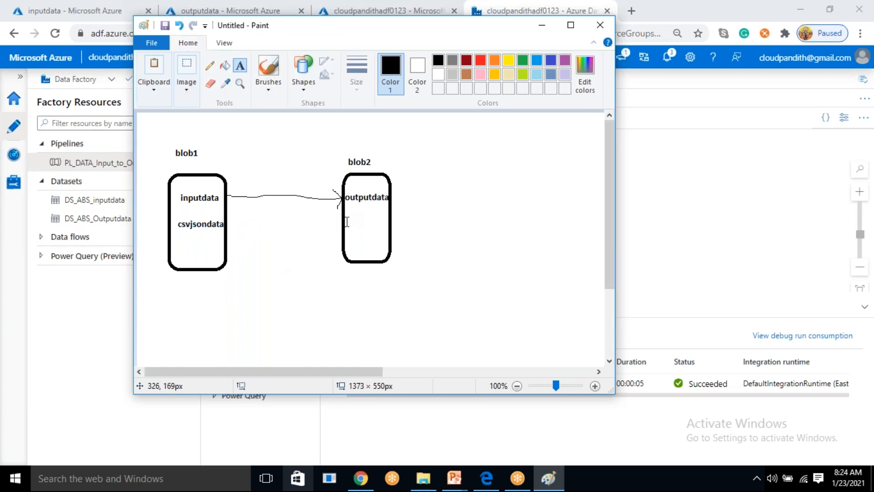
left_click_drag(347, 219, 391, 226)
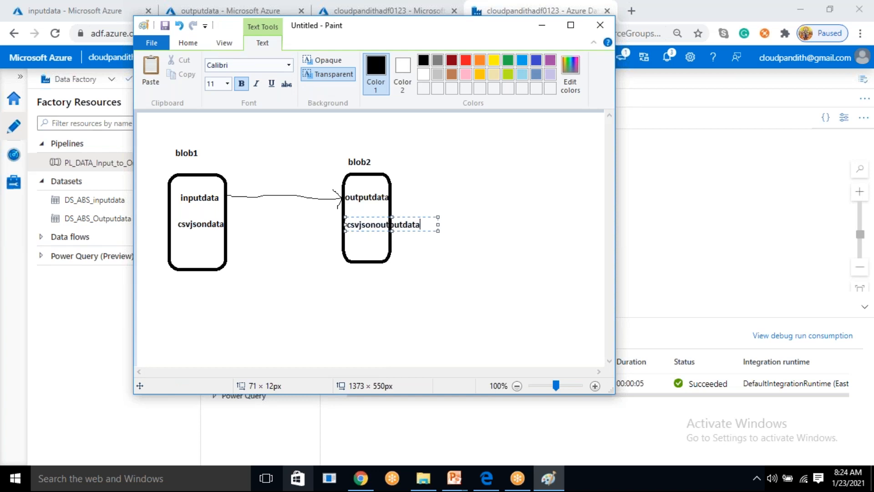
left_click(341, 302)
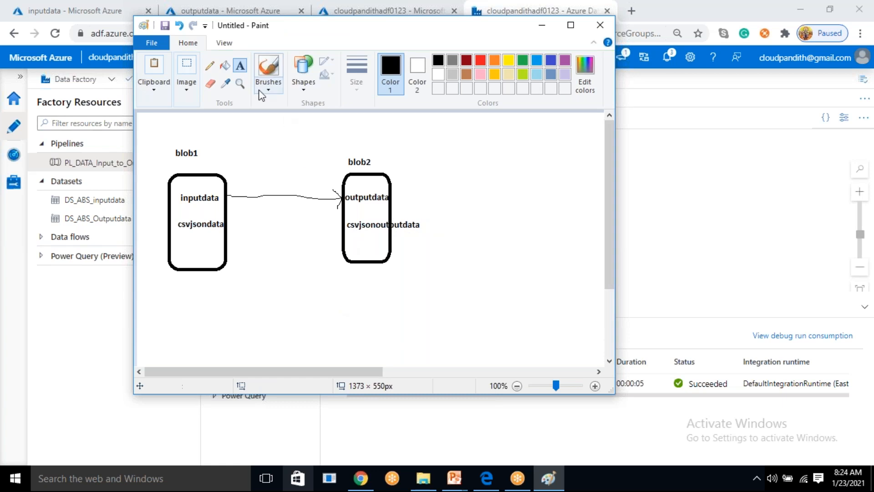
left_click(210, 67)
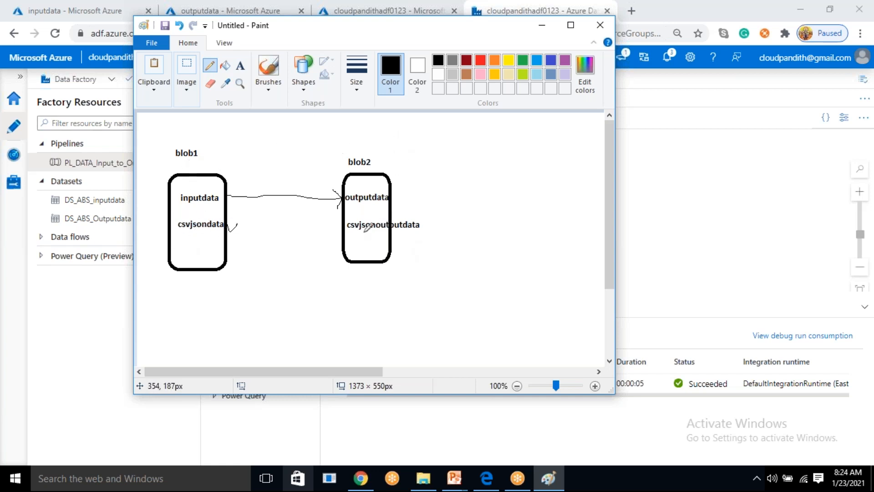
Create a new container named csvjsondata in the cloudpandithblob1 storage account
left_click(361, 478)
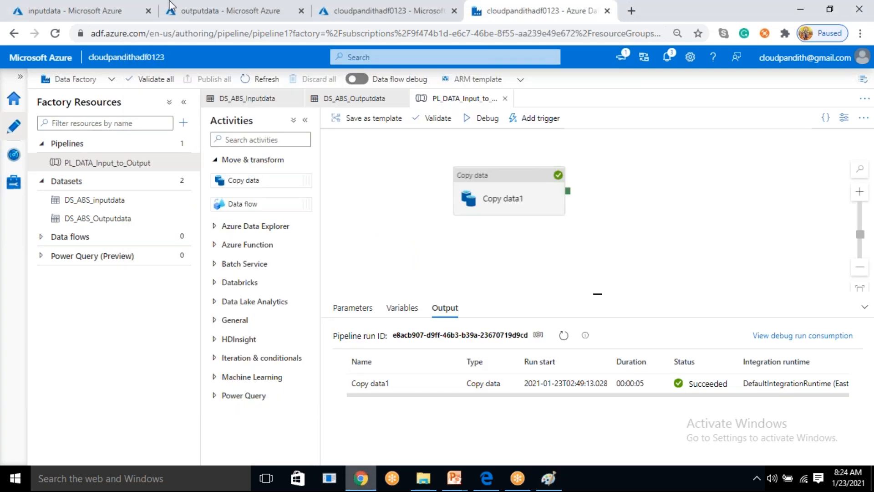
left_click(104, 6)
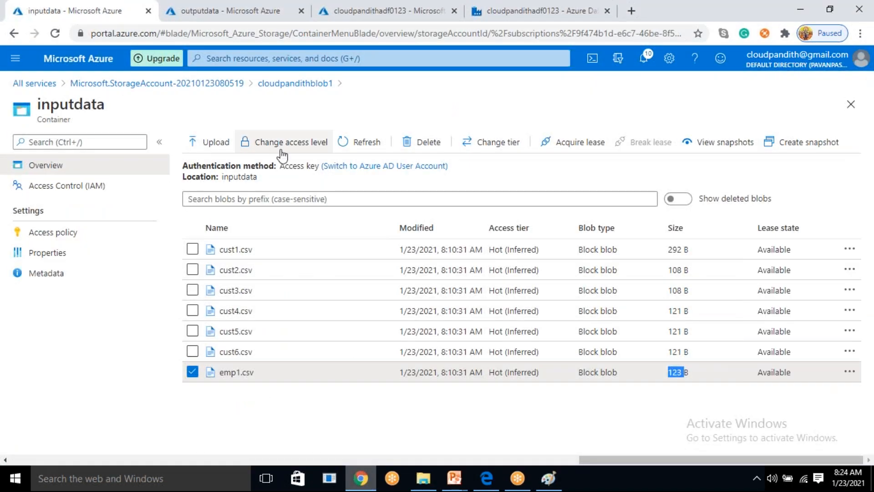
left_click(288, 83)
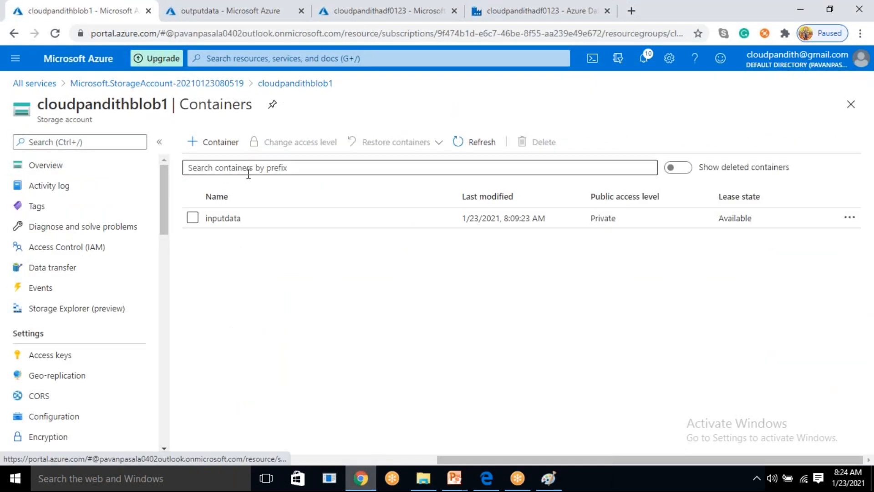
left_click(221, 142)
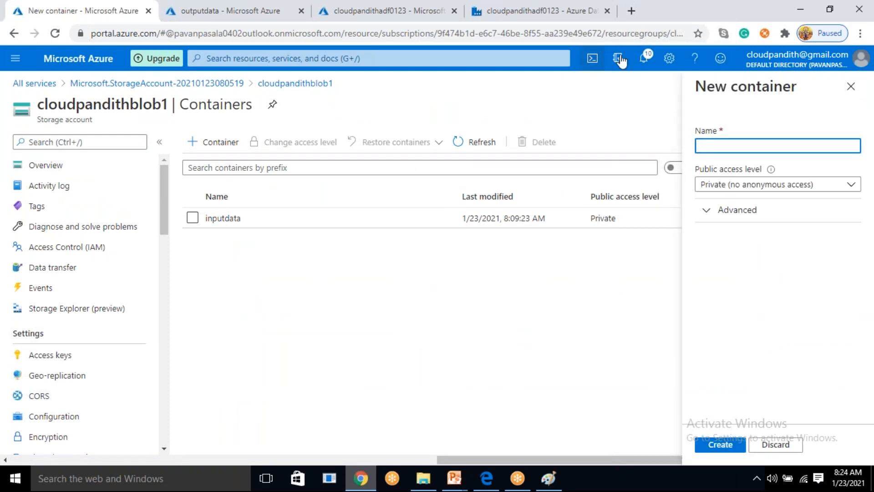
left_click(646, 54)
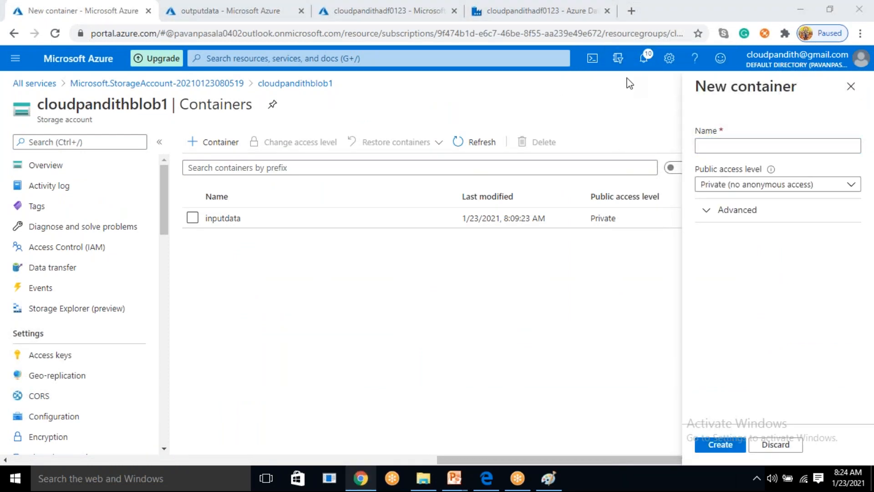
left_click(701, 146)
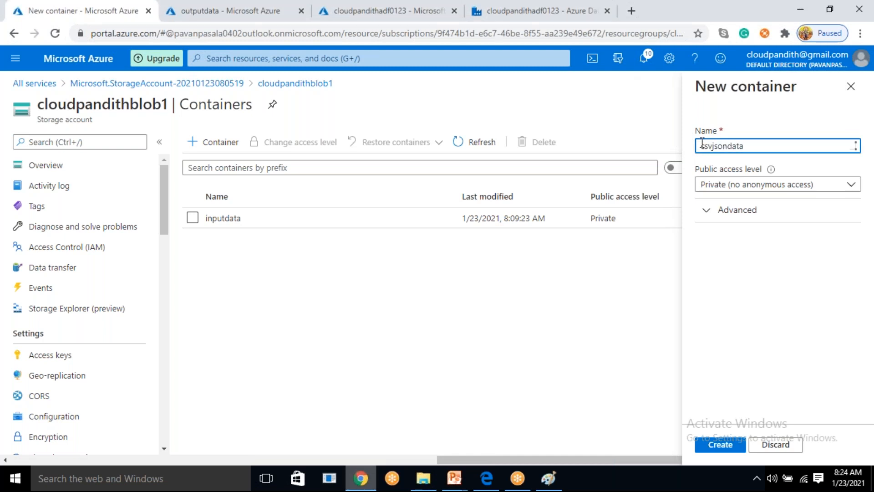
left_click(731, 444)
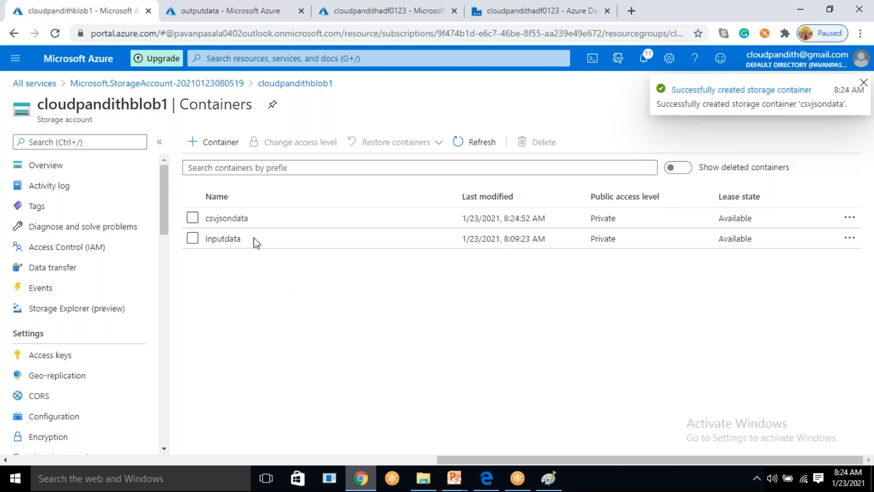
Create a new container named csvjsonoutputdata in the cloudpandithblob2 storage account
left_click(250, 11)
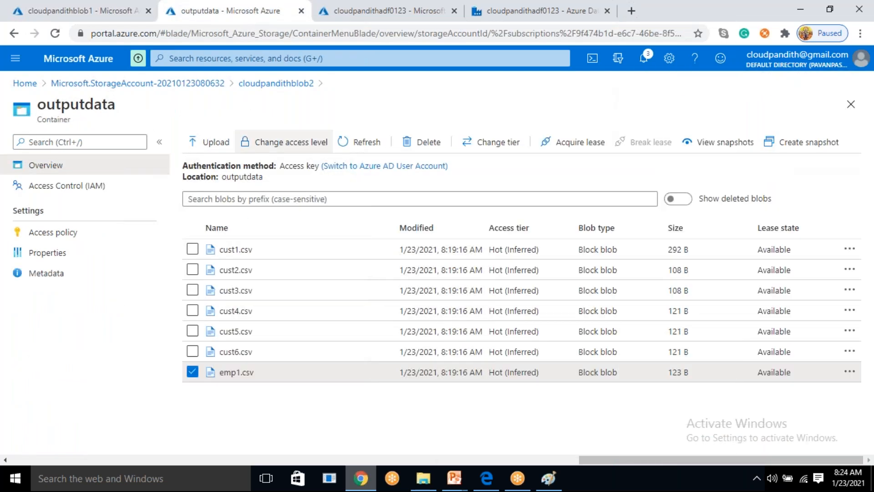
left_click(270, 86)
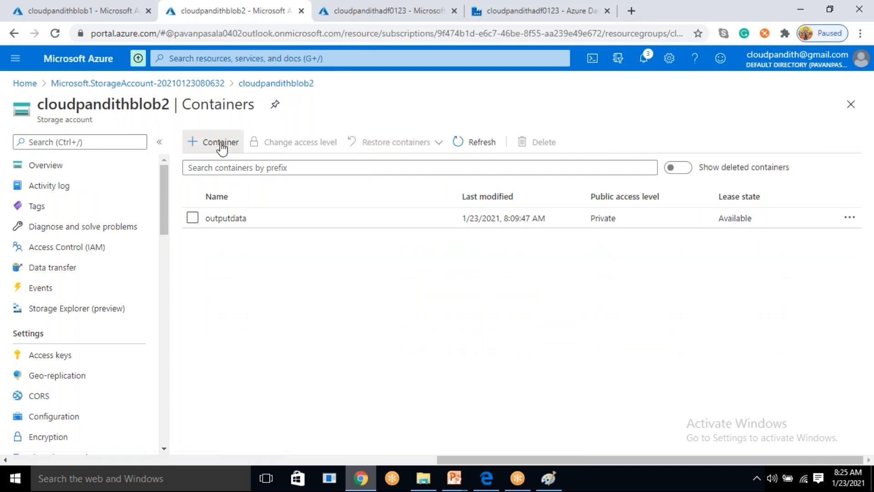
left_click(220, 148)
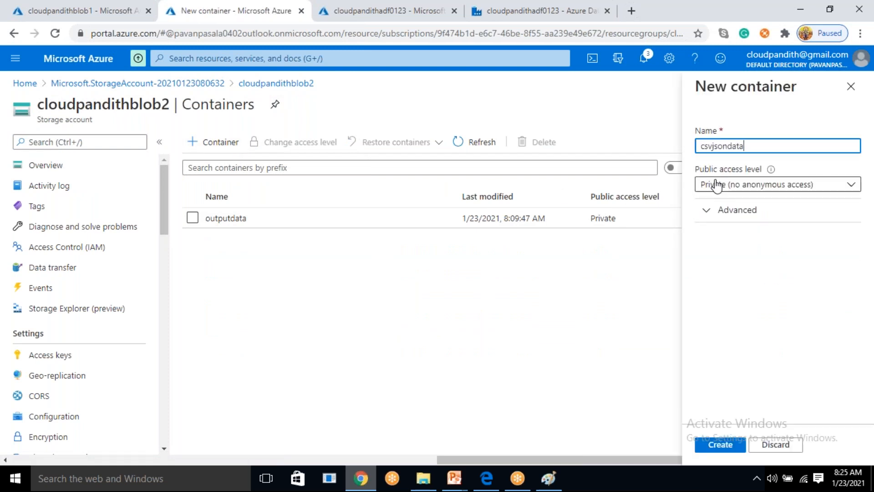
key("BackSpace")
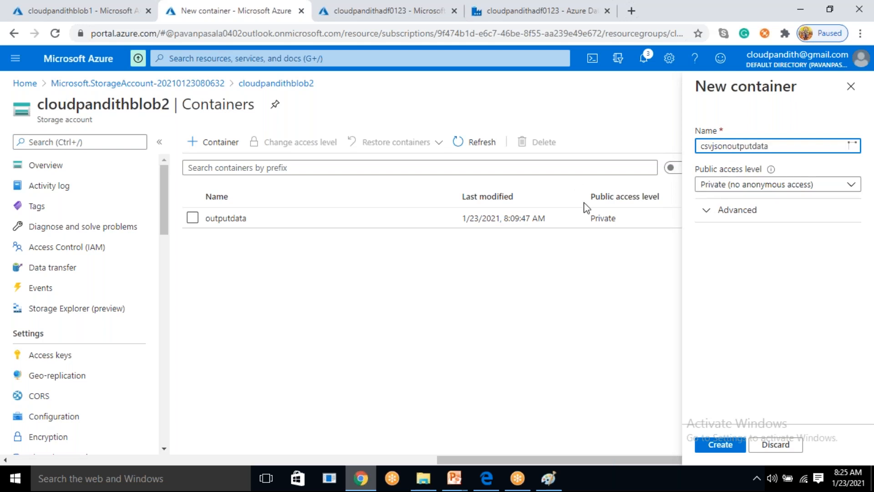
left_click(720, 444)
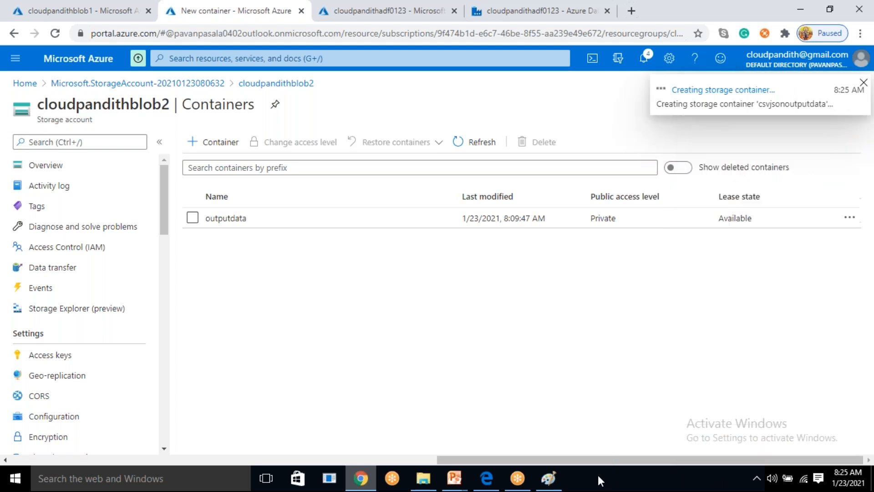
Upload cust1.csv, cust2.csv, cust3.csv and cust4.csv to the csvjsondata container of cloudpandithblob1
left_click(559, 484)
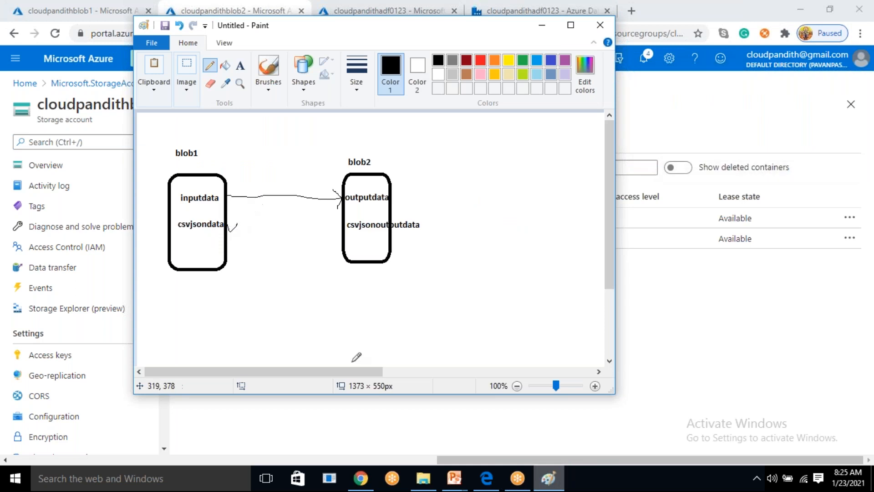
left_click(361, 478)
left_click(79, 10)
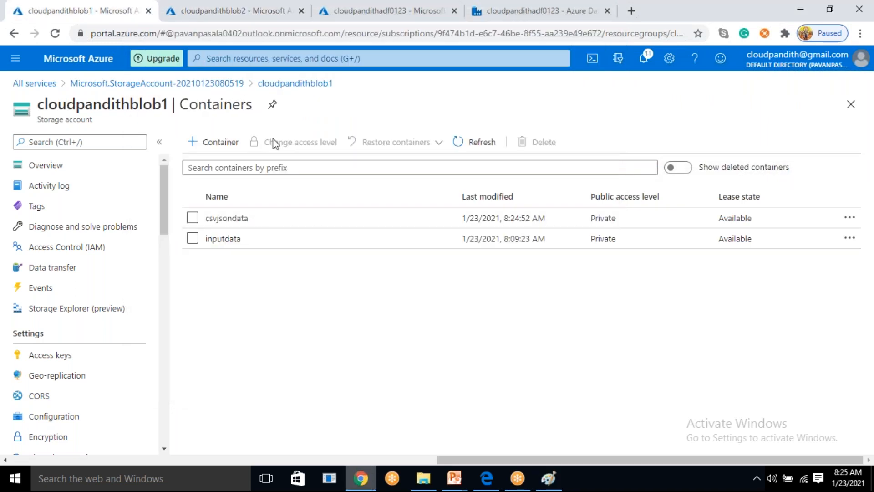
left_click(232, 220)
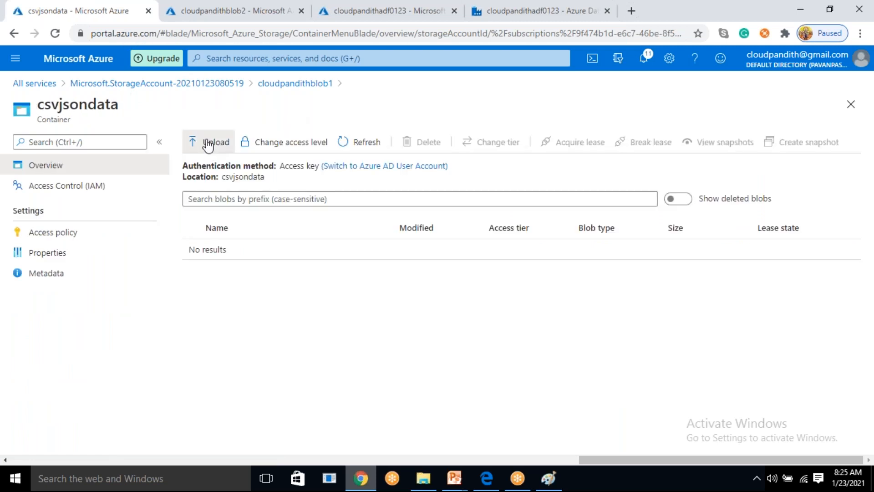
left_click(208, 143)
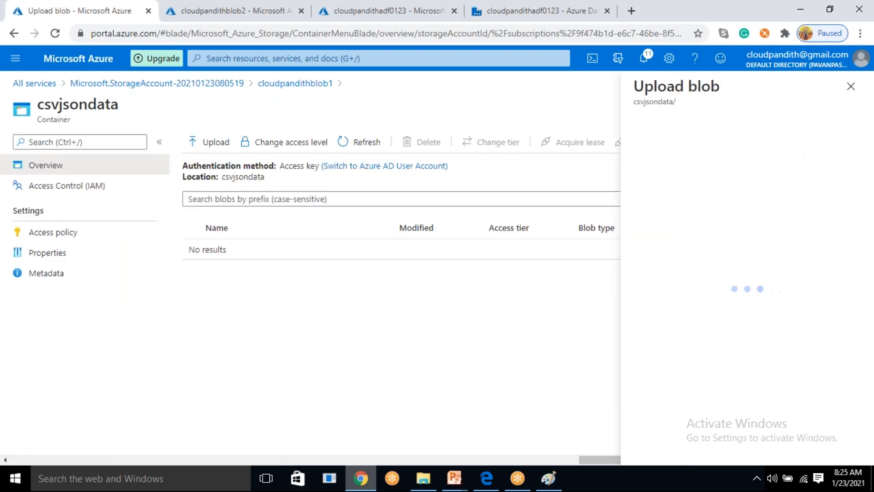
left_click(784, 149)
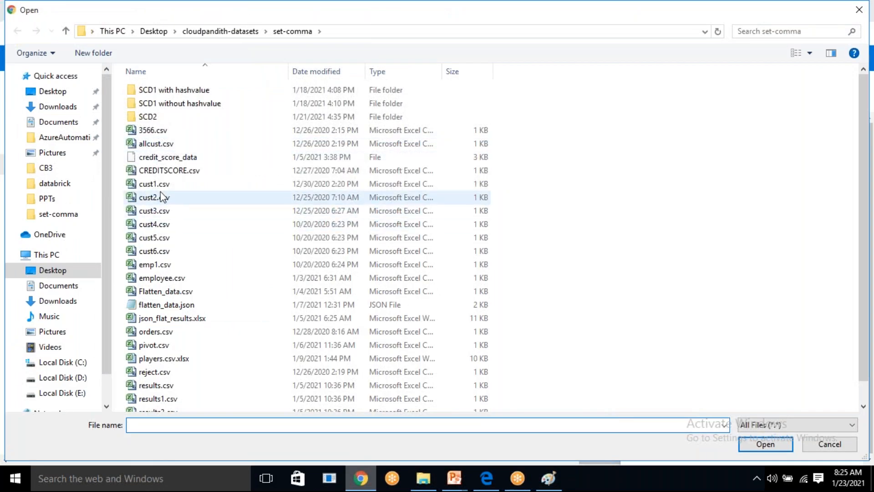
left_click(157, 185)
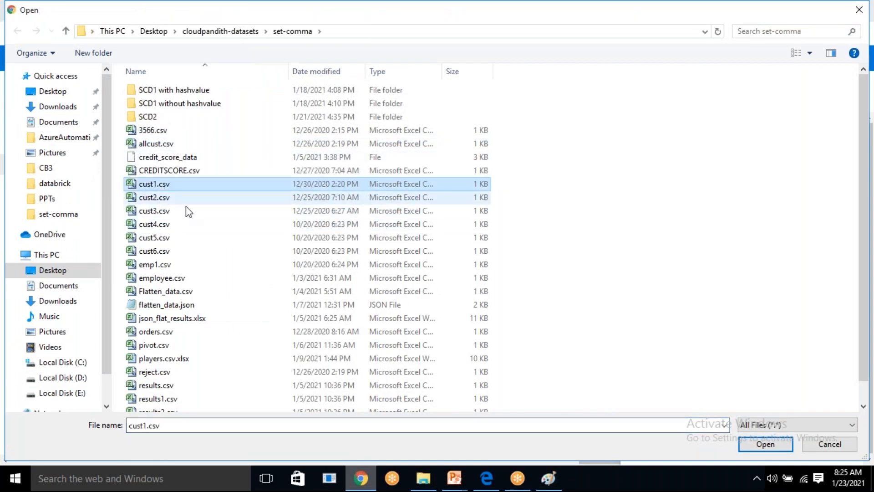
left_click(188, 224, "ctrl")
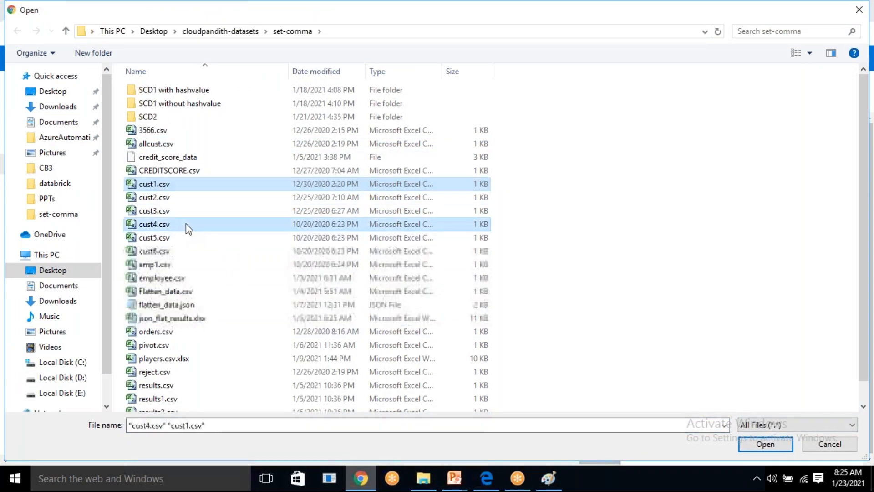
left_click(174, 214, "ctrl")
left_click(166, 199, "ctrl")
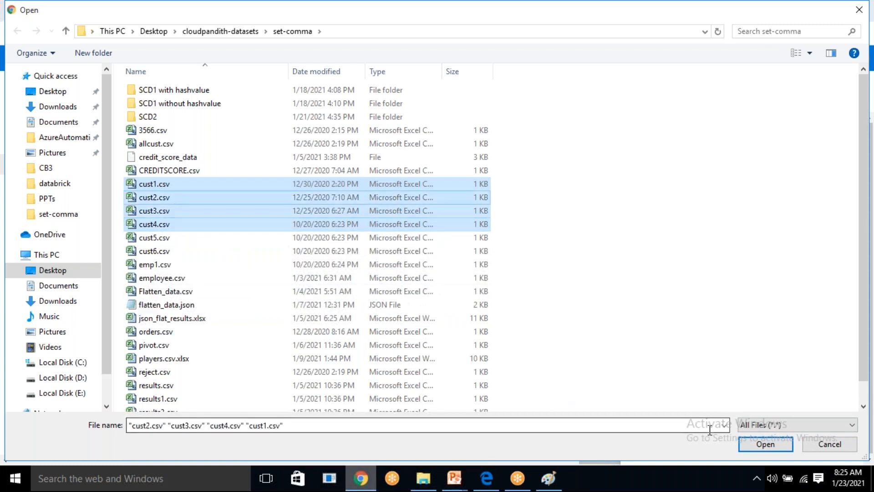
left_click(765, 444)
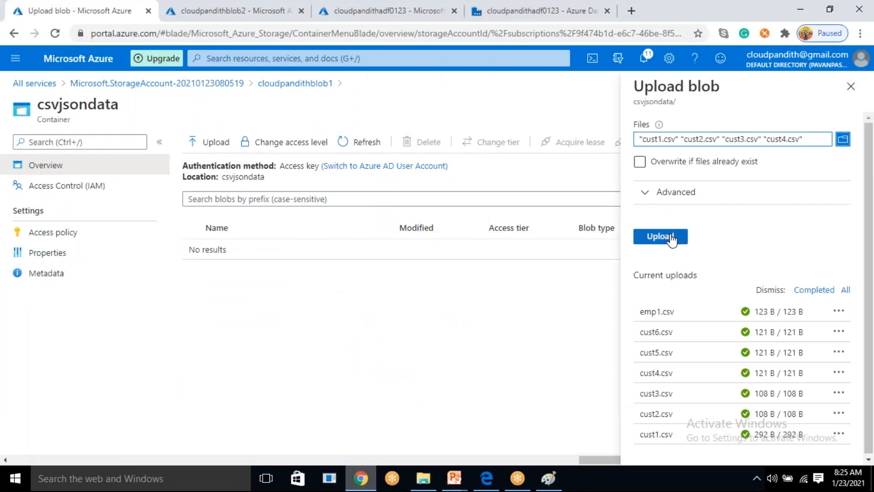
left_click(671, 239)
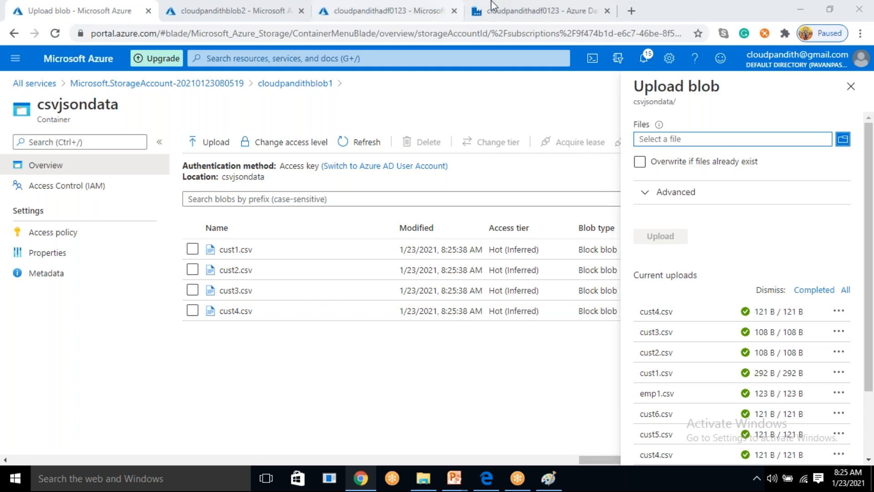
Upload cpjson2.json, cpjson3.json, cpjson4.json and cpjson5.json from the set-json folder to the csvjsondata container
left_click(504, 9)
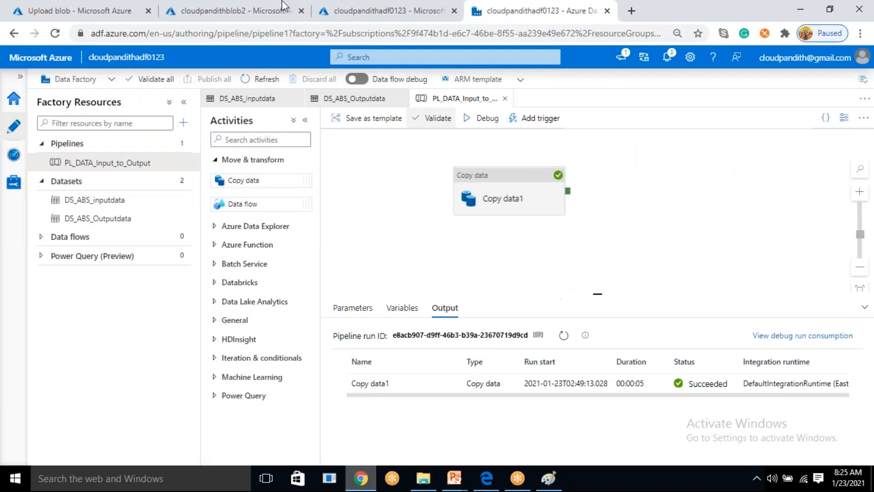
left_click(267, 7)
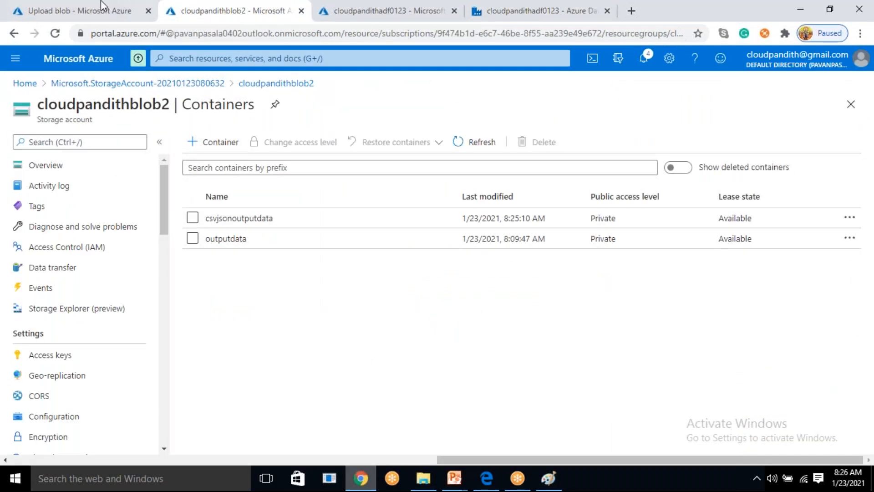
left_click(104, 7)
left_click(698, 140)
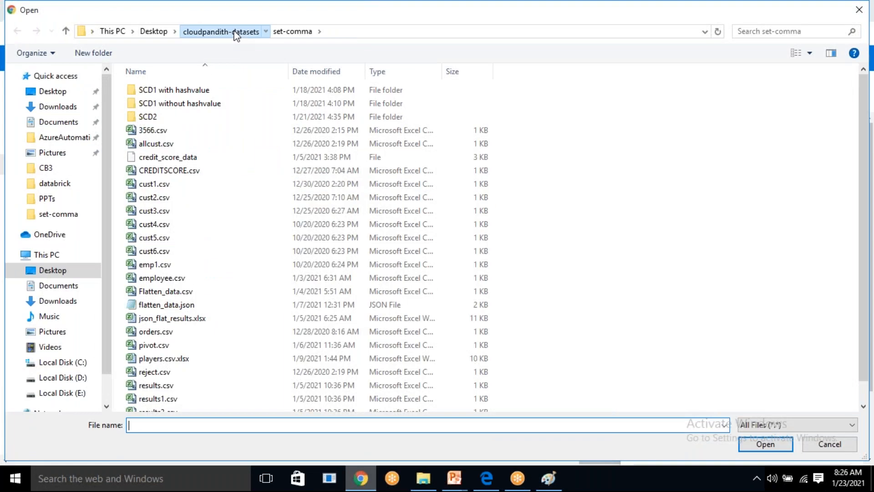
left_click(234, 33)
double_click(168, 196)
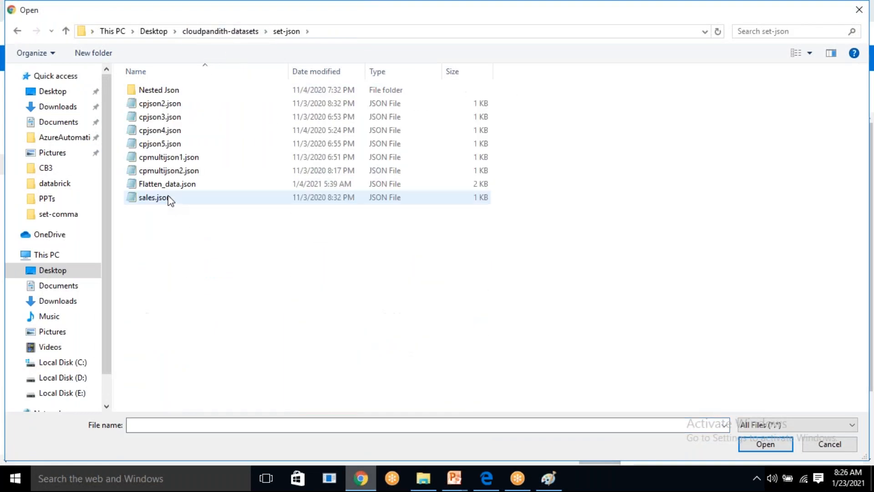
left_click(168, 104)
left_click(168, 118, "ctrl")
left_click(169, 131, "ctrl")
left_click(168, 143, "ctrl")
left_click(770, 444)
left_click(655, 242)
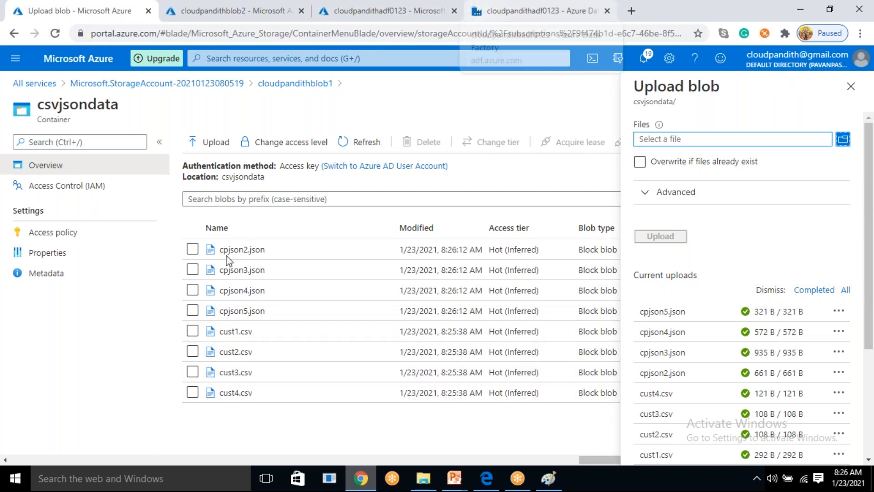
Add a csv,json label beside csvjsondata and a csv label beside csvjsonoutputdata in the Paint diagram
left_click(548, 478)
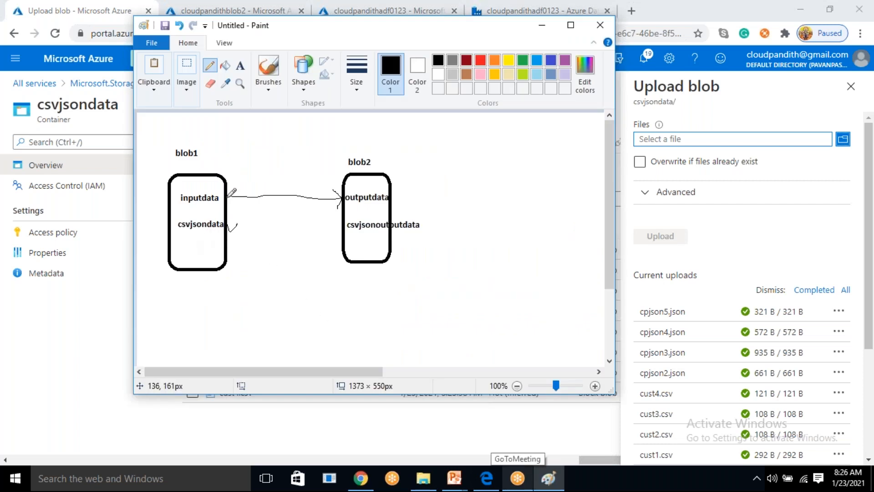
left_click(240, 65)
left_click_drag(230, 221, 259, 237)
type("csv,json")
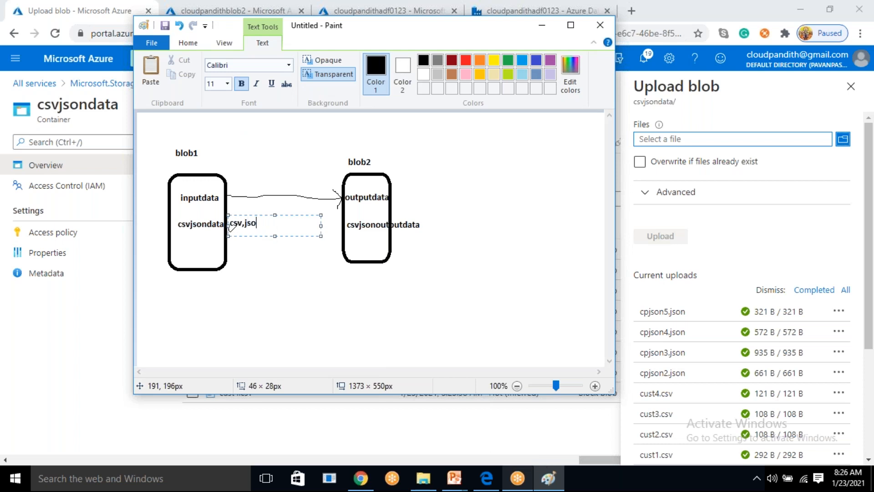
left_click(456, 224)
left_click_drag(423, 214, 443, 227)
type("csv")
left_click(429, 259)
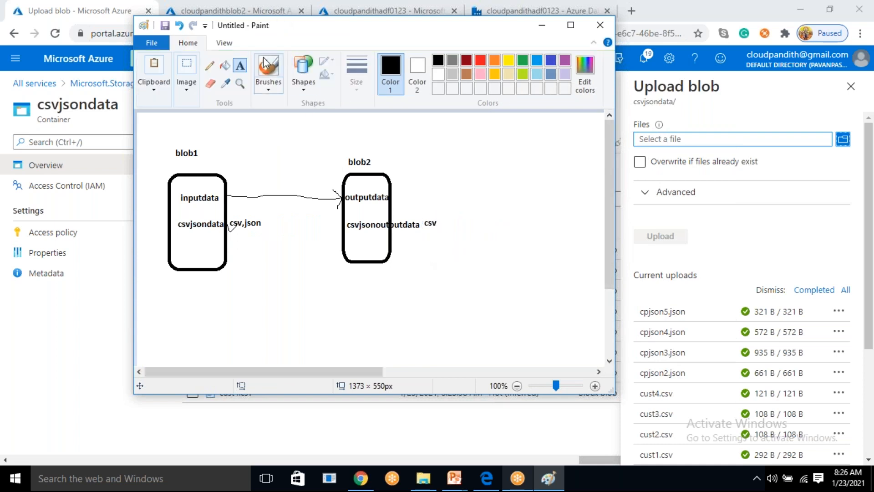
Draw tick marks beside both new labels with the pencil, and return to the Data Factory tab
left_click(209, 66)
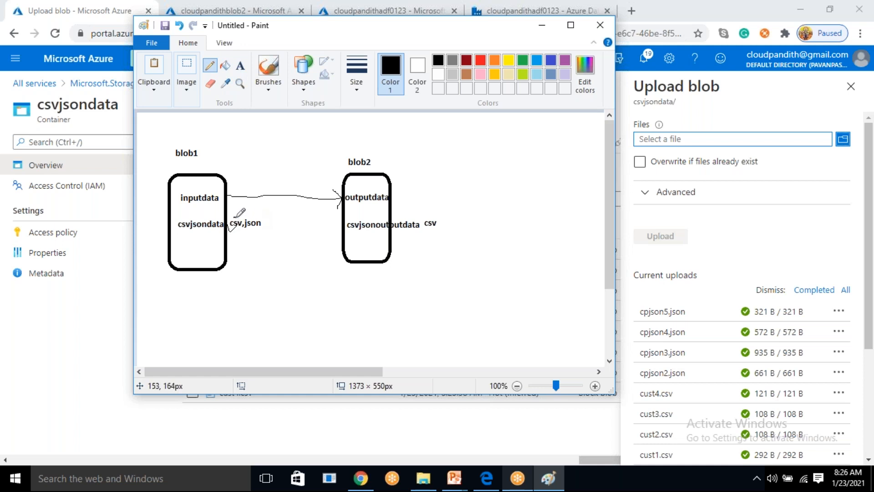
left_click_drag(253, 216, 273, 202)
mouse_move(233, 233)
left_mouse_down()
mouse_move(248, 219)
mouse_move(233, 217)
left_mouse_up()
left_click_drag(420, 230, 441, 226)
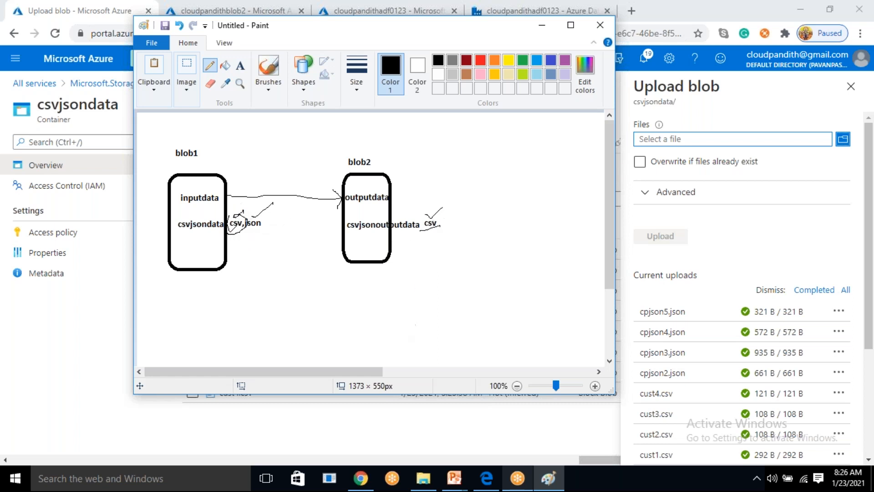
left_click(363, 483)
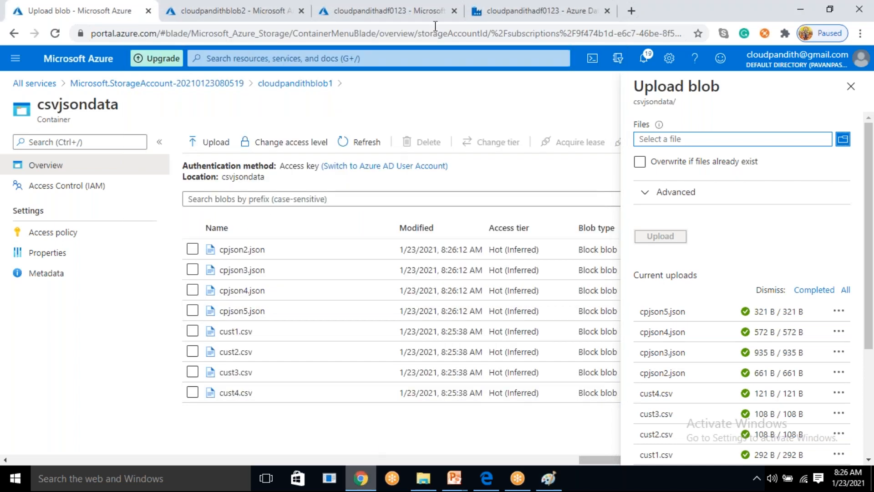
left_click(523, 1)
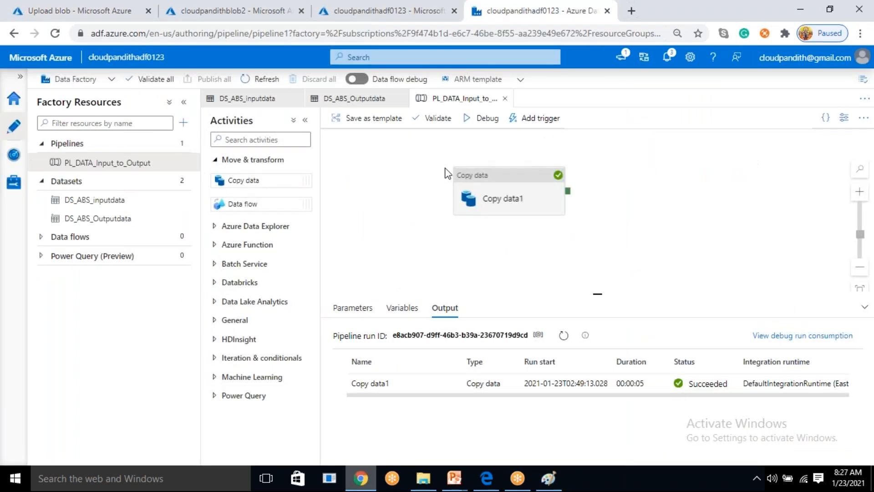
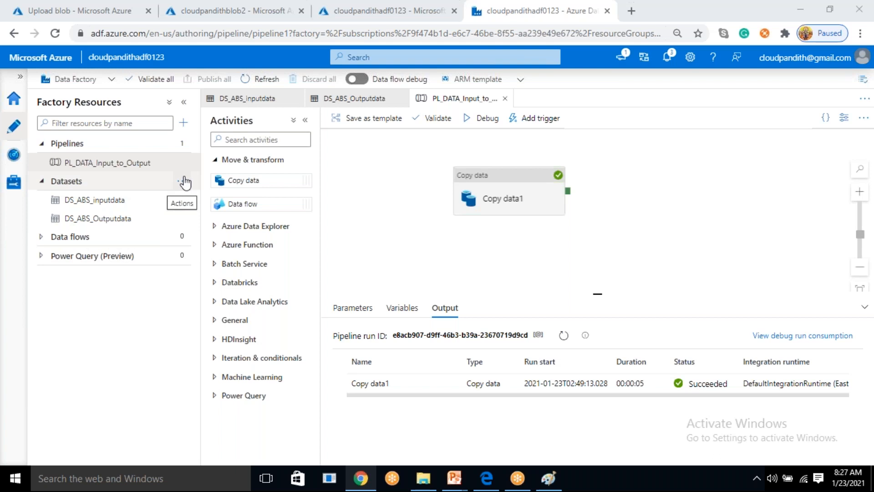
Start a new Azure Blob Storage dataset in DelimitedText format
left_click(183, 179)
left_click(216, 202)
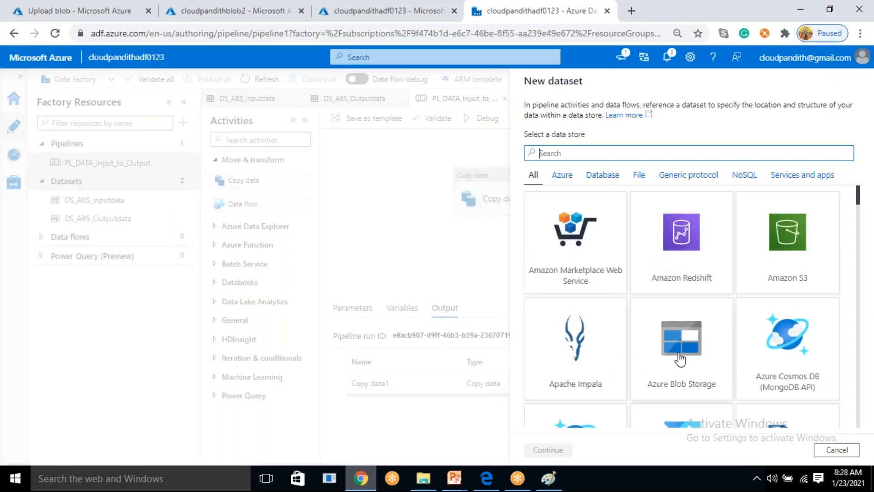
left_click(681, 359)
left_click(556, 451)
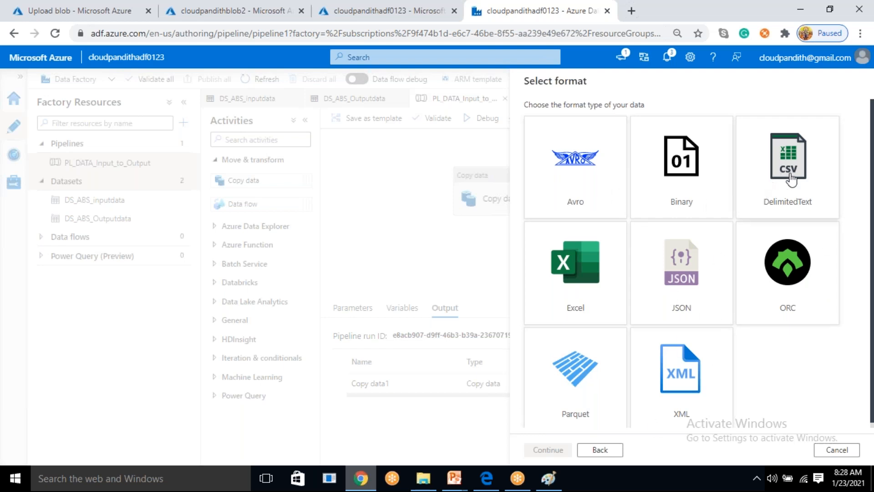
left_click(750, 201)
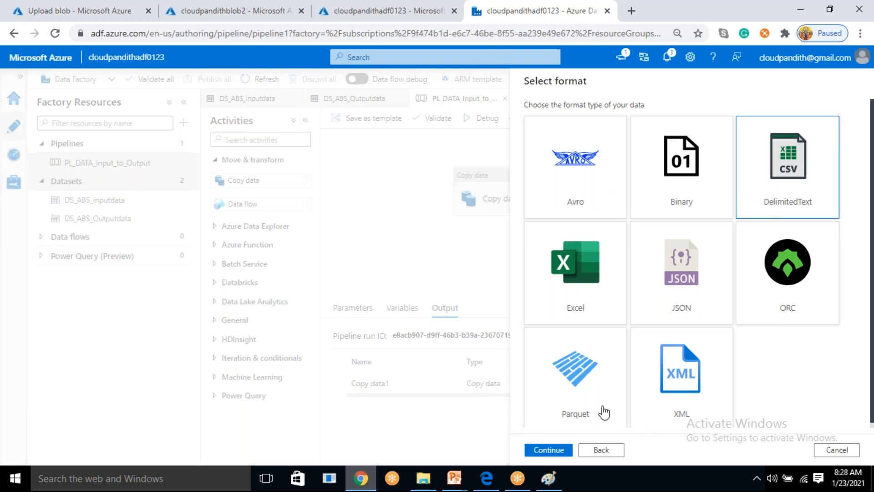
left_click(546, 449)
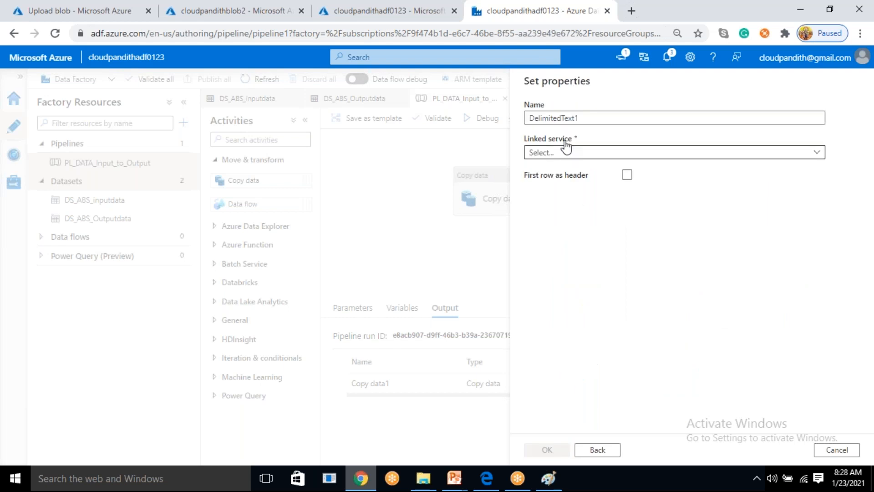
Name the new dataset DS_ABS_Csvjsondata
left_click_drag(580, 118, 528, 119)
key("BackSpace")
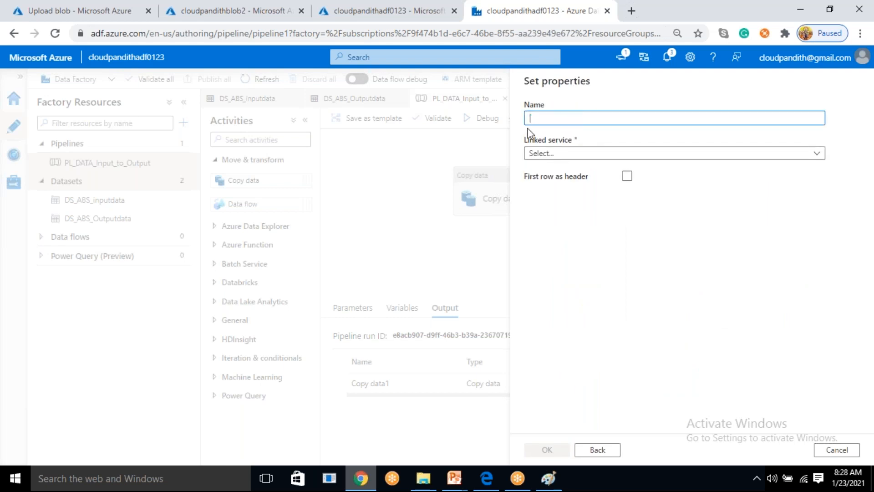
type("DS_")
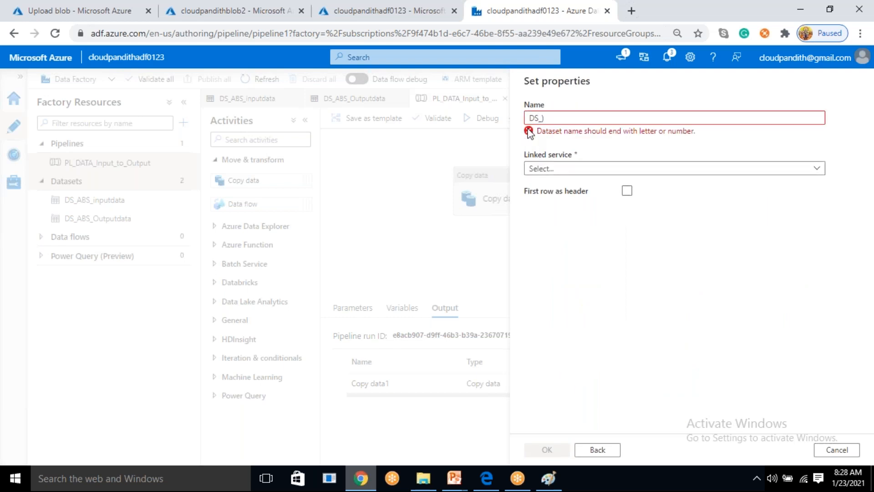
type("ABS_Csvjsondata")
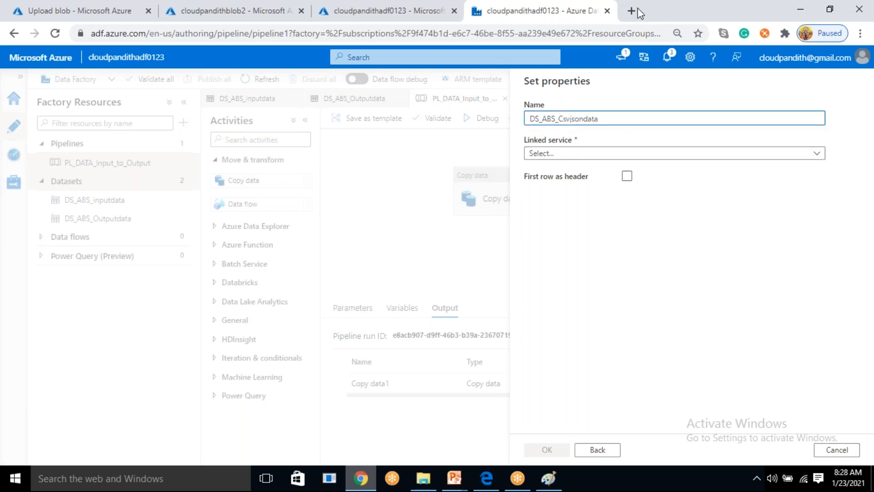
left_click(626, 22)
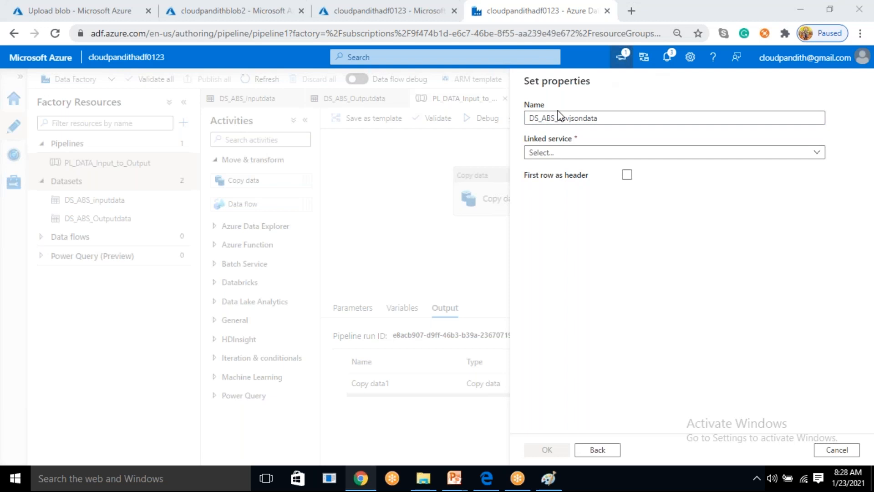
Connect the dataset through LS_ABS_Blob1connection to the csvjsondata container, use first row as header, and create it
left_click(564, 152)
left_click(566, 228)
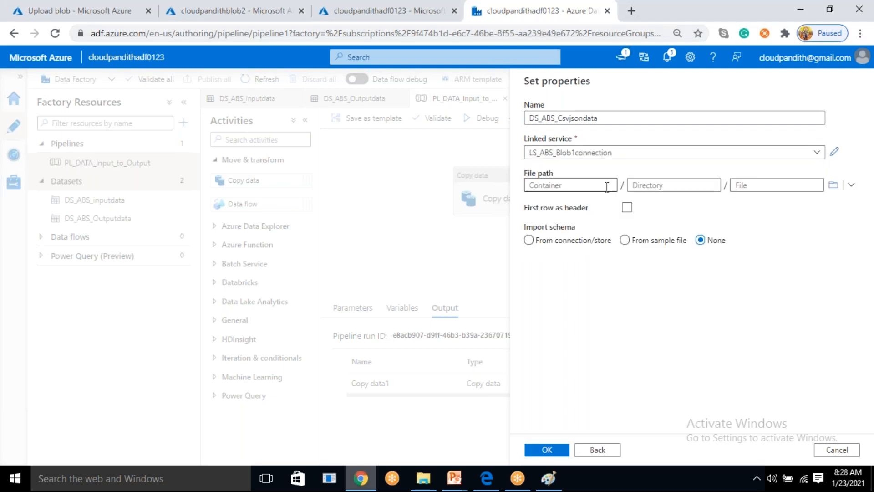
left_click(834, 185)
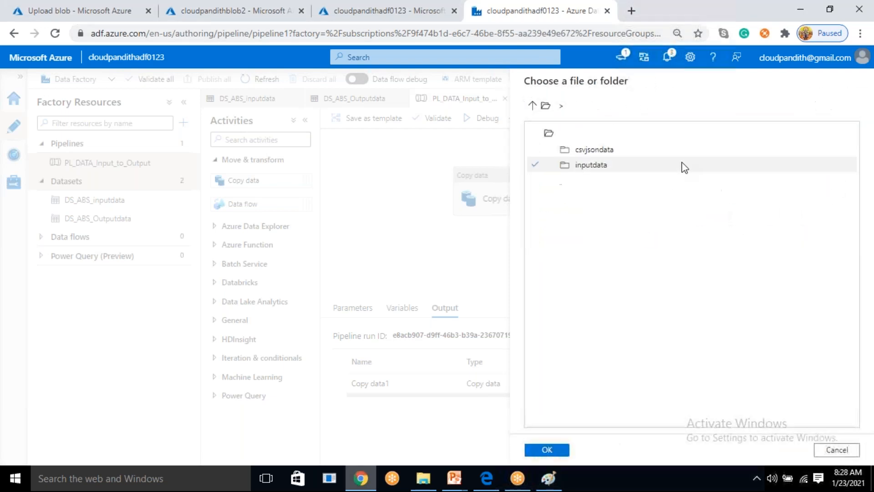
left_click(637, 156)
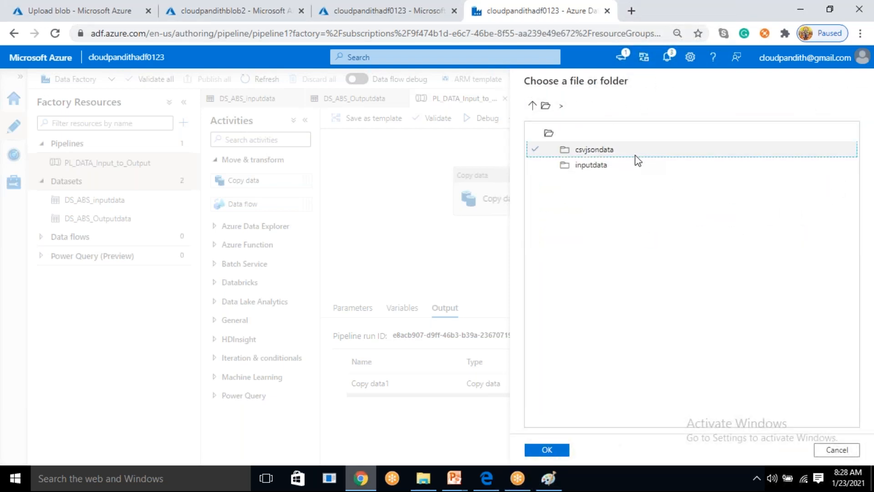
left_click(548, 450)
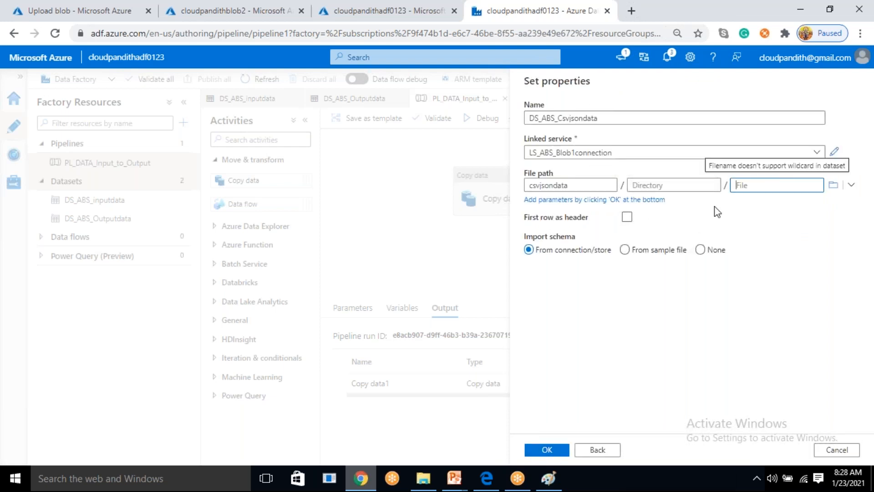
left_click(627, 207)
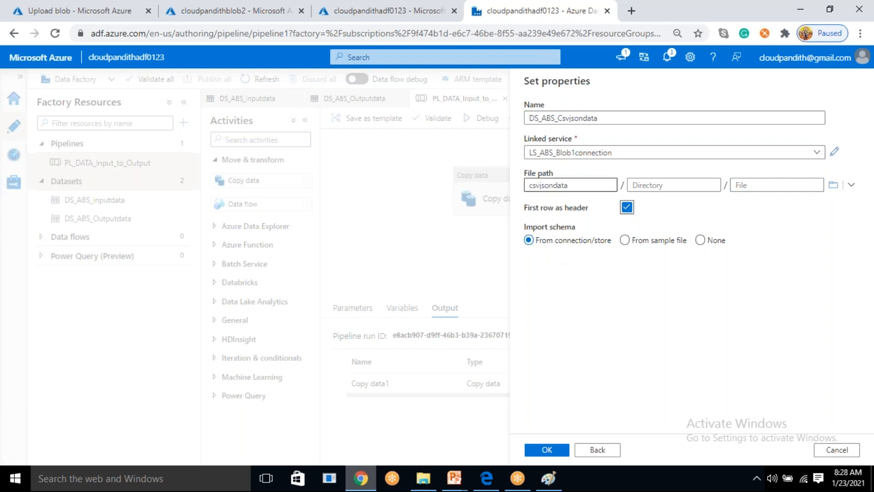
left_click(538, 451)
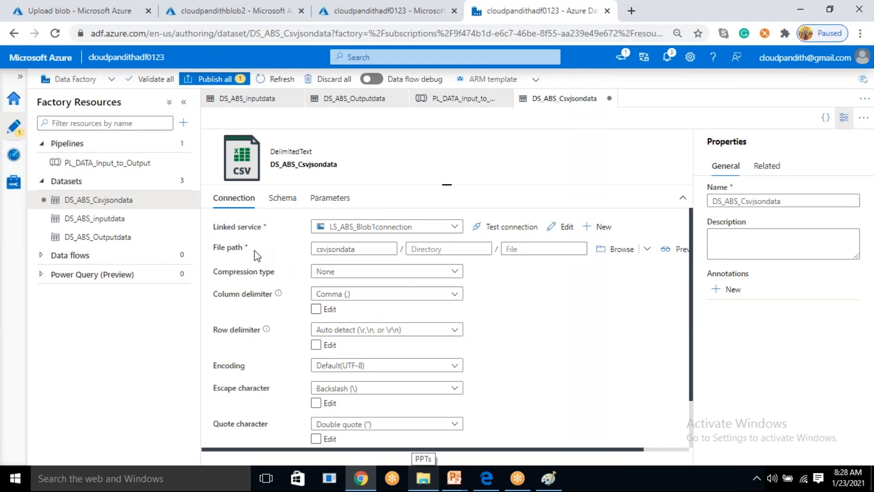
Start another Azure Blob Storage dataset in DelimitedText format
left_click(182, 181)
left_click(232, 205)
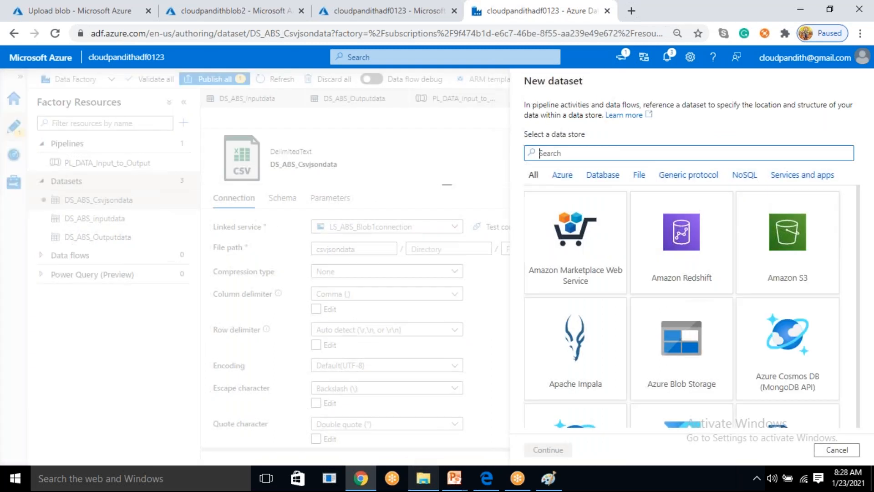
left_click(673, 373)
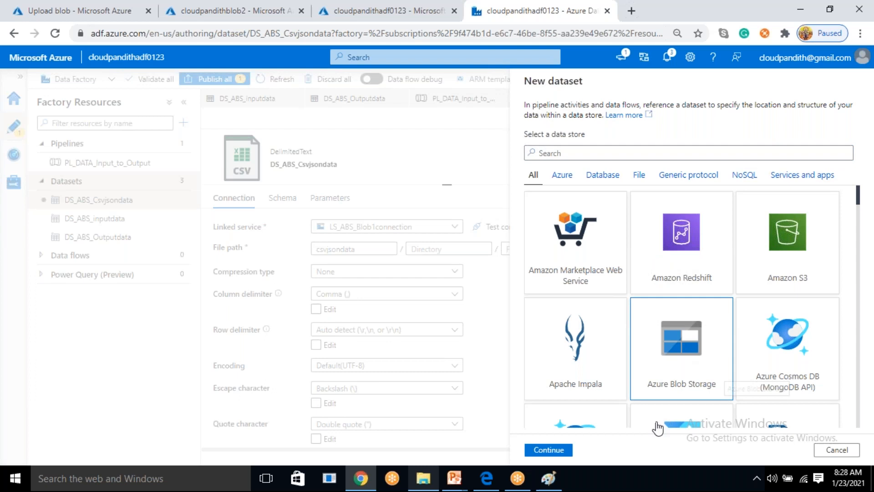
left_click(551, 451)
left_click(802, 174)
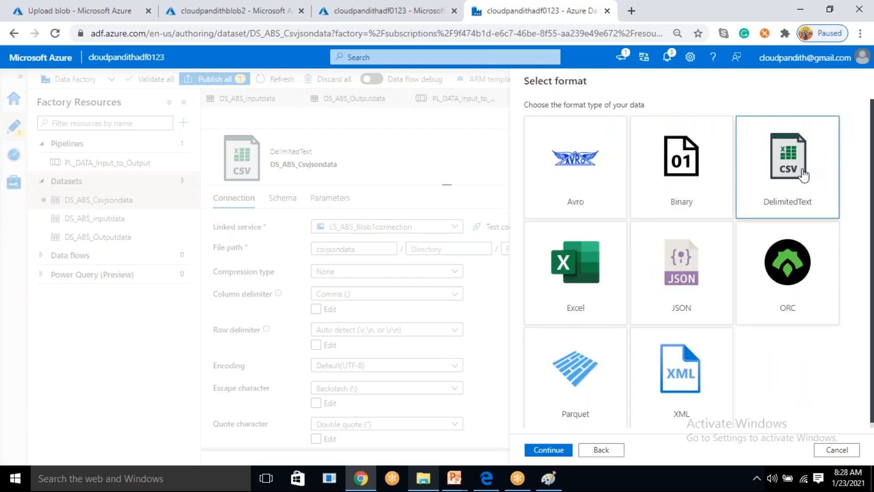
left_click(550, 451)
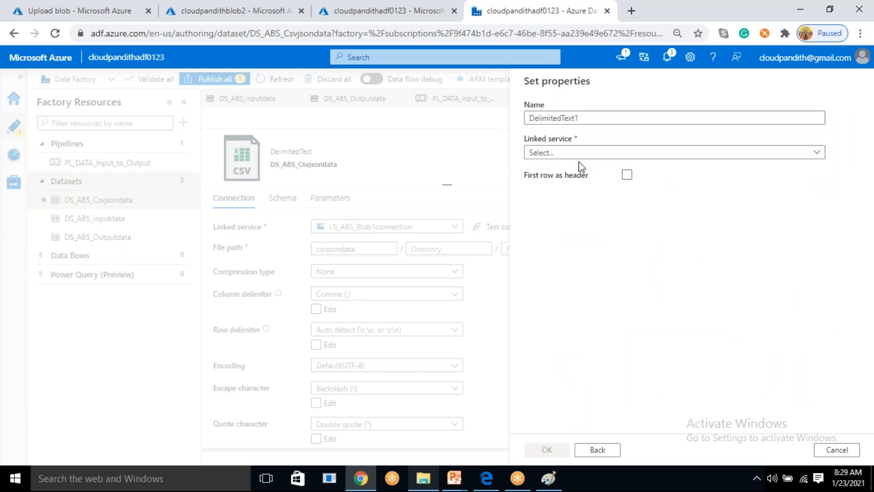
Name the second dataset DS_ABS_Csvjsonoutputdata
key("BackSpace")
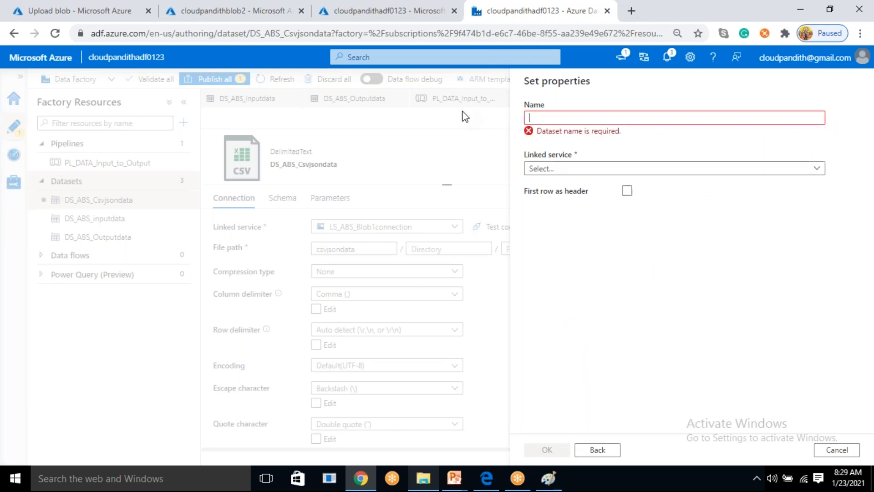
type("DS_ABS_Csvjosnoutputdata")
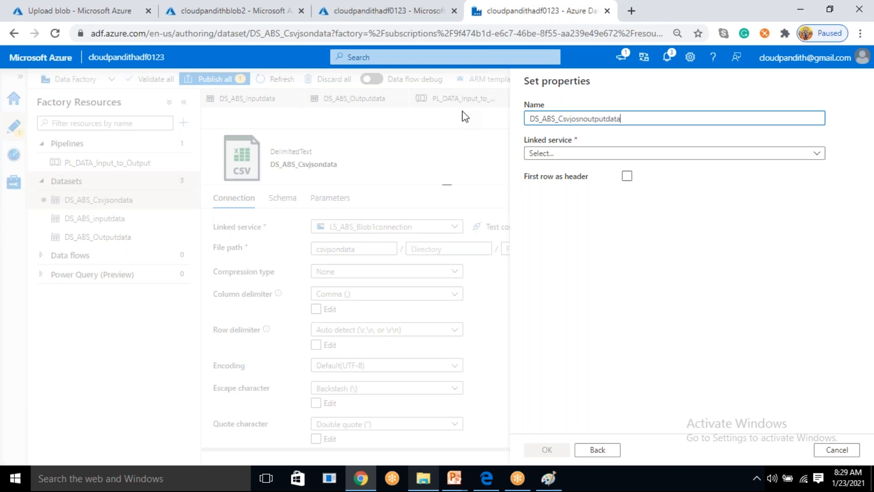
key("BackSpace")
type("n")
type("s")
key("Left")
key("BackSpace")
key("Right")
type("o")
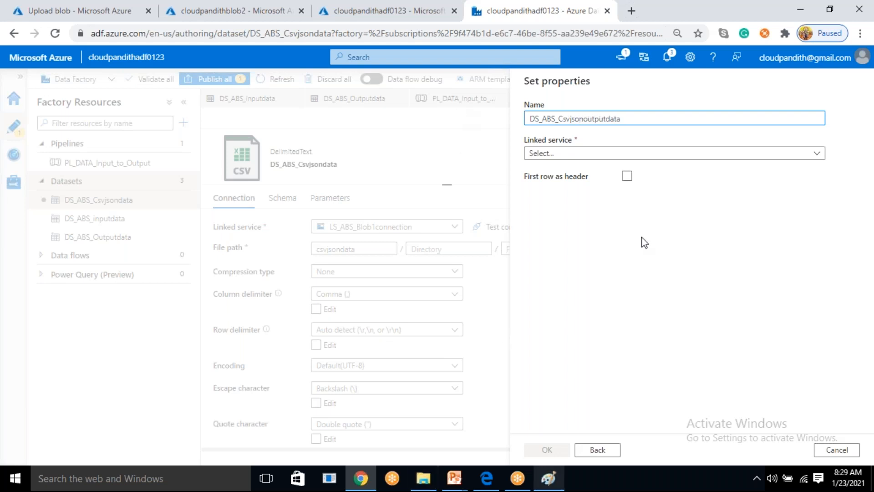
Connect it through LS_ABS_Blob2connection with first row as header, pointing the file path to the csvjsonoutputdata container
left_click(608, 155)
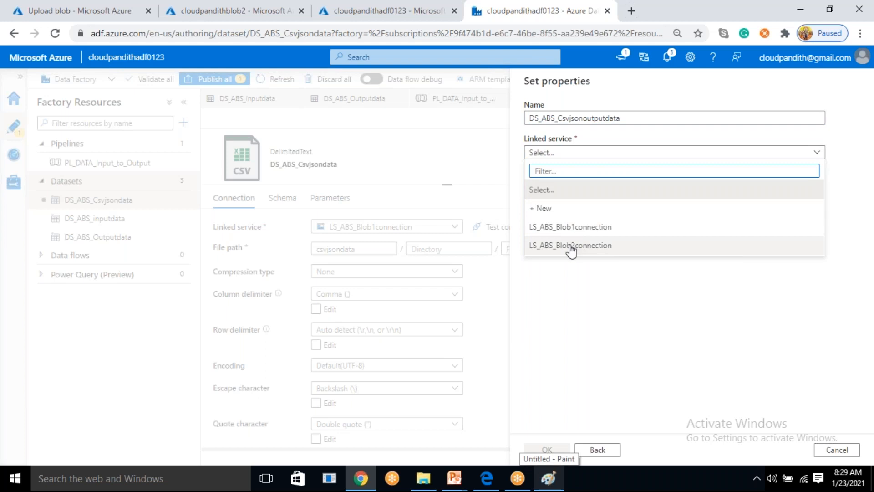
left_click(570, 249)
left_click(627, 207)
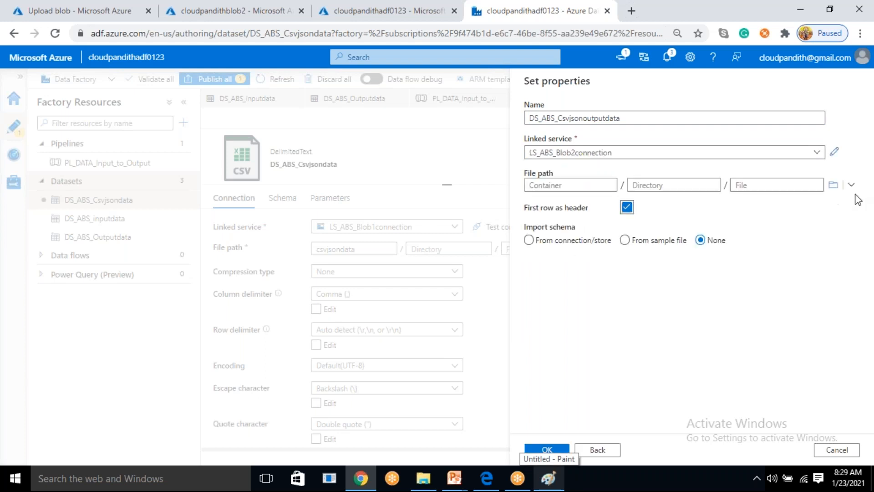
left_click(833, 185)
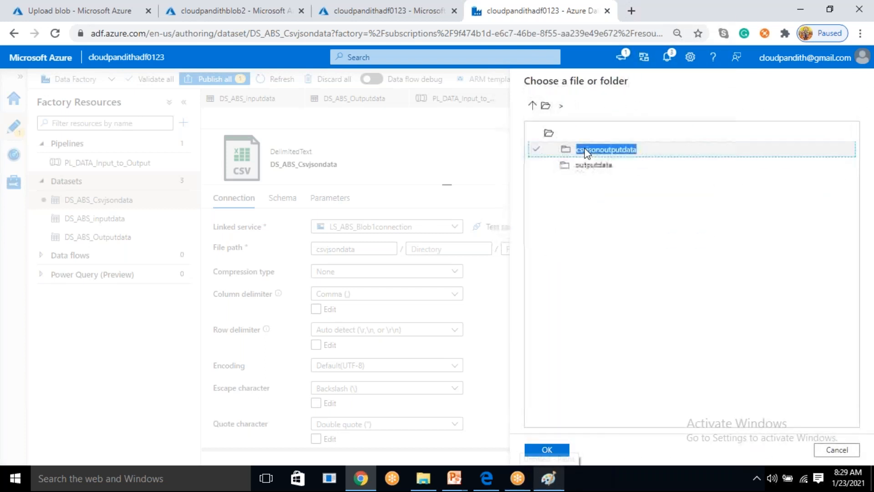
double_click(587, 152)
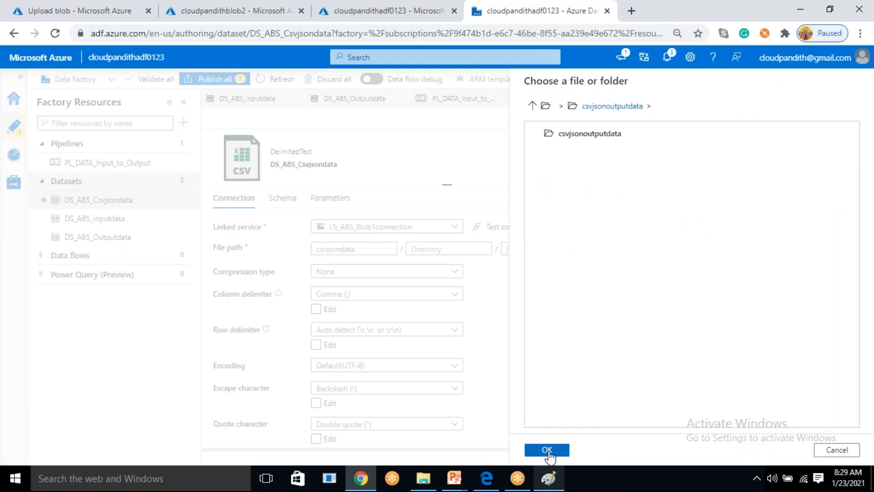
left_click(548, 450)
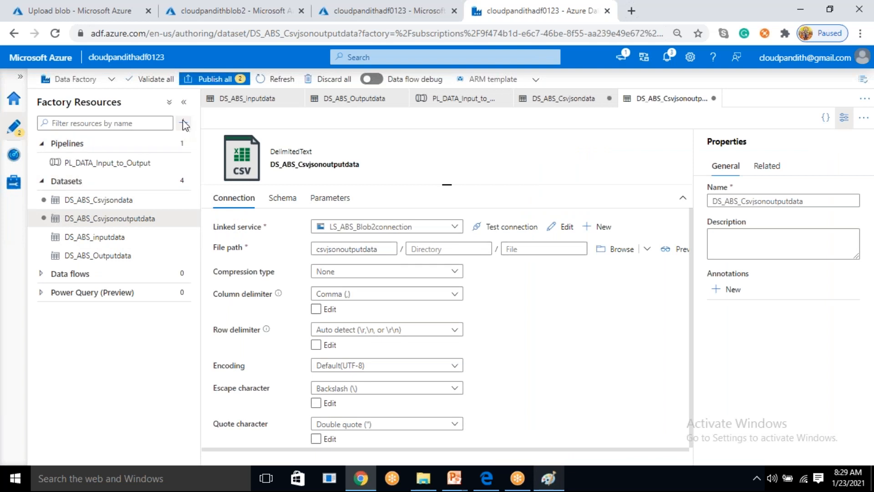
Create a new pipeline and name it PL_DATA_csvjson_to_csvjsonoutput
left_click(184, 124)
left_click(201, 143)
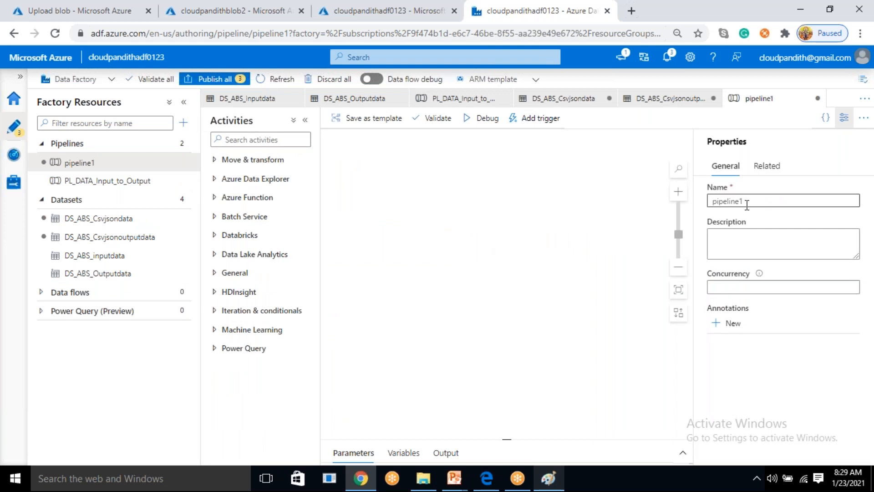
double_click(715, 200)
key("BackSpace")
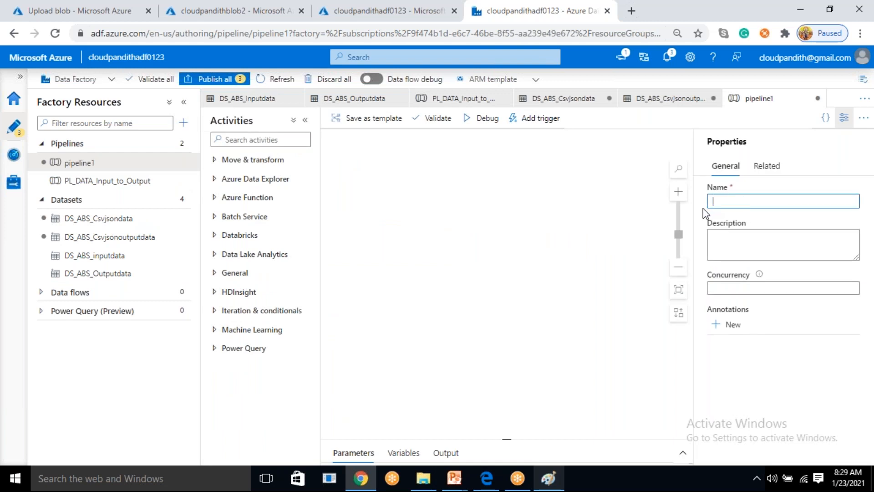
type("PL_DATA_CS")
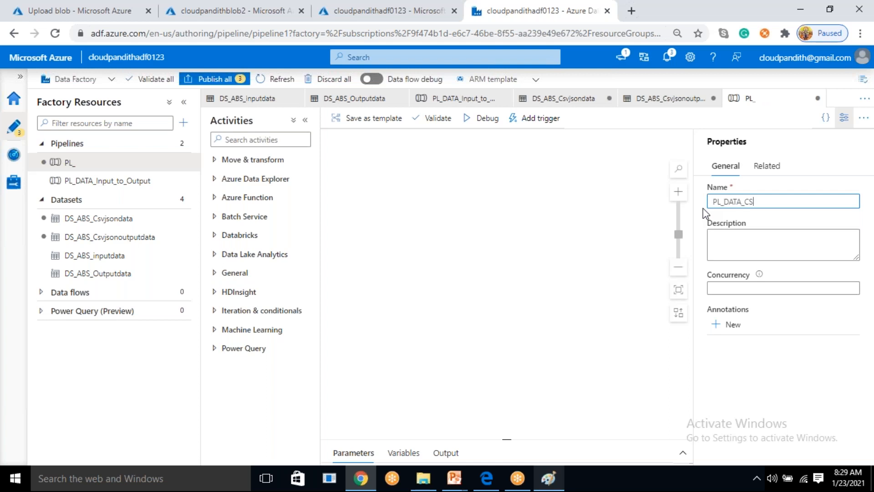
type("V")
key("BackSpace")
key("BackSpace")
type("SV_")
key("BackSpace")
key("BackSpace")
key("BackSpace")
key("BackSpace")
type("csvjson_")
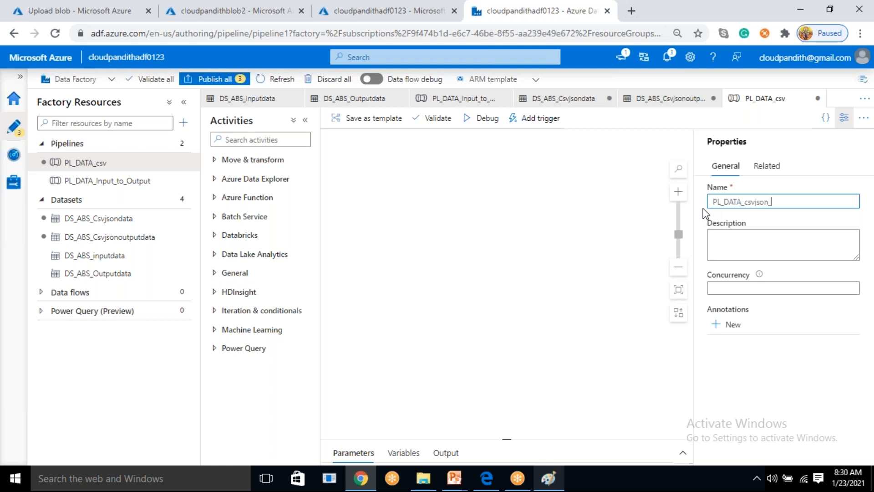
type("to_csvjosnoutout")
key("BackSpace")
key("BackSpace")
key("BackSpace")
type("put")
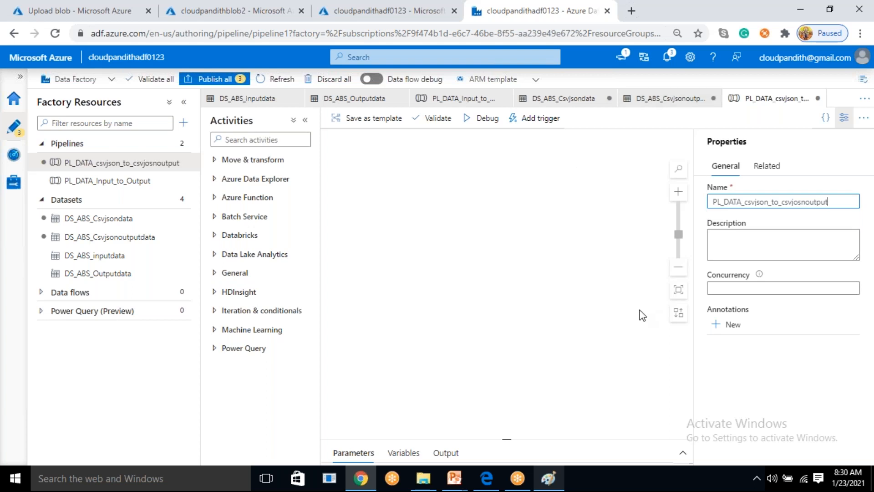
double_click(757, 205)
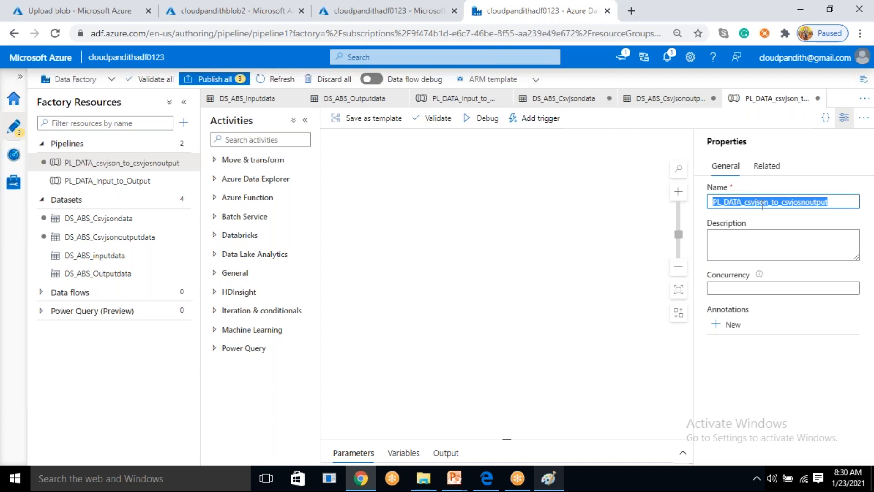
left_click(800, 201)
key("BackSpace")
key("Right")
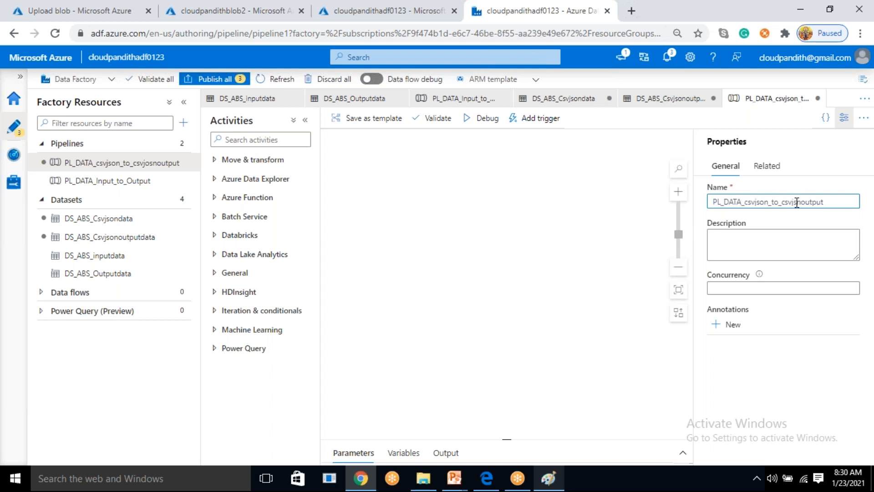
type("o")
Hide the properties pane and add a Copy data activity to the new pipeline's canvas
left_click(844, 117)
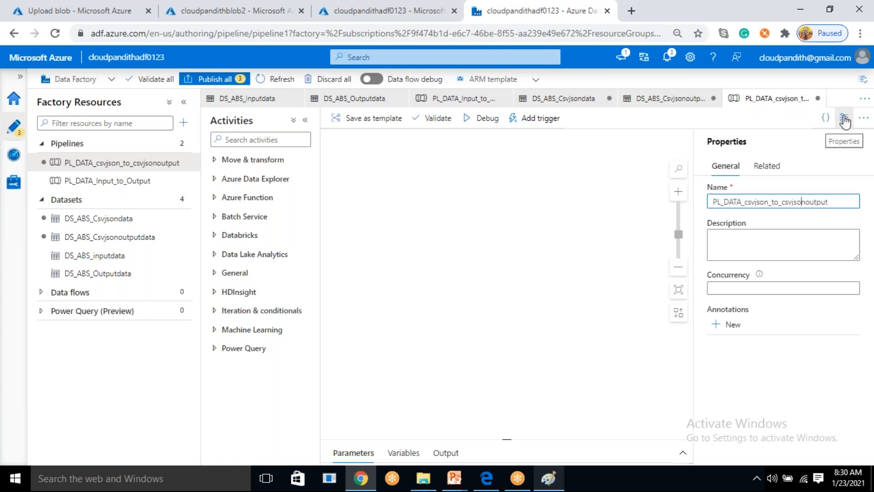
left_click(255, 160)
left_click_drag(254, 177, 545, 210)
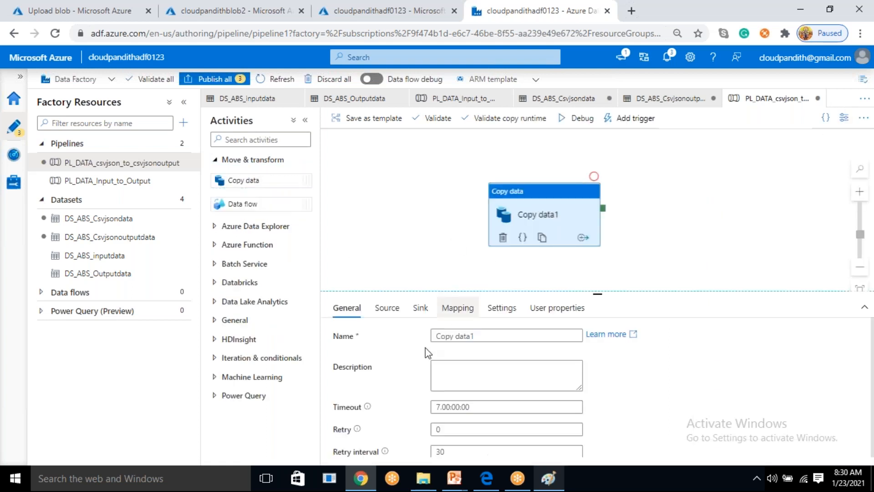
Set the copy activity's source dataset to DS_ABS_Csvjsondata and its sink dataset to DS_ABS_Csvjsonoutputdata
left_click(387, 308)
left_click(485, 345)
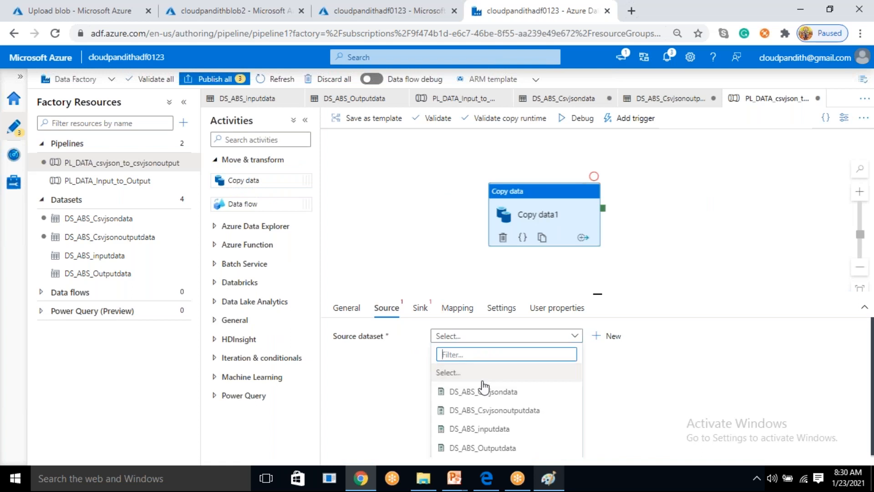
left_click(473, 391)
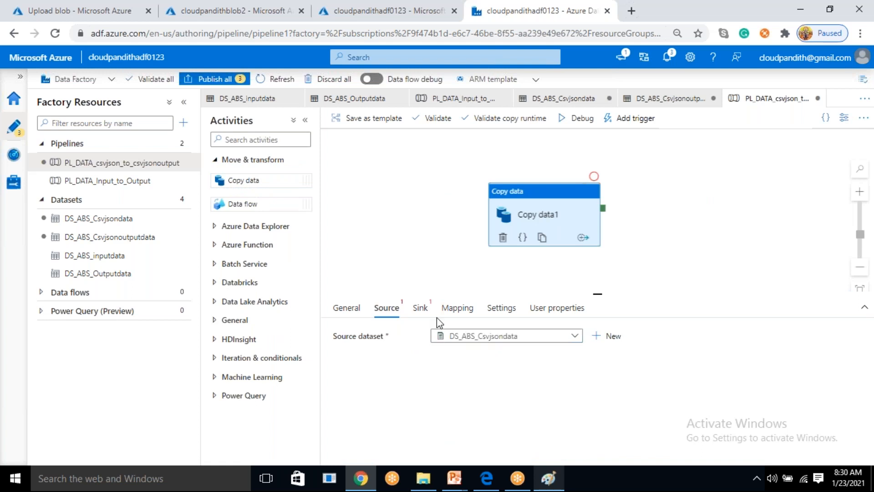
left_click(422, 312)
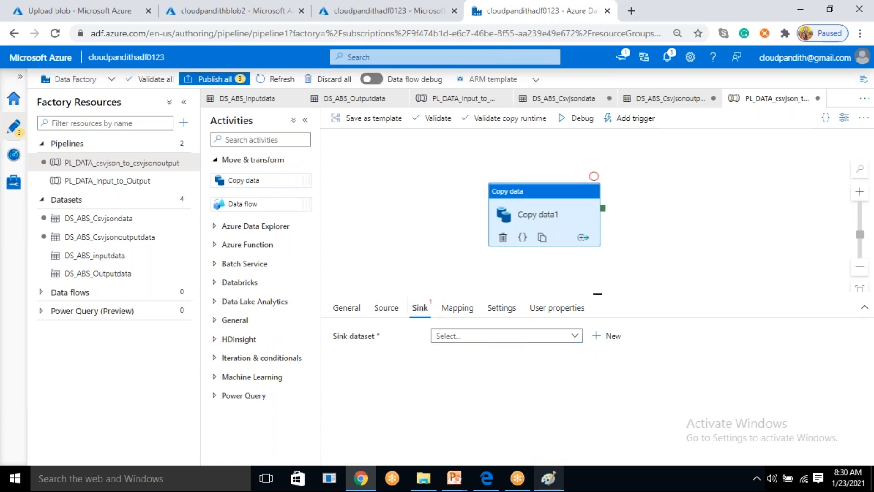
left_click(484, 339)
left_click(496, 410)
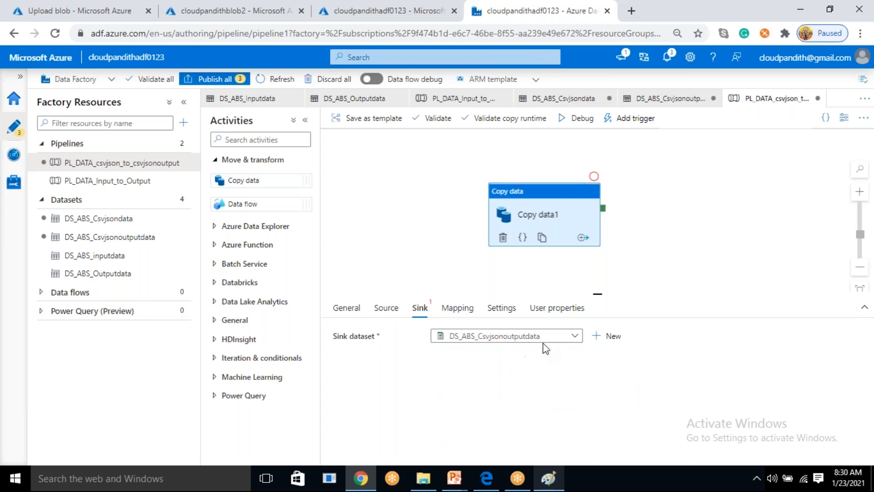
Switch the source file path type to a wildcard file path with the file name *.csv
left_click(385, 307)
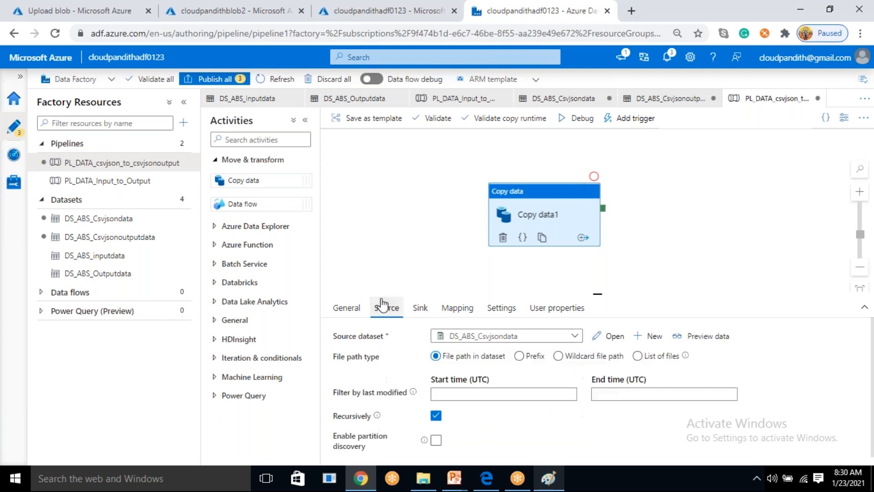
left_click(558, 356)
left_click(656, 383)
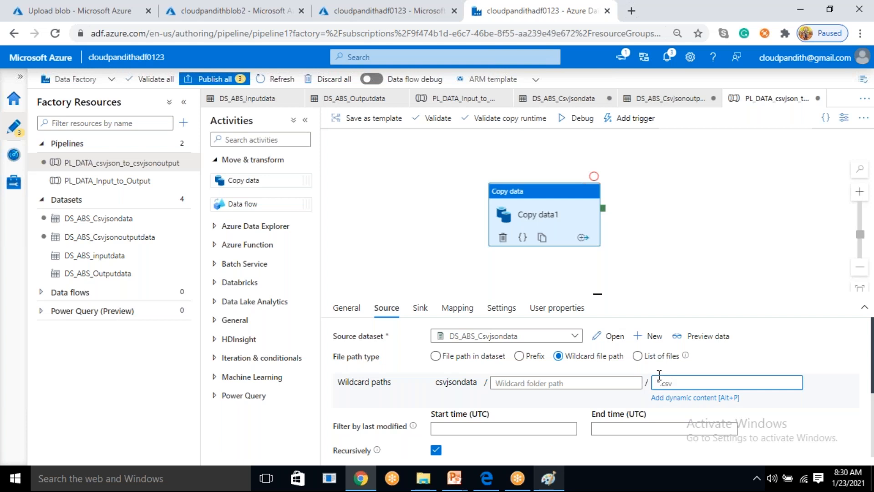
left_click_drag(662, 383, 678, 386)
left_click(680, 383)
left_click_drag(670, 383, 652, 384)
left_click(620, 20)
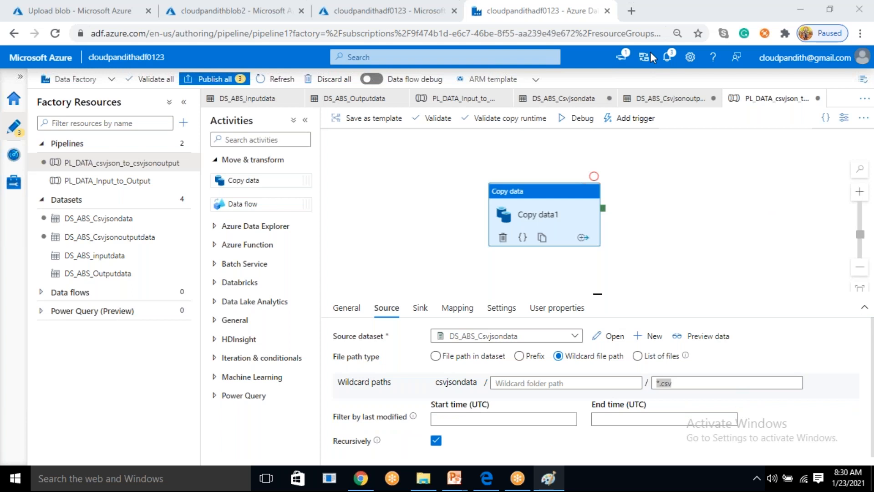
Debug-run the pipeline and refresh the run output until it finishes
left_click(581, 121)
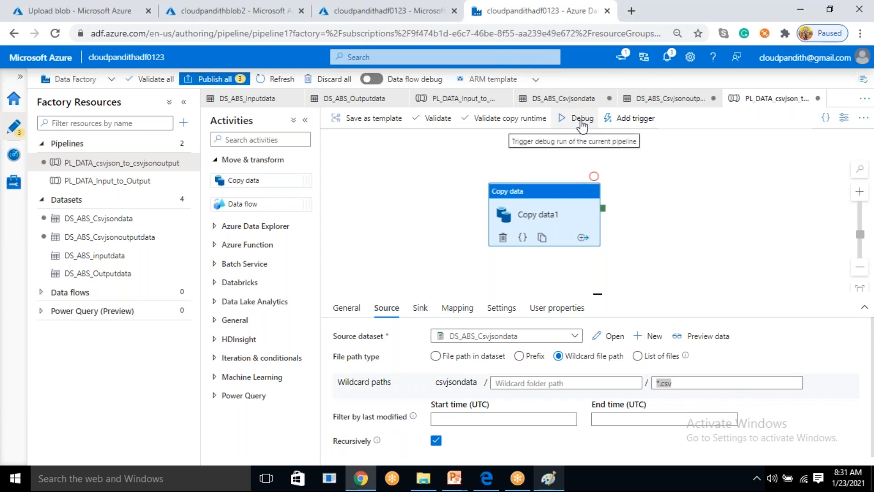
left_click(582, 122)
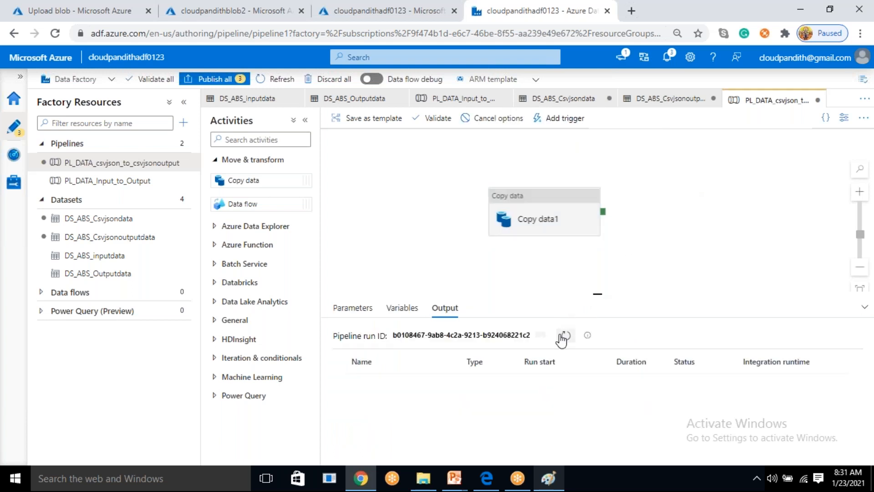
left_click(565, 336)
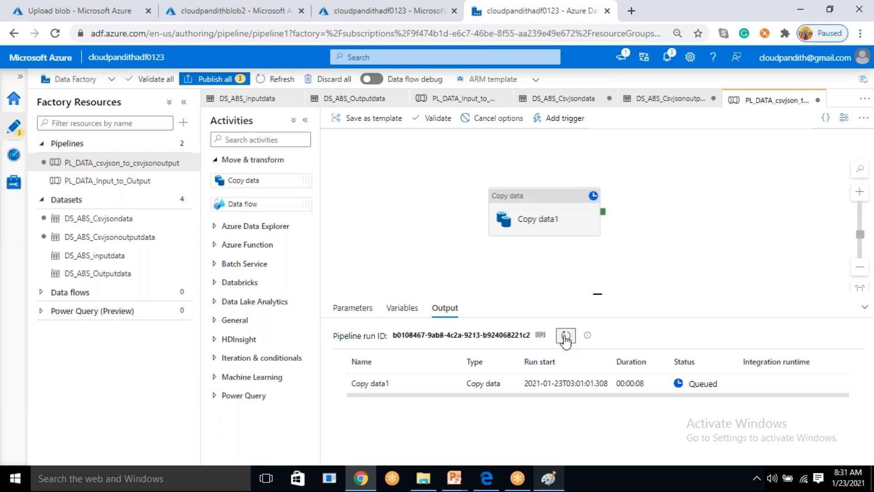
left_click(565, 336)
left_click(565, 337)
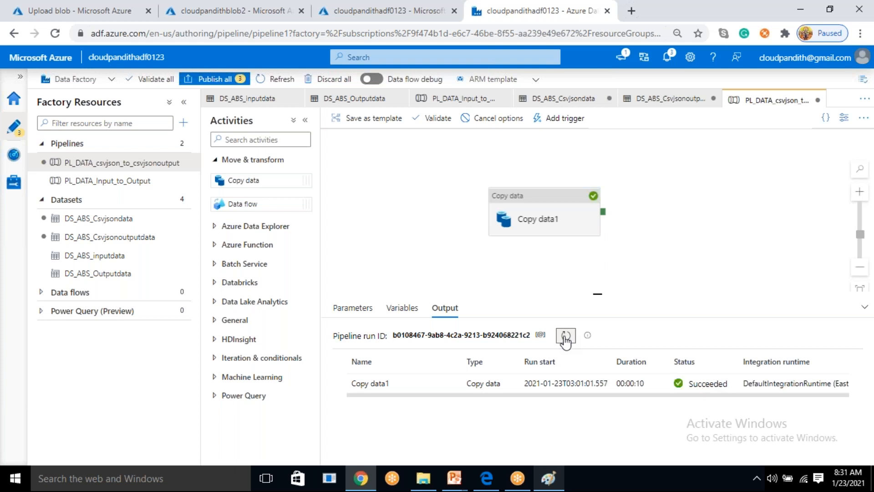
Open the csvjsonoutputdata container in the second storage account
left_click(293, 17)
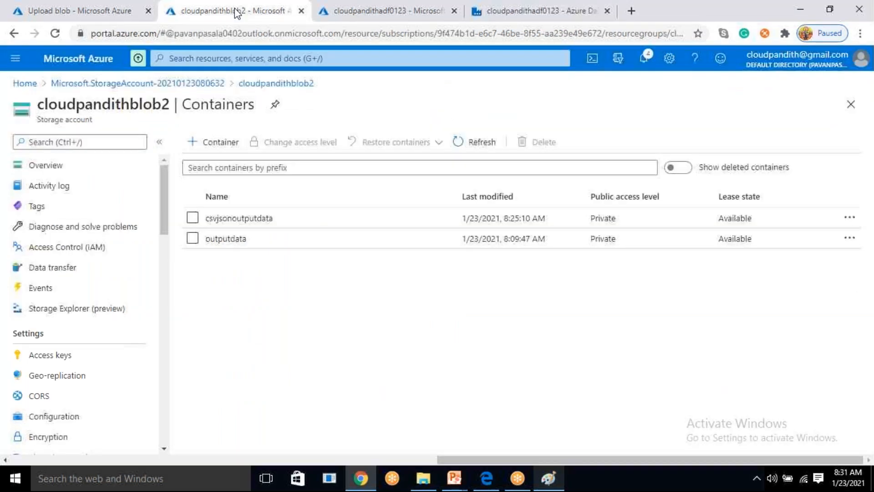
left_click(258, 225)
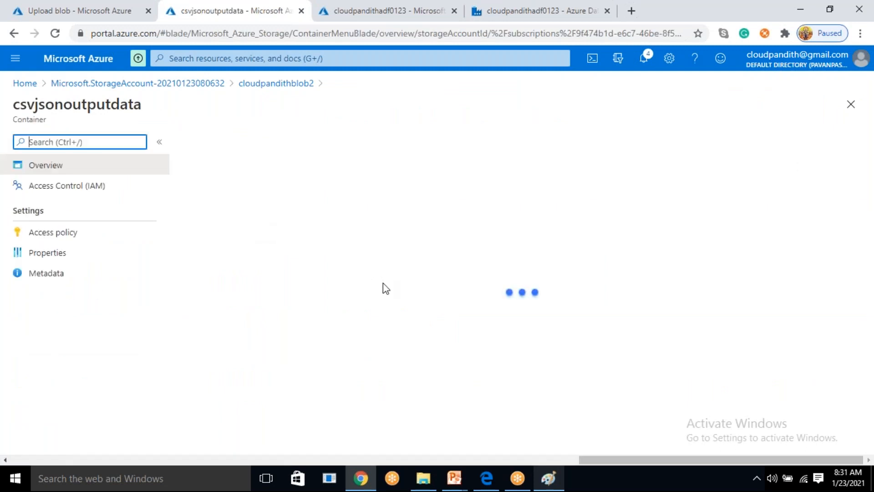
left_click(259, 353)
left_click_drag(231, 233, 288, 386)
left_click(273, 359)
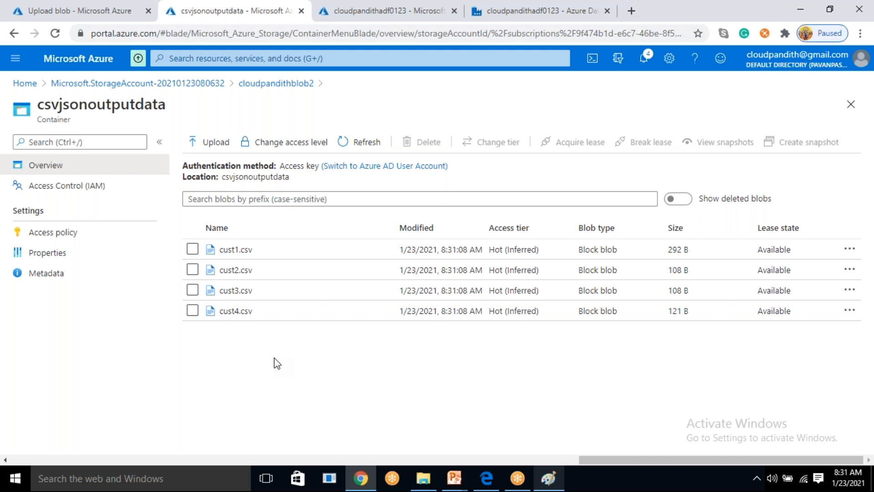
Select all four csv blobs in csvjsonoutputdata, delete them, and refresh the container
left_click(193, 248)
left_click(192, 269)
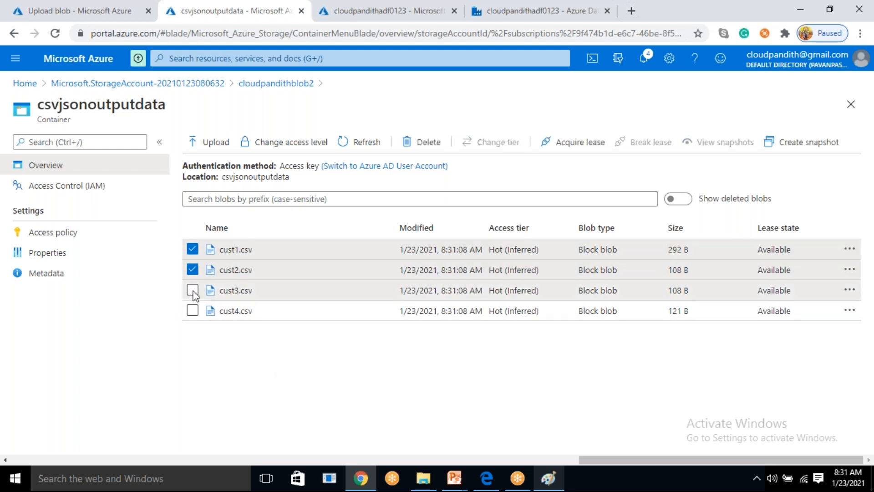
left_click(192, 290)
left_click(192, 311)
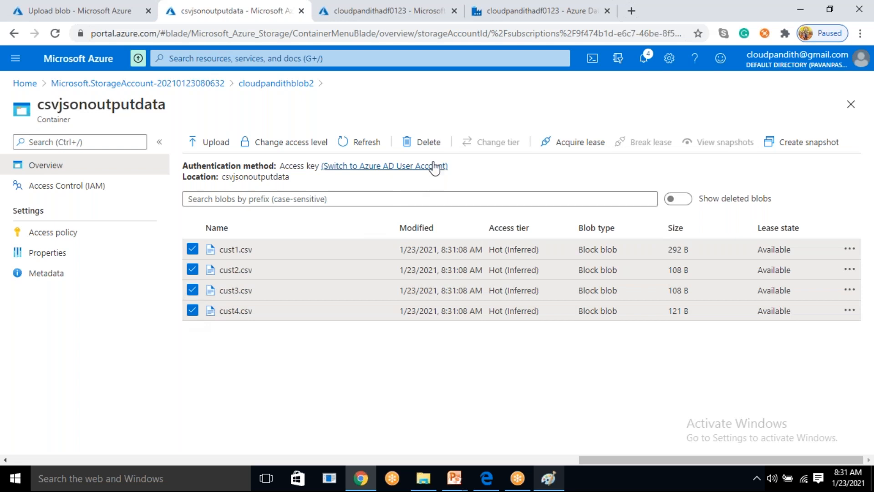
left_click(426, 142)
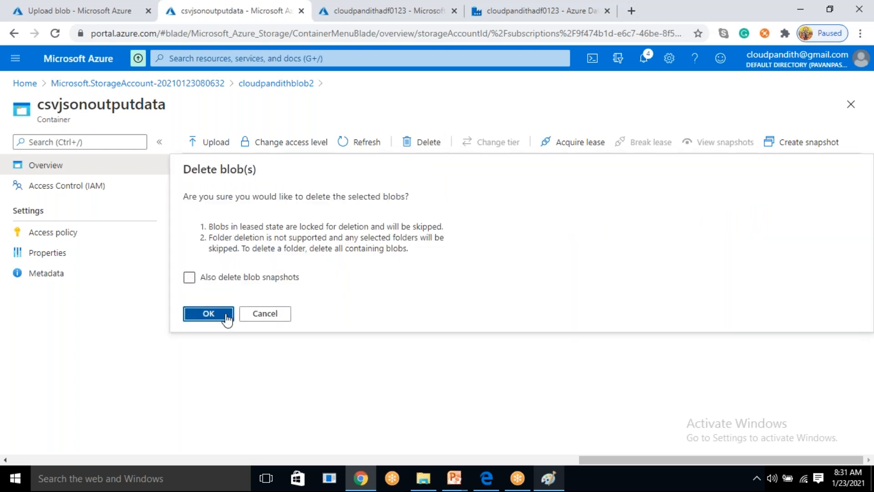
left_click(226, 317)
left_click(370, 142)
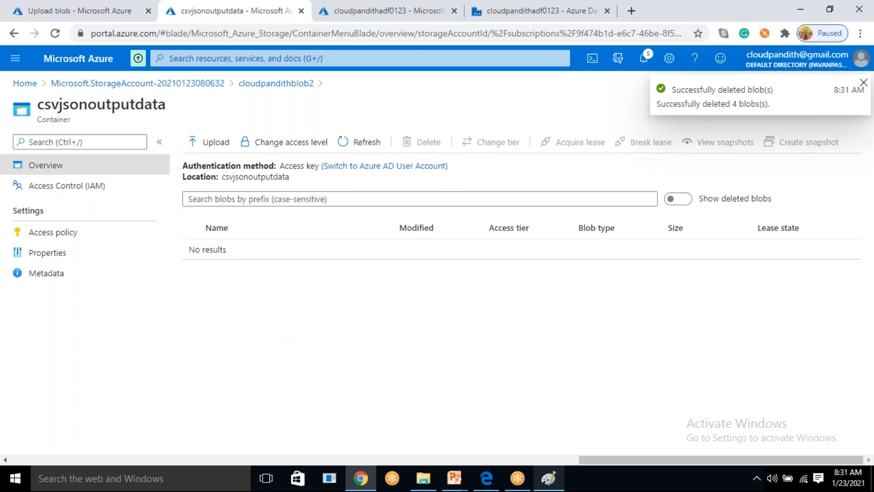
Close the Upload blob pane on the csvjsondata container
left_click(83, 5)
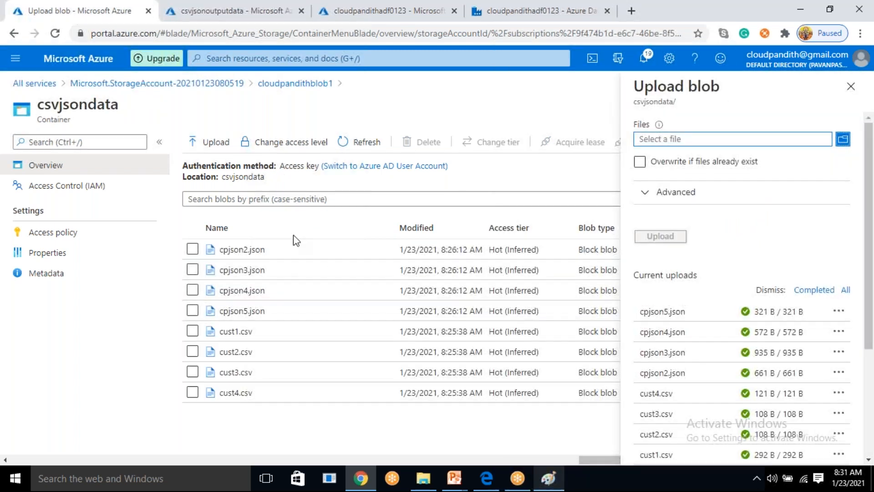
left_click(850, 86)
Change the copy activity's source wildcard file name to * so all files are copied
left_click(514, 10)
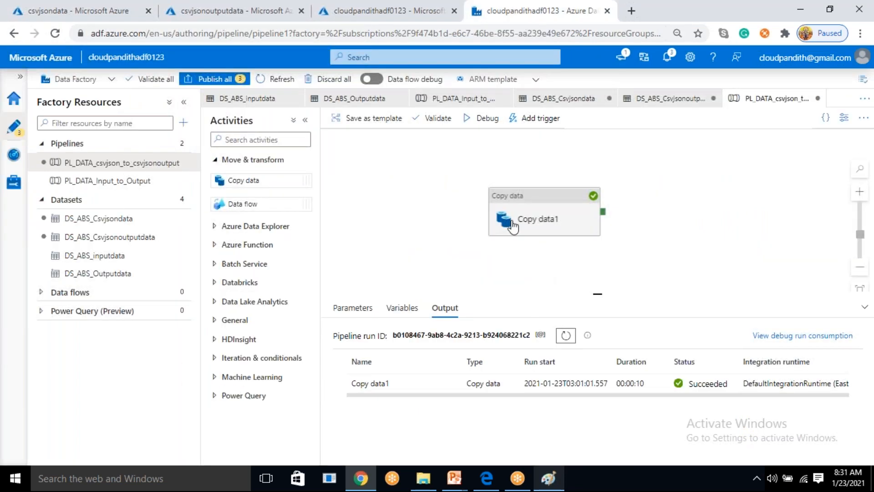
left_click(552, 211)
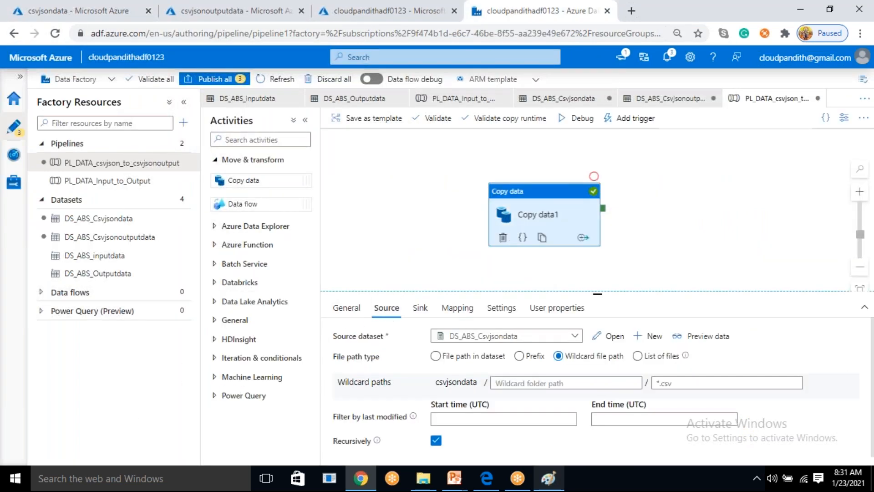
double_click(664, 383)
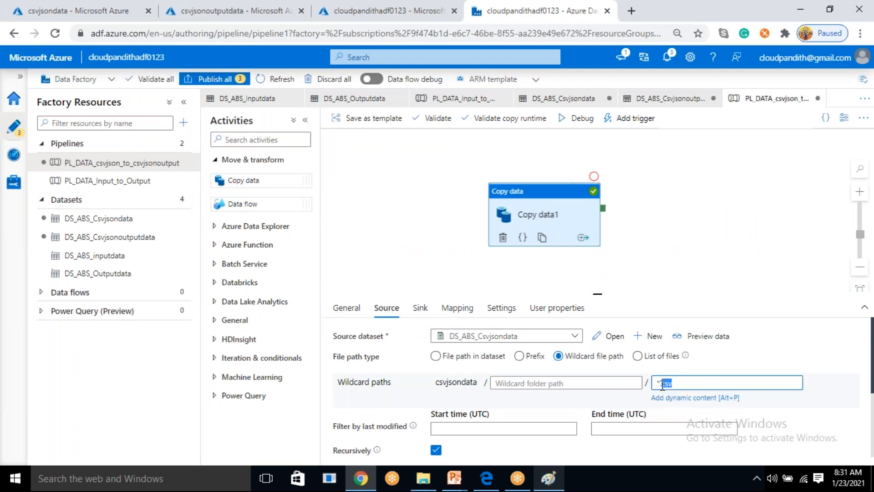
key("BackSpace")
Debug-run the pipeline again and refresh its output status
left_click(576, 118)
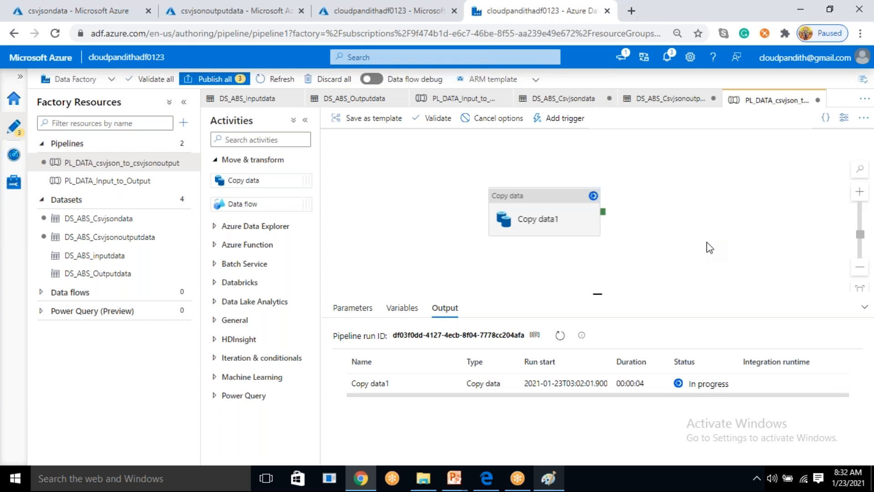
left_click(560, 337)
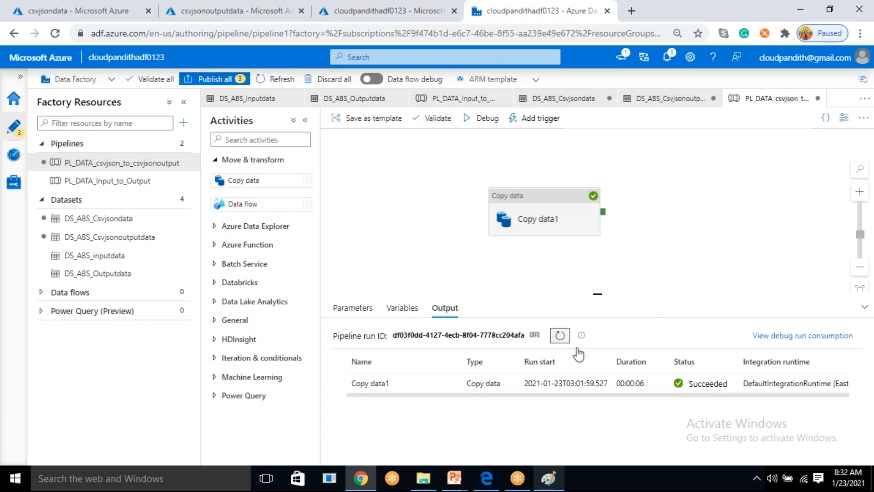
Refresh the csvjsonoutputdata container and inspect the contents of cpjson4.json
left_click(351, 15)
left_click(238, 11)
left_click(348, 143)
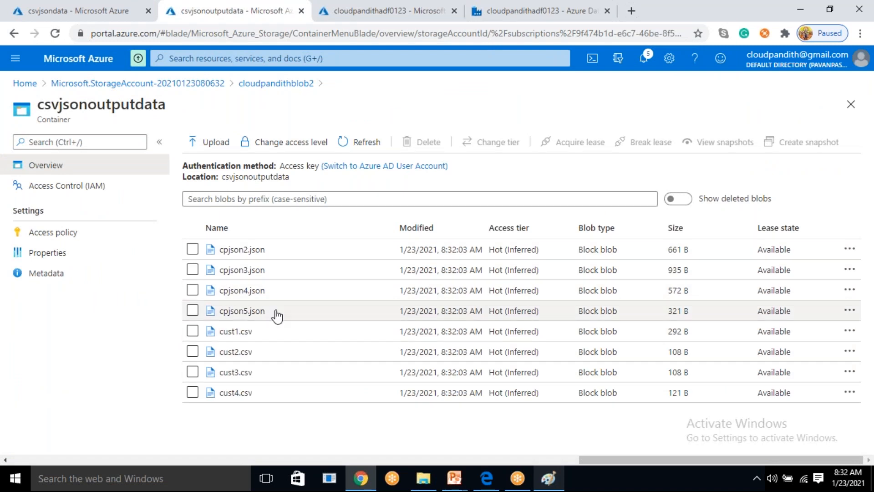
left_click(273, 294)
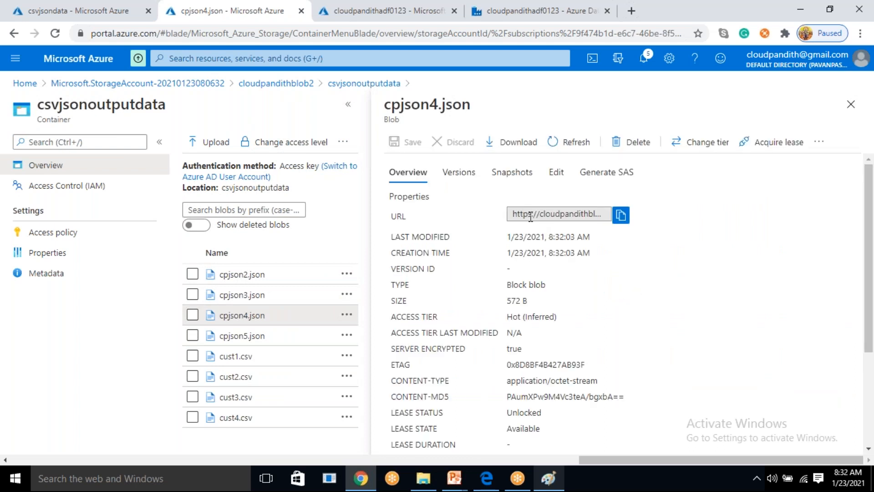
left_click(557, 172)
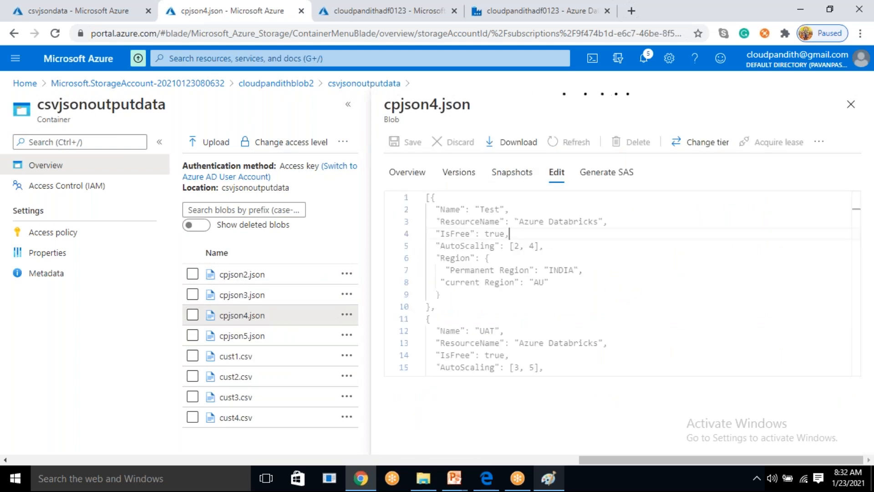
scroll(483, 264, "down", 5)
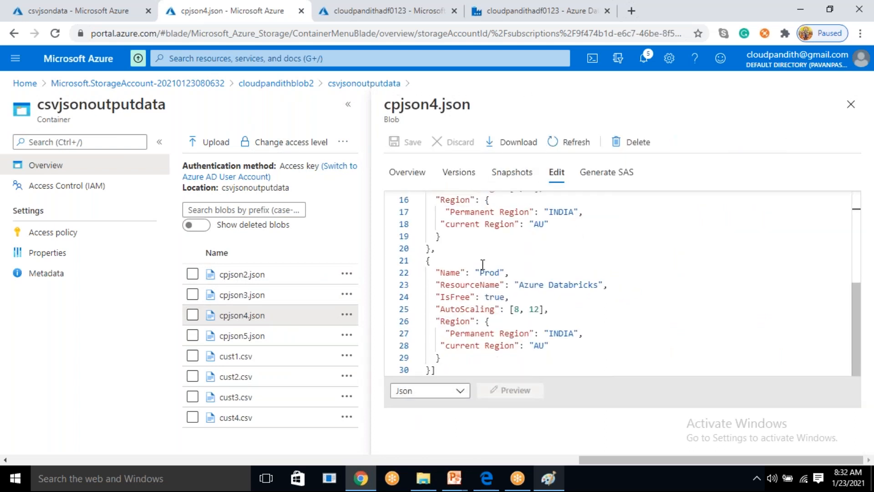
scroll(483, 264, "up", 5)
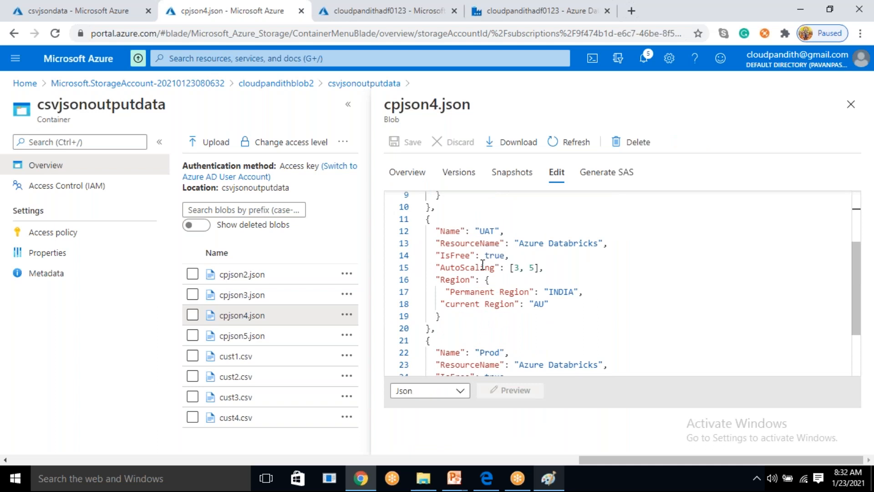
left_click(850, 104)
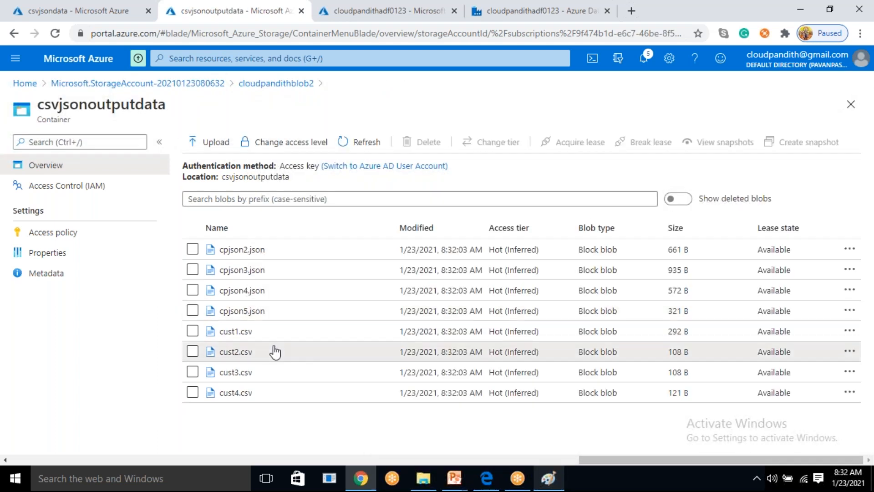
Open cust2.csv in the output container and inspect its contents
left_click(275, 352)
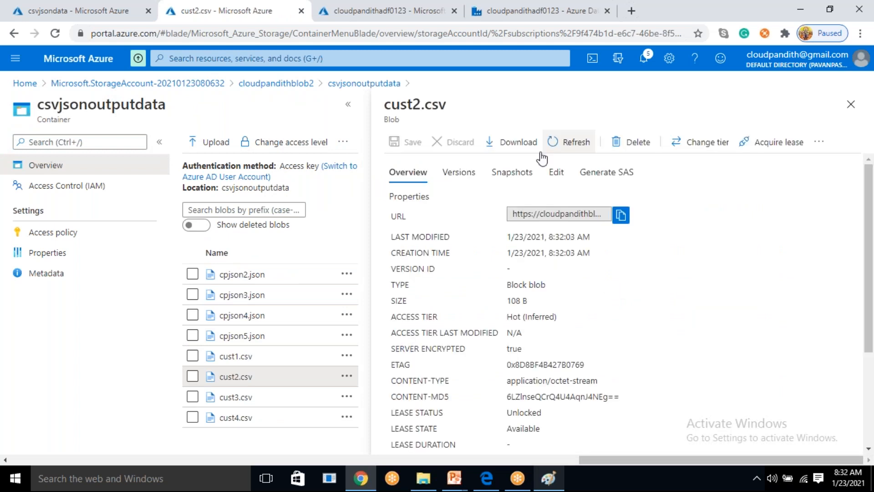
left_click(559, 178)
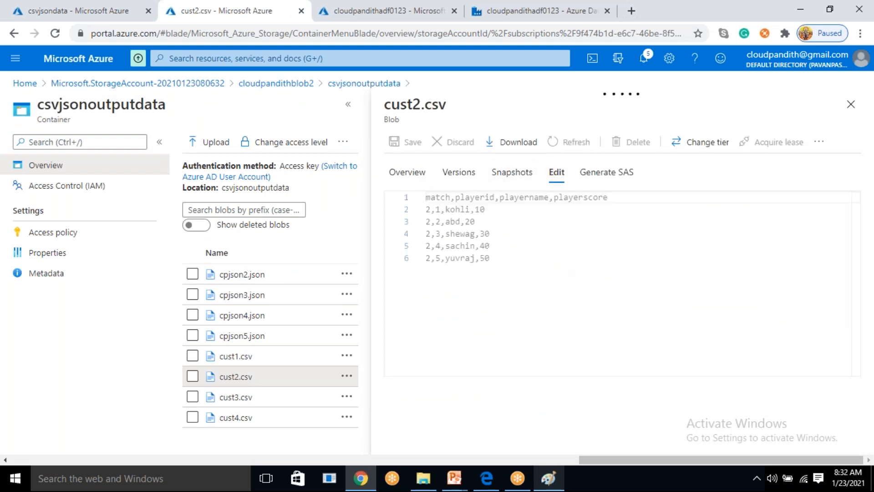
left_click_drag(489, 258, 422, 199)
left_click_drag(520, 267, 418, 198)
left_click_drag(513, 276, 492, 190)
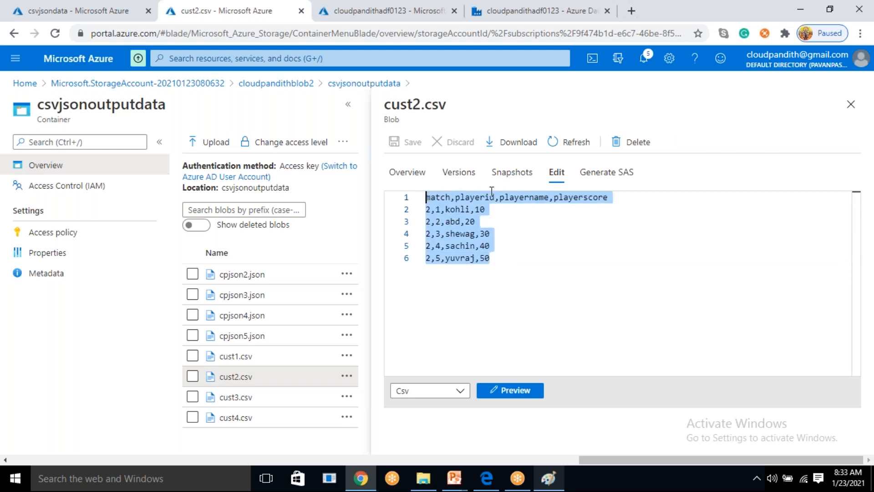
left_click(850, 104)
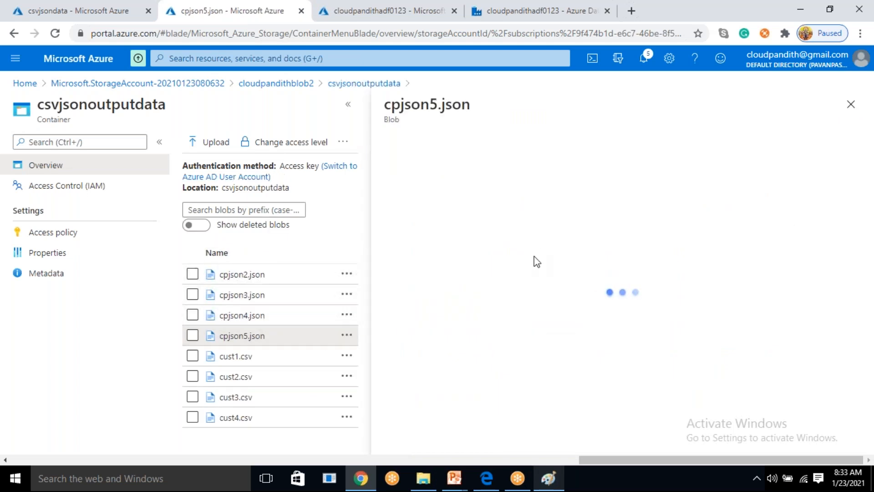
Open cpjson5.json's contents in the editor view, inspect the JSON, and close the blob view
left_click(556, 172)
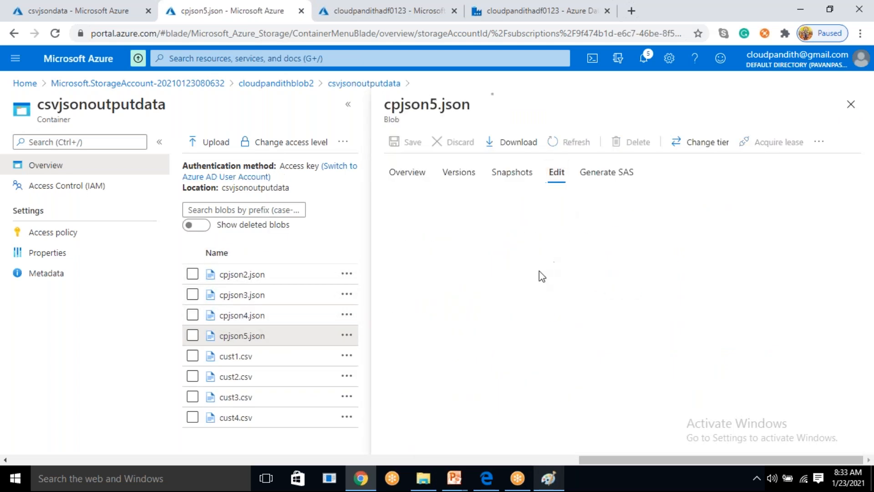
left_click_drag(661, 342, 451, 222)
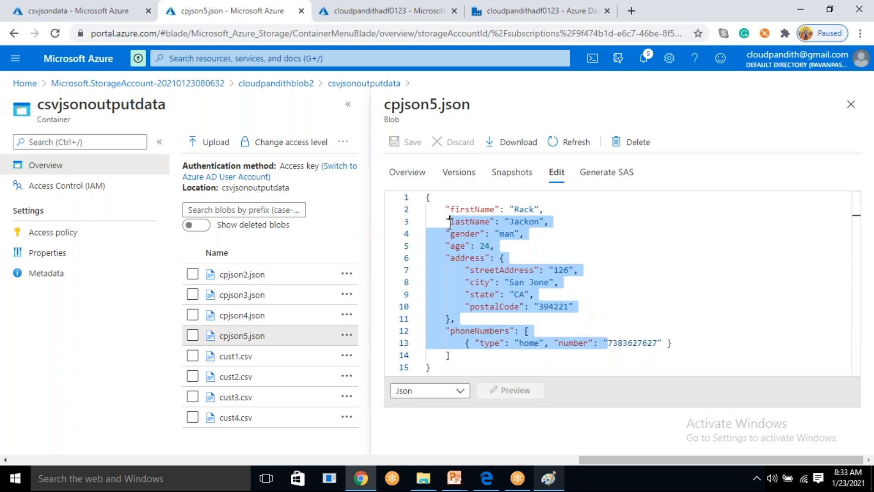
left_click(626, 286)
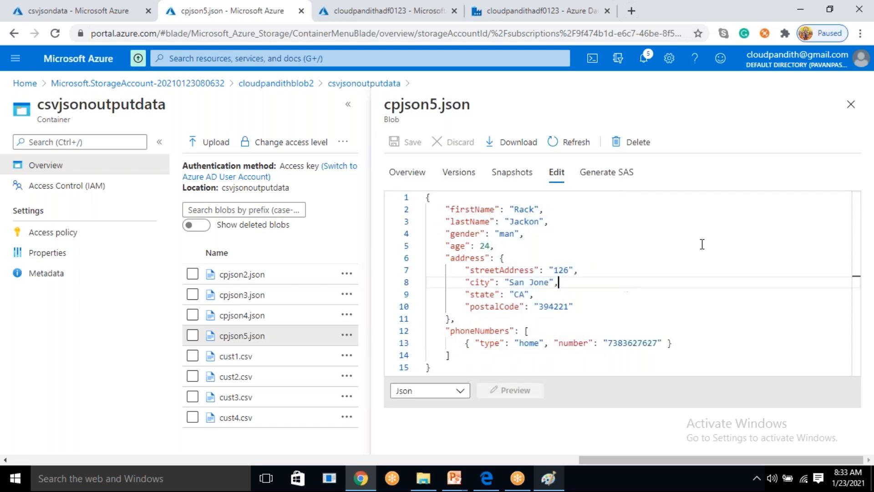
left_click(850, 104)
Back in the pipeline, set the copy activity's source wildcard file name to *.csv
left_click(514, 8)
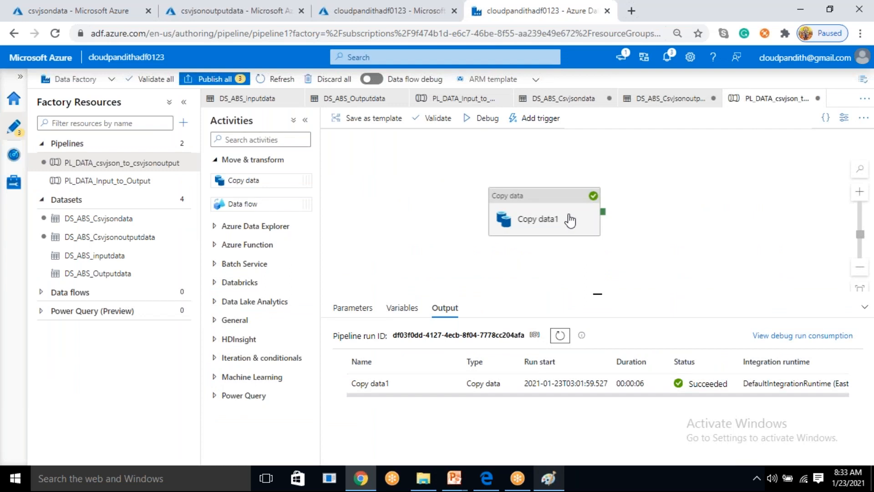
left_click(353, 308)
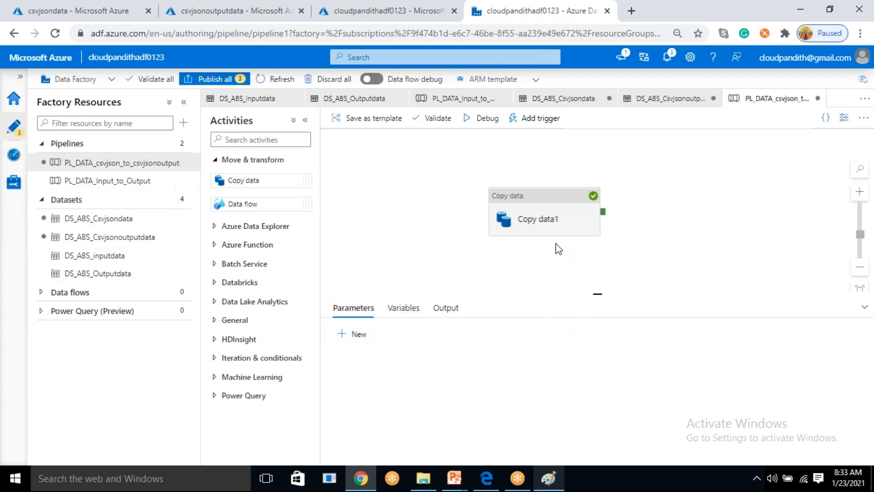
left_click(547, 210)
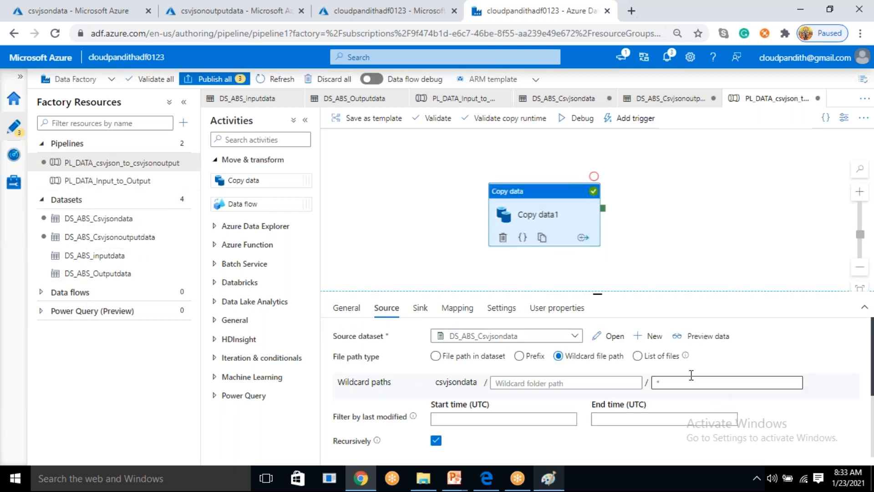
left_click(683, 382)
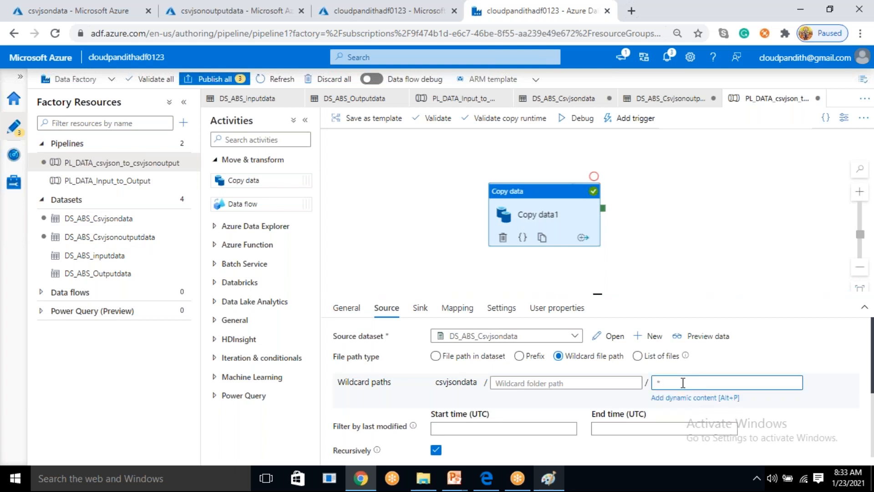
Select all eight files in the csvjsonoutputdata container and delete them
left_click(228, 10)
left_click(192, 249)
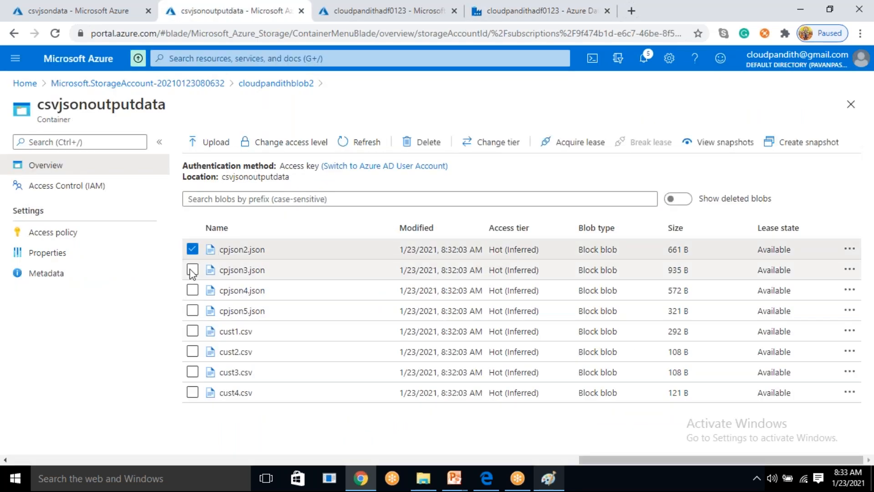
left_click(193, 270)
left_click(192, 290)
left_click(192, 310)
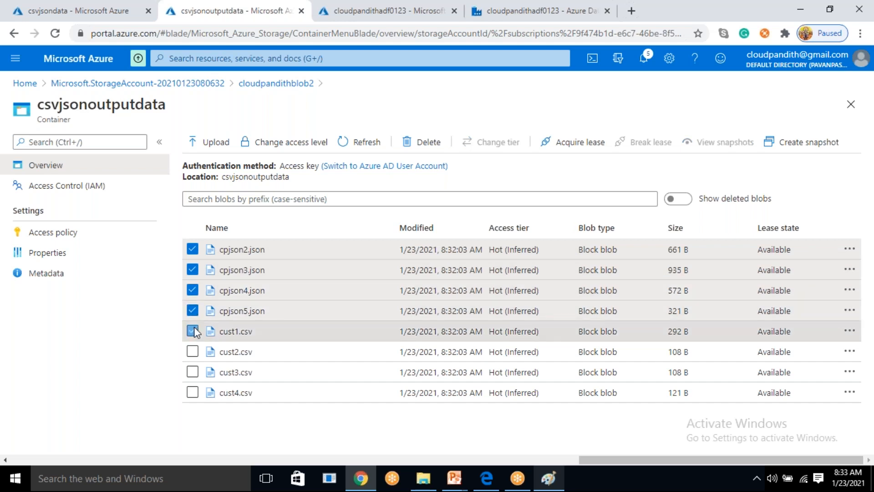
left_click(192, 331)
left_click(192, 352)
left_click(192, 372)
left_click(192, 393)
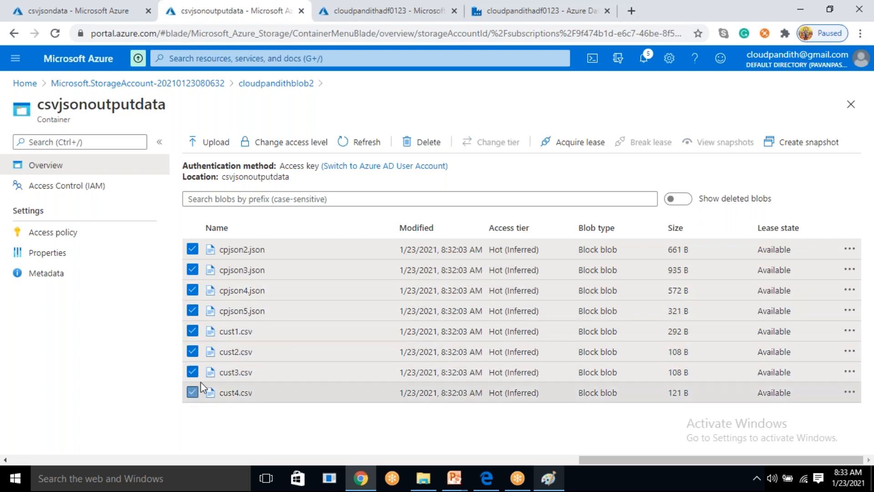
left_click(424, 144)
left_click(208, 314)
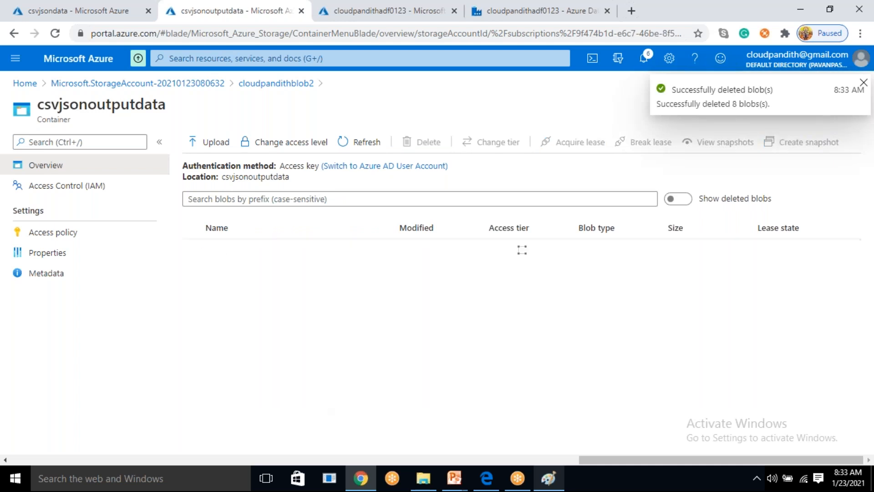
Publish all pending pipeline and dataset changes in the data factory
left_click(536, 6)
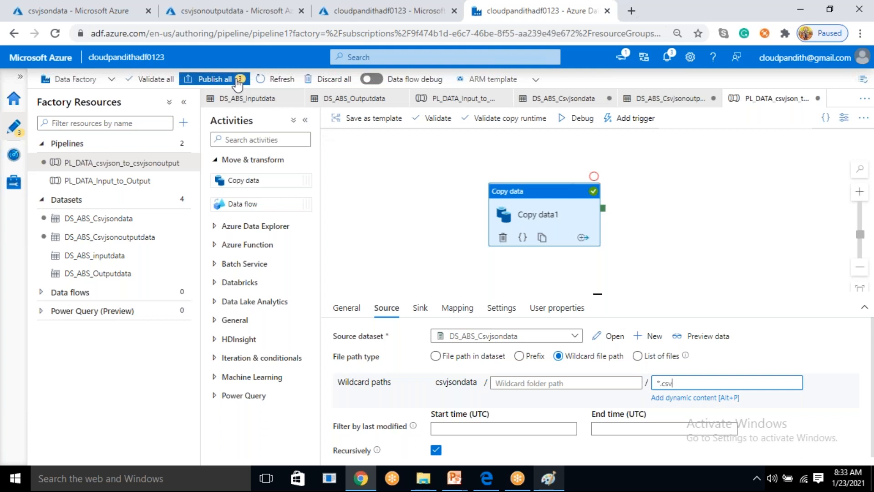
left_click(215, 80)
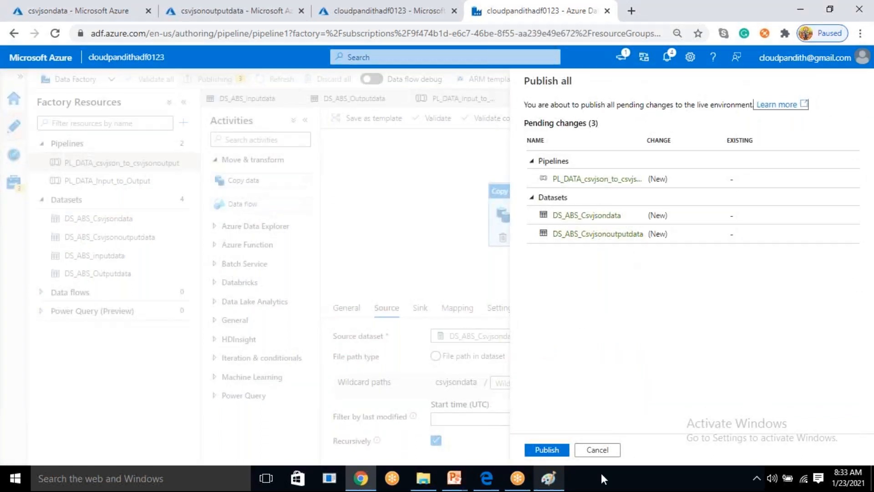
left_click(551, 452)
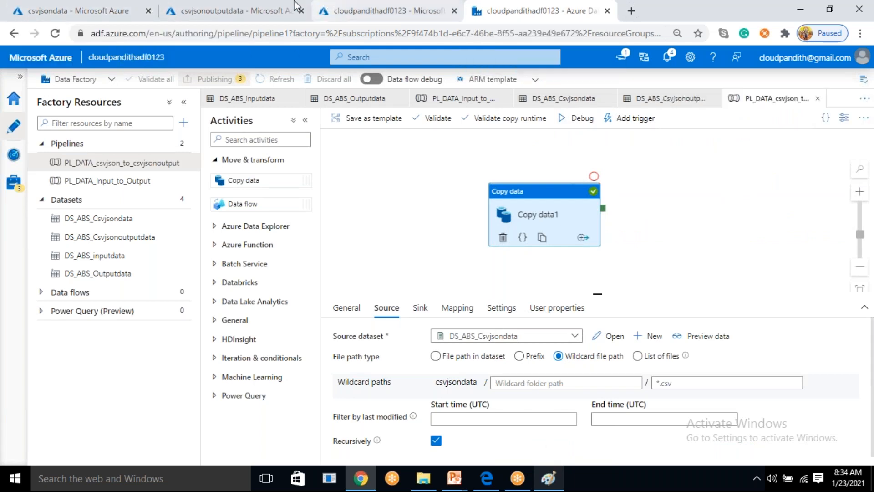
Open the container list of the cloudpandithblob1 storage account
left_click(248, 9)
left_click(139, 9)
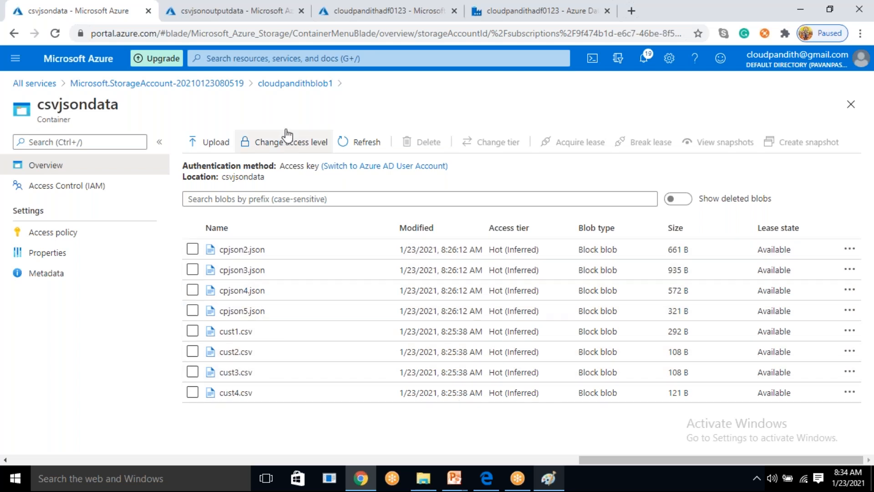
left_click(295, 84)
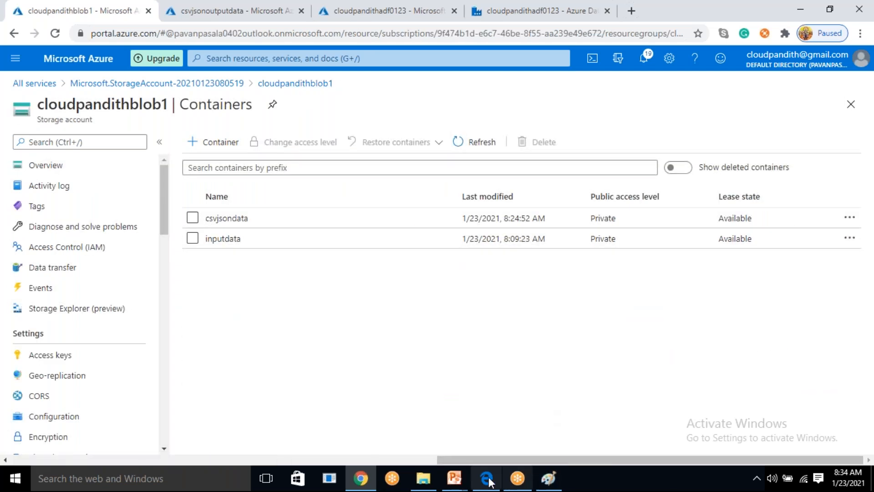
Switch to Paint and add a custempdata text label inside the blob1 box of the diagram
left_click(549, 478)
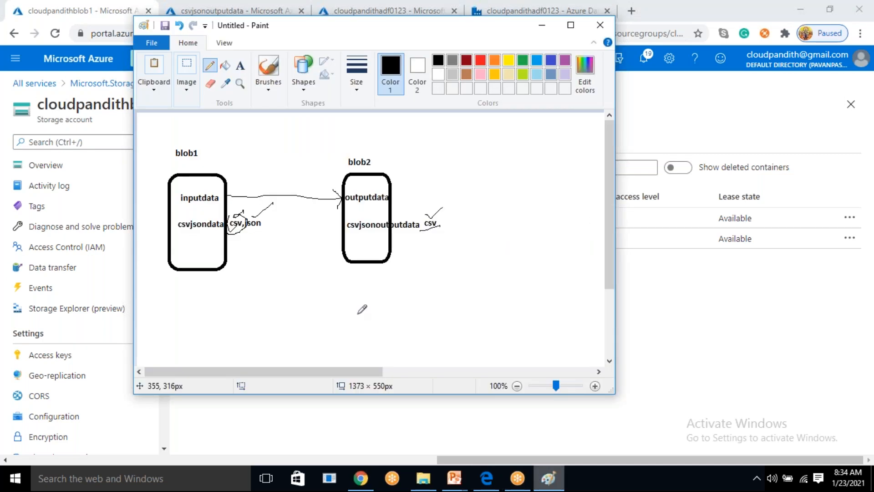
left_click(240, 65)
left_click_drag(180, 247, 243, 263)
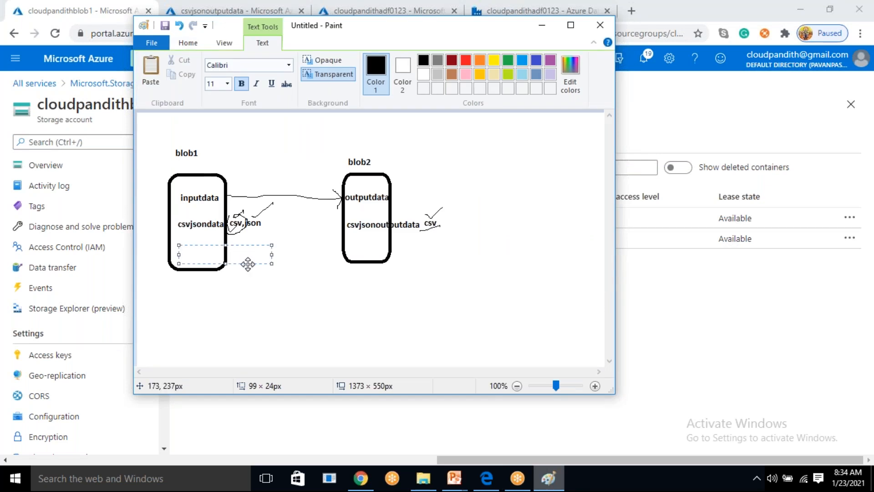
type("custempdata")
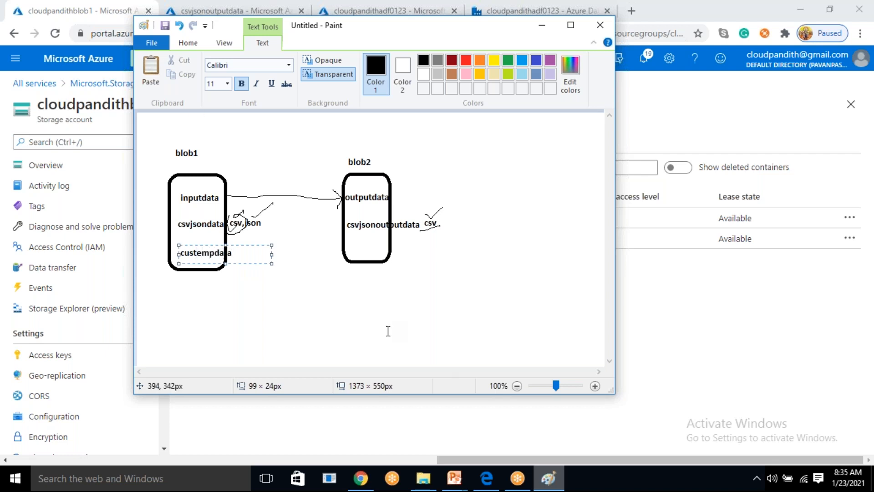
left_click(353, 287)
Add a custempouptutdata text label inside the blob2 box of the diagram
left_click_drag(354, 245, 430, 253)
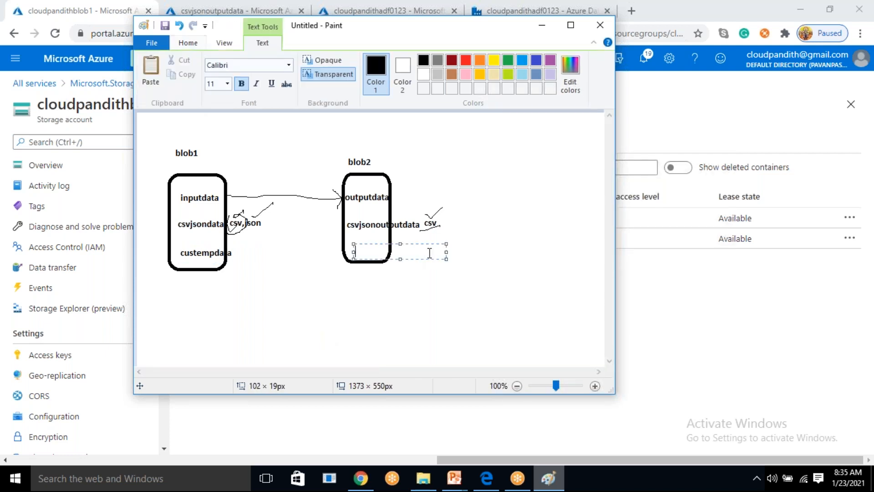
type("custempouptutdata")
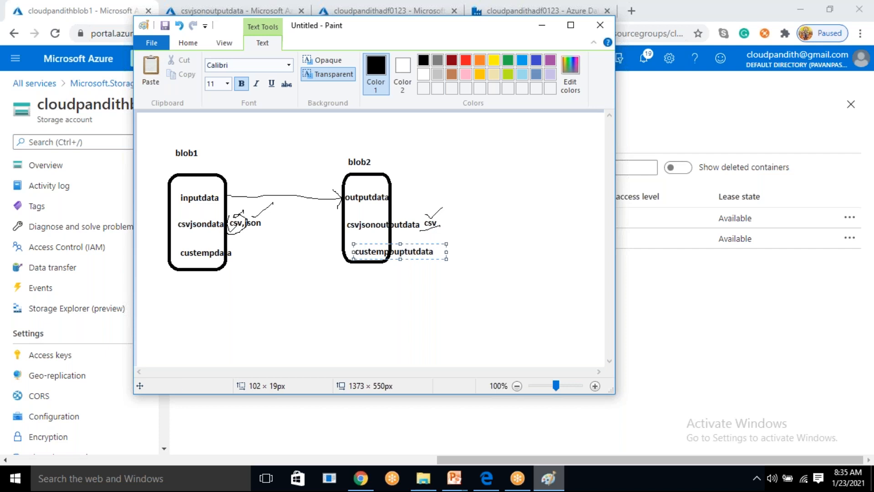
left_click(317, 309)
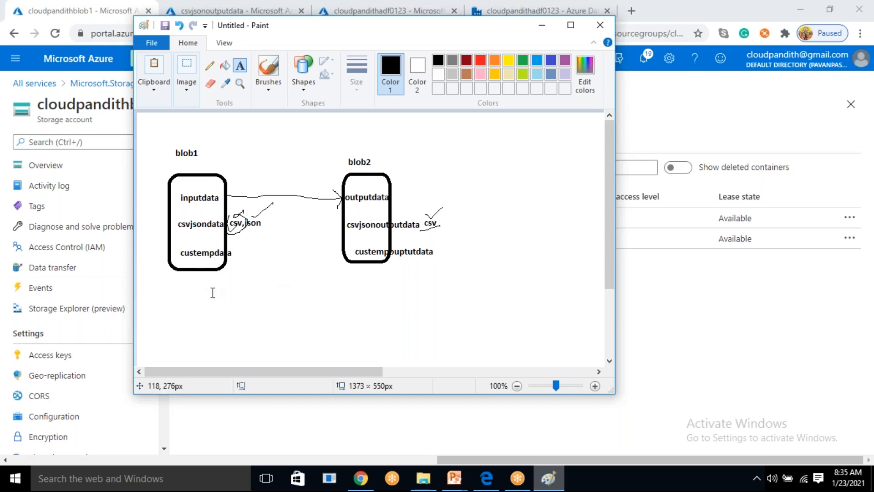
Add the text cust.csv,emp.csv beside the custempdata label
left_click(211, 67)
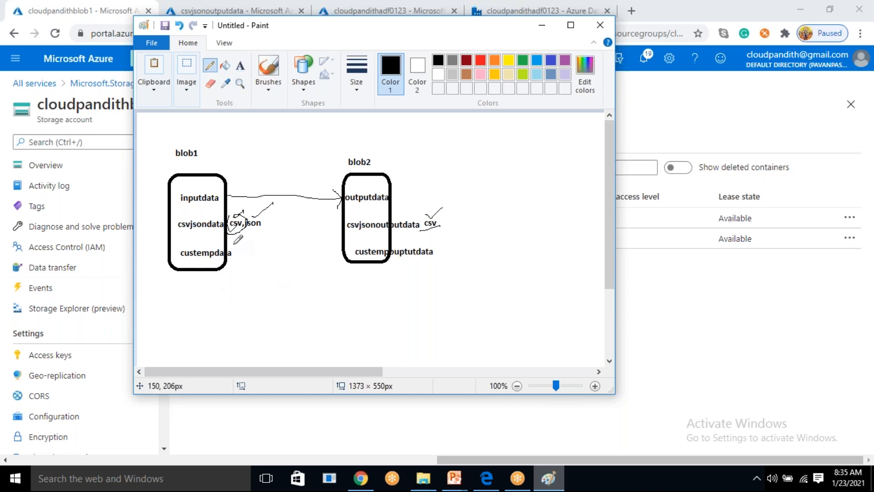
left_click(240, 67)
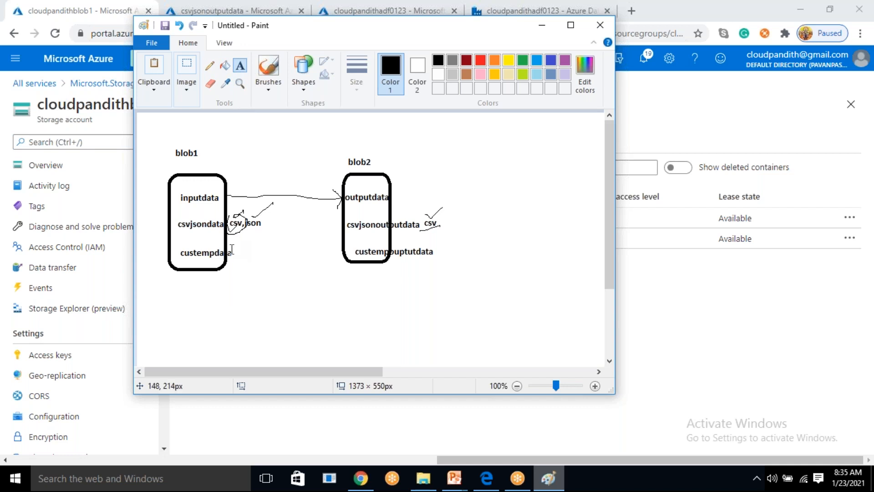
left_click_drag(233, 246, 259, 259)
type("cust,em")
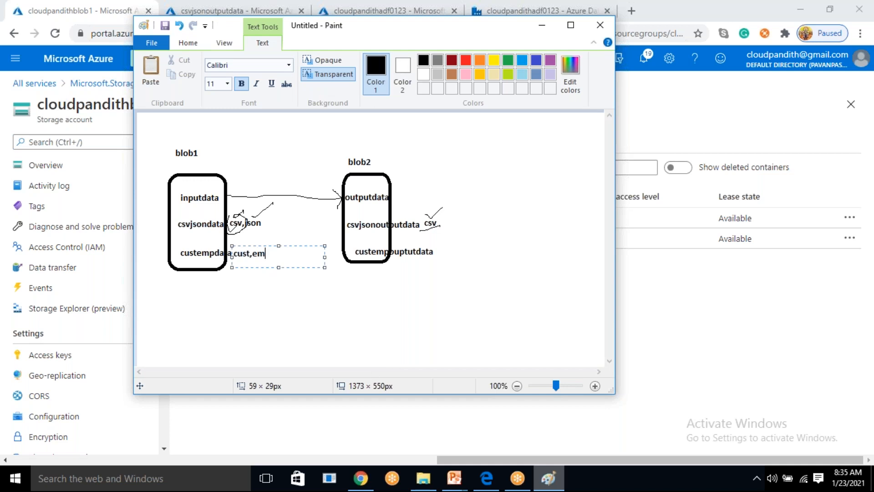
type("p.csv")
key("Left")
key("Left")
type(".csv")
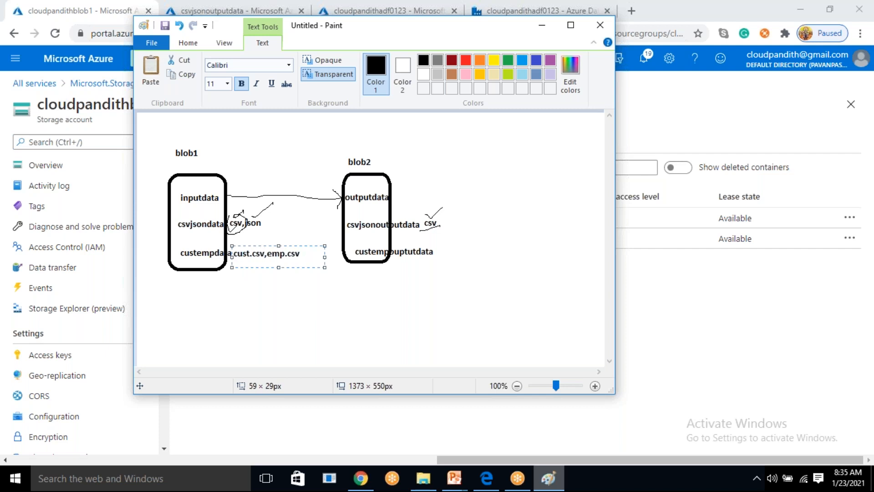
left_click(316, 293)
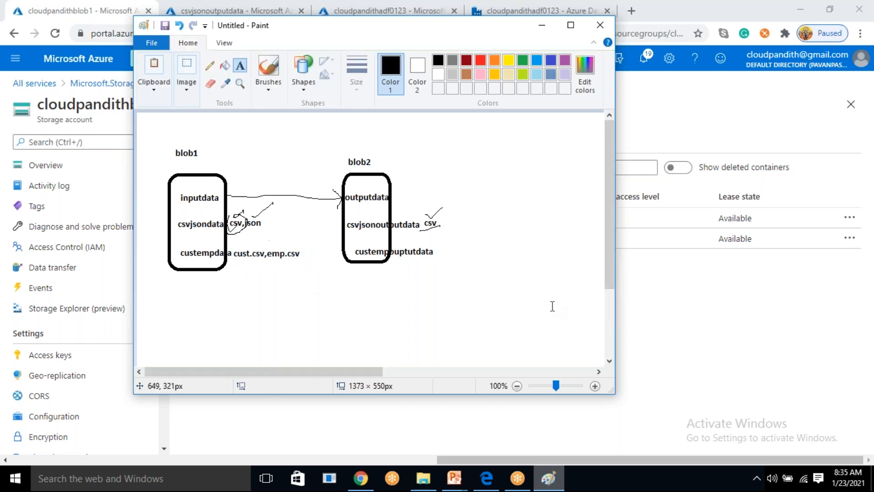
Add a cust text label beside the custempouptutdata label
left_click_drag(436, 243, 459, 253)
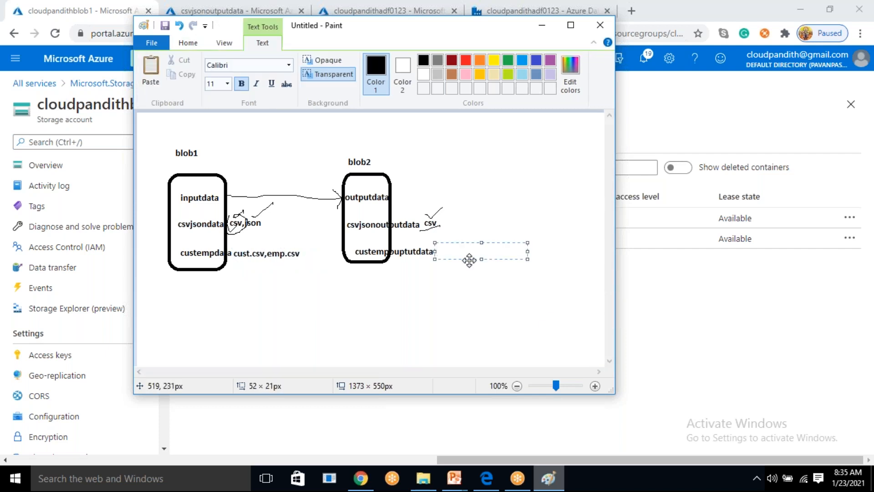
type("e")
type("cust")
left_click(461, 291)
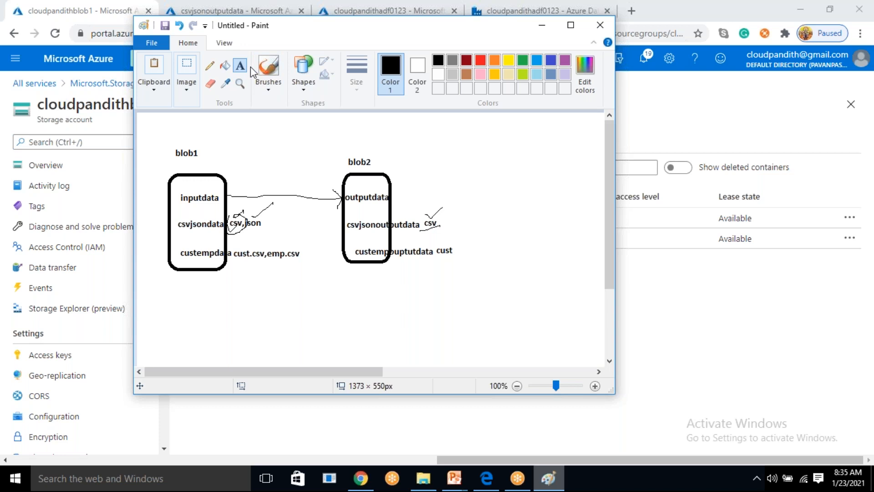
Draw check marks with the pencil next to cust.csv,emp.csv and the cust label
left_click(210, 65)
left_click_drag(239, 250, 296, 230)
left_click_drag(444, 241, 460, 236)
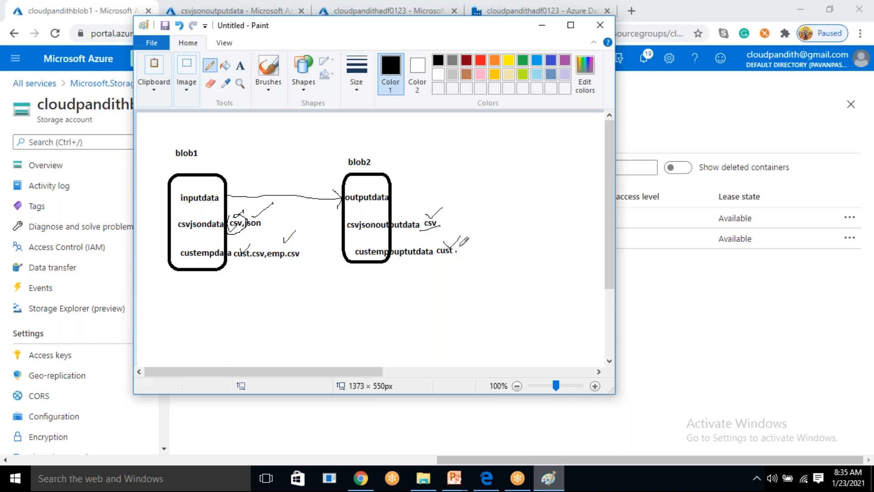
left_click_drag(457, 249, 462, 248)
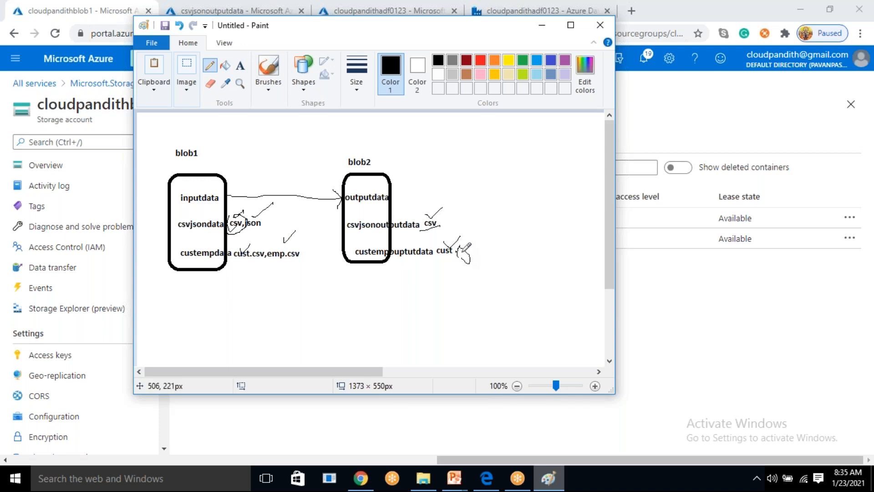
Add csv text after the cust label near blob2 and minimize Paint
left_click(240, 65)
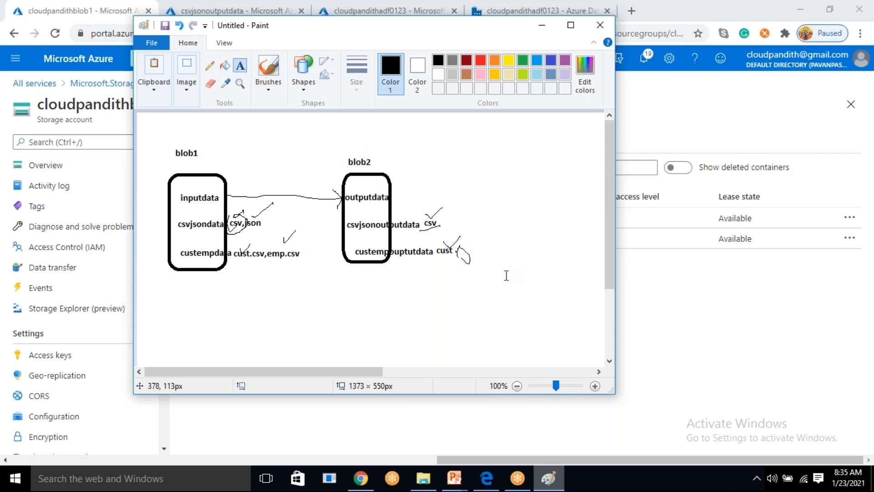
left_click(454, 246)
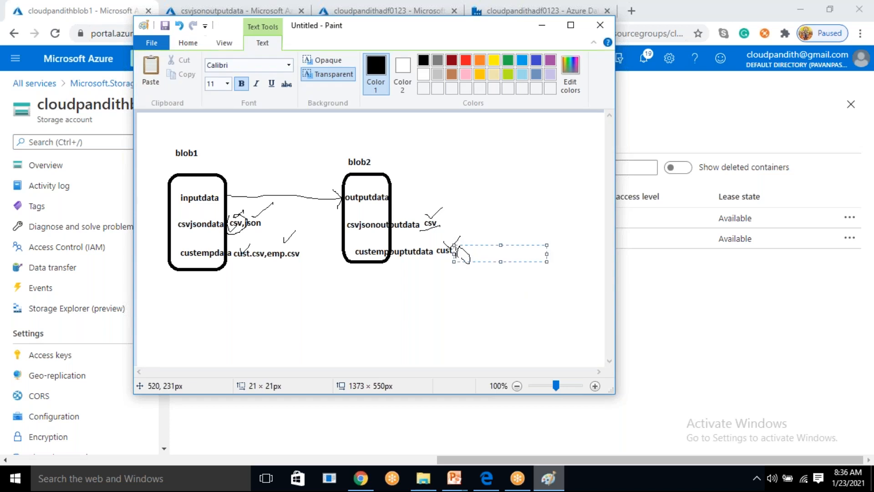
type("csv")
mouse_move(463, 241)
left_mouse_down()
mouse_move(450, 243)
mouse_move(460, 244)
left_mouse_up()
left_click(446, 275)
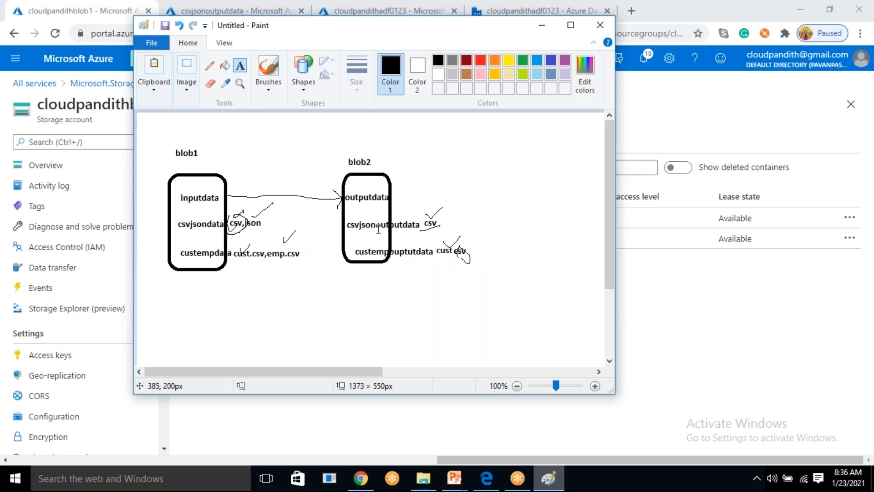
left_click(541, 25)
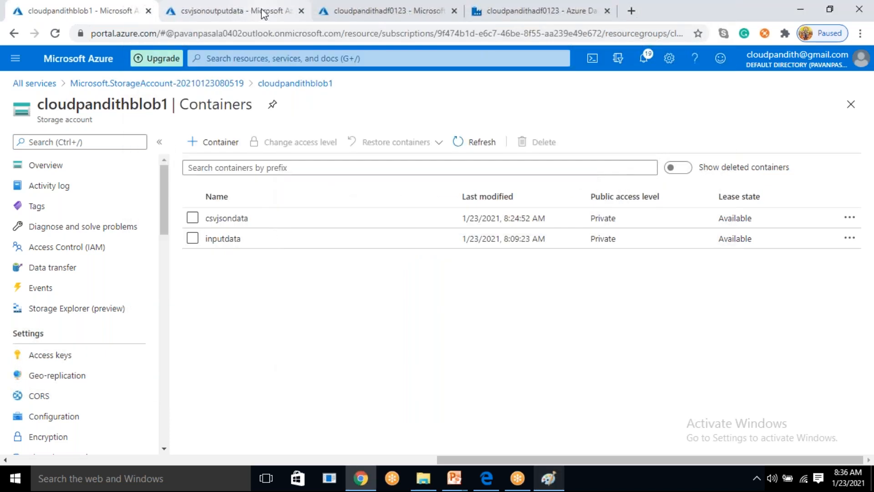
Create a new container named custempdata in the cloudpandithblob1 storage account
left_click(257, 11)
left_click(36, 5)
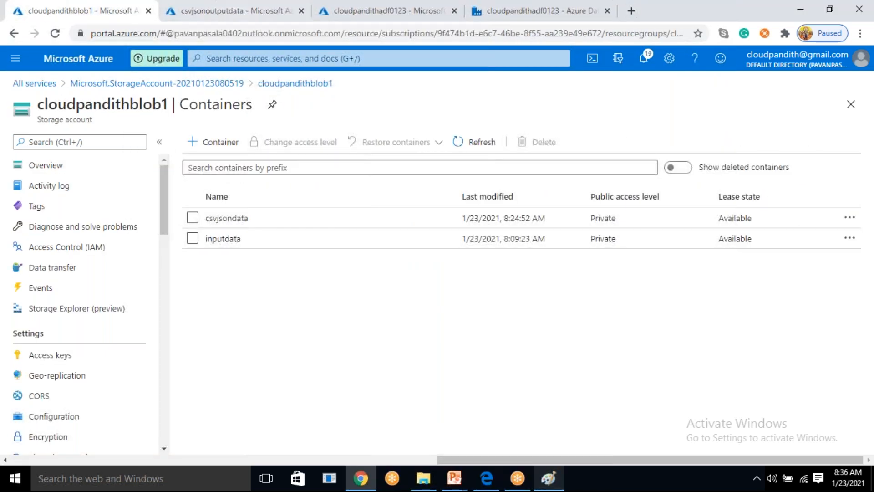
left_click(221, 144)
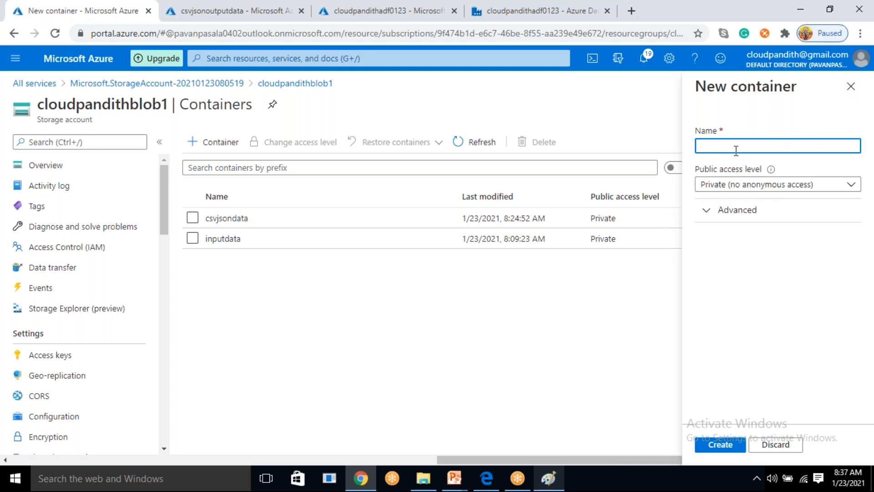
type("csvempdata")
key("BackSpace")
key("BackSpace")
left_click(725, 451)
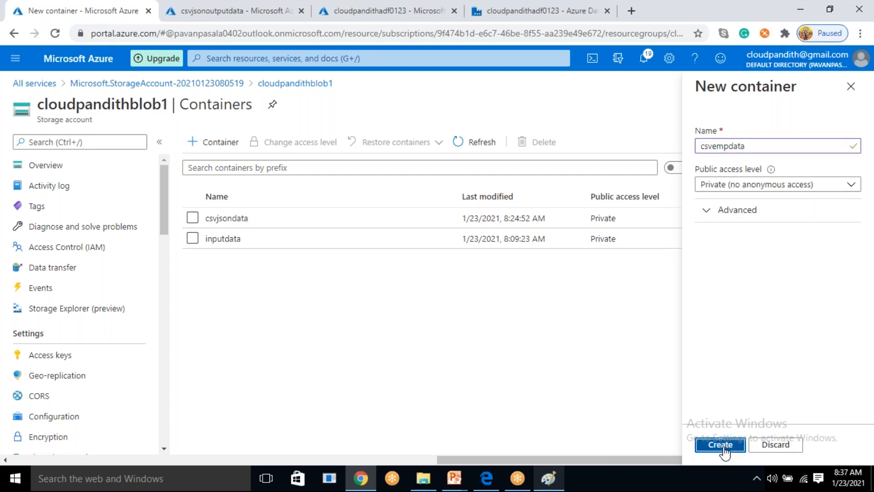
left_click(712, 151)
key("BackSpace")
key("BackSpace")
type("ust")
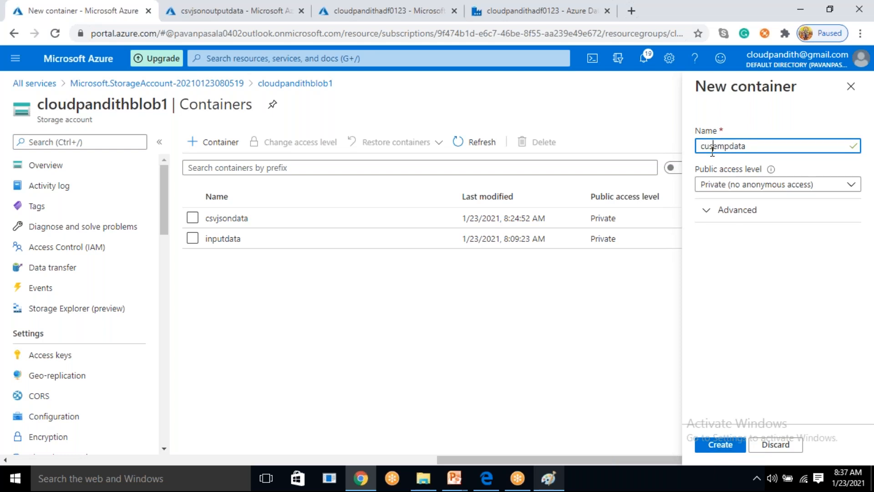
left_click(718, 442)
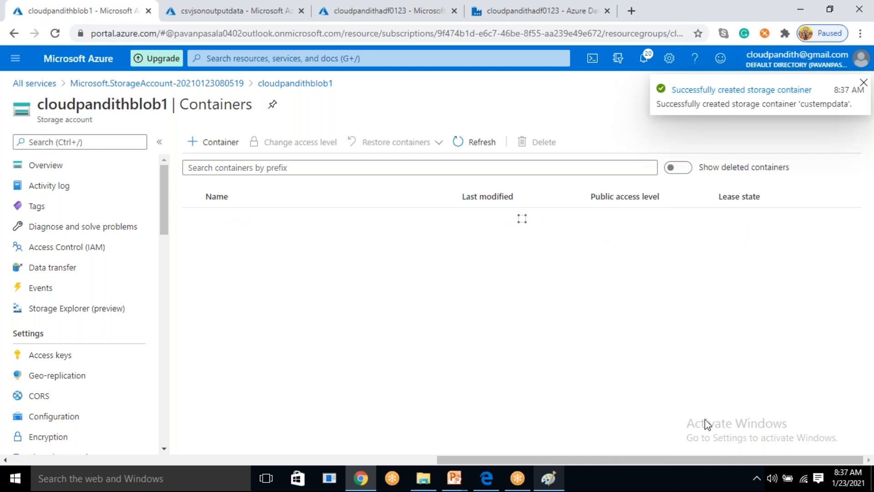
Go to the cloudpandithblob2 storage account and create a container named ustempoutputdata
left_click(240, 8)
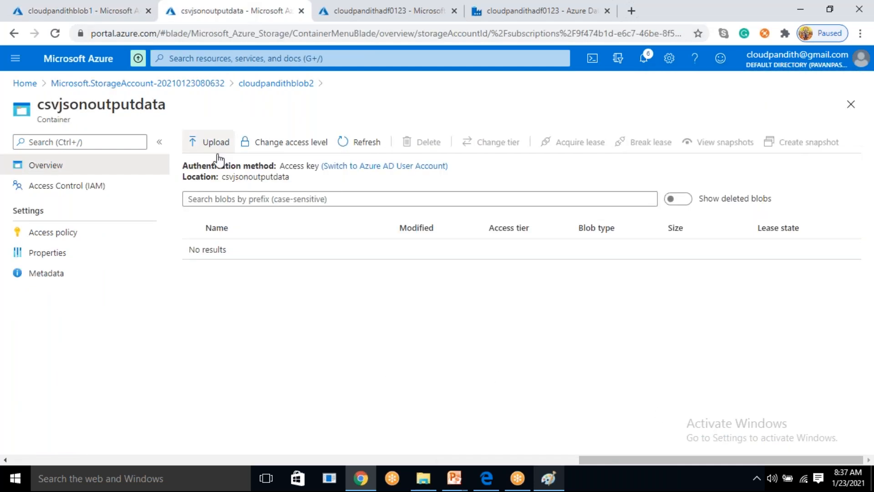
left_click(283, 84)
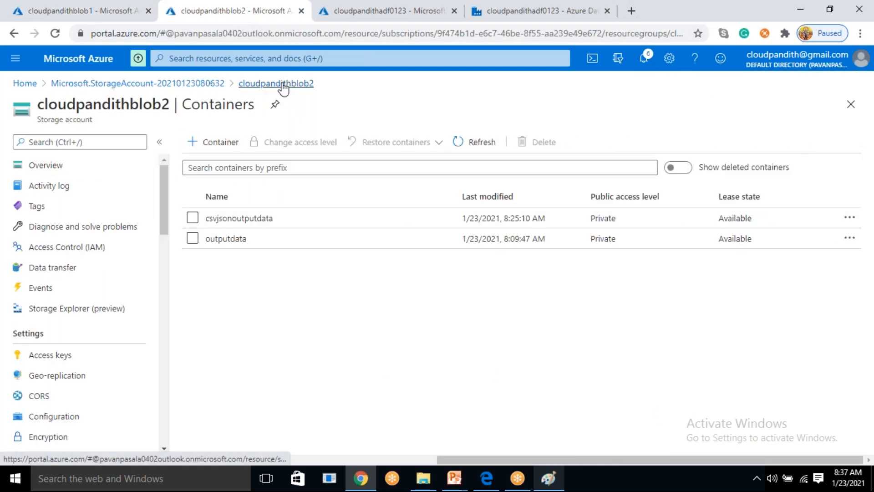
left_click(222, 143)
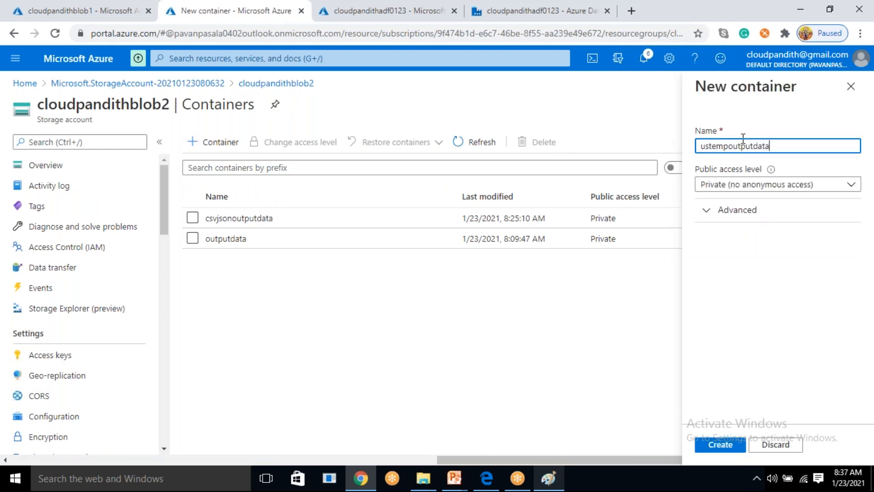
left_click(717, 443)
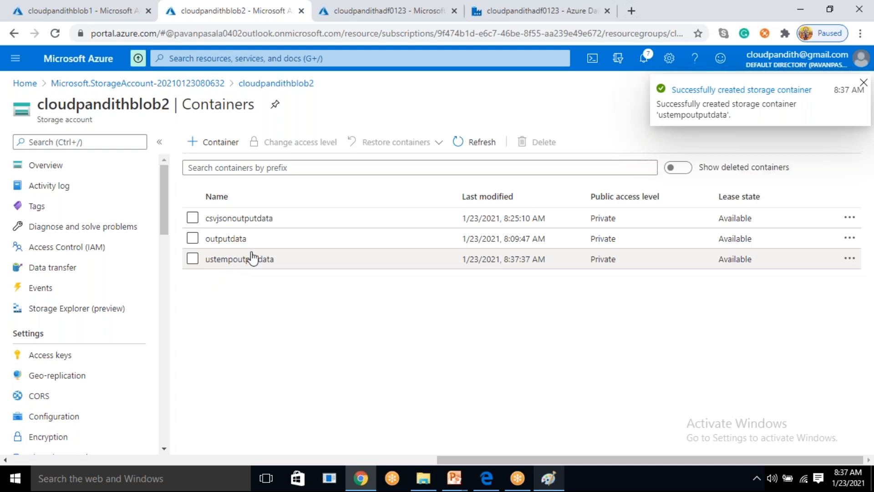
Delete the ustempoutputdata container
left_click(193, 259)
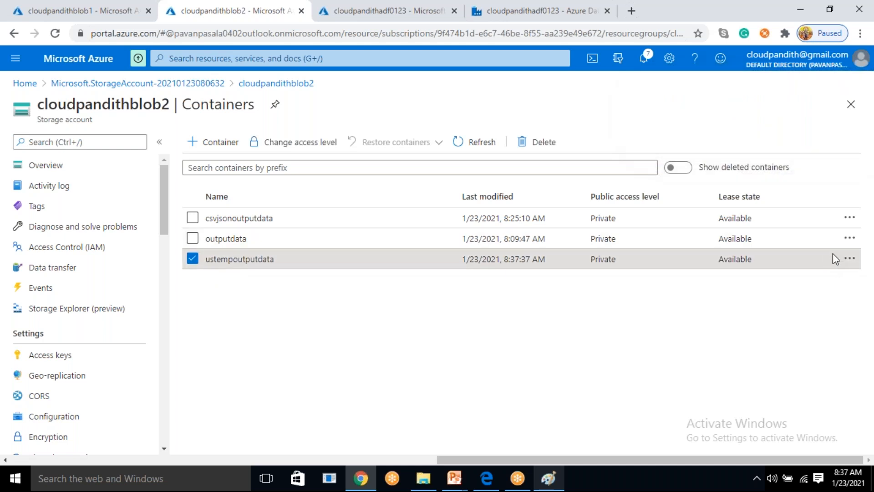
left_click(849, 258)
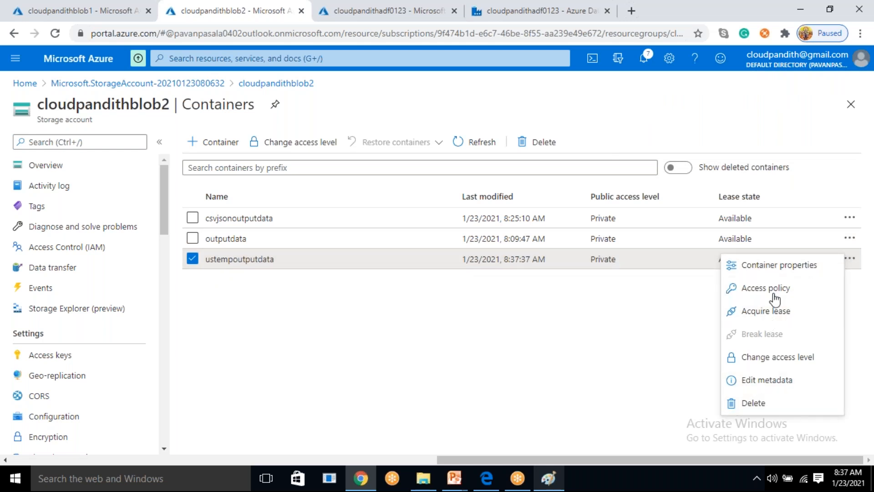
left_click(390, 380)
left_click(849, 258)
left_click(766, 400)
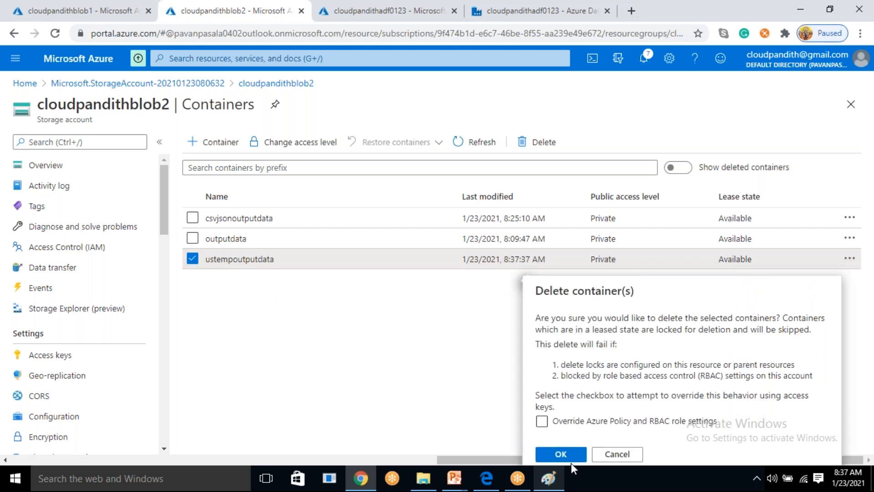
left_click(561, 453)
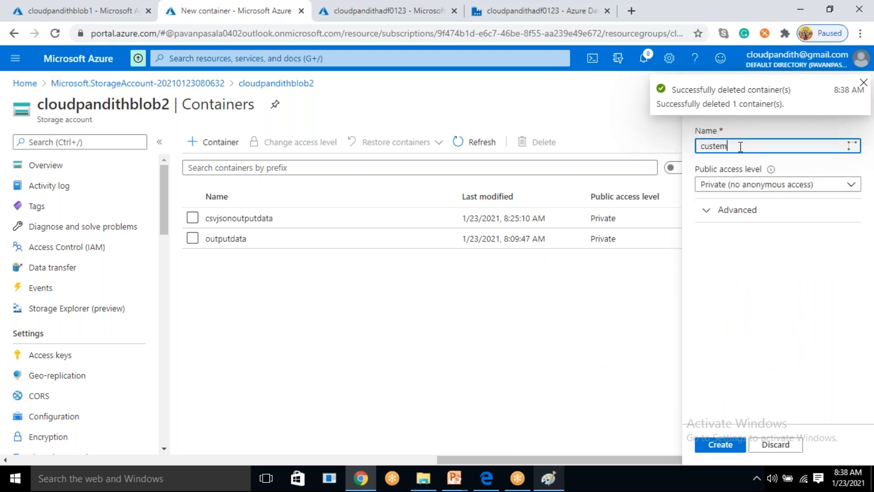
Create a container named custempoutputdata in cloudpandithblob2 and open it
key("BackSpace")
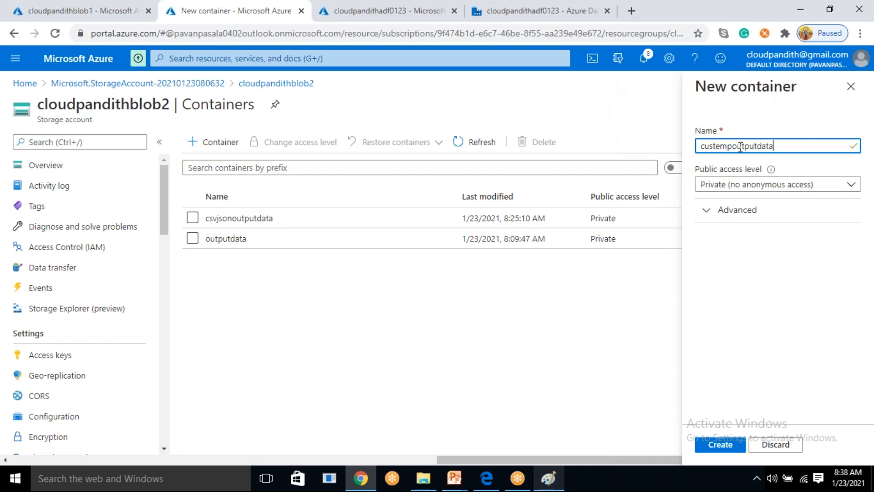
left_click(728, 446)
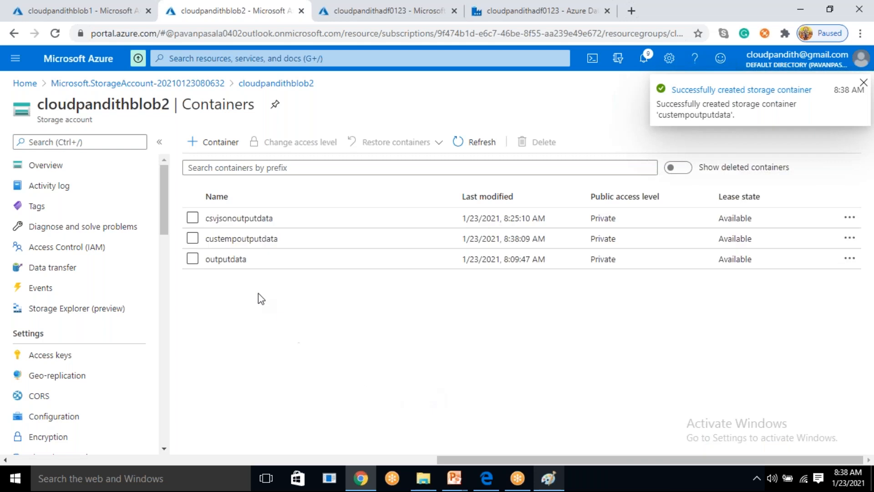
left_click(256, 240)
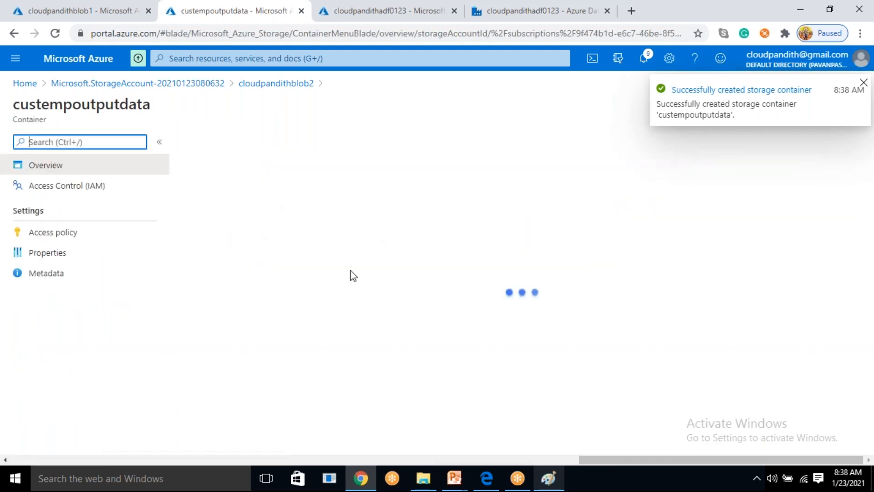
Open the custempdata container in cloudpandithblob1 and start a file upload from the set-comma folder
left_click(80, 10)
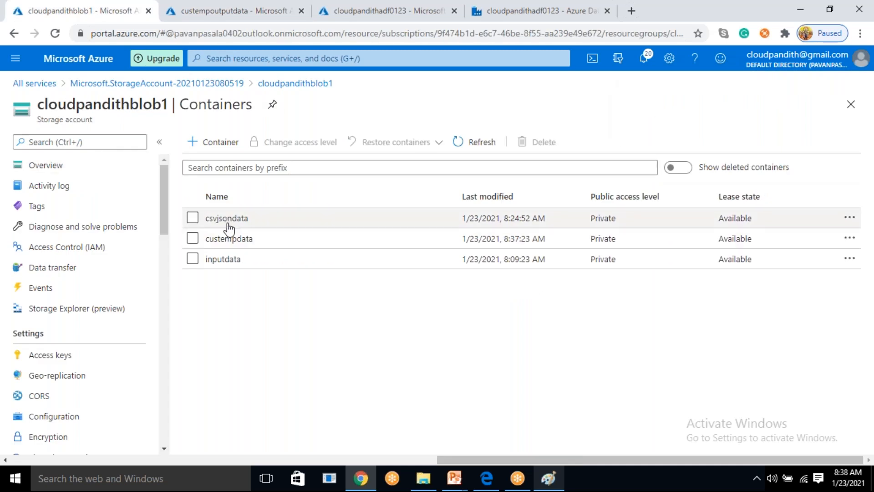
left_click(235, 242)
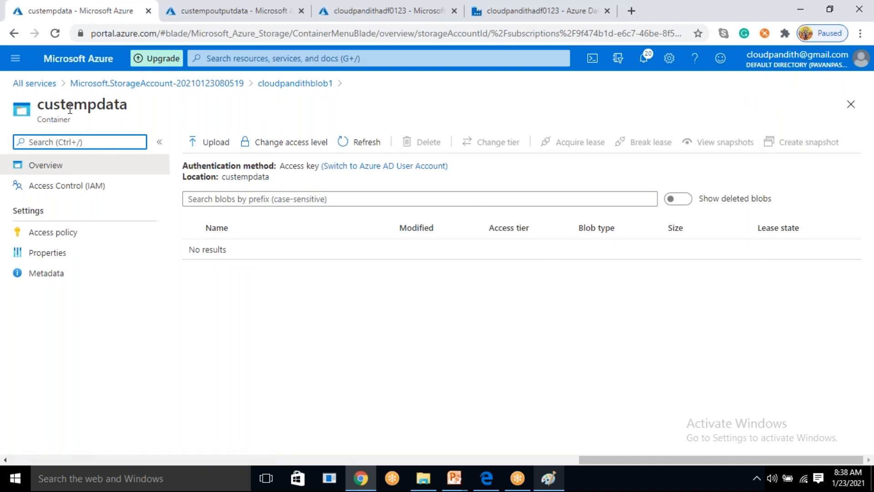
left_click_drag(66, 105, 87, 105)
left_click(218, 143)
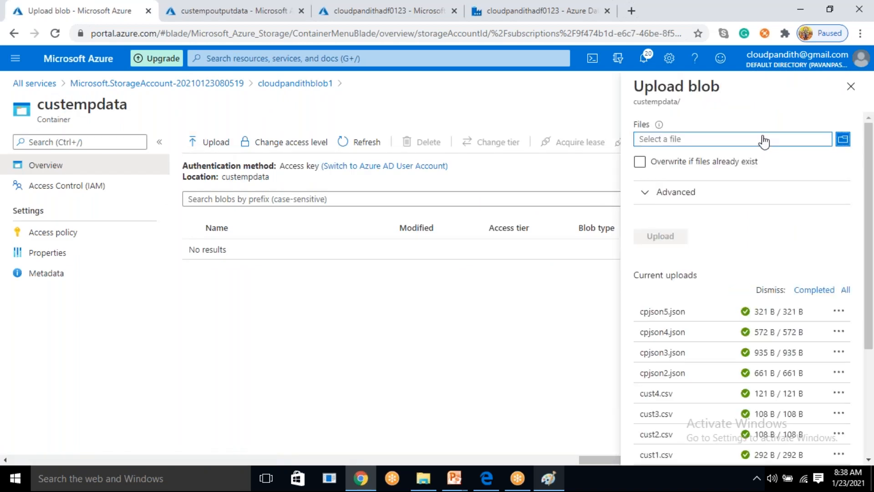
left_click(764, 142)
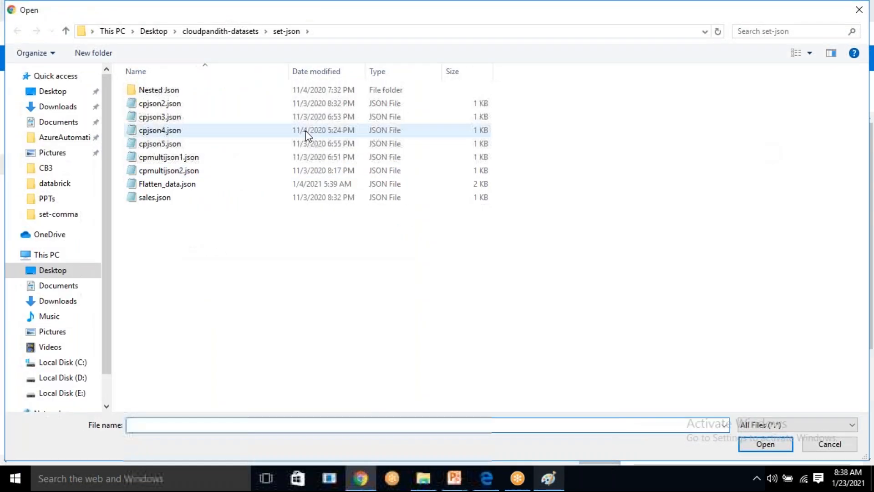
left_click(221, 31)
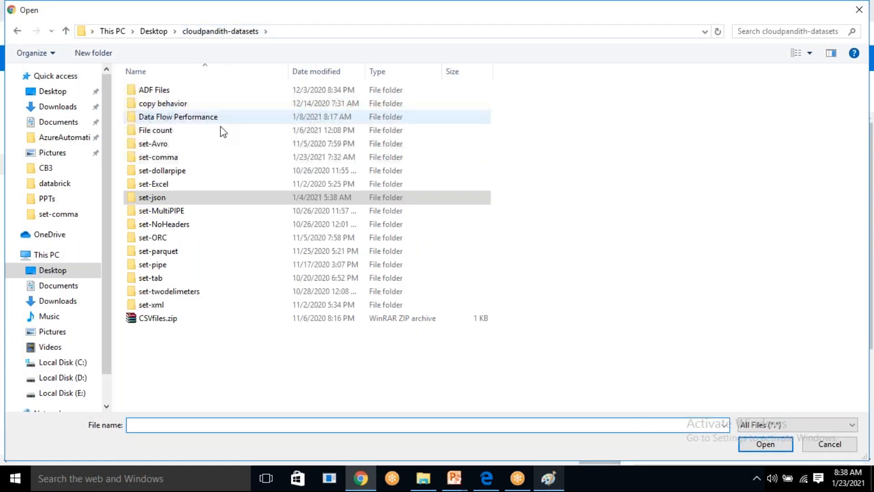
double_click(178, 145)
left_click(215, 32)
left_click(159, 157)
double_click(160, 158)
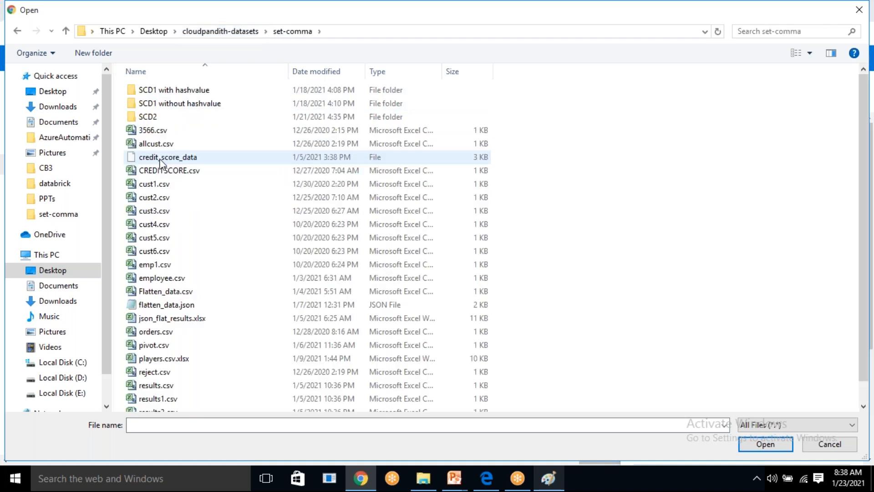
Upload cust1.csv, cust2.csv, cust3.csv, cust5.csv, emp1.csv and employee.csv into the custempdata container
left_click(158, 186)
left_click(157, 197, "ctrl")
left_click(156, 210, "ctrl")
left_click(156, 237, "ctrl")
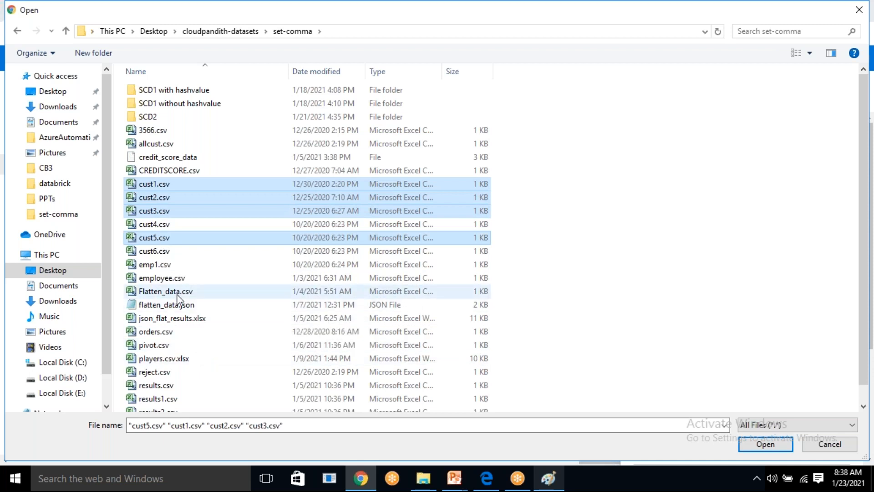
left_click(163, 265, "ctrl")
left_click(164, 278, "ctrl")
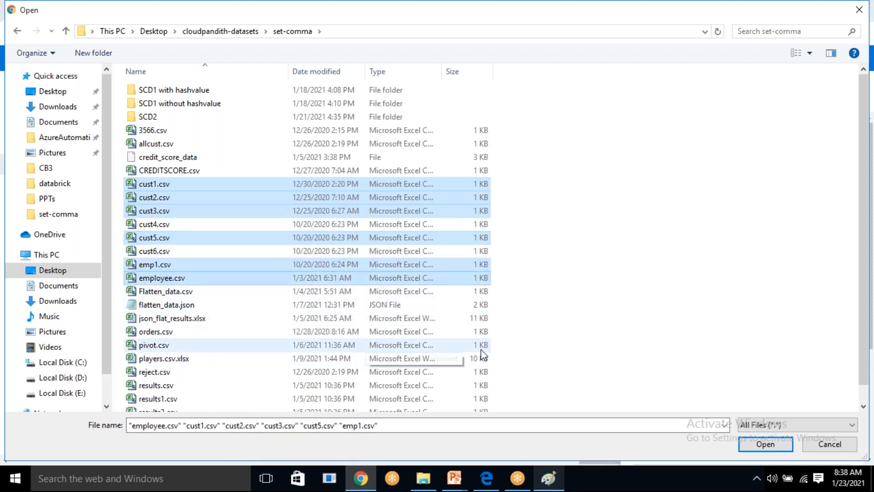
left_click(766, 444)
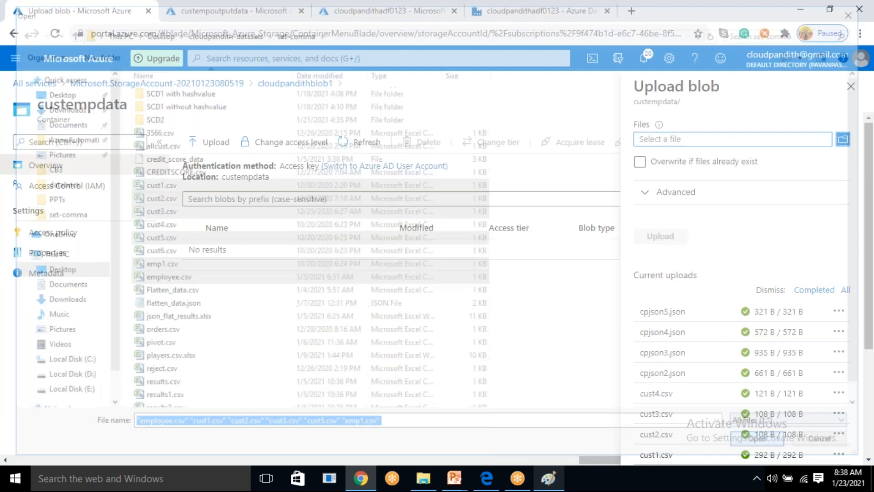
left_click(671, 246)
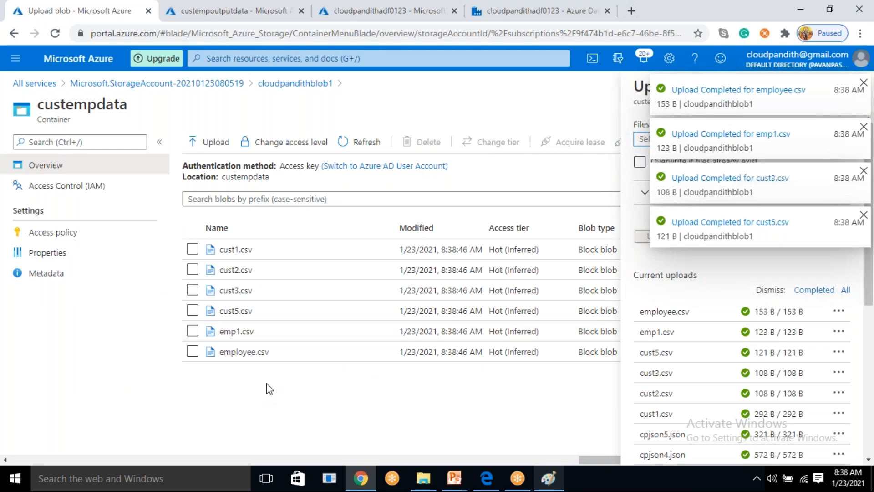
left_click(851, 87)
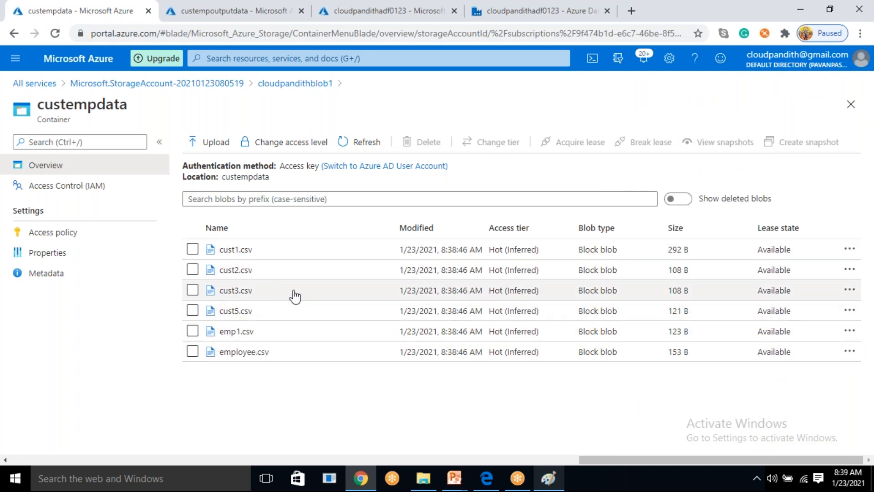
In the data factory, start a new Azure Blob Storage dataset with DelimitedText format
left_click(541, 8)
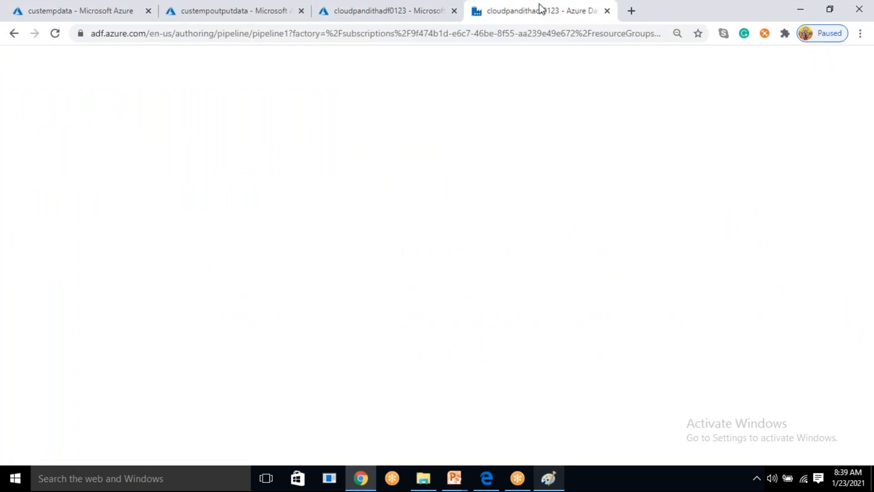
left_click(182, 199)
left_click(191, 218)
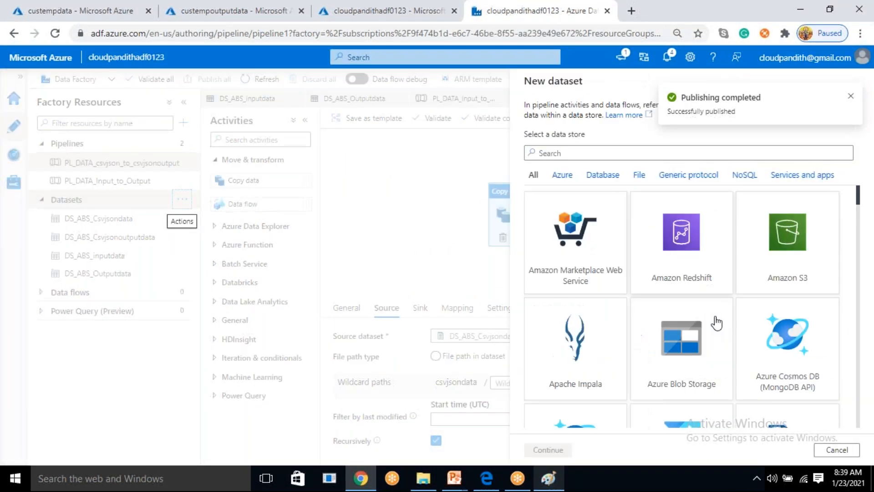
left_click(703, 341)
left_click(557, 450)
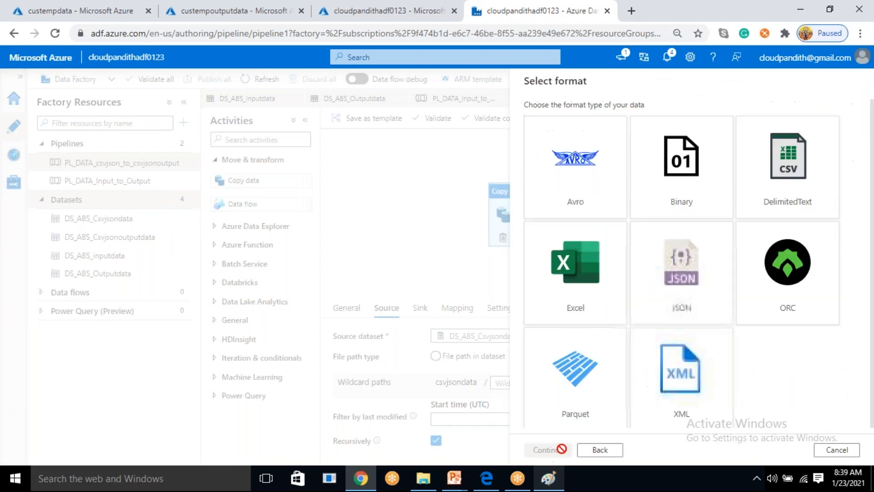
left_click(787, 164)
left_click(548, 450)
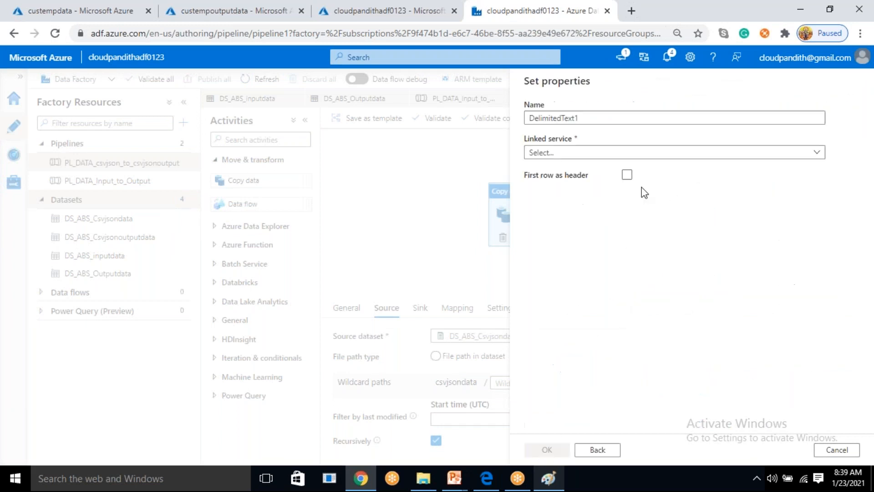
Name the new dataset DS_ABS_Custempdata and set its linked service to LS_ABS_Blob1connection
key("BackSpace")
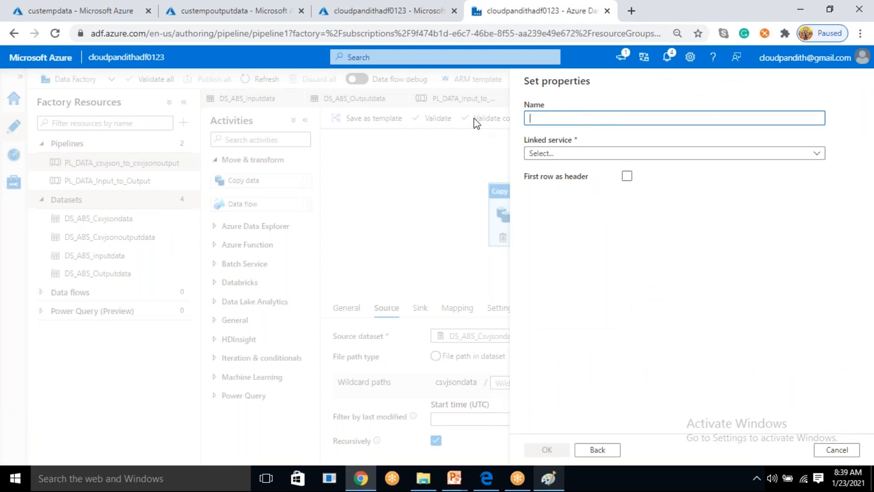
type("DS_ABS_Cust")
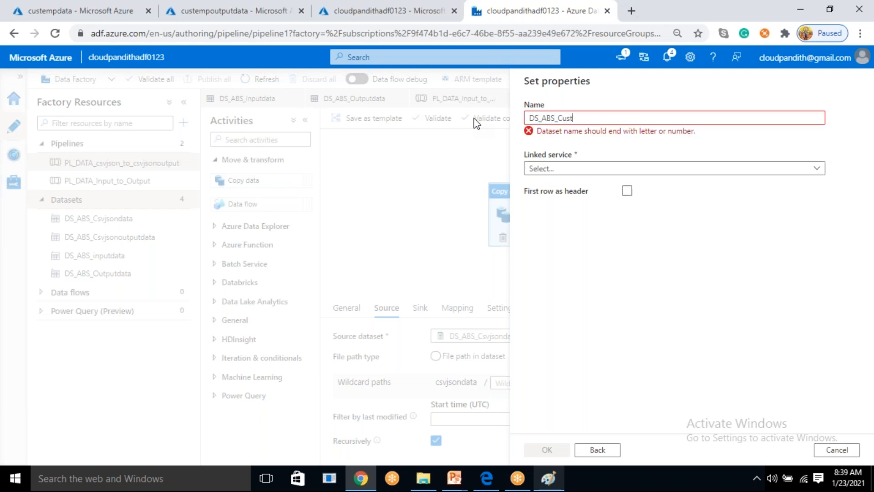
type("empdata")
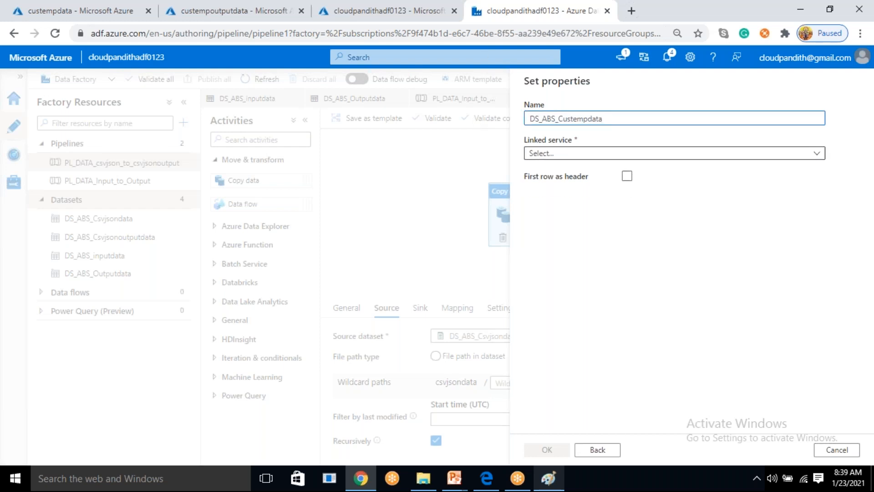
left_click(554, 153)
left_click(570, 231)
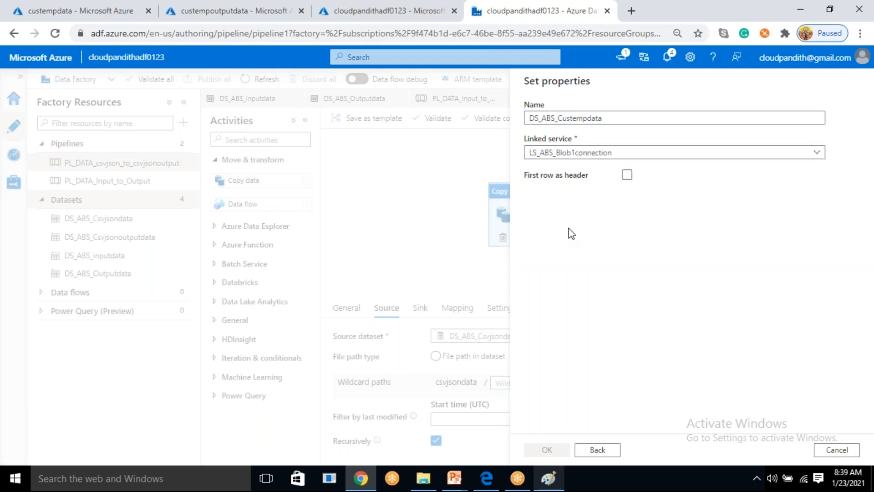
Browse to the custempdata container as the file path, enable first row as header, and create the dataset
left_click(833, 188)
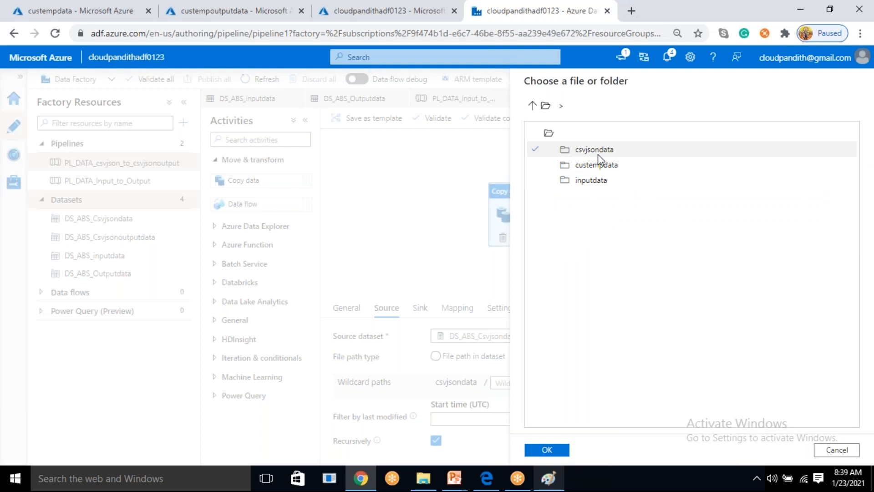
double_click(597, 165)
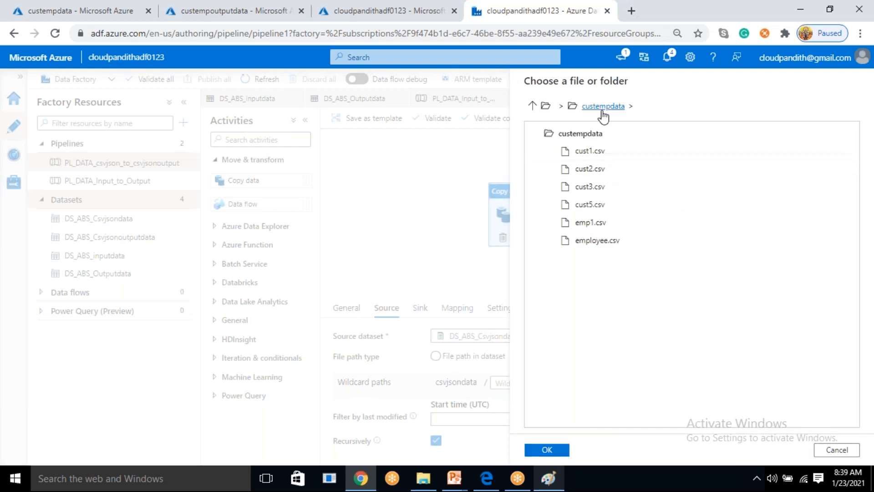
left_click(546, 449)
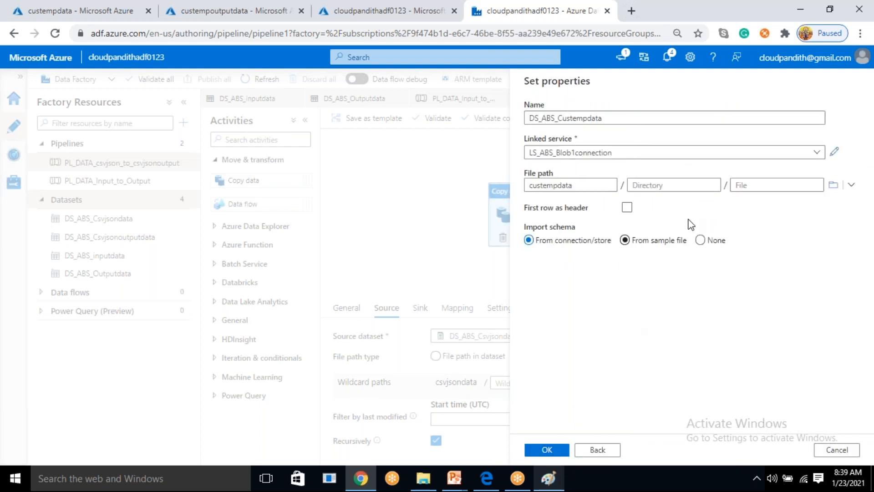
left_click(627, 207)
left_click(556, 451)
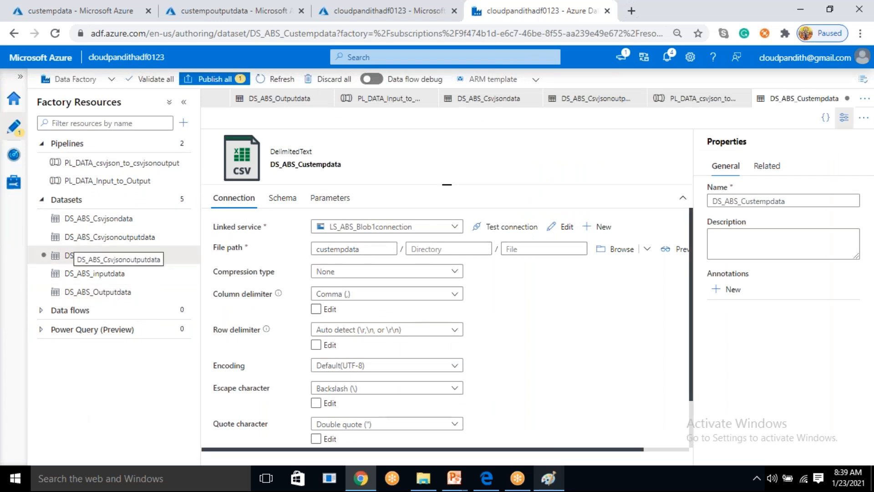
Start another new Azure Blob Storage dataset with DelimitedText format
left_click(142, 165)
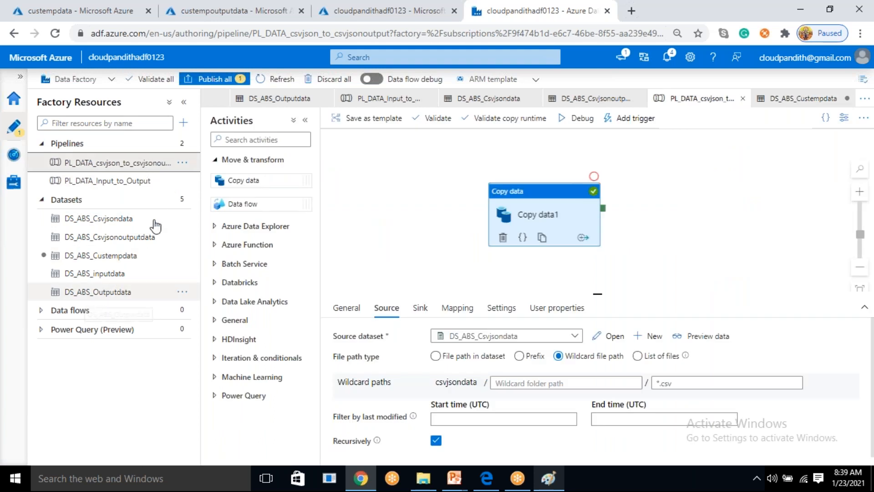
left_click(182, 199)
left_click(213, 218)
left_click(704, 348)
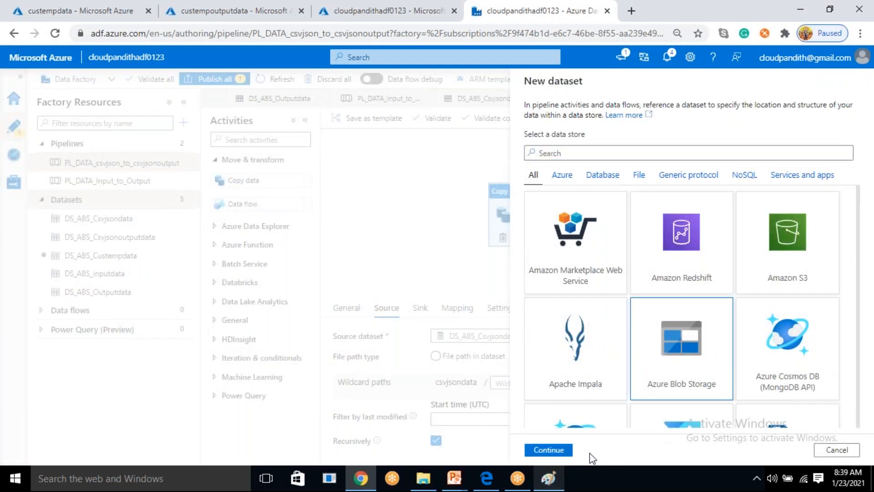
left_click(559, 451)
left_click(809, 162)
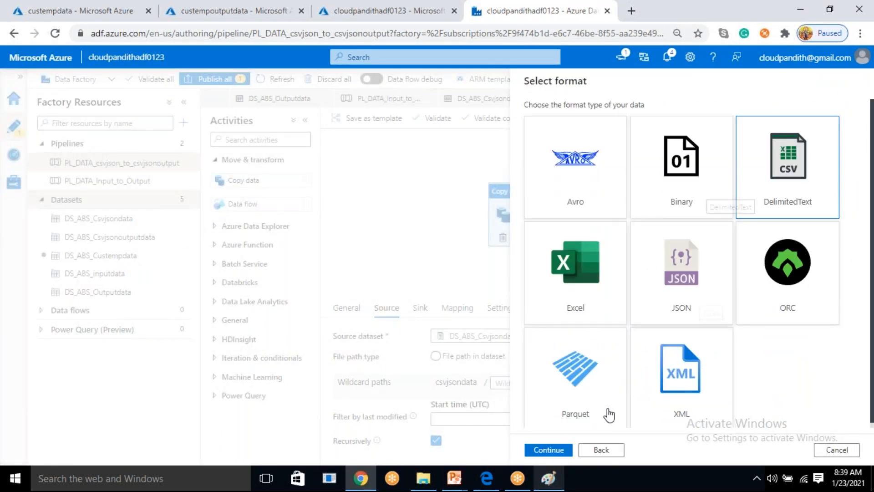
left_click(558, 450)
Name the dataset DS_ABS_Custempoutputdata and set its linked service to LS_ABS_Blob2connection
double_click(610, 117)
key("BackSpace")
type("DS_ABS_")
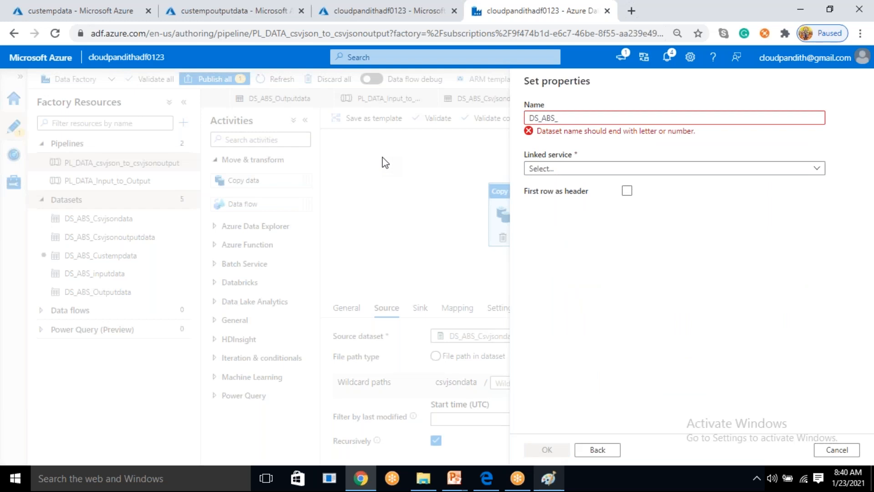
type("Custempoutputdata")
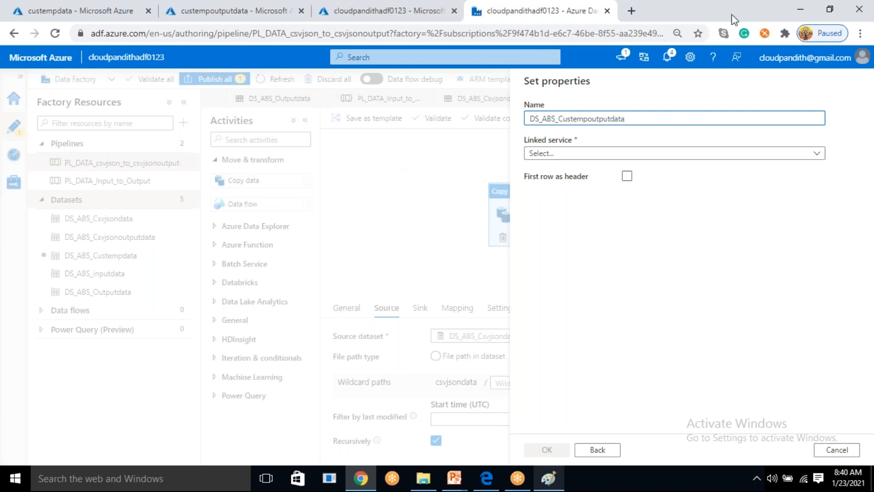
left_click(591, 153)
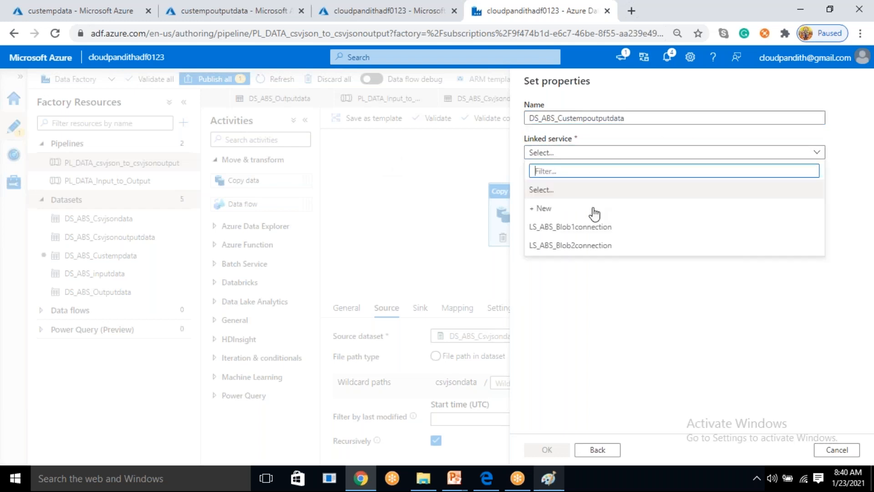
left_click(581, 245)
Enable first row as header, browse to the custempoutputdata container as the file path, and create the dataset
left_click(627, 207)
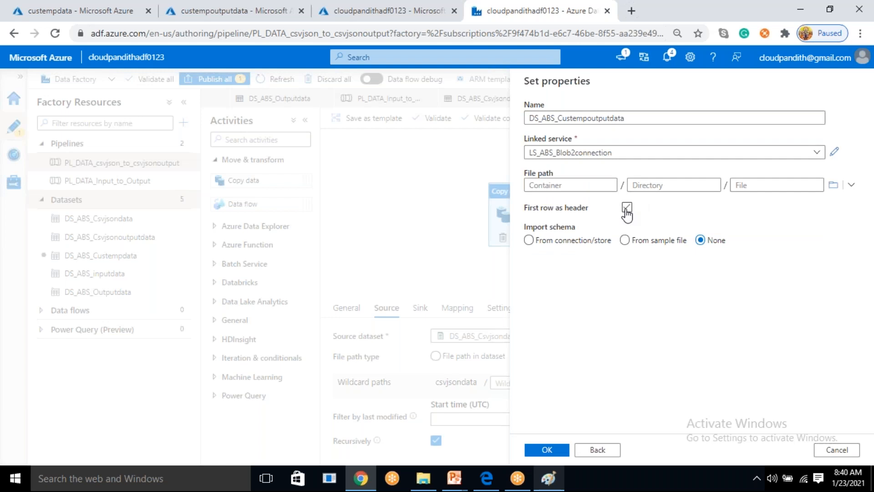
left_click(833, 185)
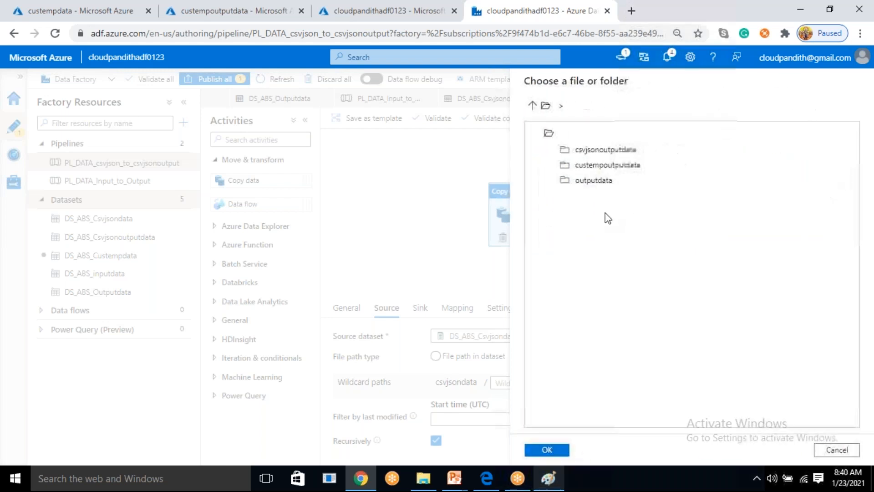
double_click(593, 166)
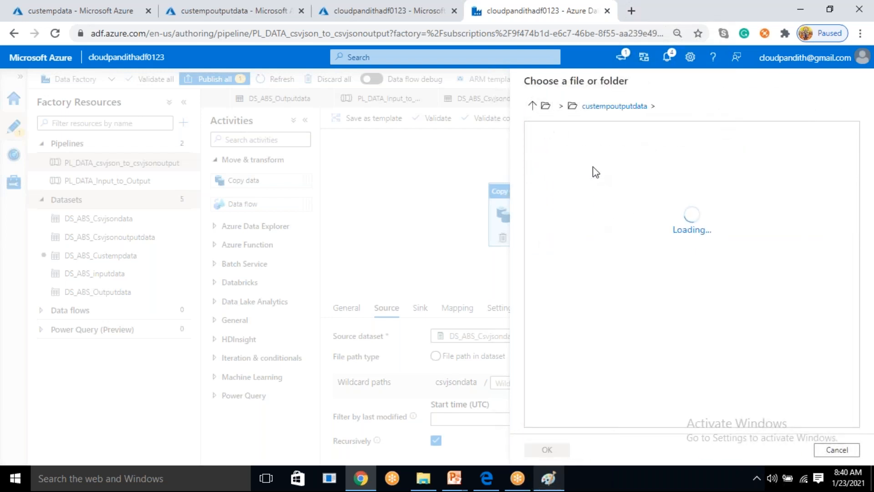
left_click(550, 450)
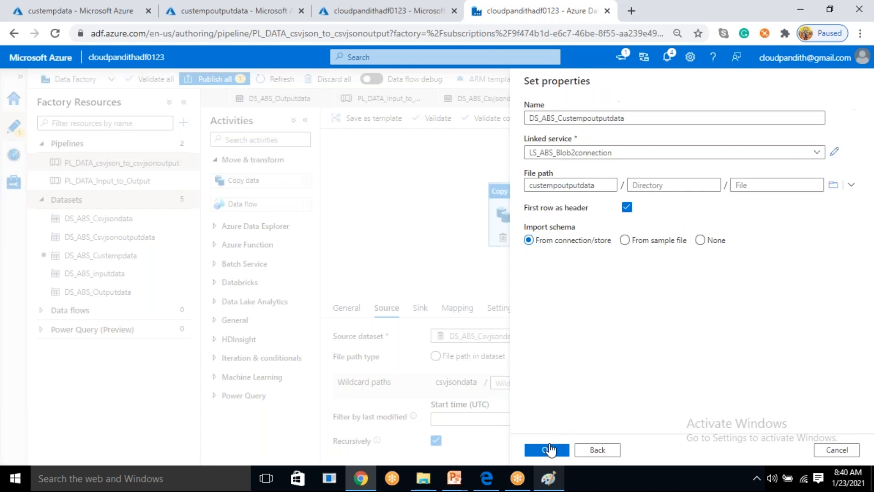
left_click(549, 450)
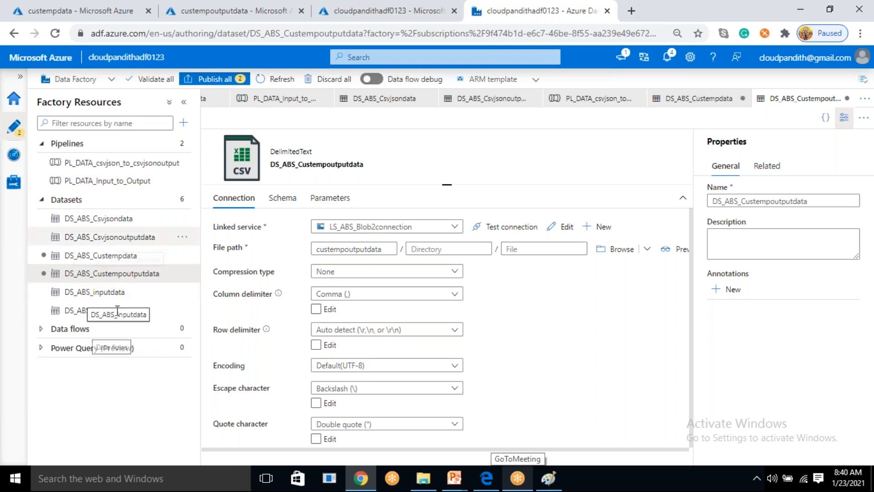
Create a new pipeline named PL_DATA_custempdata_custempoutput
left_click(183, 123)
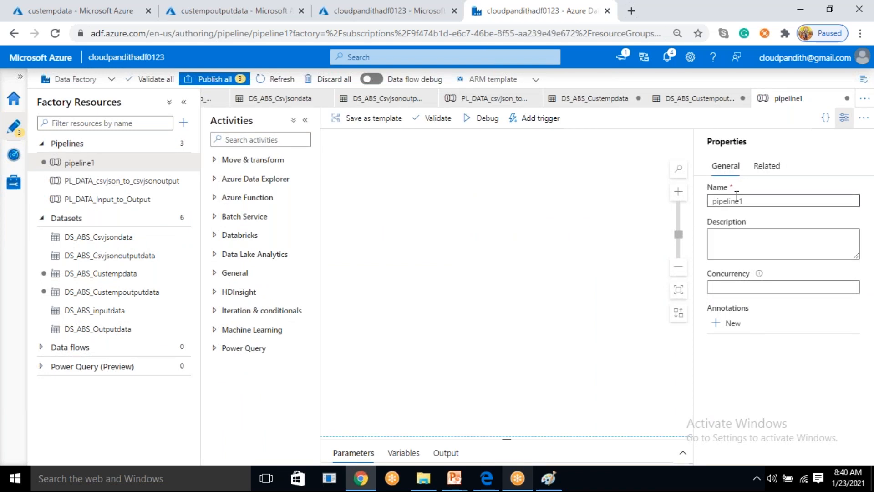
left_click_drag(749, 201, 667, 209)
key("BackSpace")
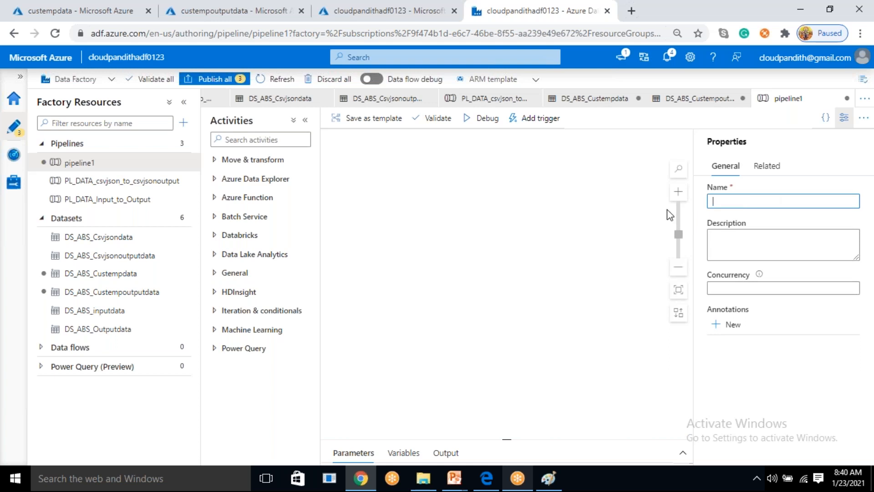
type("DATA_")
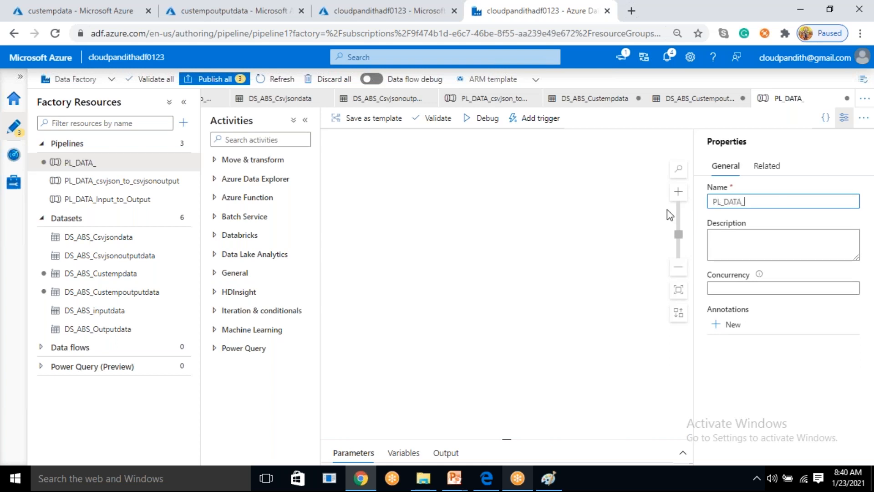
type("custempdata_custempouytput")
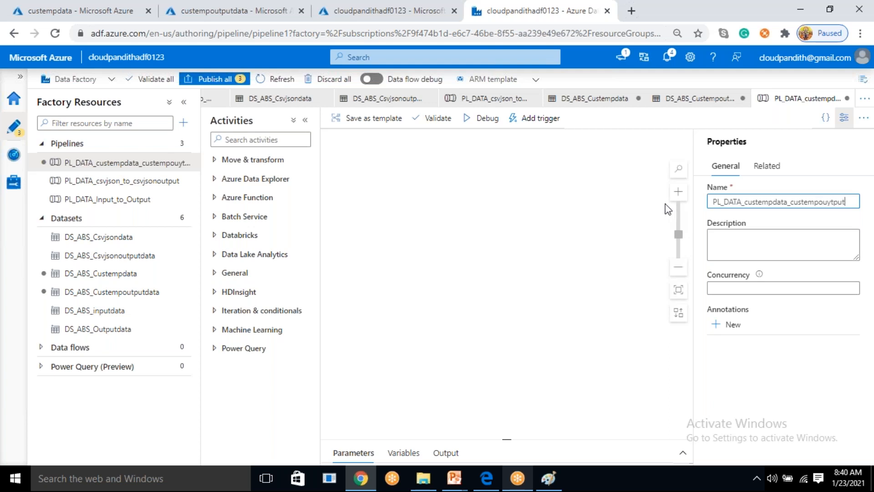
key("Left")
key("Left")
key("BackSpace")
left_click(845, 120)
Add a Copy data activity to the pipeline and set its source dataset to DS_ABS_Custempdata
left_click(275, 162)
left_click_drag(275, 177, 548, 195)
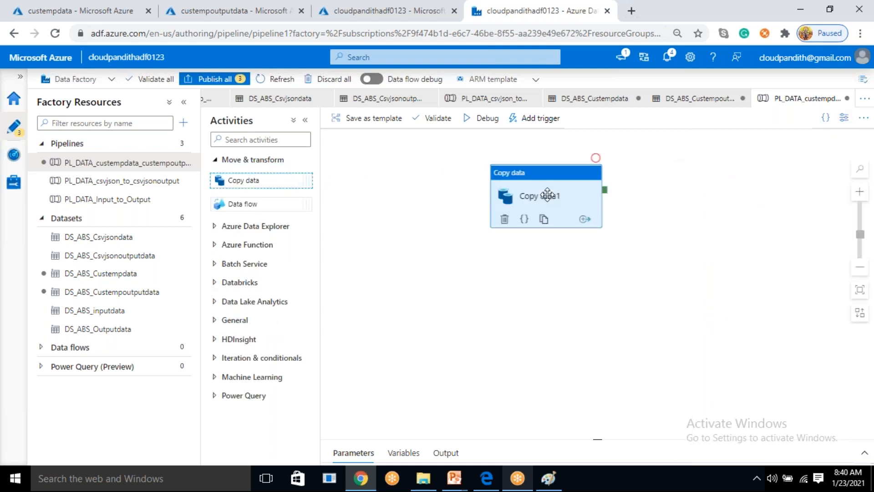
left_click(394, 310)
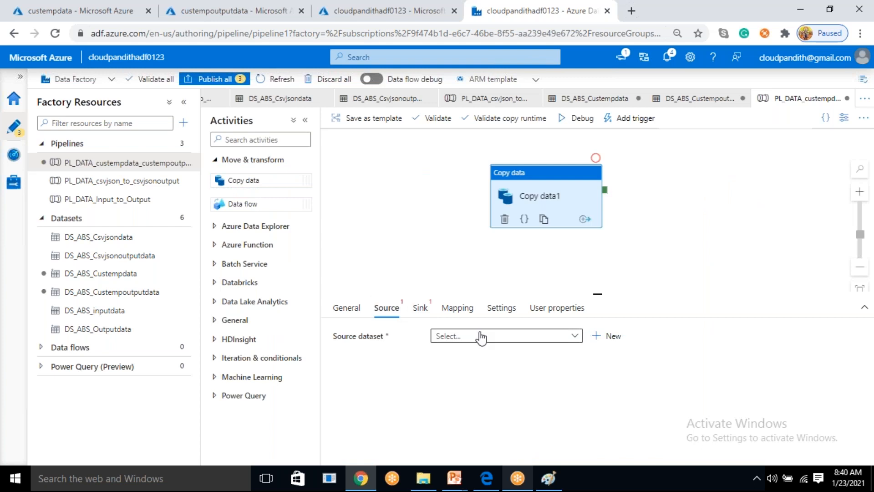
left_click(481, 338)
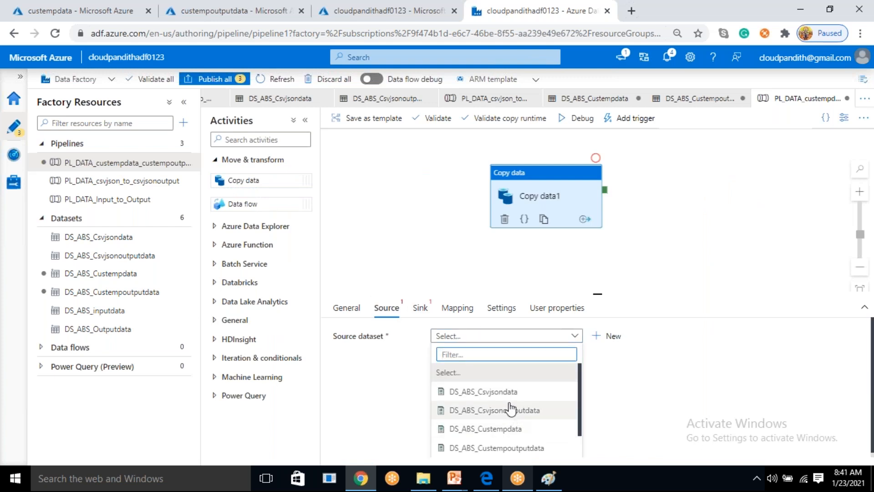
left_click(497, 429)
Set the copy activity's sink dataset to DS_ABS_Custempoutputdata
left_click(420, 309)
left_click(470, 336)
scroll(500, 392, "down", 2)
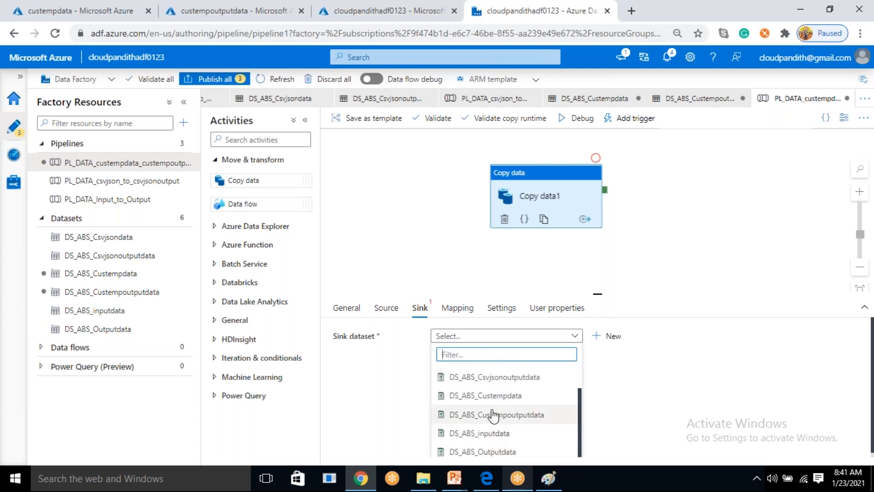
left_click(493, 415)
Set the source file path type to Prefix and enter cust as the prefix
left_click(386, 311)
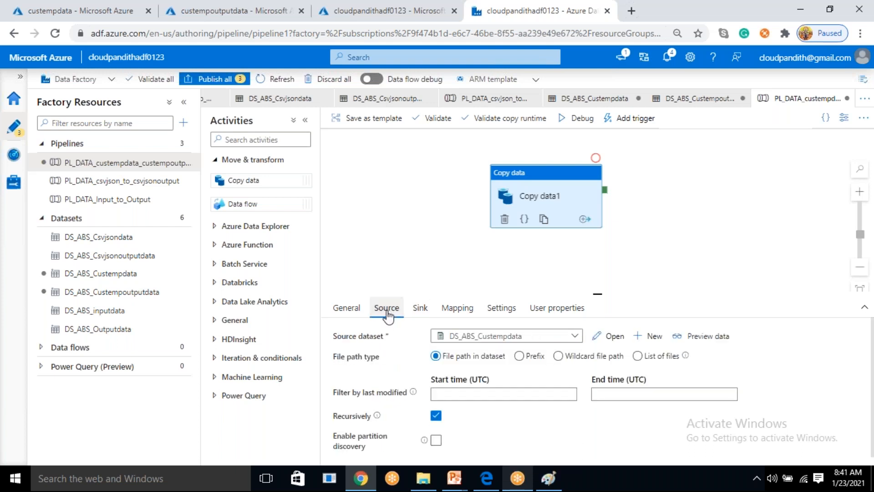
left_click(519, 356)
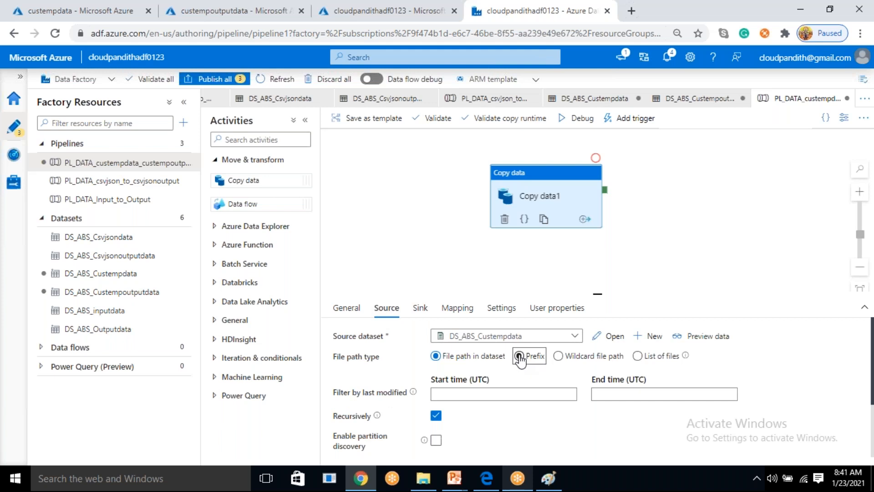
left_click(473, 383)
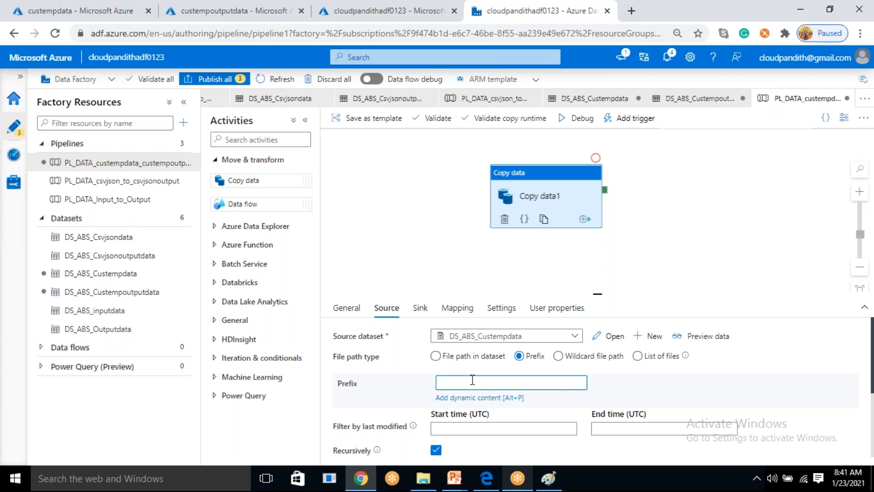
type("cust")
double_click(444, 384)
left_click(469, 383)
left_click_drag(468, 384, 441, 385)
left_click(410, 399)
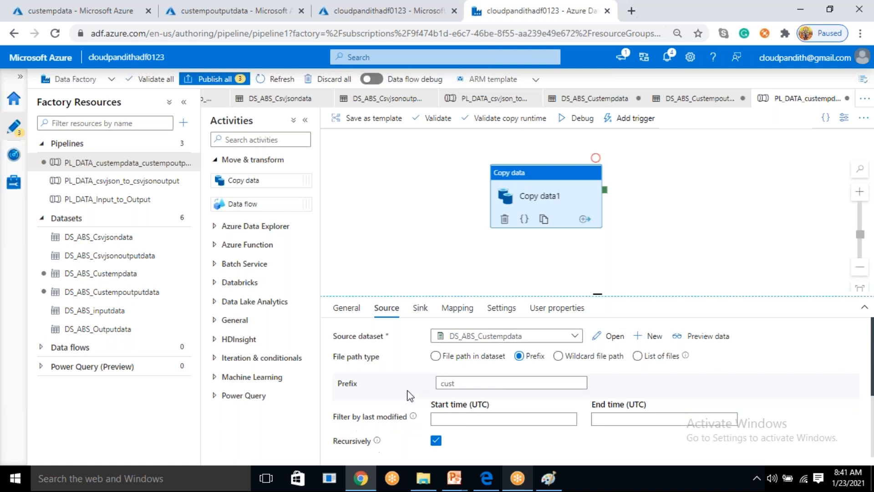
left_click_drag(457, 385, 439, 385)
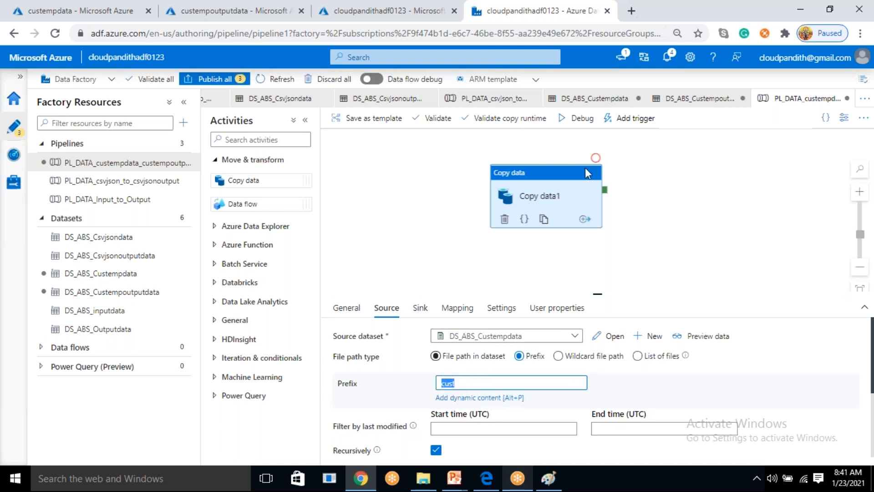
Debug-run the pipeline and refresh its run status
left_click(581, 120)
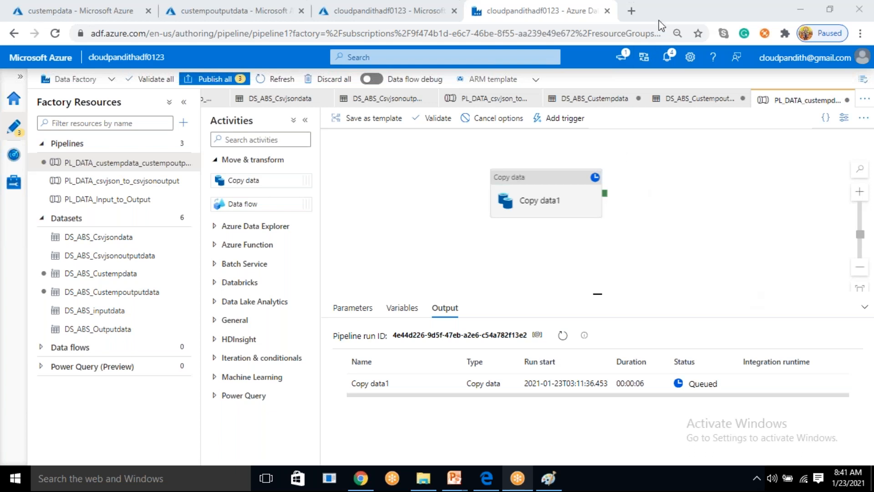
left_click(562, 337)
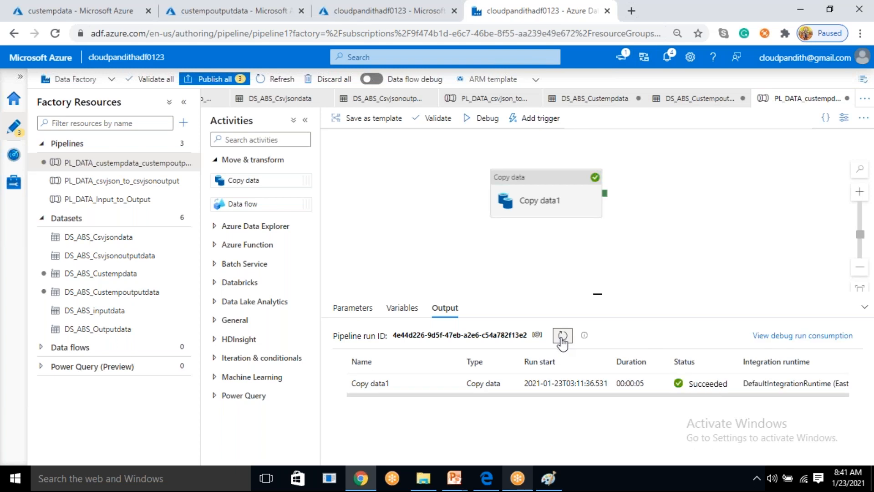
In the custempoutputdata container, refresh the blob list and delete all four copied cust csv files
left_click(276, 9)
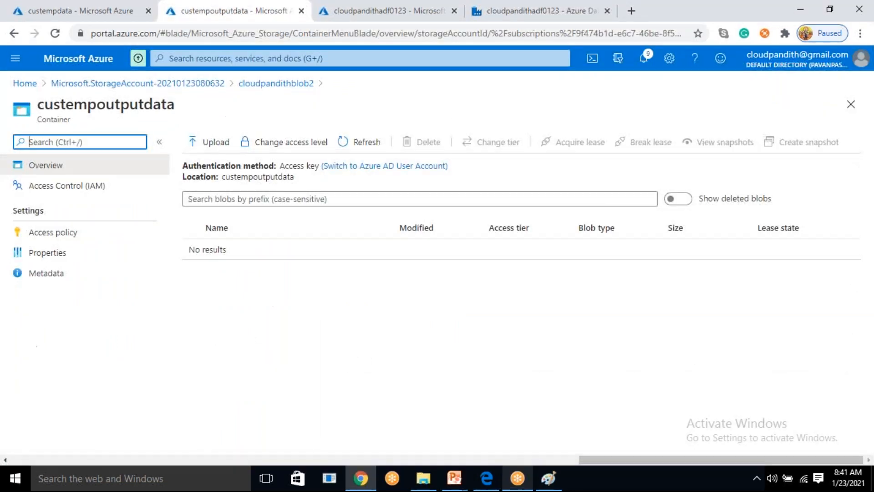
left_click(354, 142)
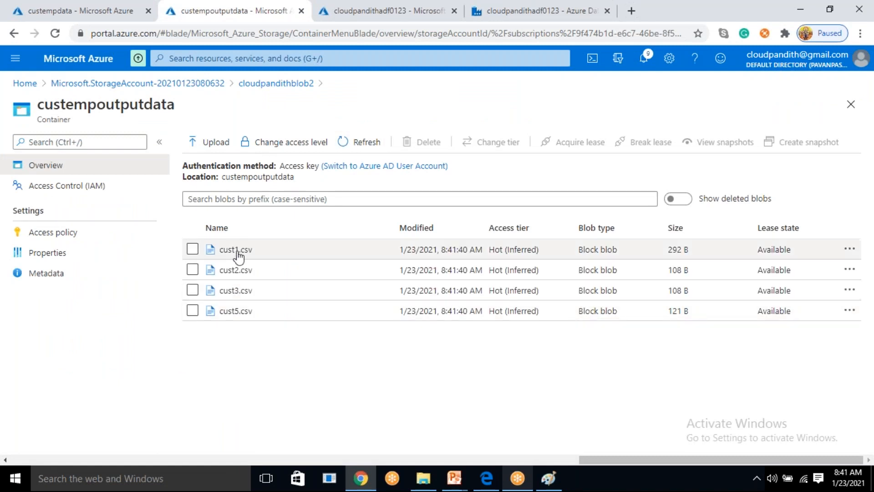
left_click(192, 249)
left_click(192, 269)
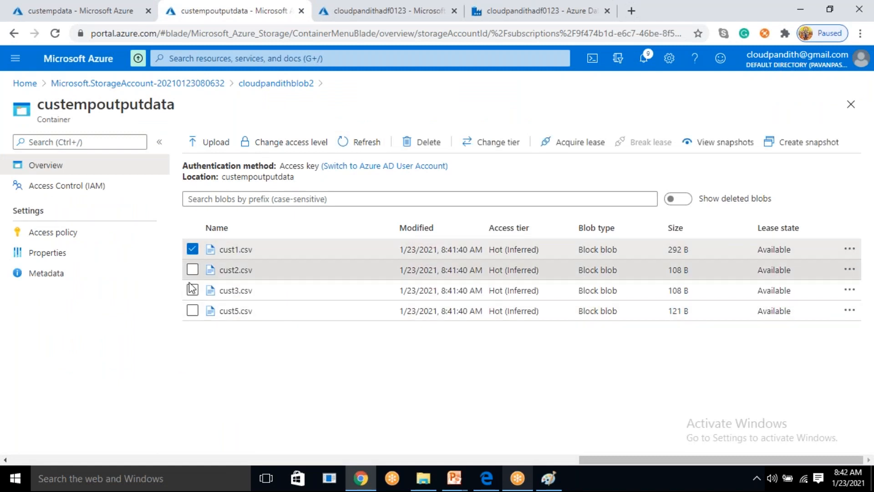
left_click(192, 290)
left_click(192, 311)
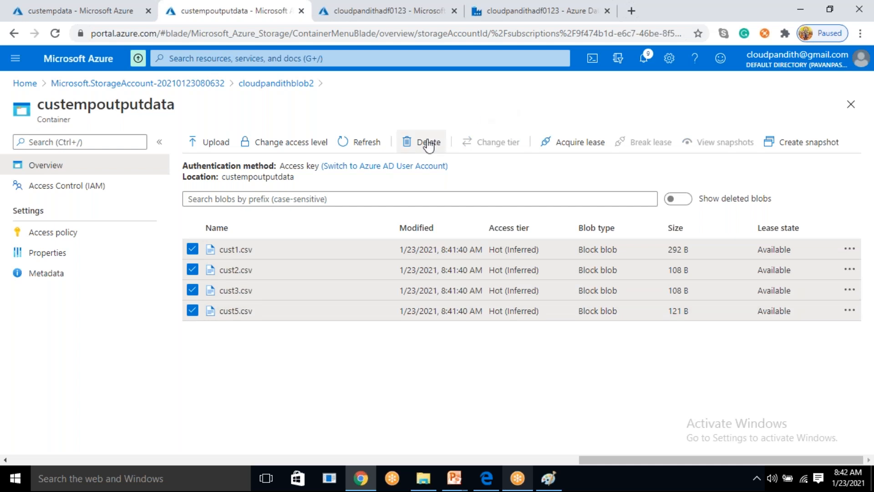
left_click(422, 142)
left_click(204, 312)
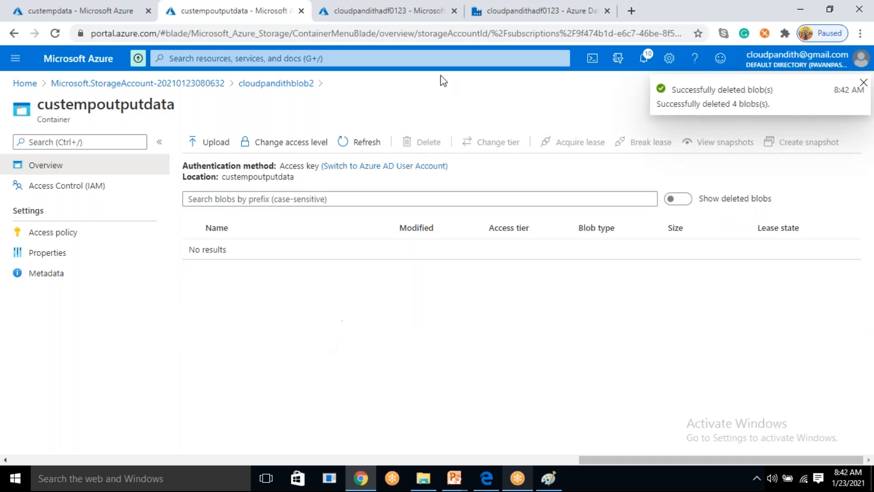
Change the copy activity's source prefix to emp
left_click(505, 9)
left_click(535, 208)
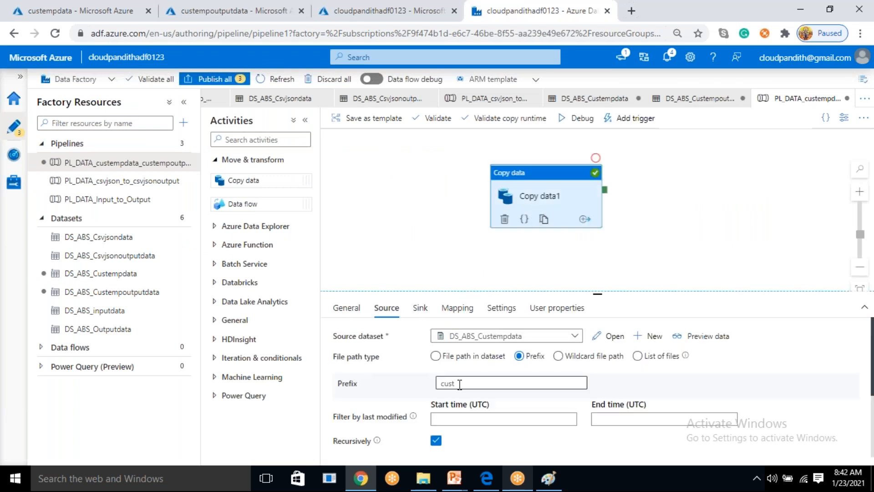
double_click(448, 383)
type("emp")
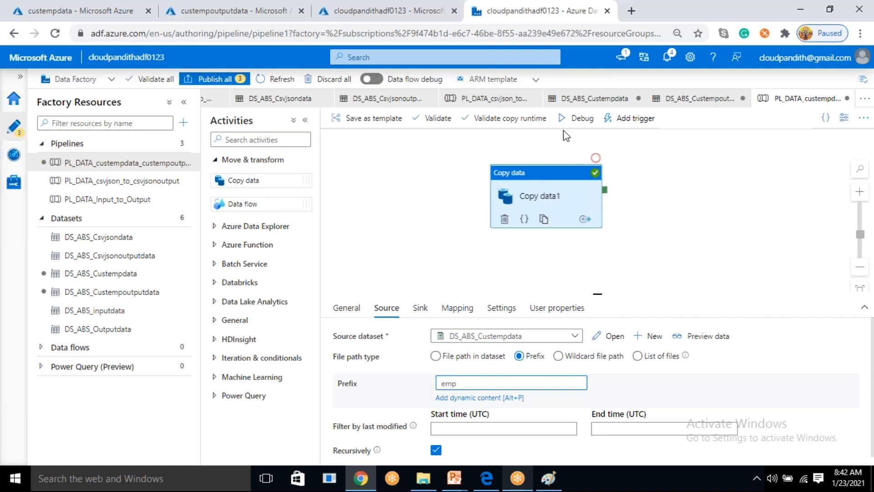
Debug-run the pipeline with the emp prefix and refresh its run status
left_click(573, 122)
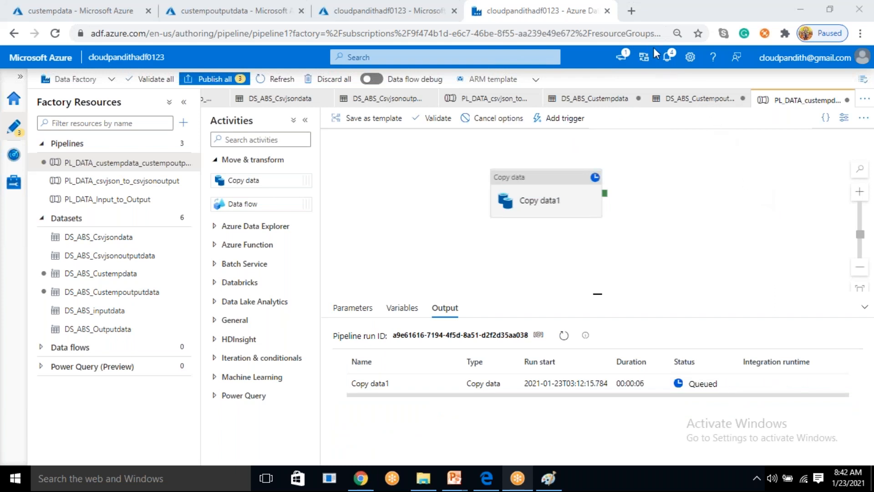
left_click(564, 336)
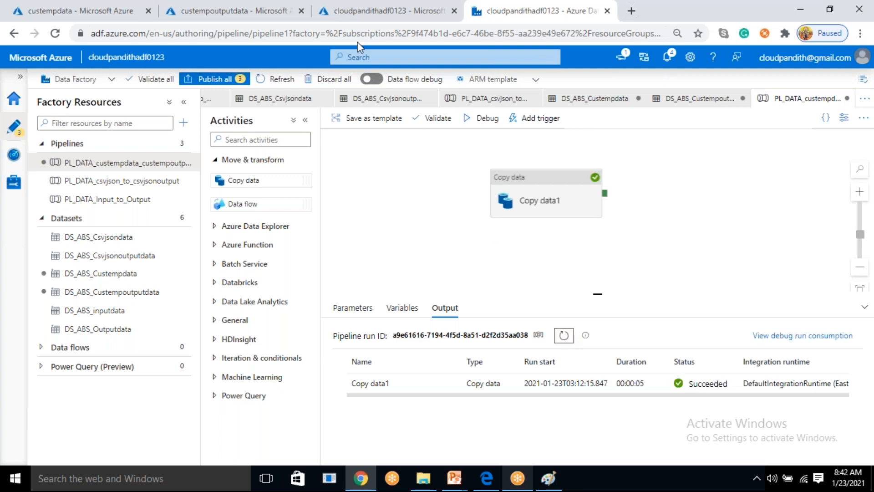
Refresh the custempoutputdata container to check which files were copied
left_click(244, 7)
left_click(356, 142)
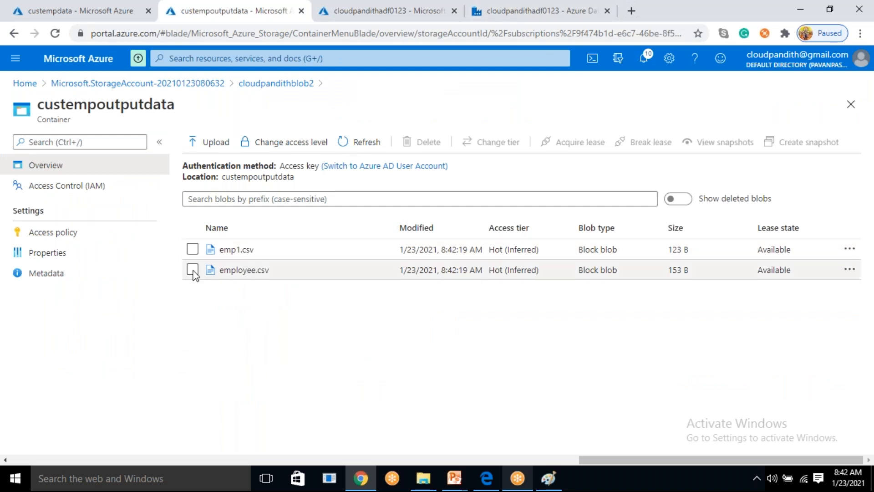
left_click(616, 14)
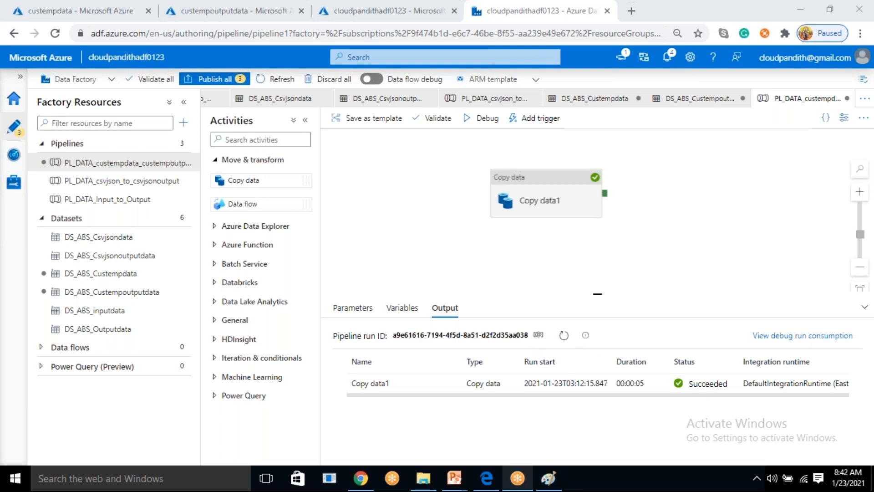
left_click(548, 477)
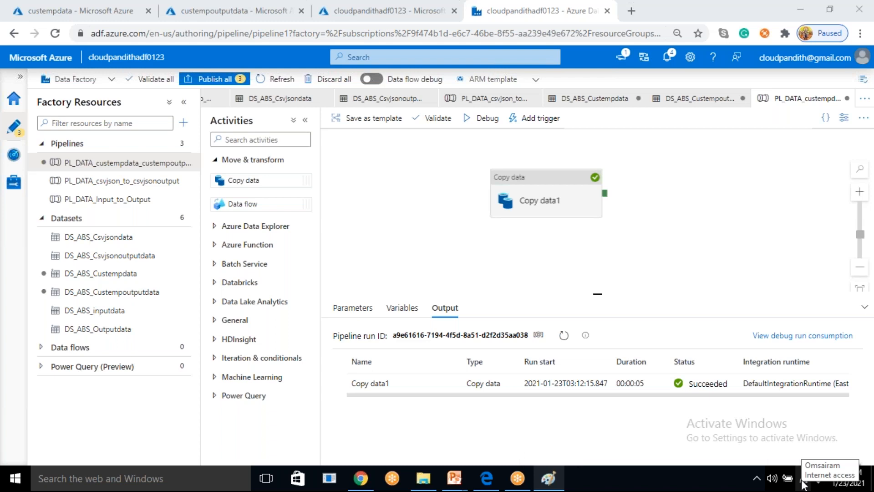
left_click(550, 195)
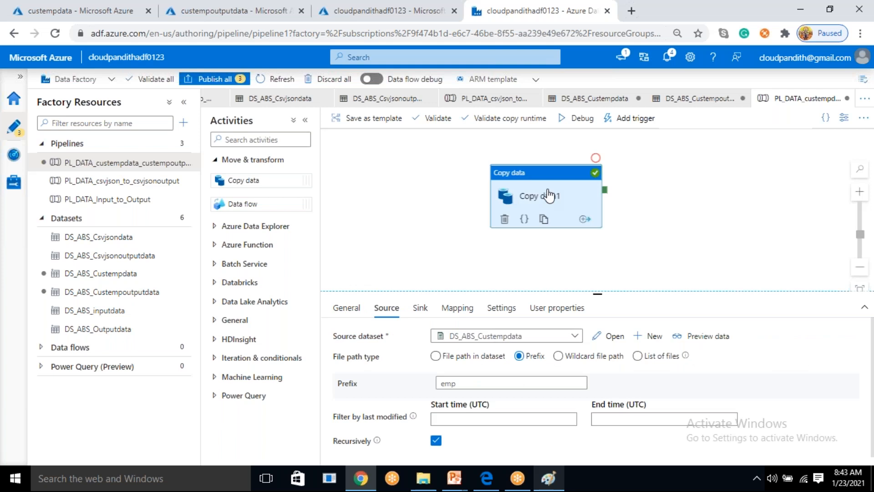
left_click(466, 384)
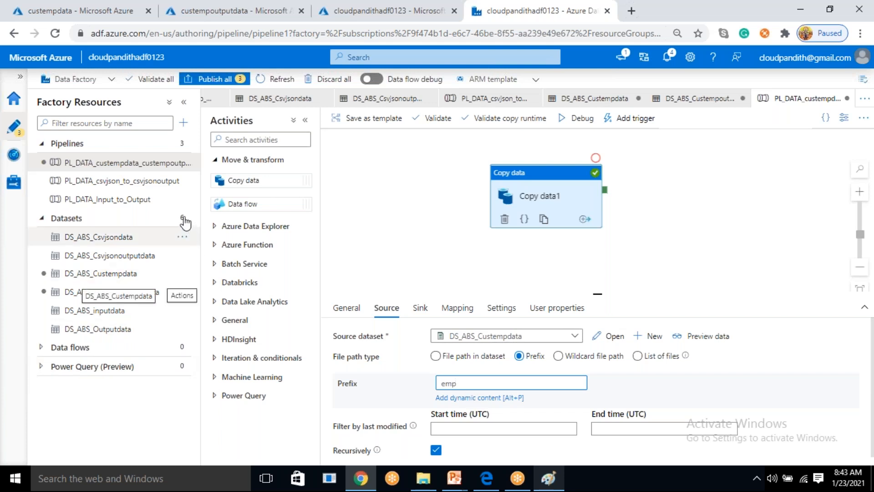
left_click(552, 196)
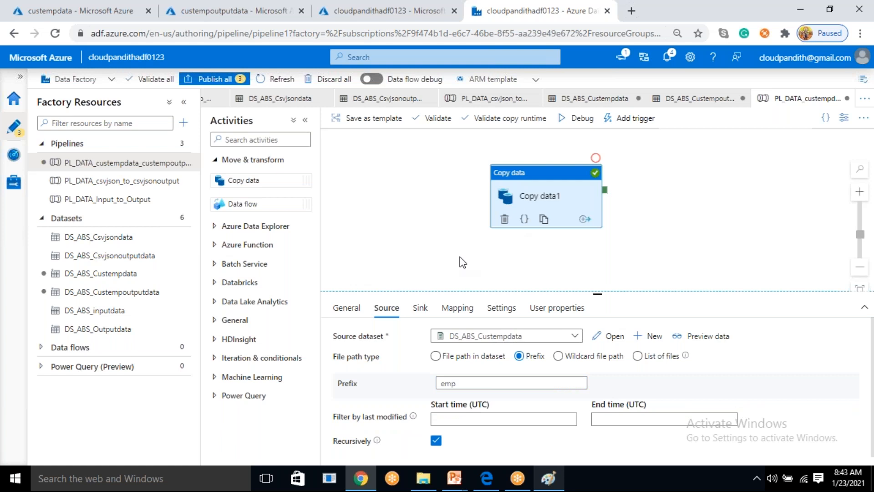
left_click(419, 308)
left_click(652, 336)
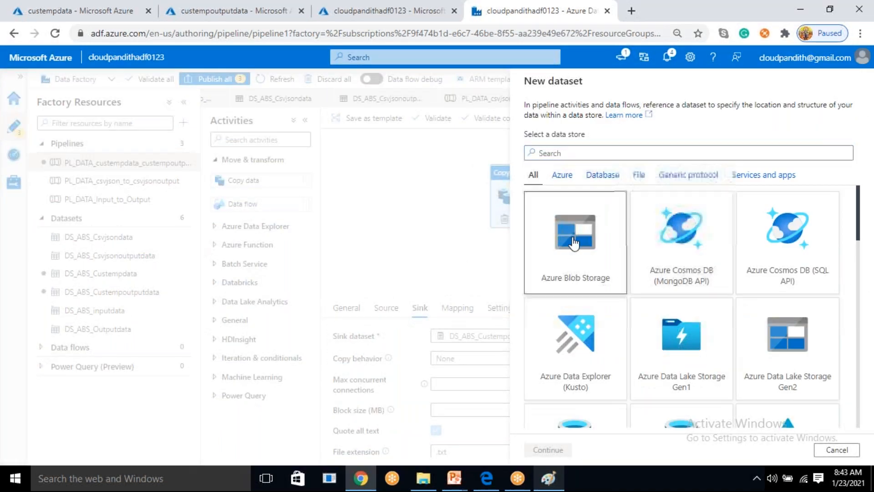
left_click(575, 241)
left_click(548, 450)
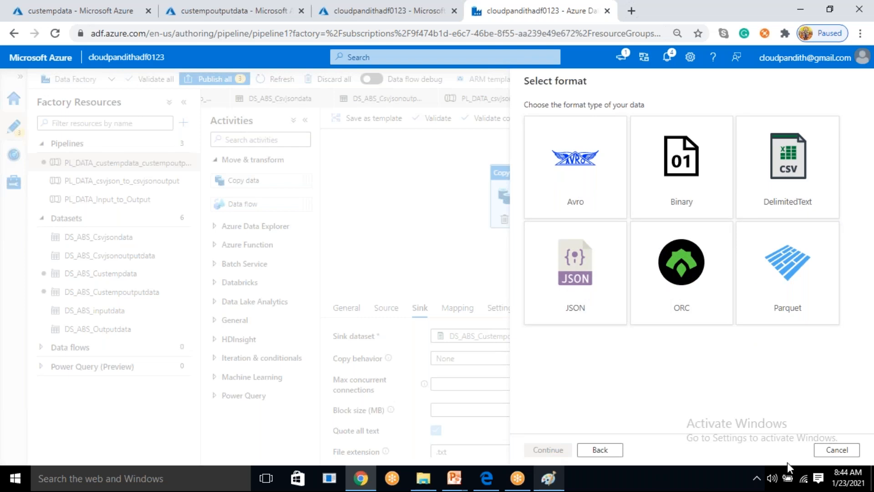
left_click(837, 450)
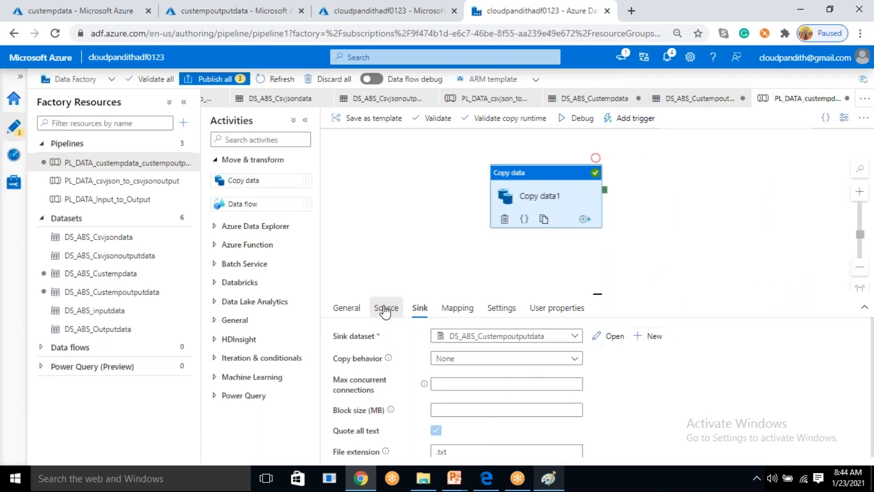
left_click(386, 308)
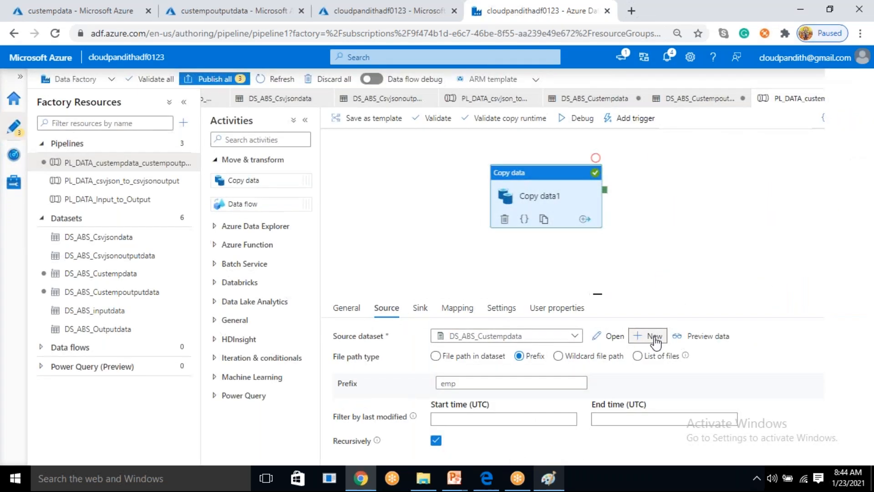
left_click(655, 336)
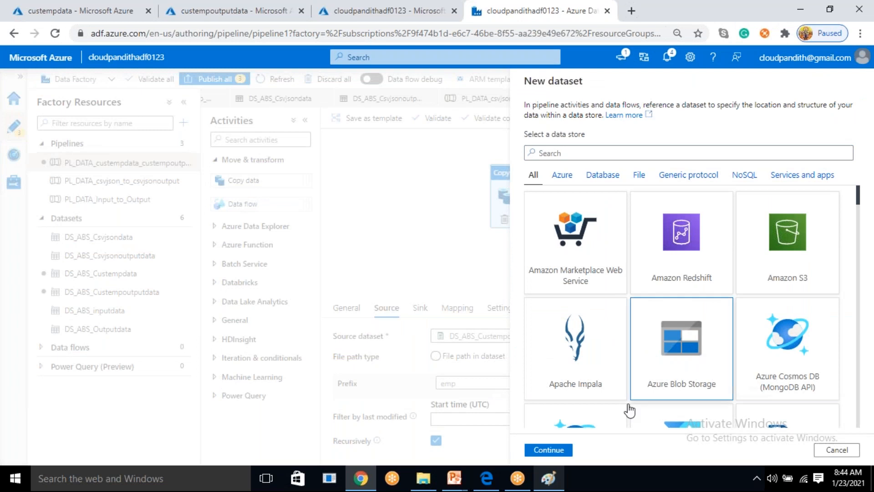
left_click(551, 452)
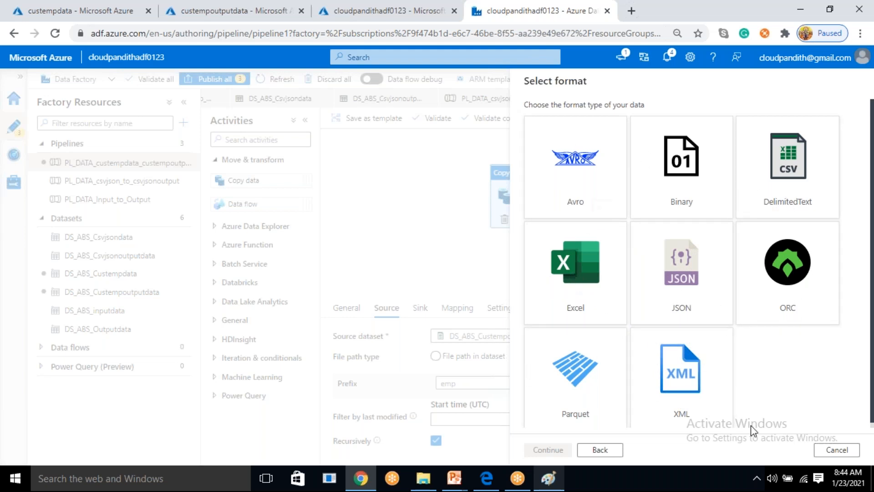
left_click(837, 449)
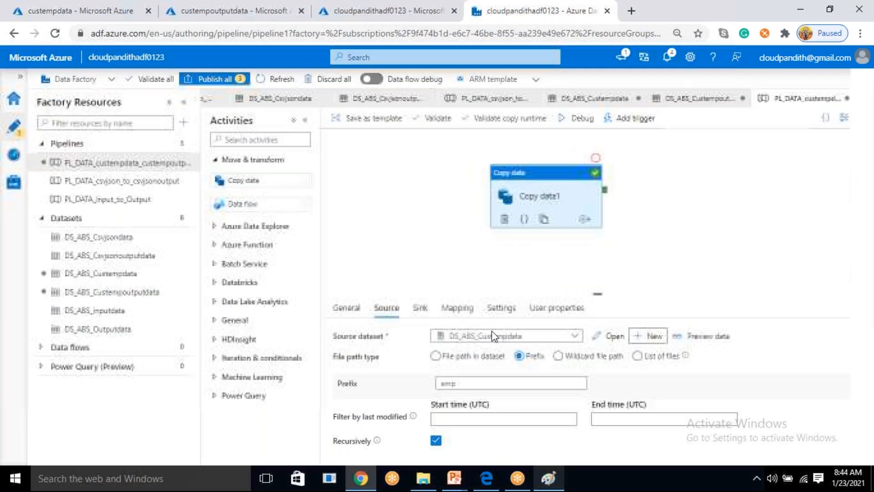
left_click(419, 307)
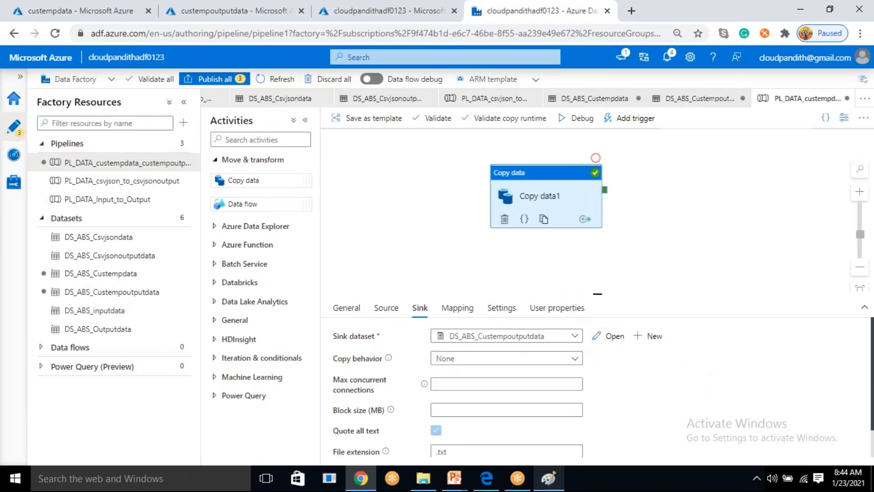
left_click(654, 336)
left_click(578, 255)
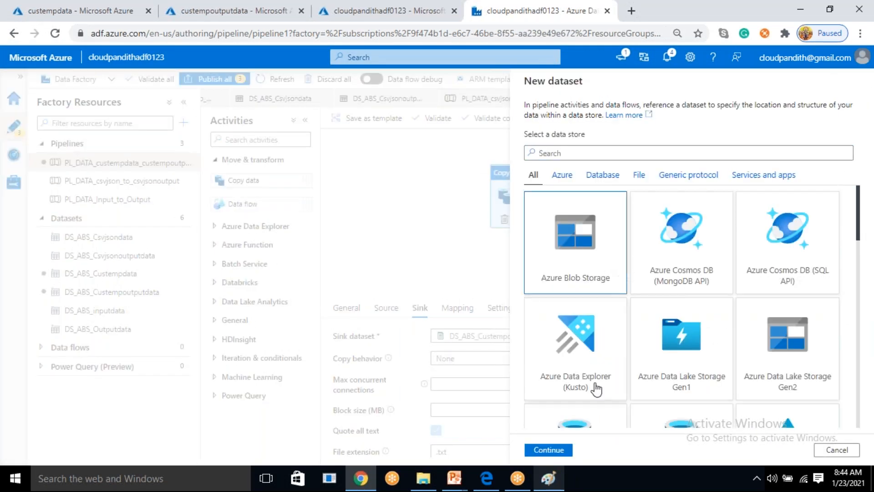
left_click(550, 450)
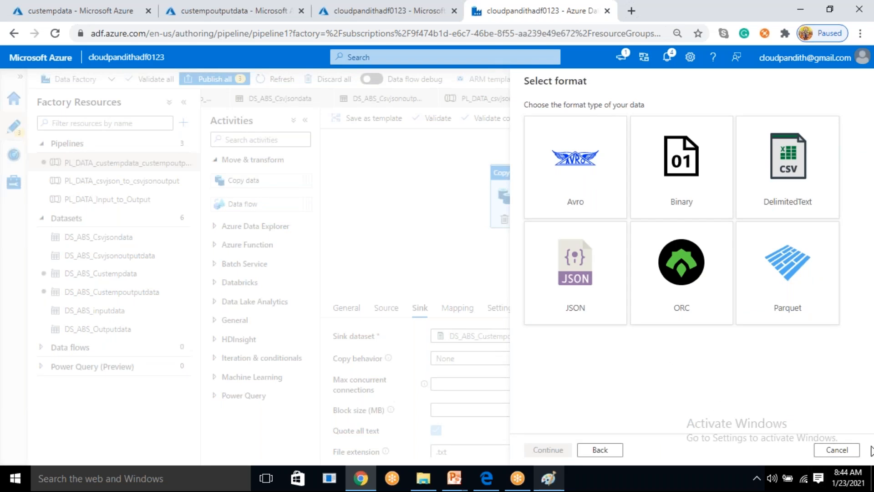
left_click(838, 449)
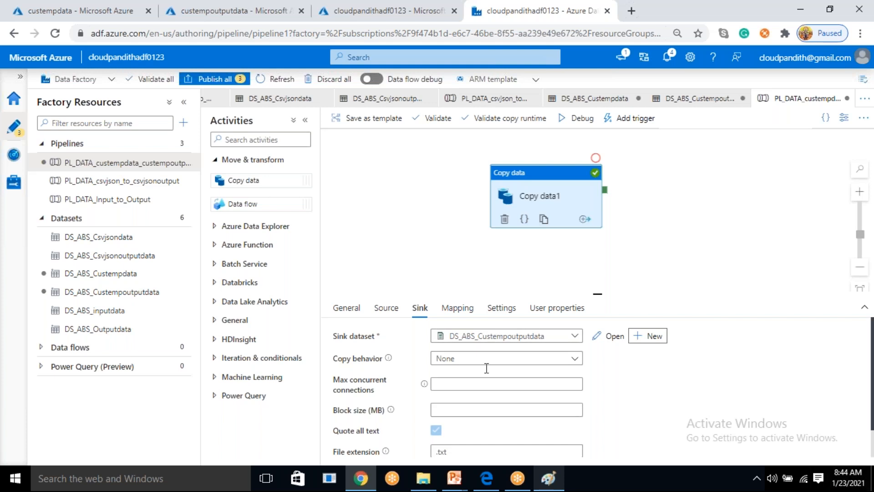
left_click(386, 307)
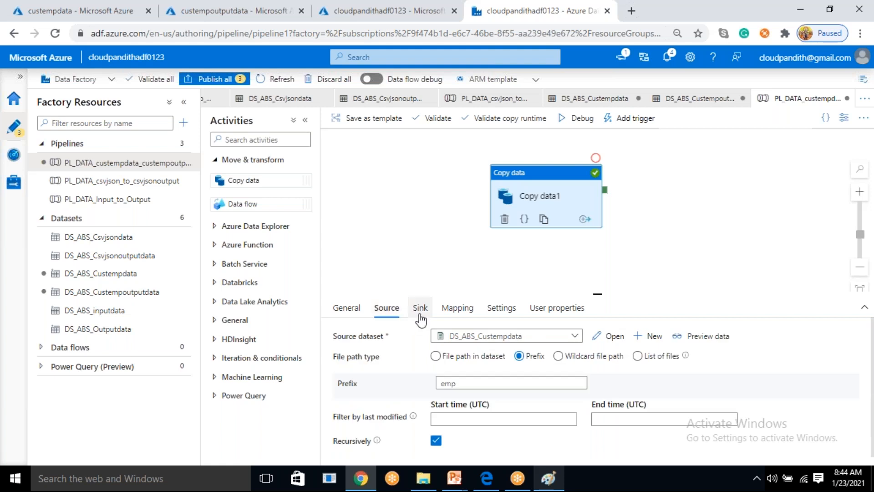
left_click(418, 311)
left_click(394, 314)
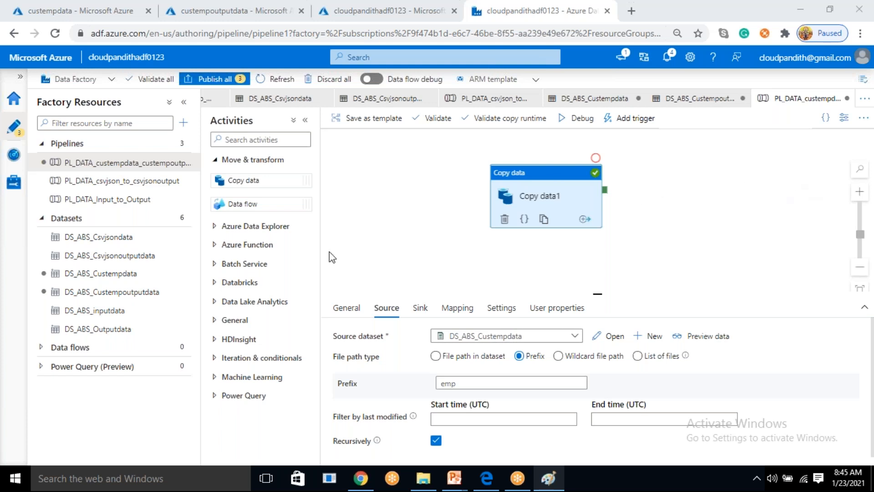
left_click(240, 360)
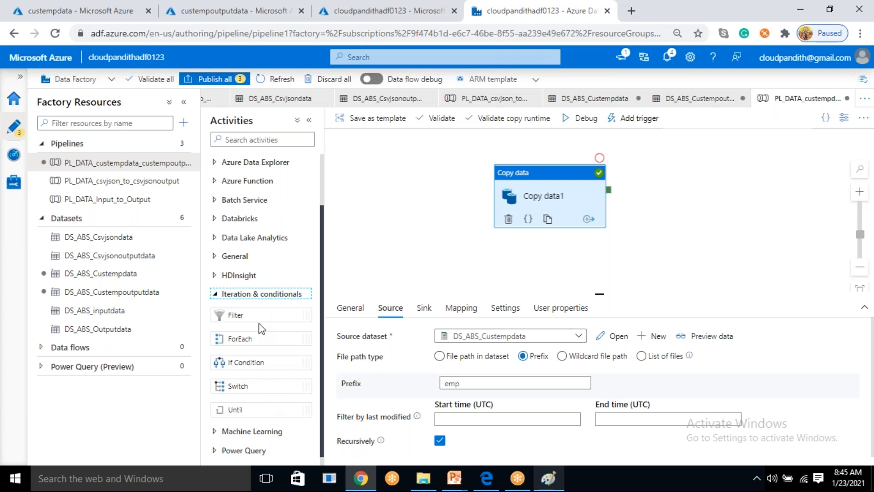
mouse_move(249, 315)
left_mouse_down()
mouse_move(298, 277)
mouse_move(256, 312)
left_mouse_up()
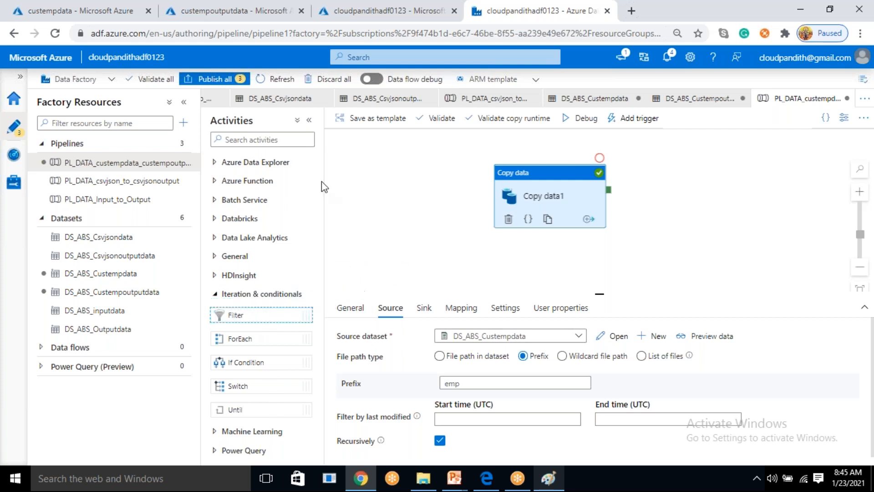
left_click(215, 294)
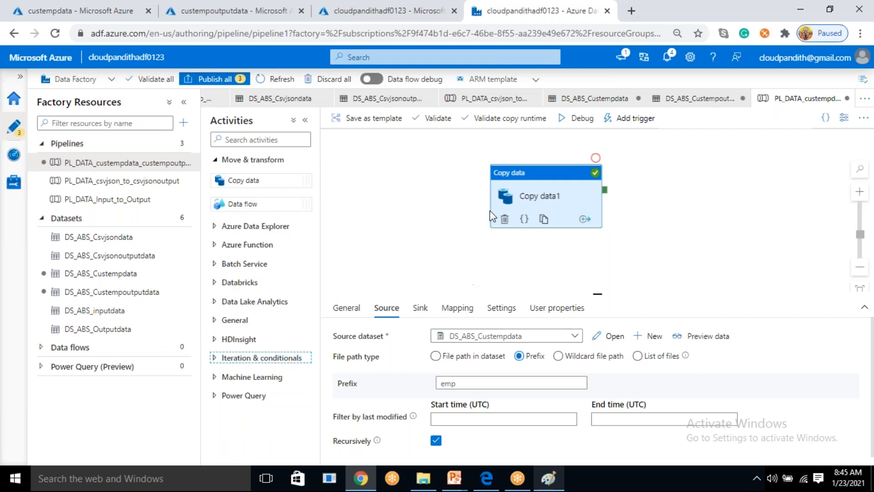
Publish all pending pipeline and dataset changes
left_click(220, 82)
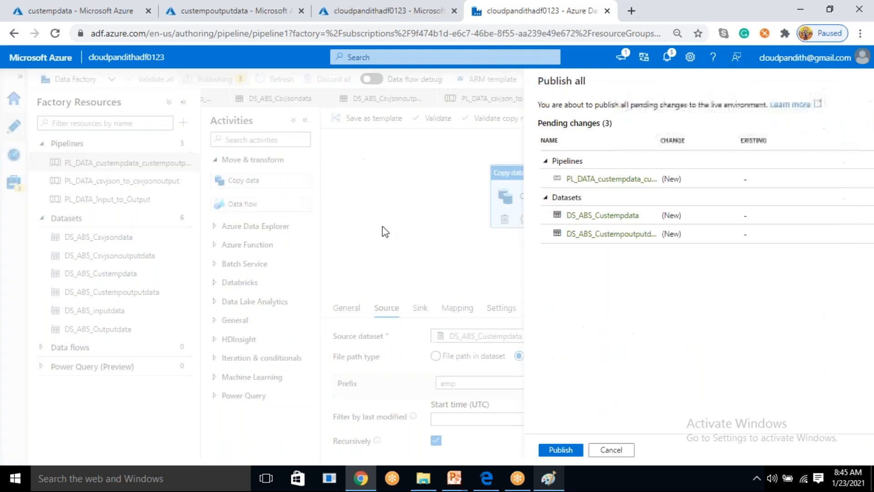
left_click(563, 453)
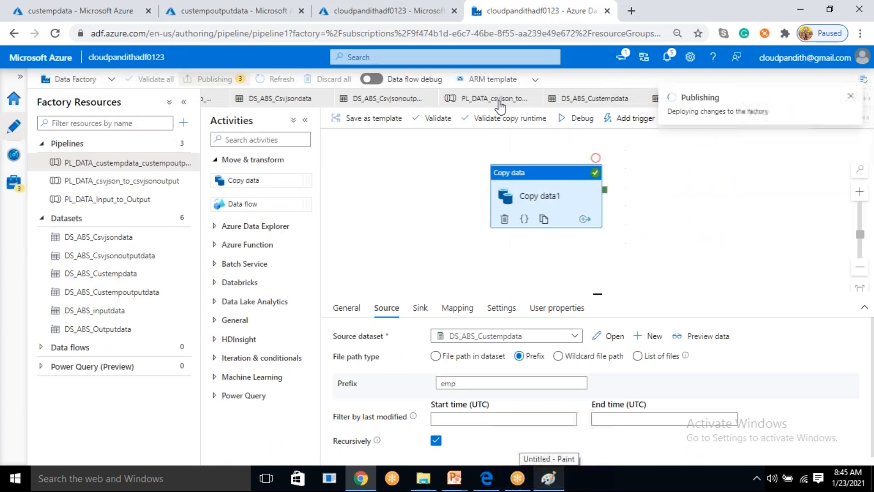
Open the cloudpandithblob2 storage account's container list
left_click(226, 6)
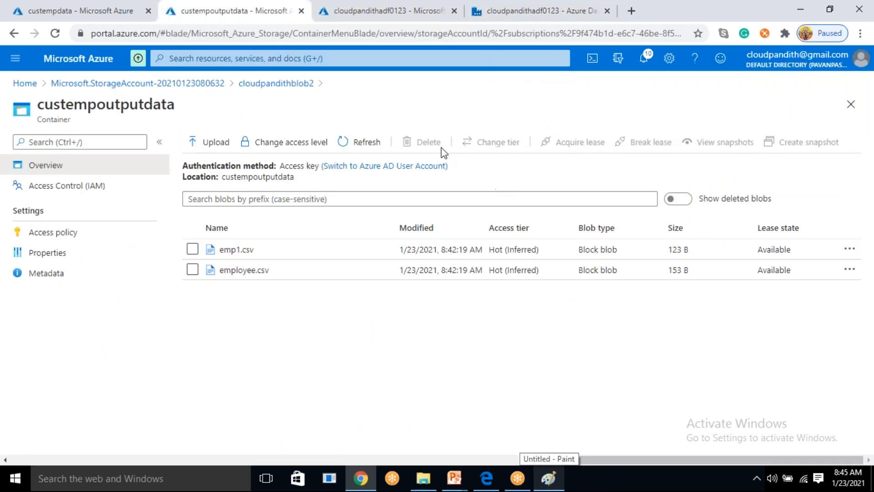
left_click(280, 89)
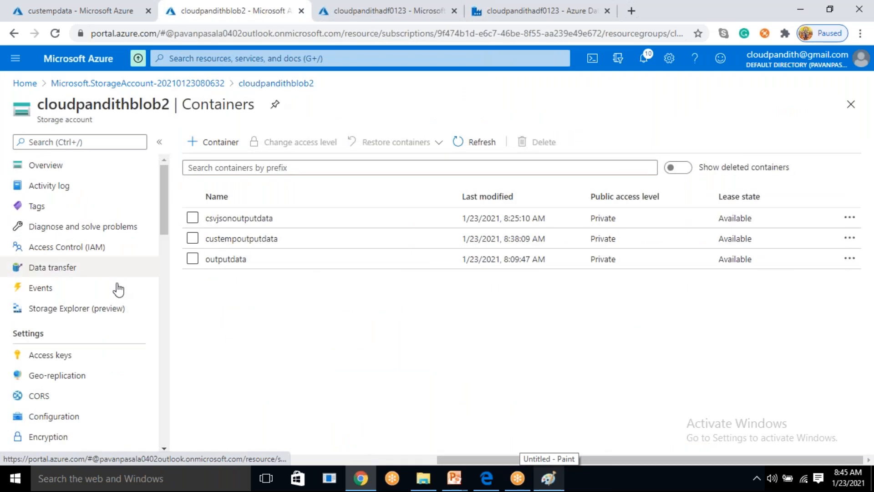
Delete all three containers from the cloudpandithblob2 storage account
left_click(192, 218)
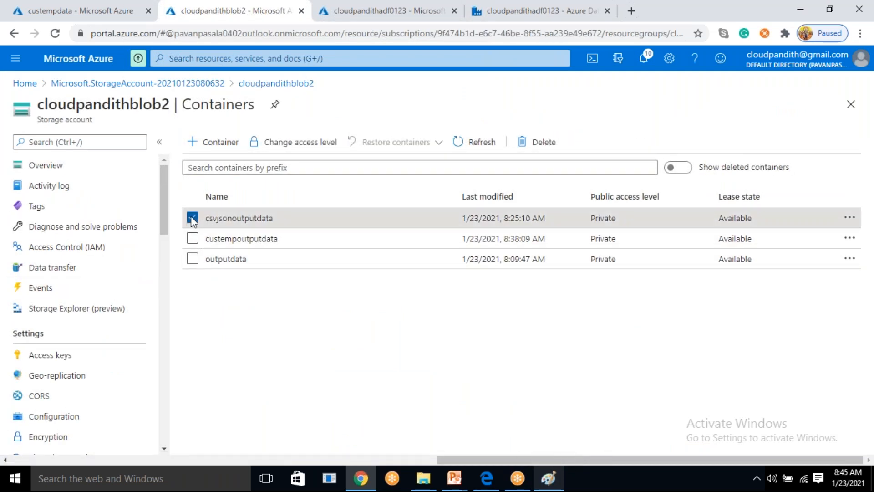
left_click(192, 238)
left_click(192, 259)
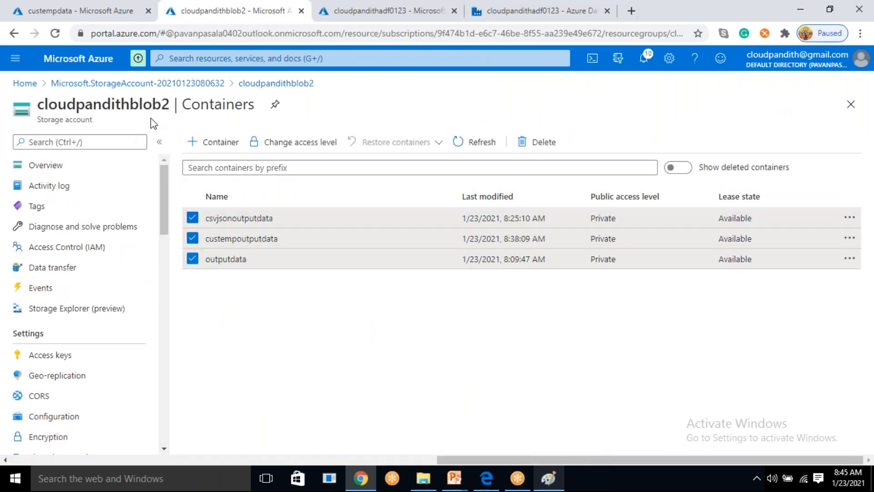
left_click(552, 149)
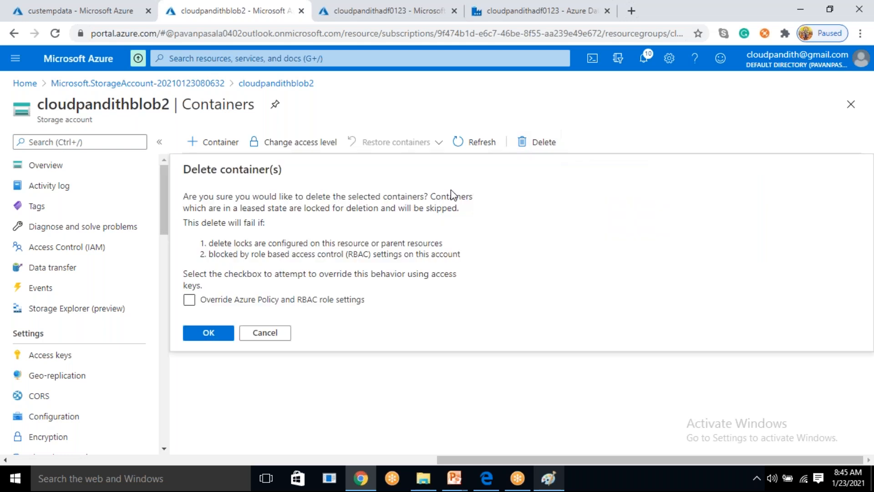
left_click(214, 335)
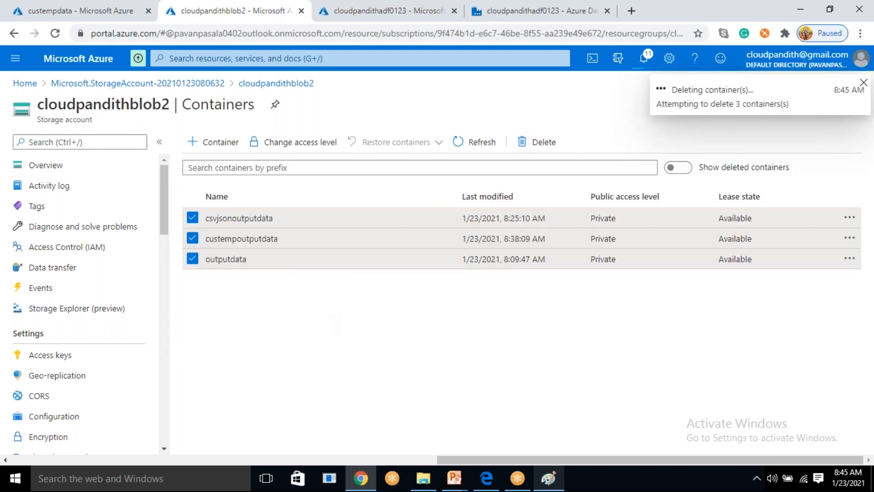
left_click(541, 142)
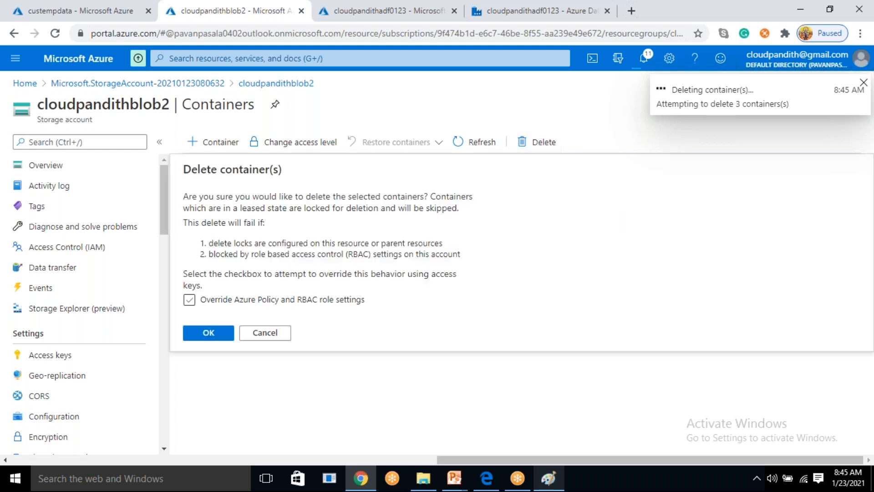
left_click(208, 333)
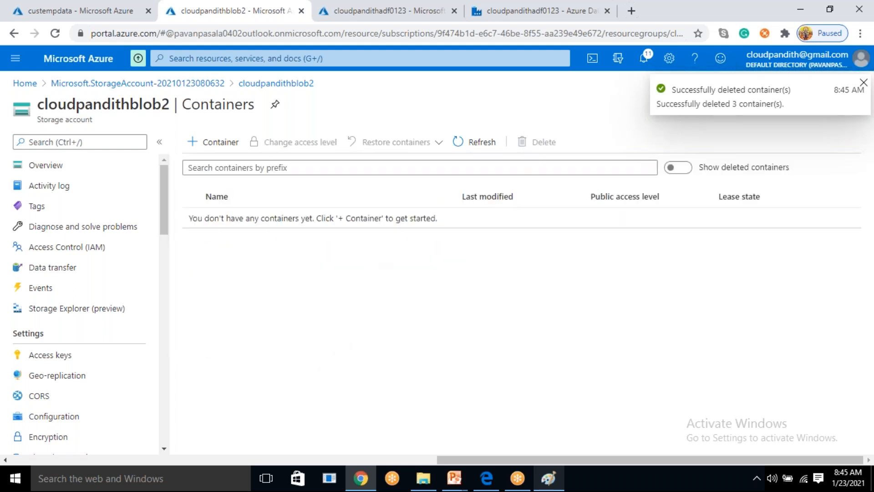
Refresh the cloudpandithblob2 container list and glance at the Data Factory tab before returning
left_click(483, 142)
left_click(537, 11)
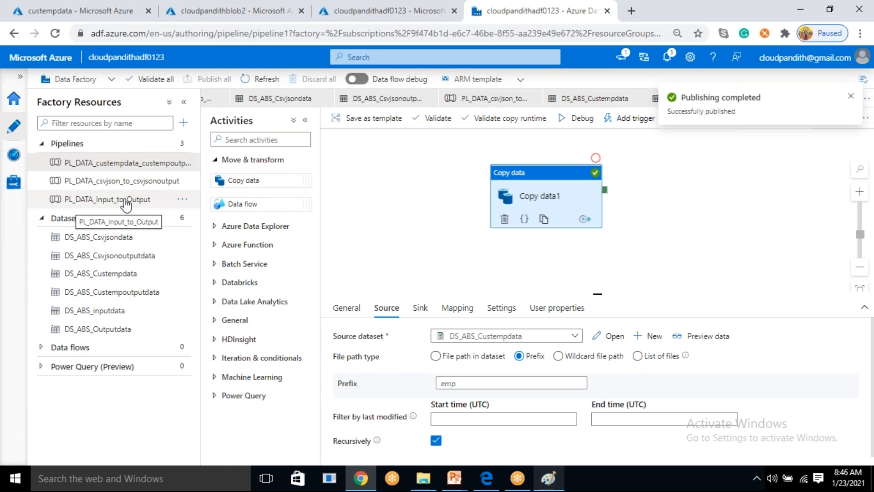
left_click(248, 10)
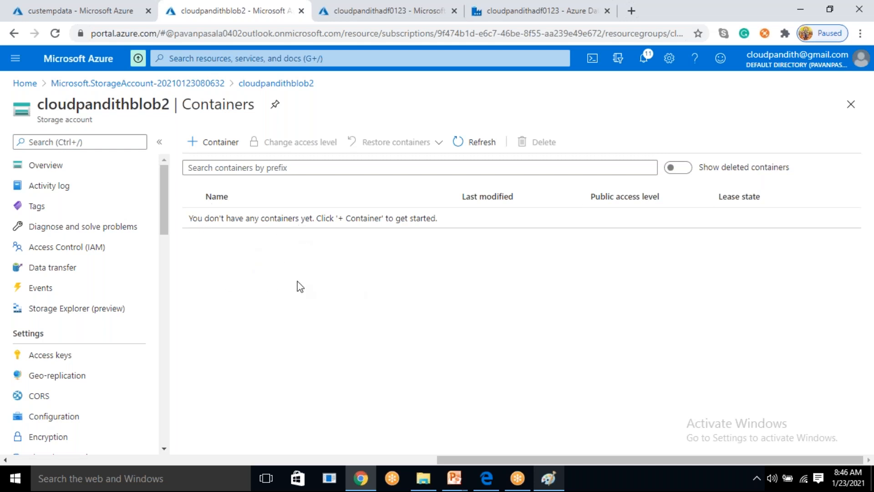
Create a new pipeline in the Data Factory and name it PL_Master
left_click(519, 10)
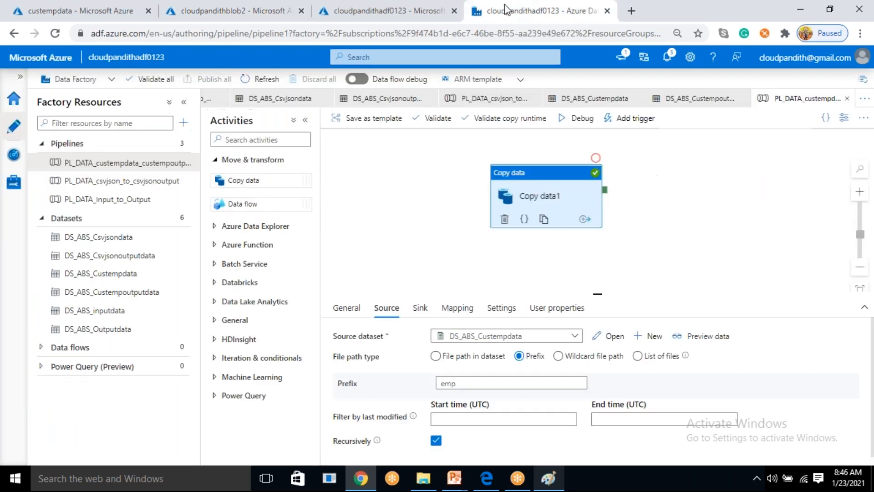
left_click(183, 122)
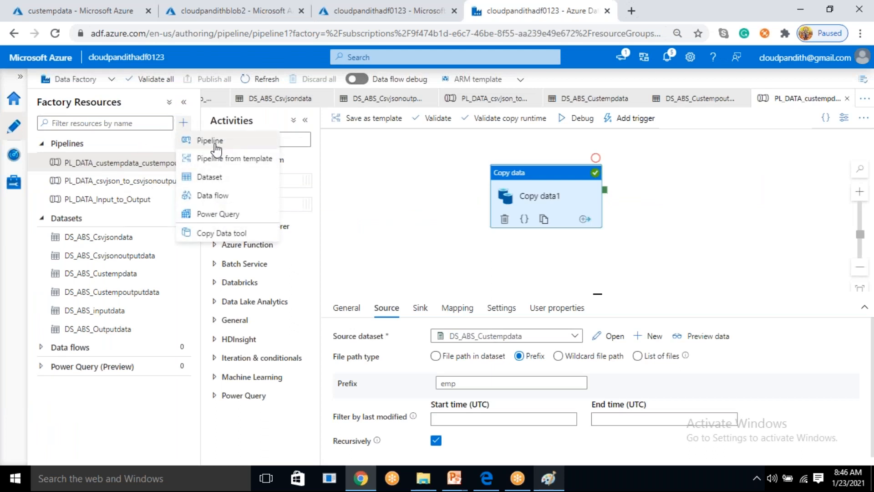
left_click(218, 145)
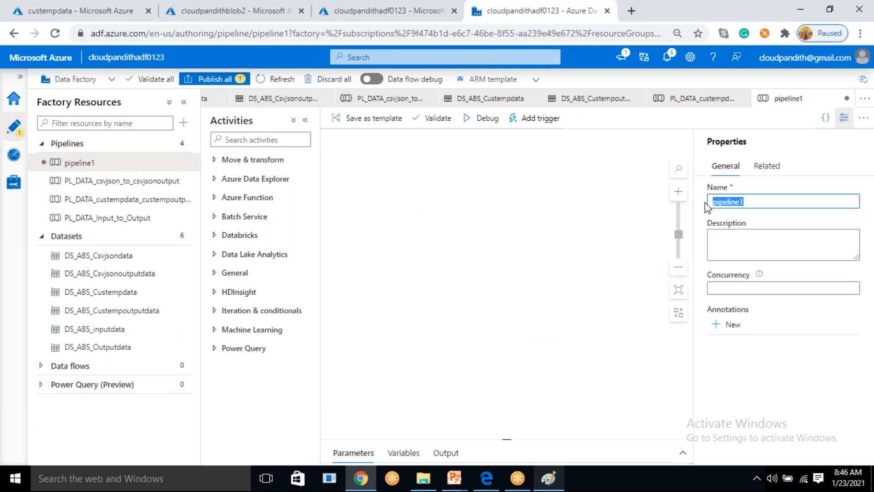
key("BackSpace")
type("M")
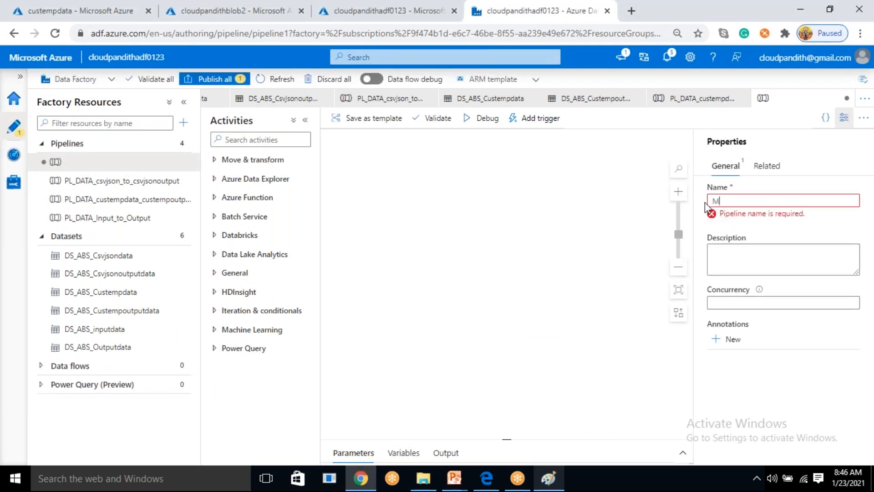
type("aster")
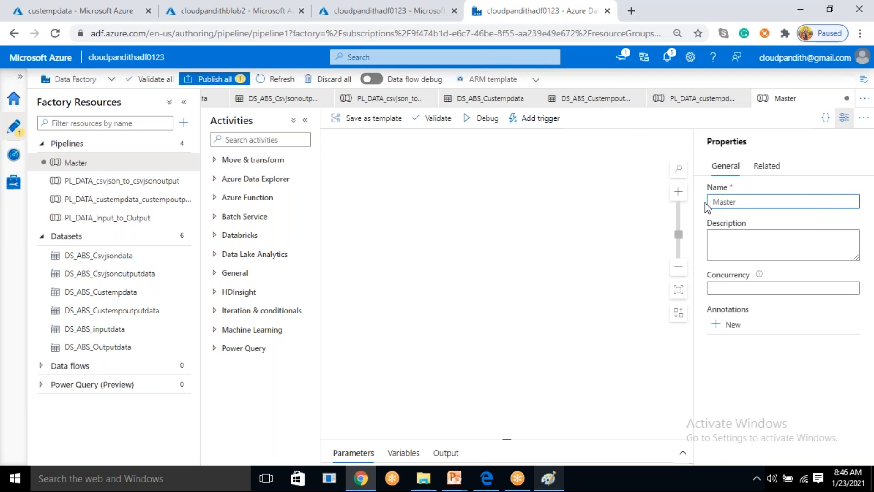
type("PL_")
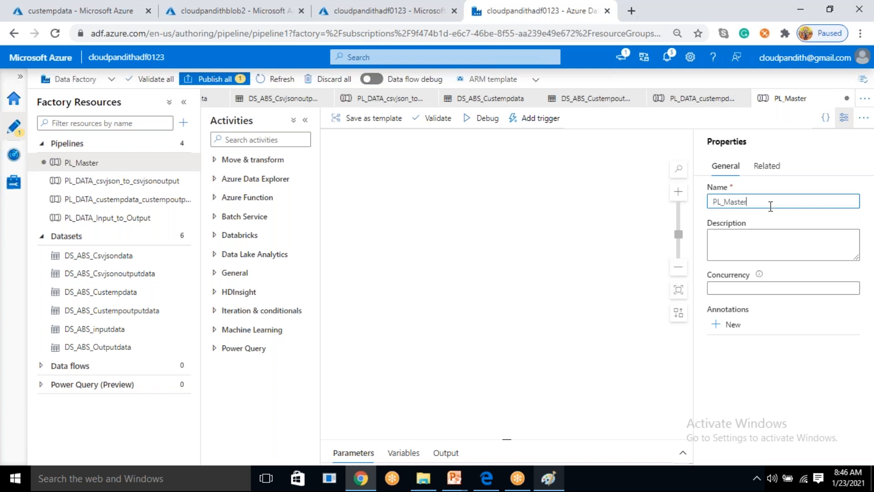
Add three Execute Pipeline activities from the General activities group onto the PL_Master canvas
left_click(844, 117)
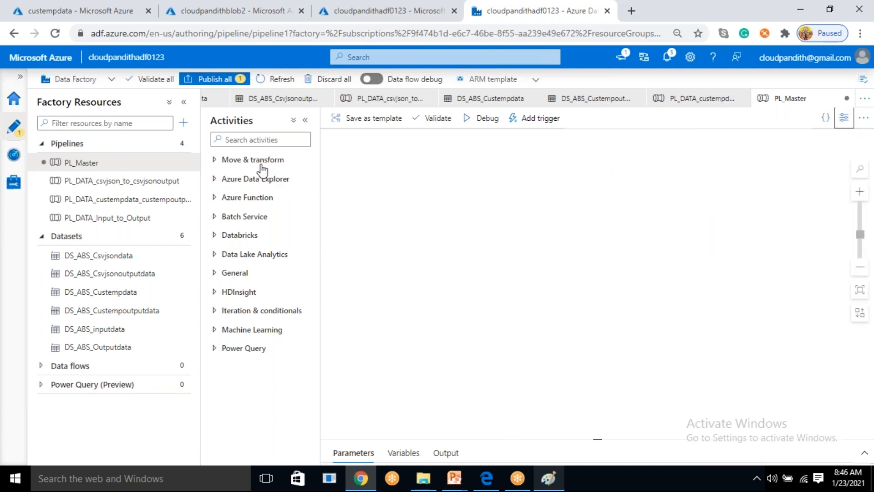
left_click(235, 274)
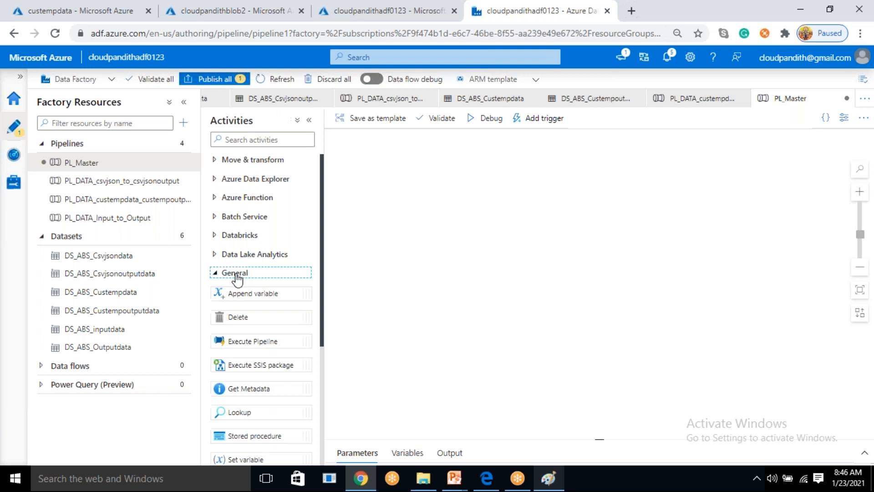
left_click_drag(251, 341, 501, 212)
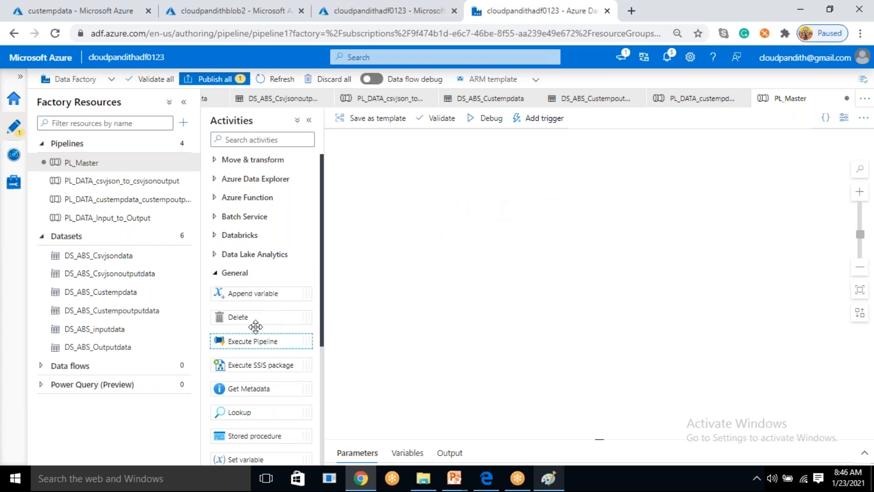
left_click_drag(249, 344, 714, 210)
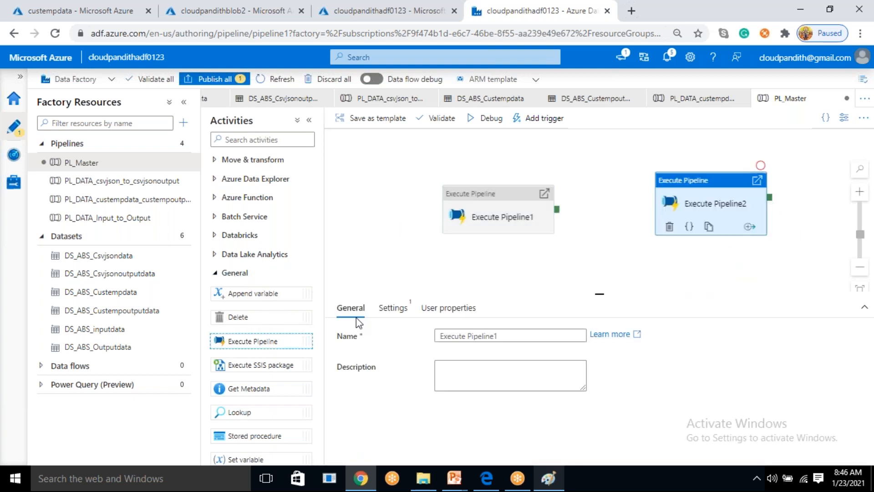
left_click_drag(261, 342, 569, 263)
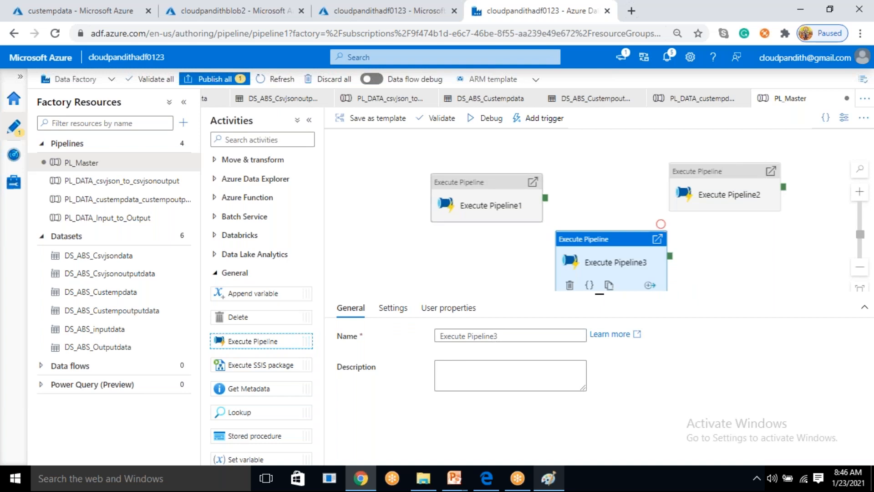
Set Execute Pipeline1's invoked pipeline to PL_DATA_Input_to_Output
left_click(503, 191)
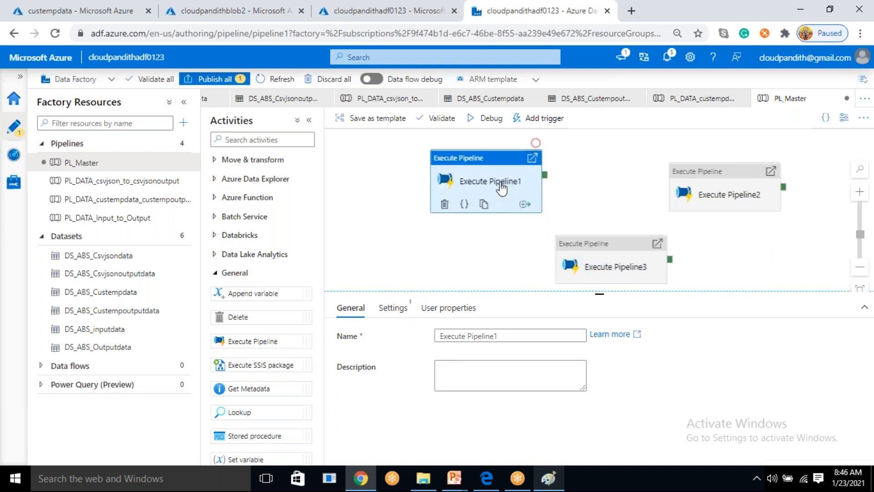
left_click(406, 310)
left_click(465, 336)
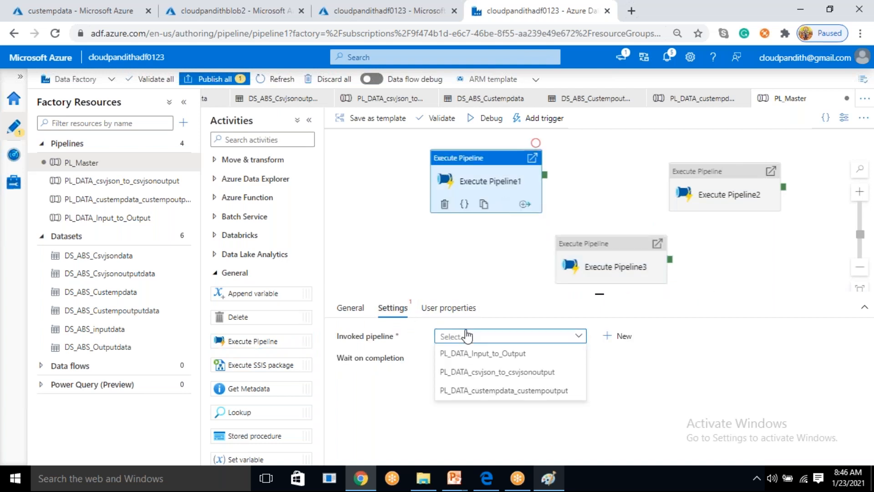
left_click(475, 354)
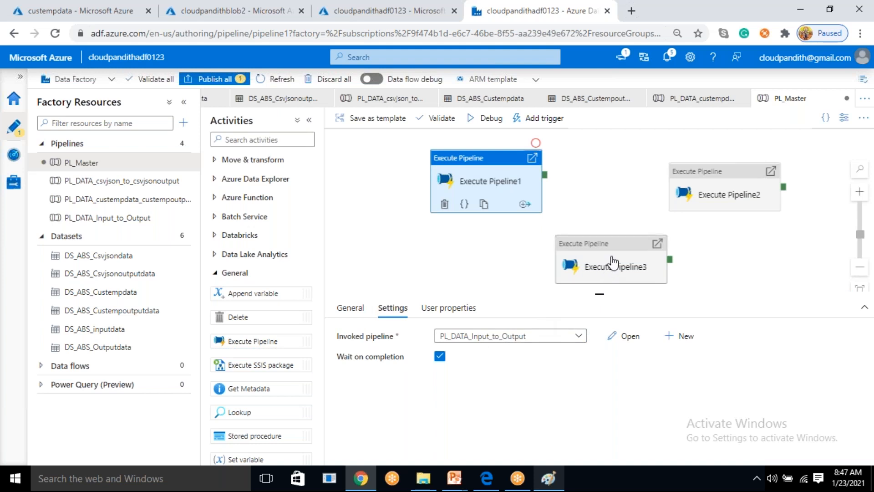
Set Execute Pipeline2's invoked pipeline to PL_DATA_csvjson_to_csvjsonoutput
left_click(747, 199)
left_click(393, 308)
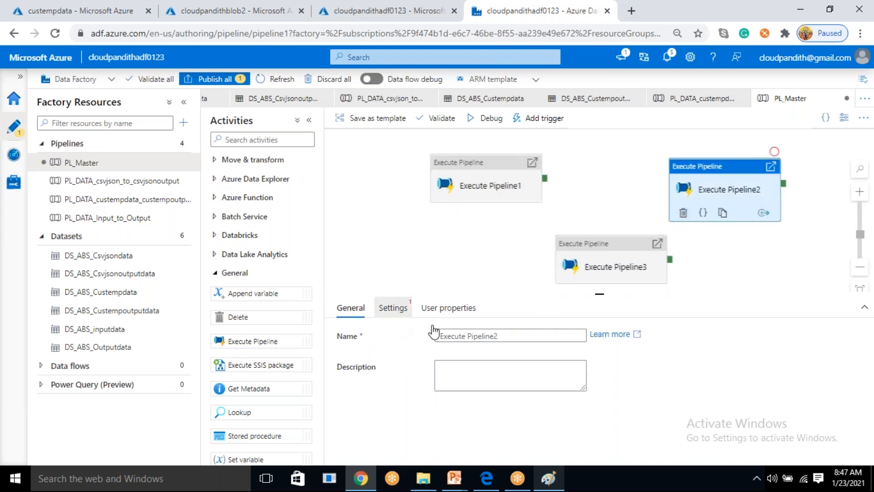
left_click(518, 341)
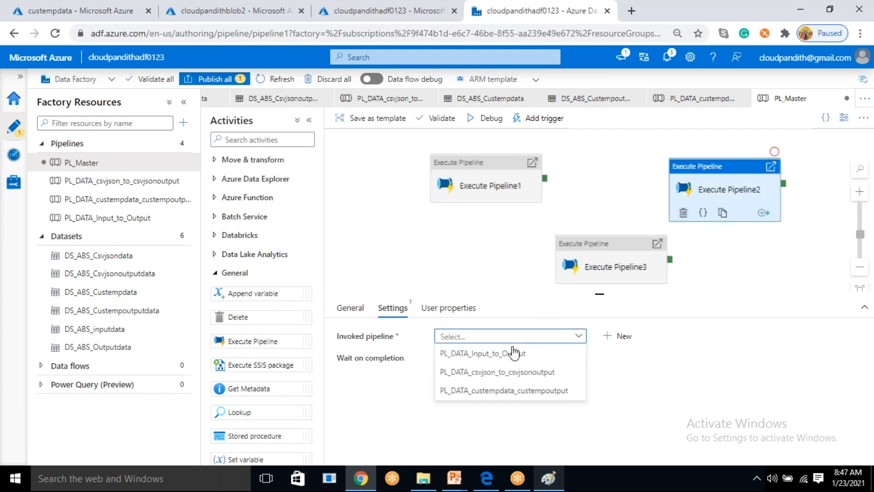
left_click(503, 374)
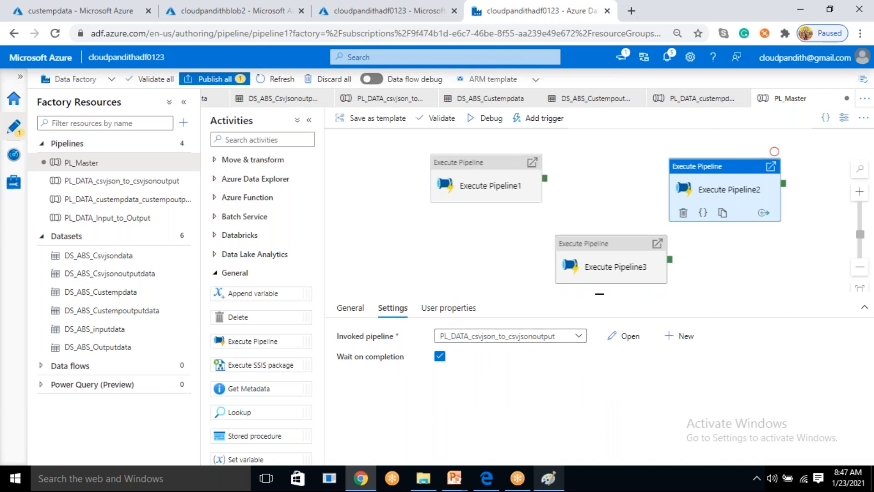
Set Execute Pipeline3's invoked pipeline to PL_DATA_custempdata_custempoutput
left_click(613, 259)
left_click(395, 307)
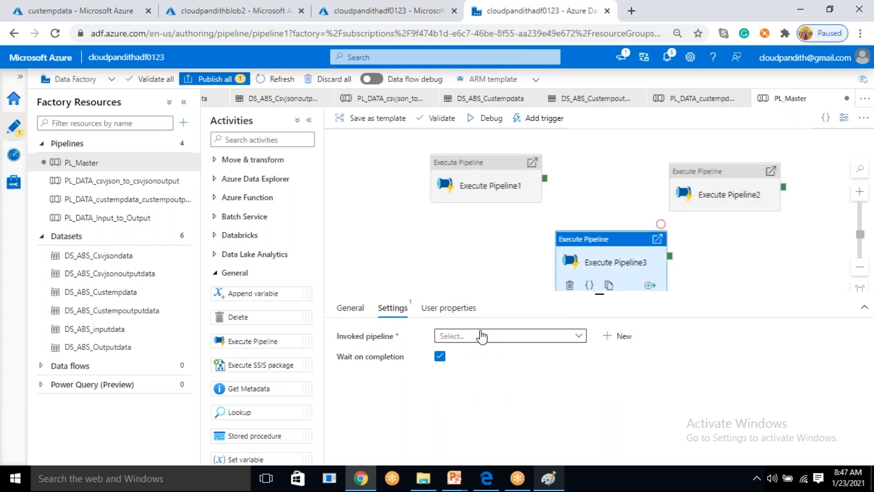
left_click(483, 336)
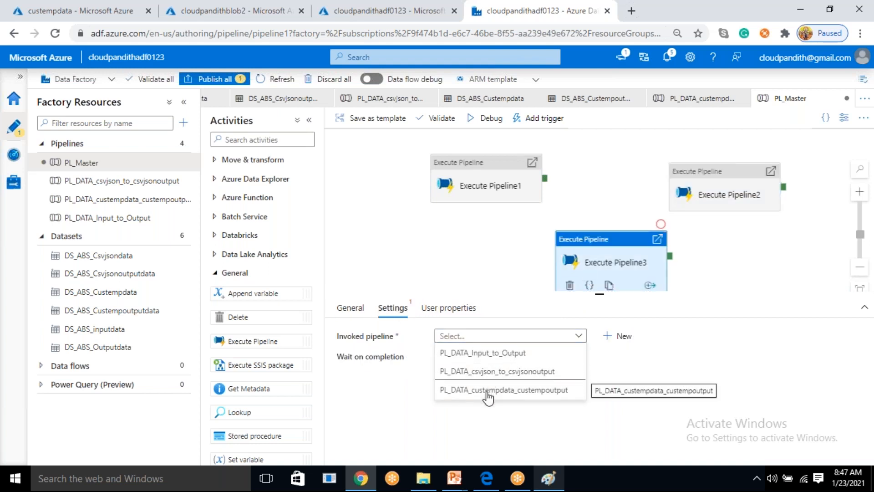
left_click(488, 389)
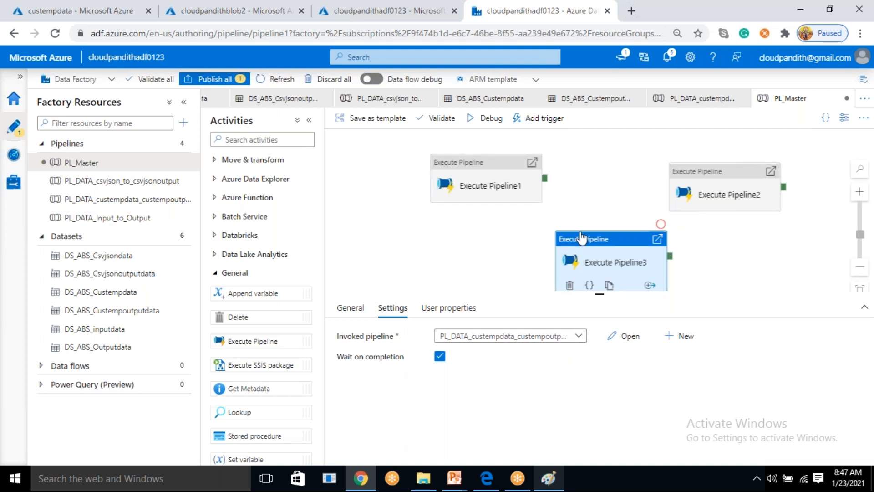
Start a debug run of PL_Master and auto-align the activities on the canvas
left_click(490, 120)
left_click(616, 165)
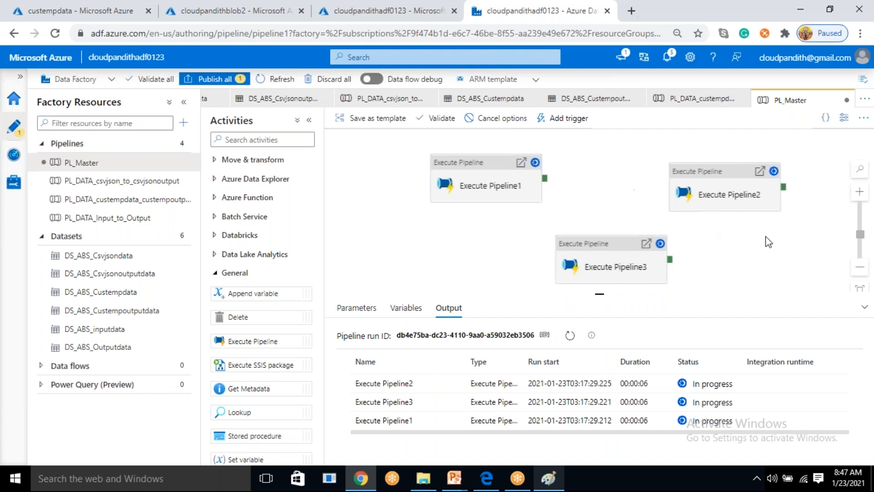
right_click(602, 164)
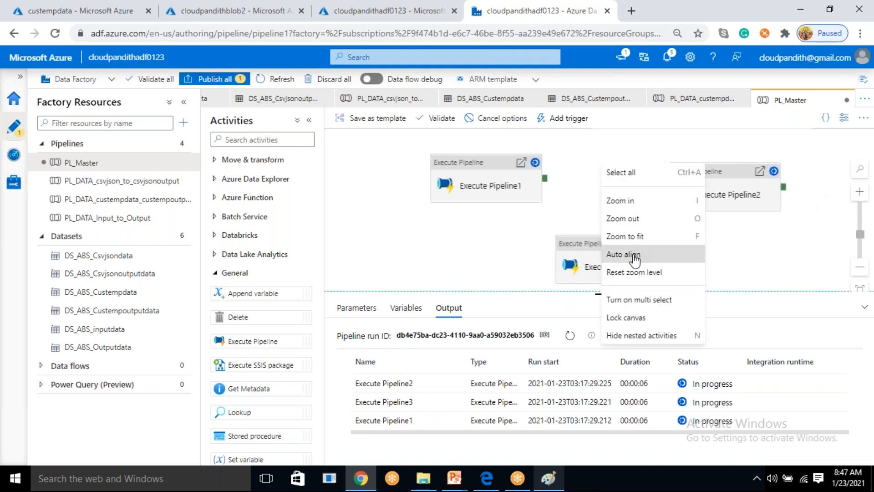
left_click(624, 254)
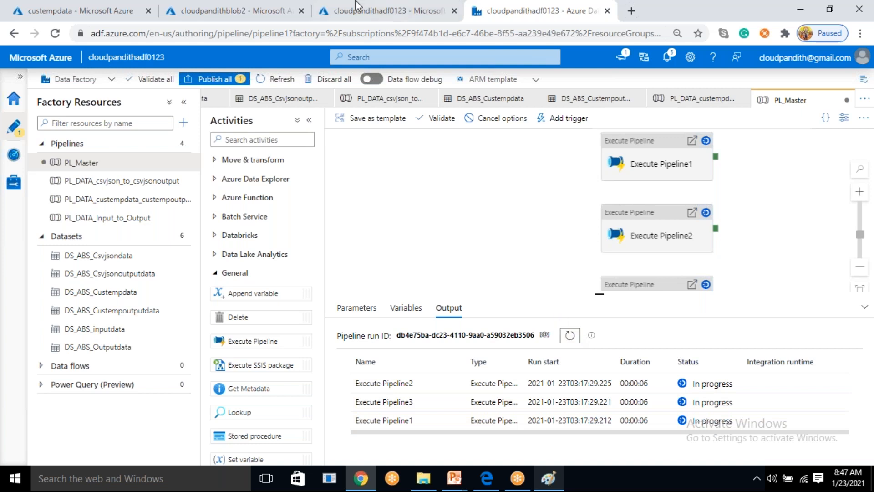
Refresh the cloudpandithblob2 container list repeatedly to check for newly created output containers
left_click(242, 3)
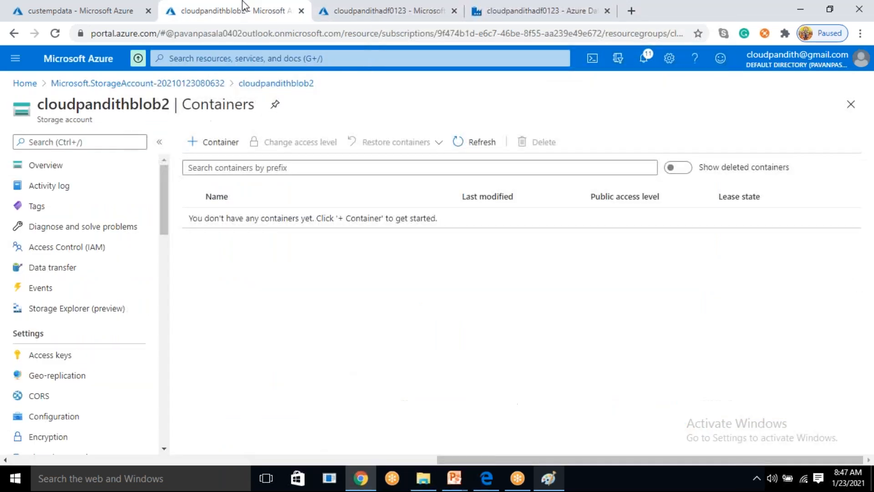
left_click(481, 145)
left_click(480, 145)
left_click(480, 144)
left_click(481, 144)
left_click(481, 145)
left_click(481, 145)
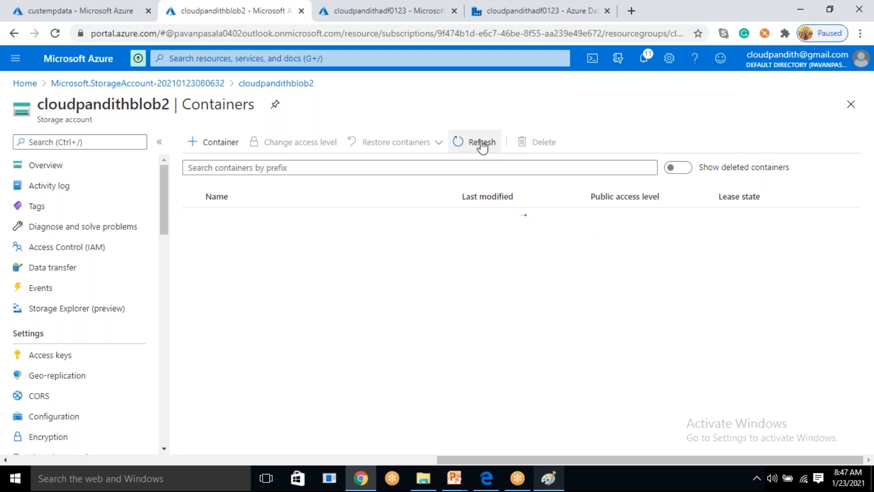
left_click(482, 145)
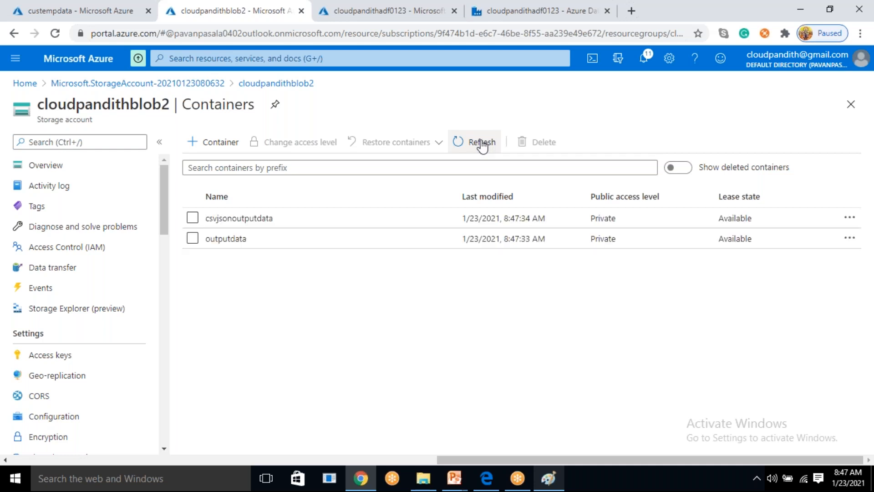
Monitor the PL_Master debug run output, refreshing the activity run statuses until all three finish
left_click(526, 10)
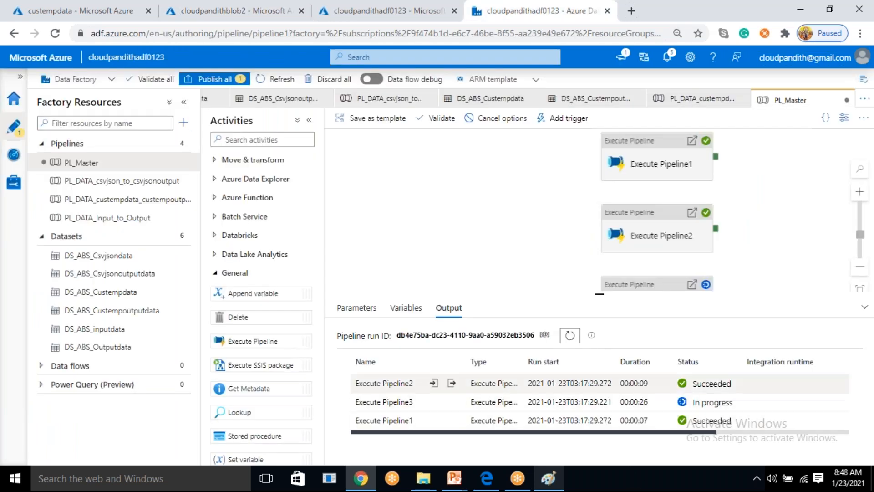
left_click(570, 337)
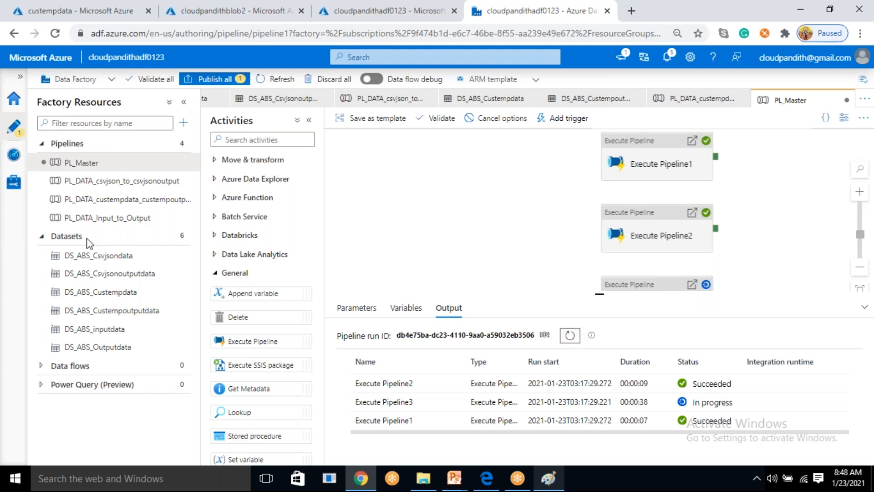
left_click(126, 200)
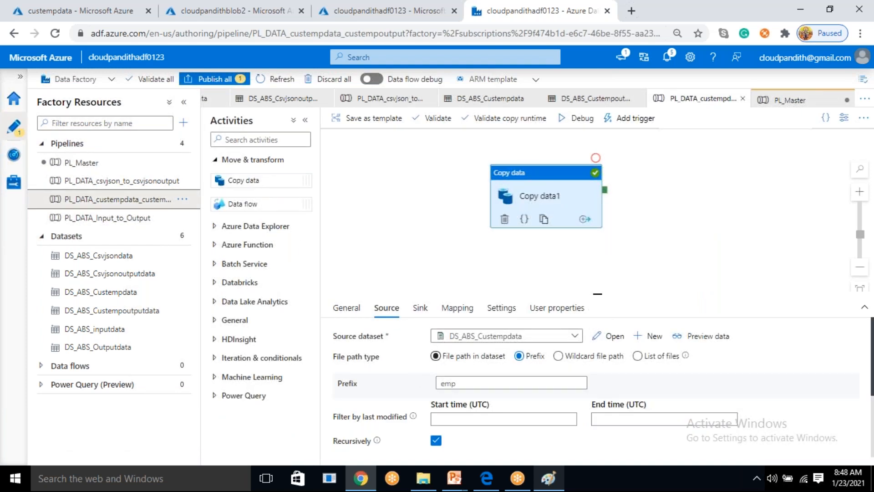
left_click(72, 163)
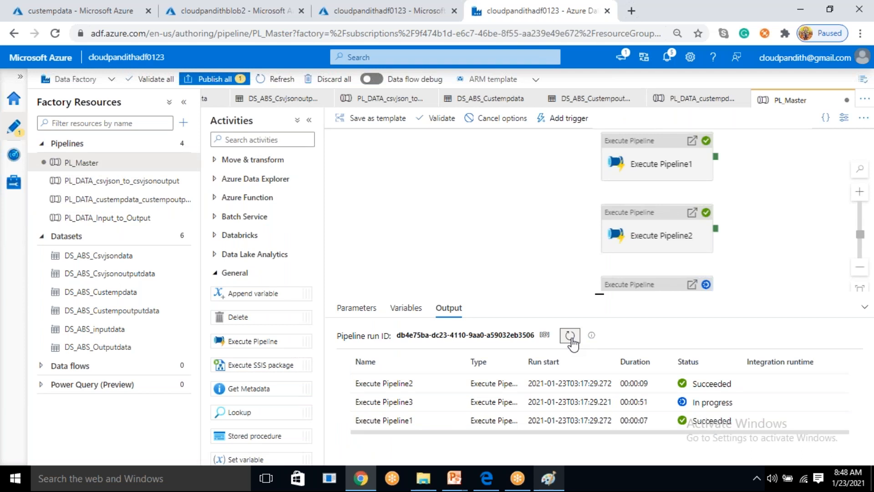
left_click(570, 337)
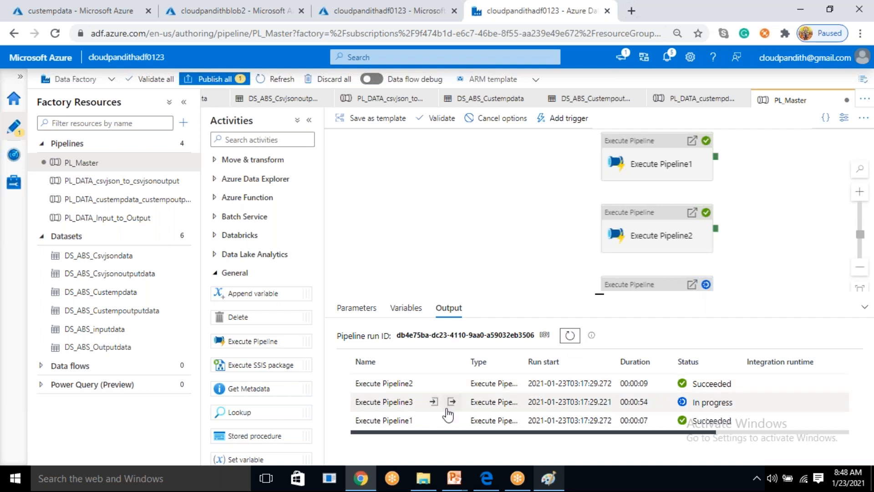
left_click(570, 337)
double_click(387, 401)
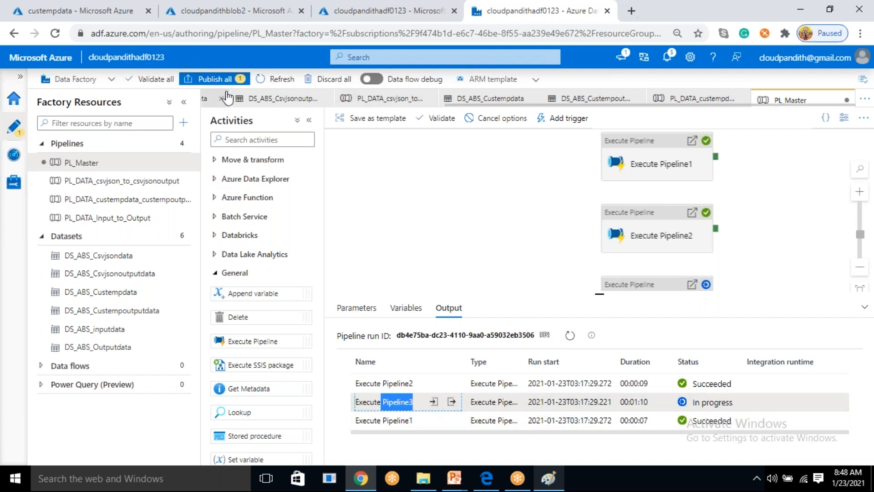
left_click(571, 335)
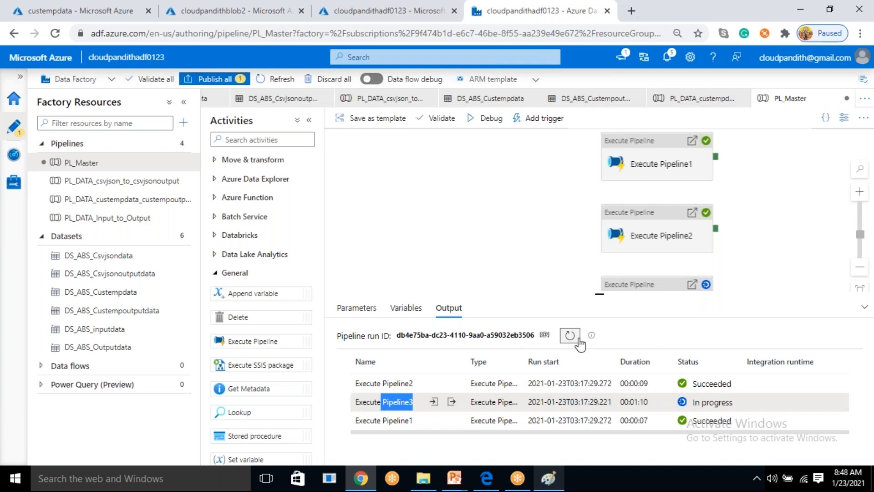
left_click(570, 335)
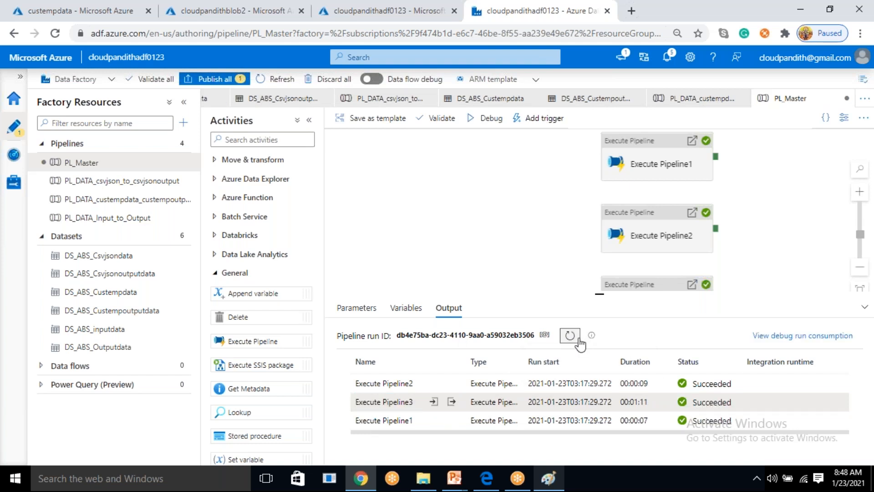
Open each of the three output containers in cloudpandithblob2 and inspect the files they contain
left_click(226, 9)
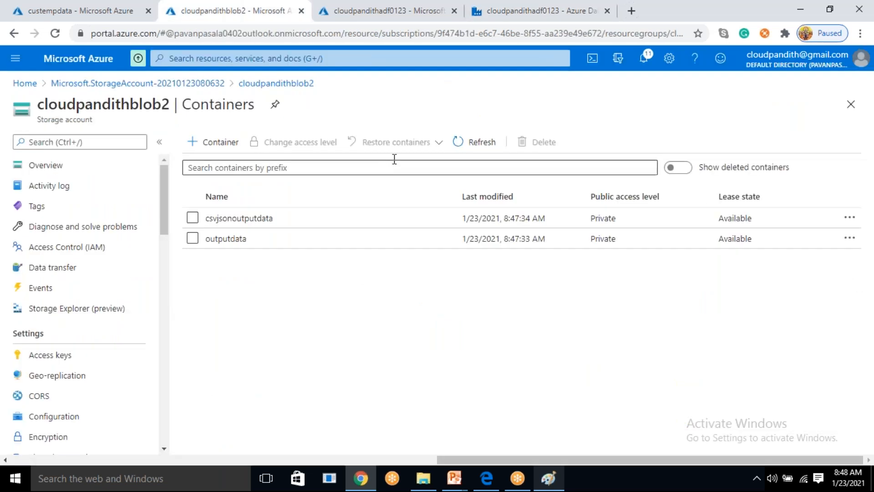
left_click(469, 142)
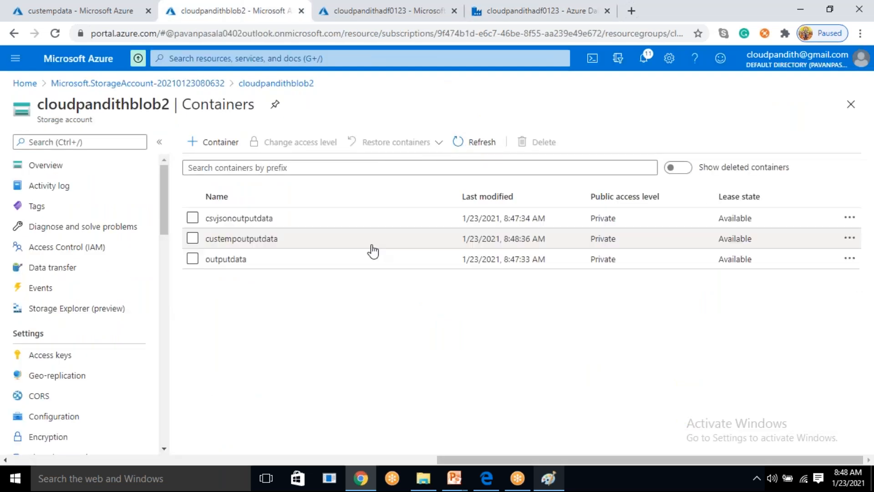
left_click(242, 240)
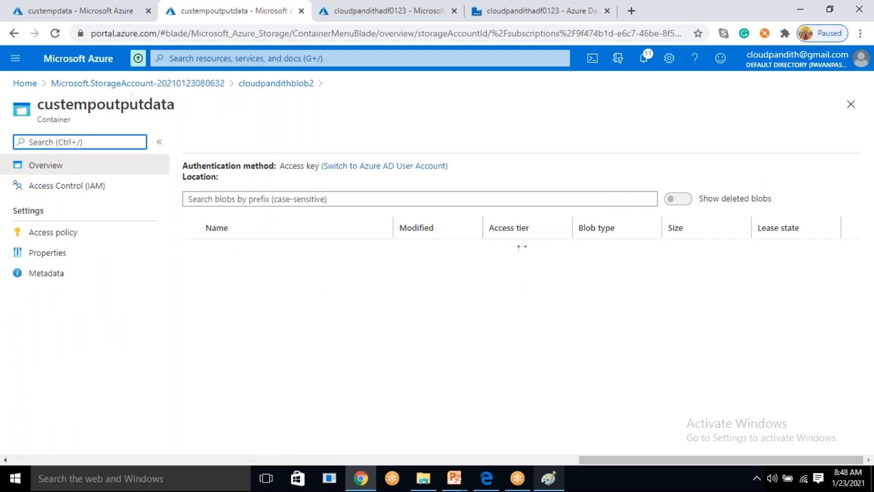
left_click(294, 86)
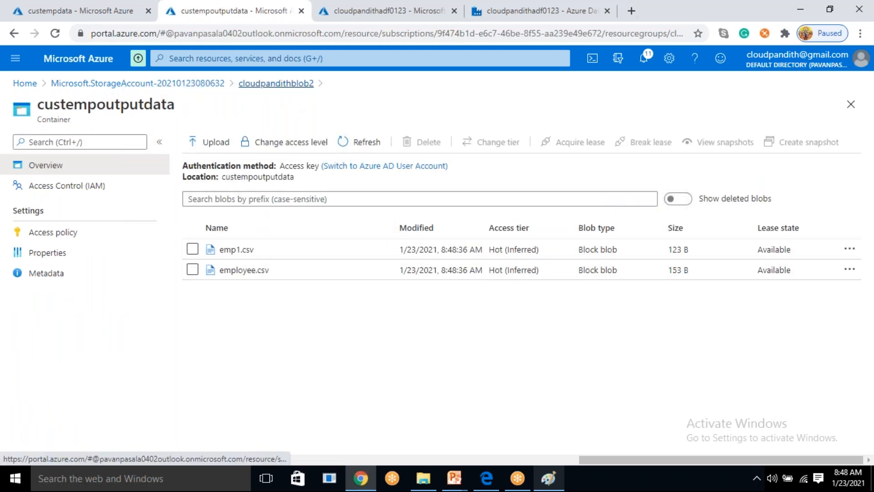
left_click(270, 223)
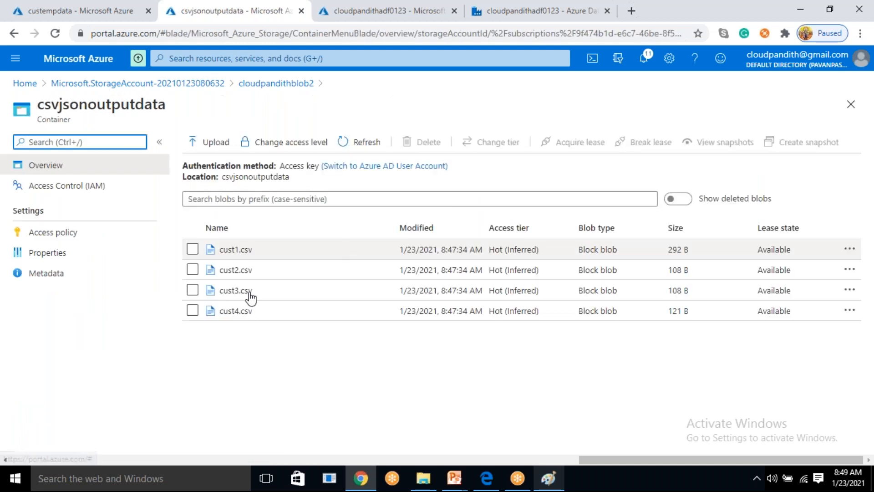
left_click(291, 85)
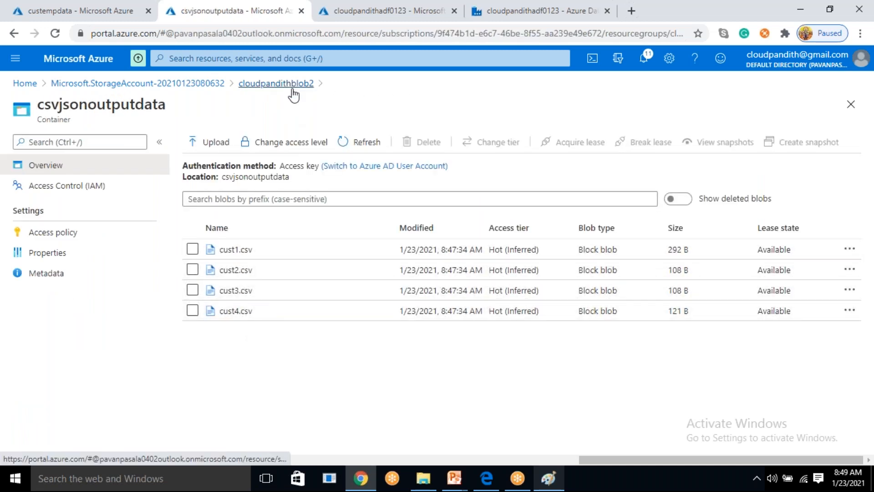
left_click(268, 257)
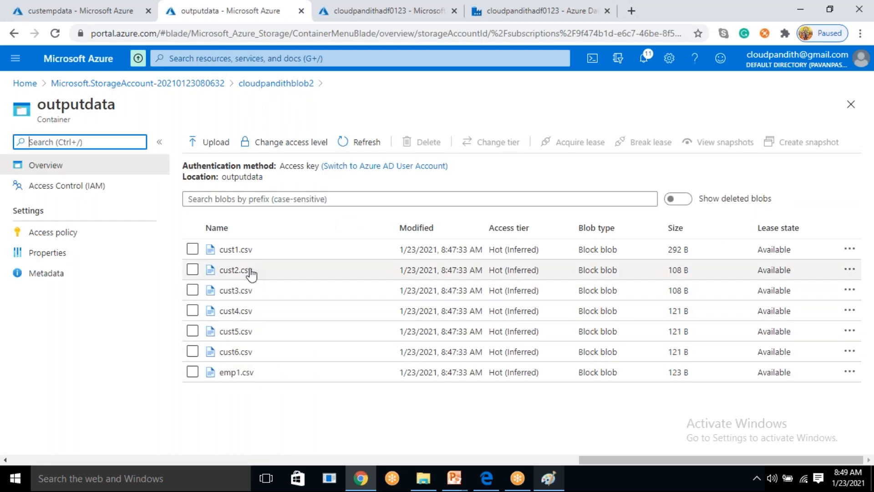
left_click(269, 87)
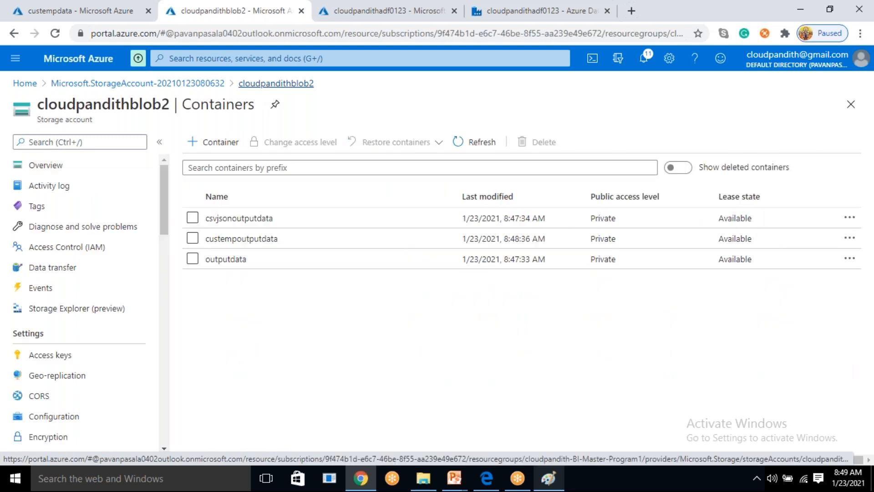
Select all three output containers in cloudpandithblob2 and delete them
left_click(193, 217)
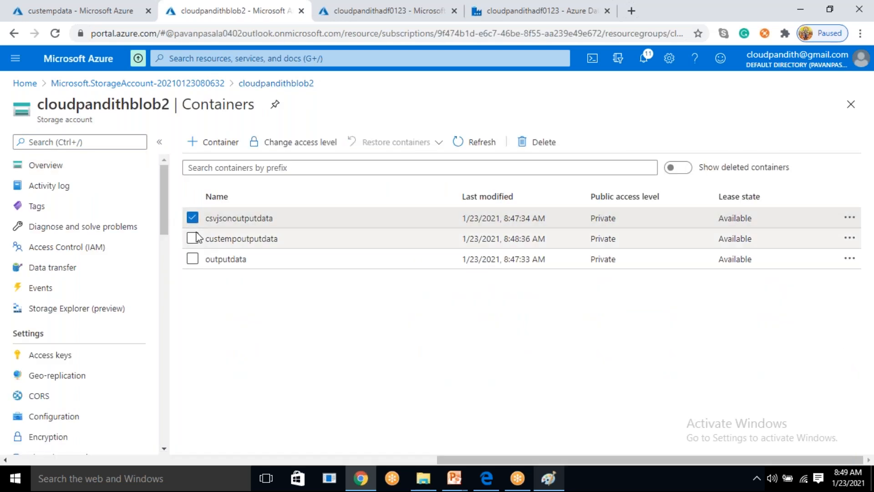
left_click(192, 239)
left_click(193, 259)
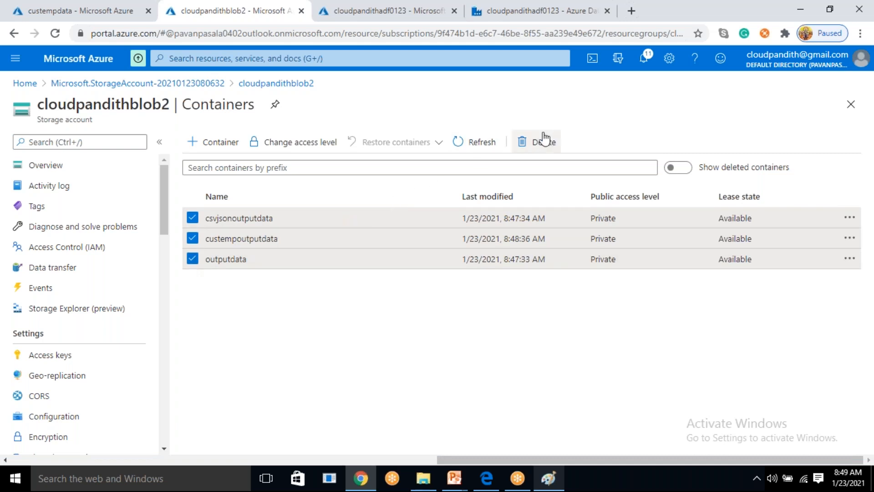
left_click(534, 150)
left_click(209, 332)
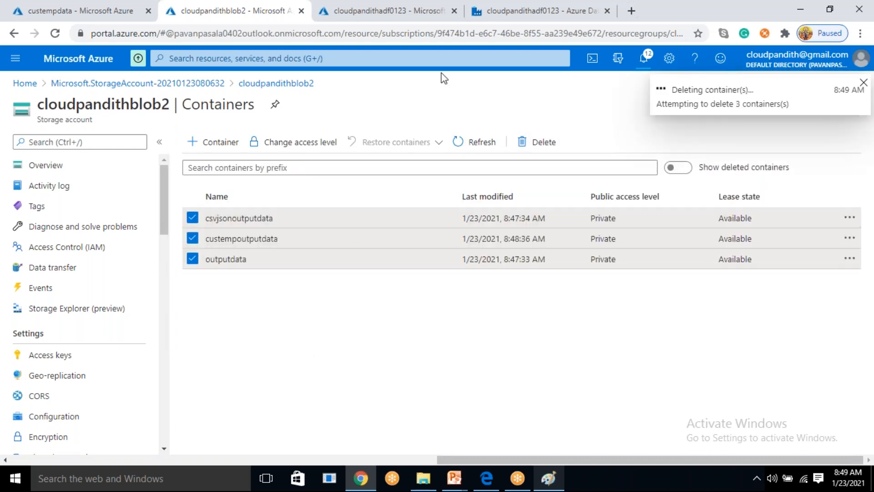
Insert a Wait activity with a 5-second wait between Execute Pipeline1 and Execute Pipeline2, linking them by success dependencies
left_click(495, 6)
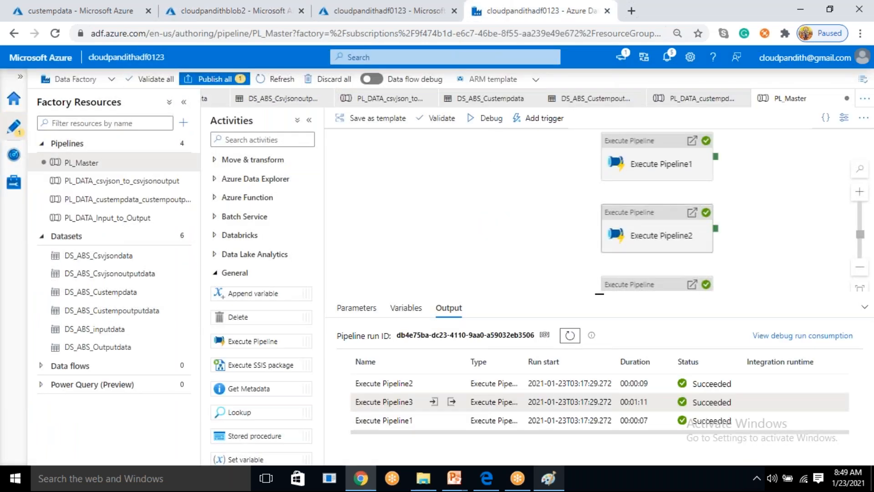
left_click_drag(632, 162, 385, 198)
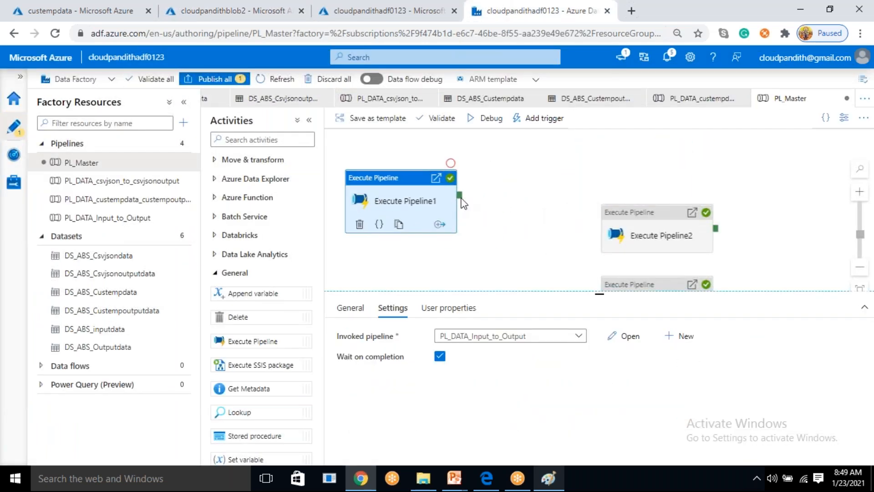
scroll(235, 346, "down", 5)
left_click_drag(235, 362, 519, 191)
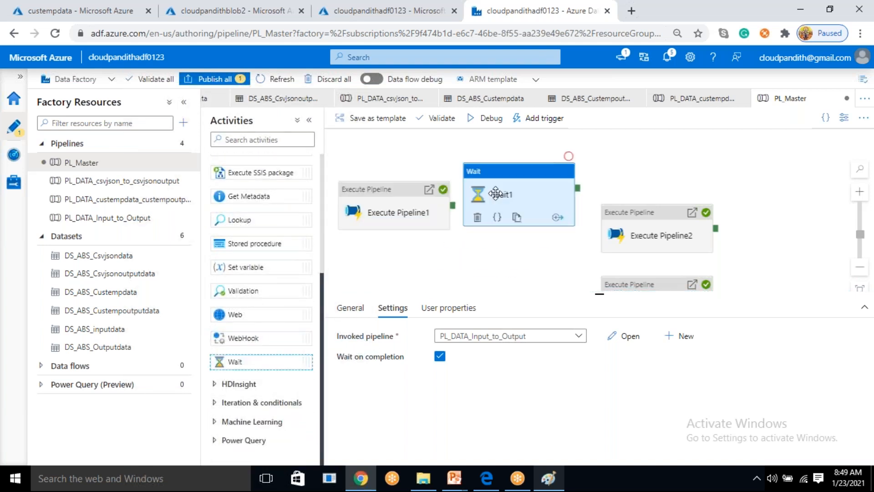
left_click_drag(456, 206, 519, 203)
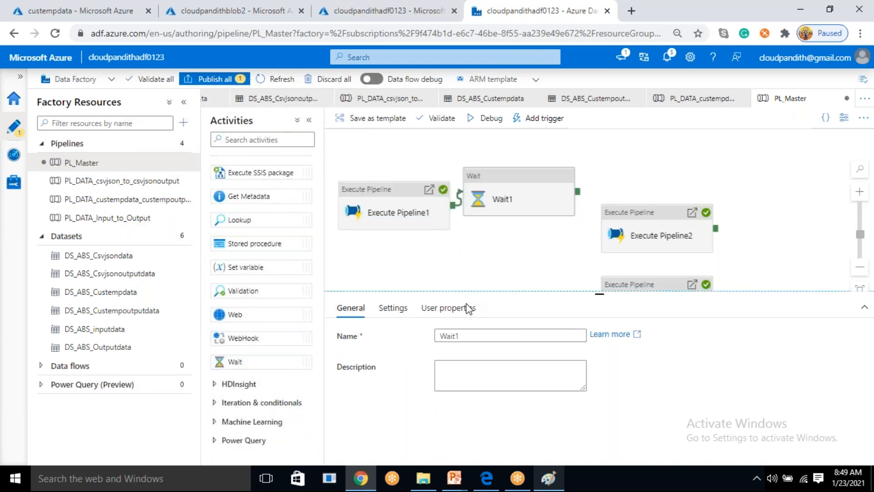
left_click(393, 308)
left_click(445, 334)
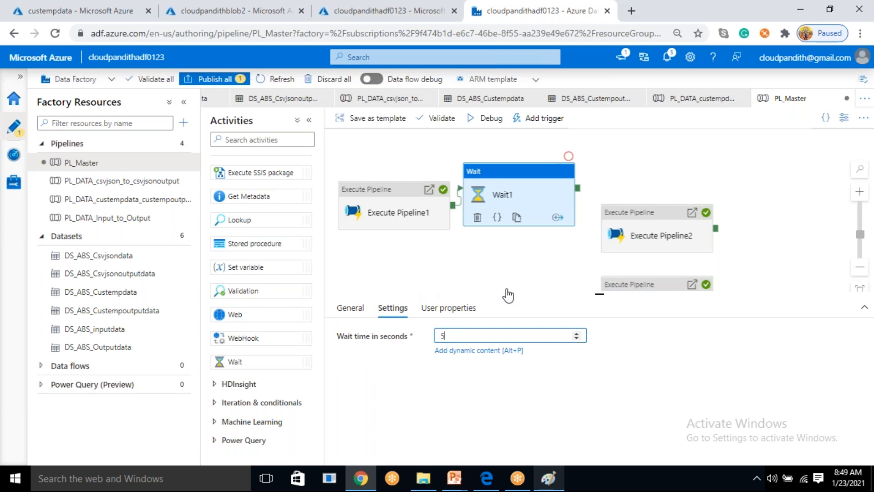
left_click_drag(656, 215, 691, 172)
left_click_drag(578, 191, 687, 195)
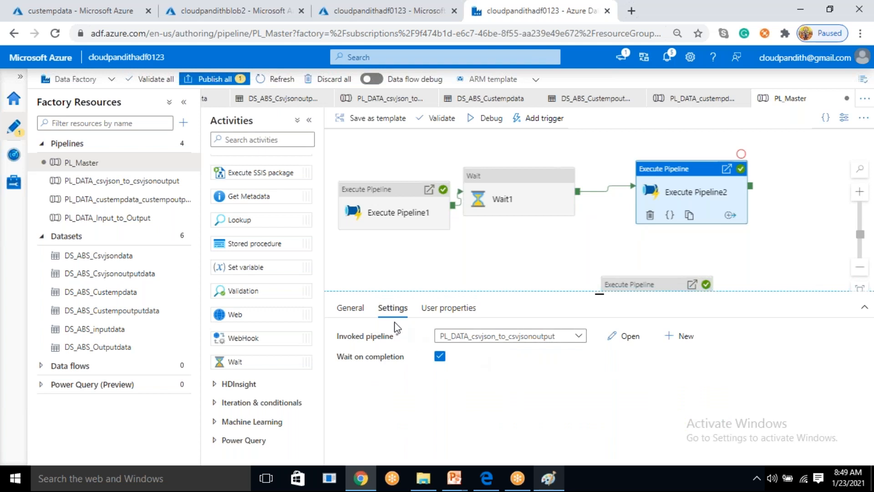
Duplicate Wait1, connect the copy after Execute Pipeline2, and rename it Wait2
left_click(527, 196)
right_click(527, 194)
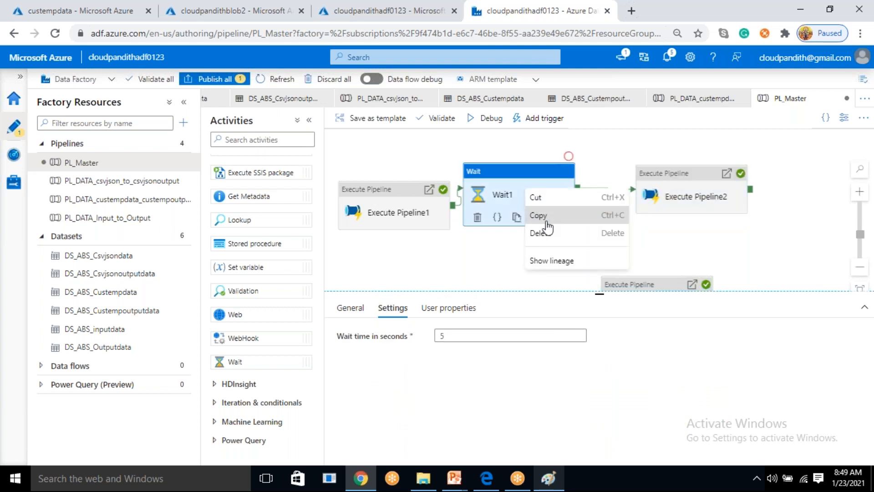
left_click(545, 220)
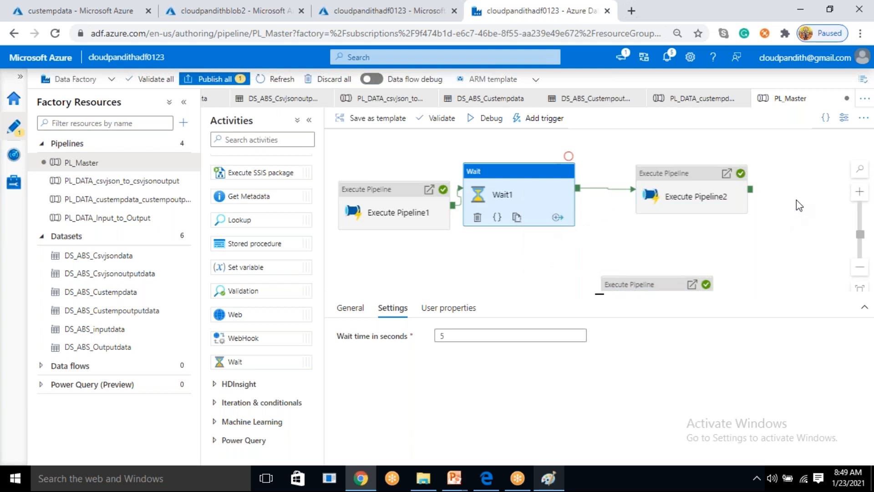
right_click(798, 205)
left_click(784, 227)
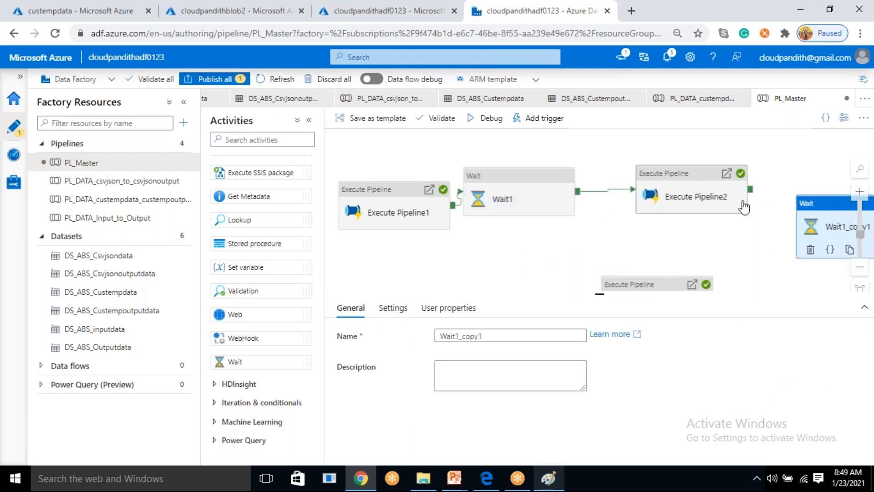
mouse_move(798, 198)
left_mouse_down()
mouse_move(763, 193)
mouse_move(797, 191)
left_mouse_up()
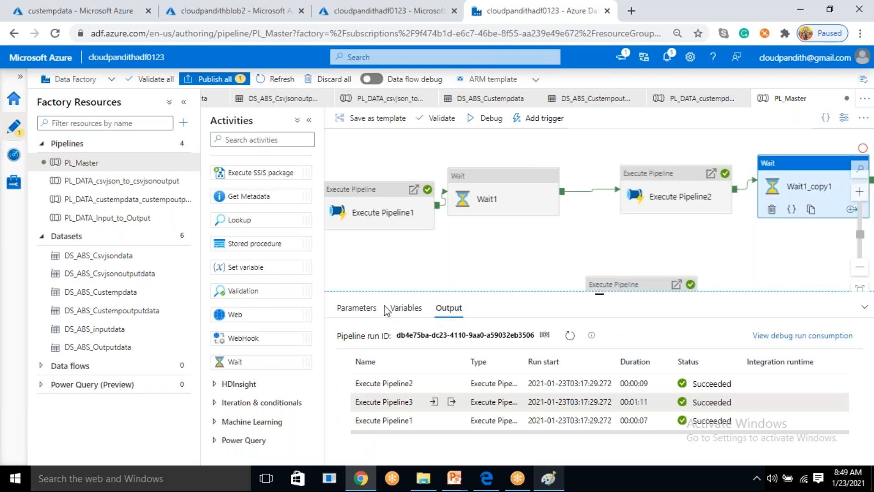
left_click(498, 336)
left_click_drag(497, 335, 478, 335)
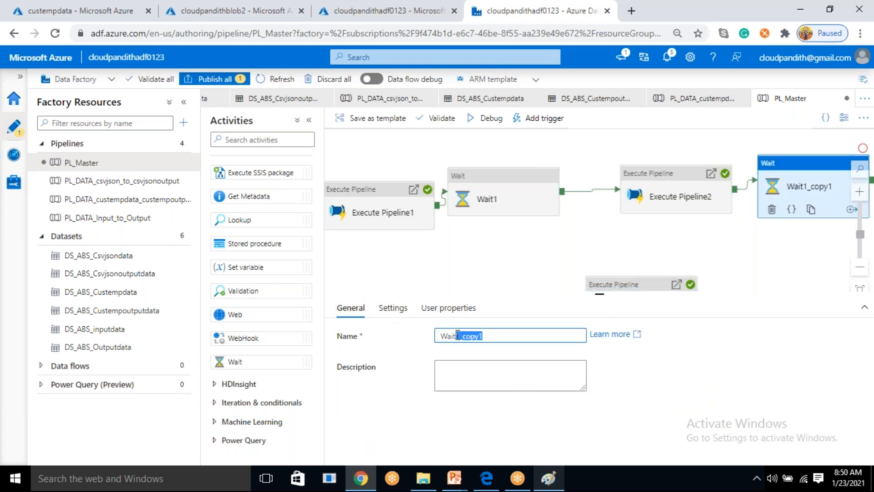
type("2")
Set Wait2's wait time to 5 seconds
left_click(682, 239)
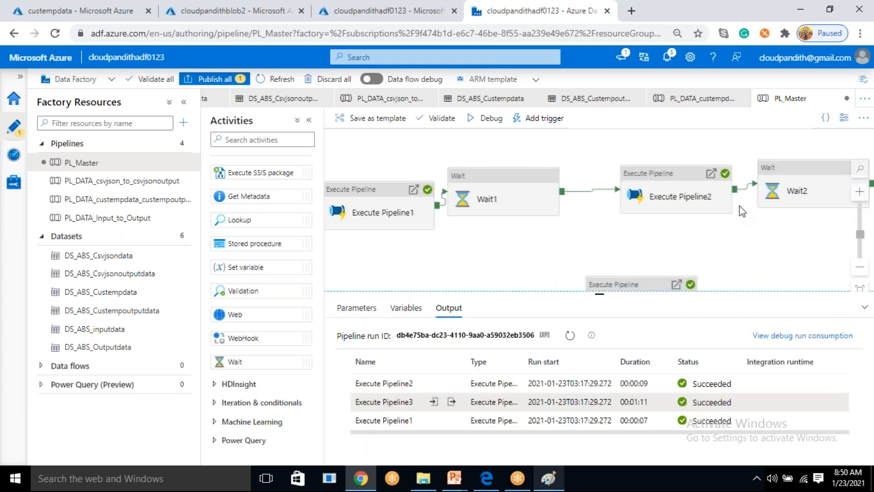
left_click(843, 190)
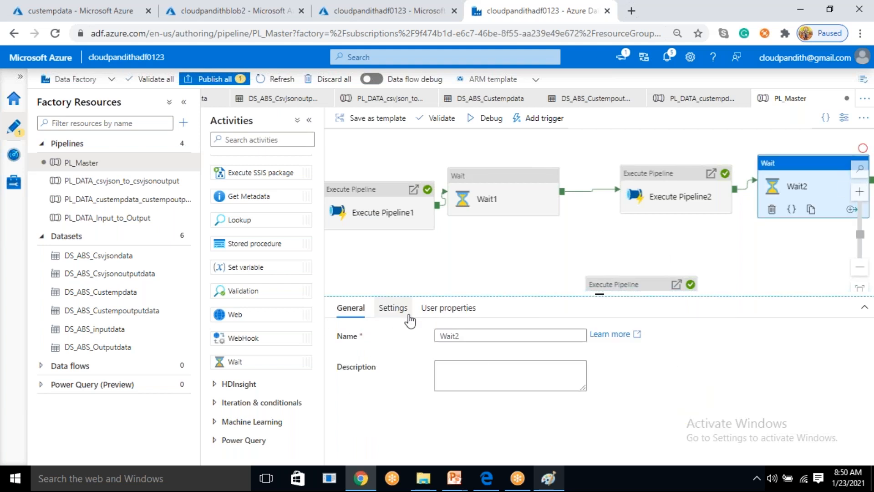
left_click(388, 309)
left_click(450, 335)
type("5")
Move Execute Pipeline3 after Wait2 and connect Wait2 to it on success
left_click_drag(712, 259, 576, 248)
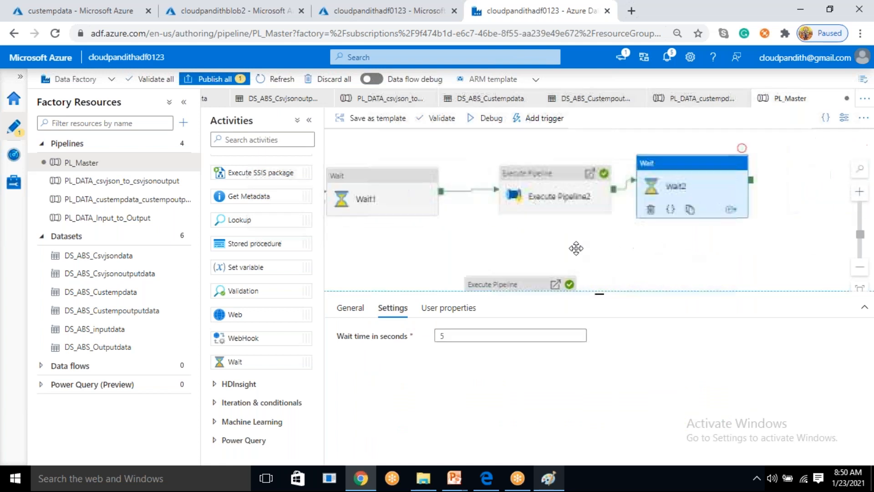
left_click_drag(539, 284, 826, 177)
left_click_drag(701, 182, 806, 197)
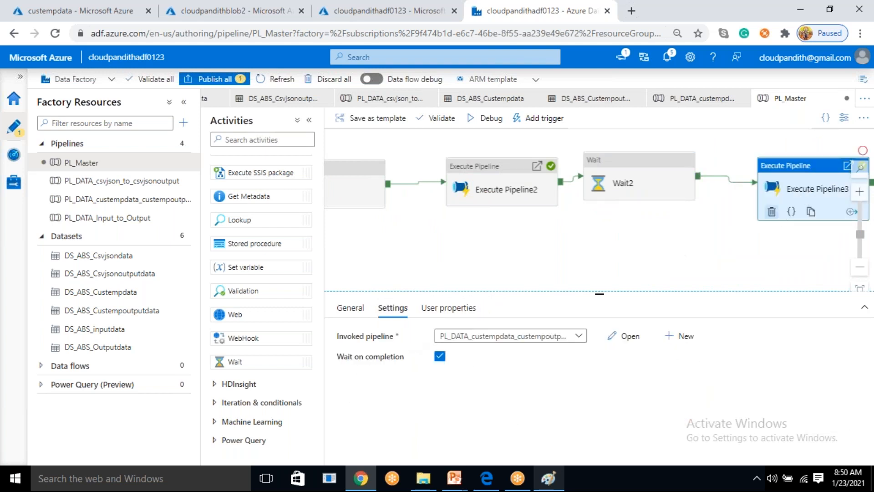
Reposition Wait1 further right between Execute Pipeline1 and Execute Pipeline2
left_click(631, 143)
left_click(636, 183)
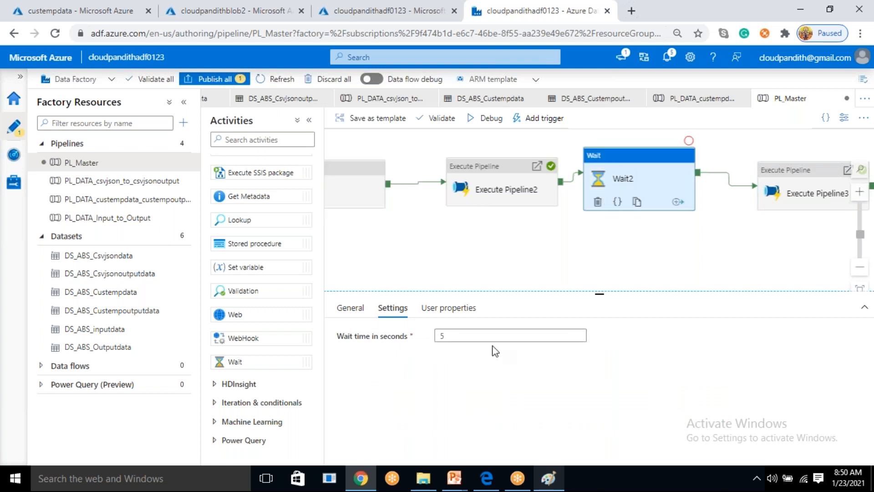
left_click_drag(472, 268, 638, 267)
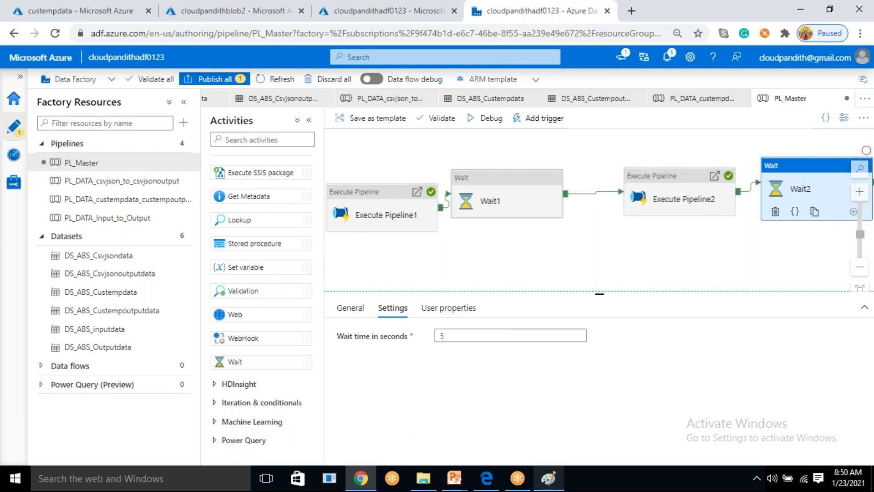
left_click(514, 199)
left_click_drag(514, 199, 548, 206)
Examine the dependency condition options on the connector from Execute Pipeline1 to Wait1
left_click(465, 207)
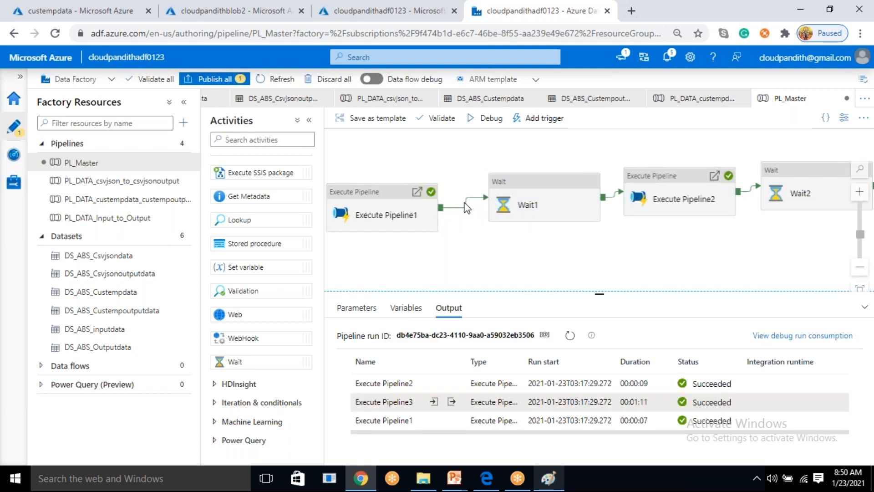
right_click(464, 206)
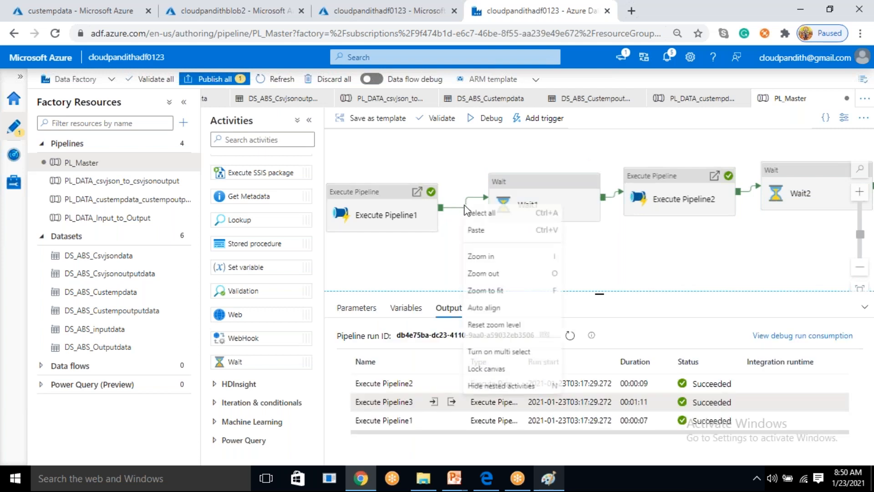
left_click(458, 207)
left_click(458, 206)
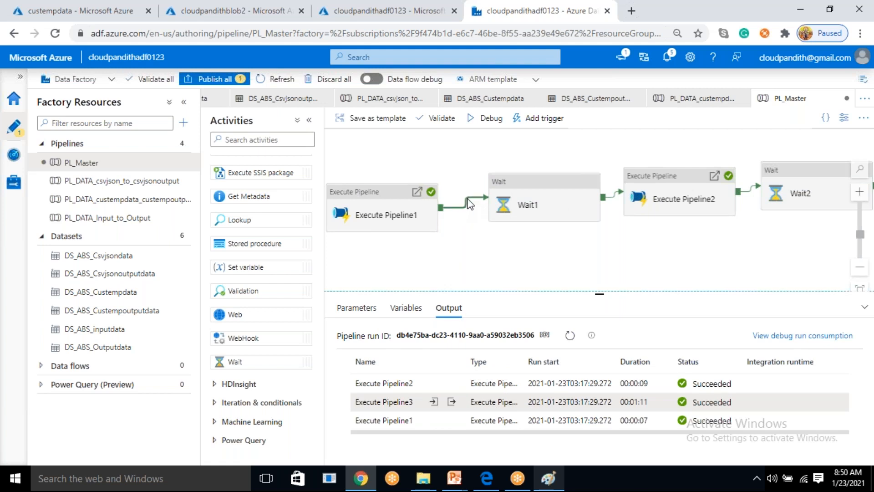
right_click(469, 204)
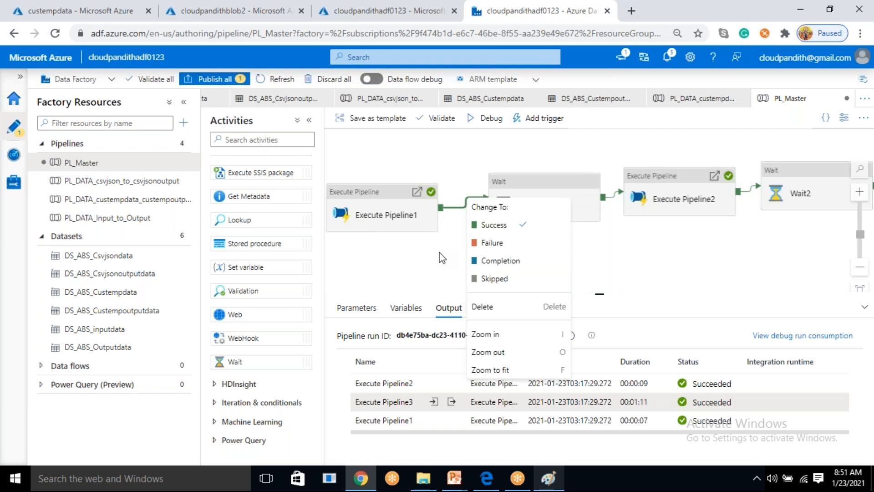
left_click(453, 255)
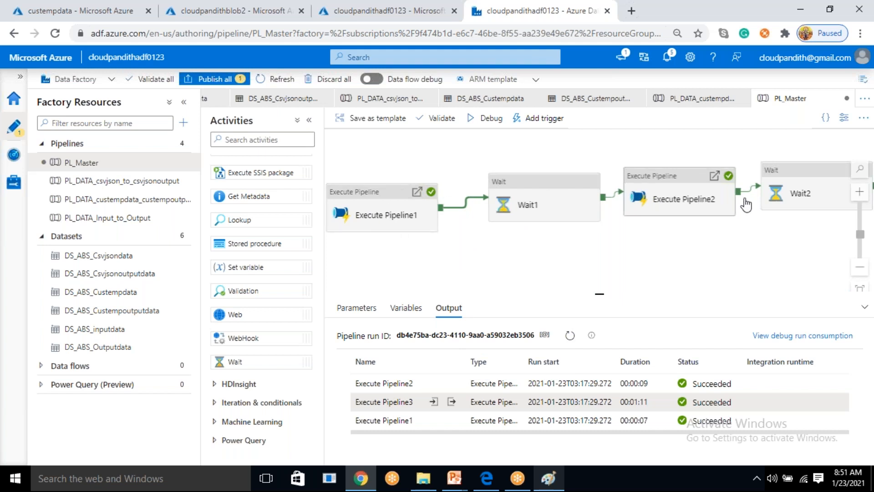
Publish all pending changes, including the new PL_Master pipeline
left_click_drag(728, 253, 682, 261)
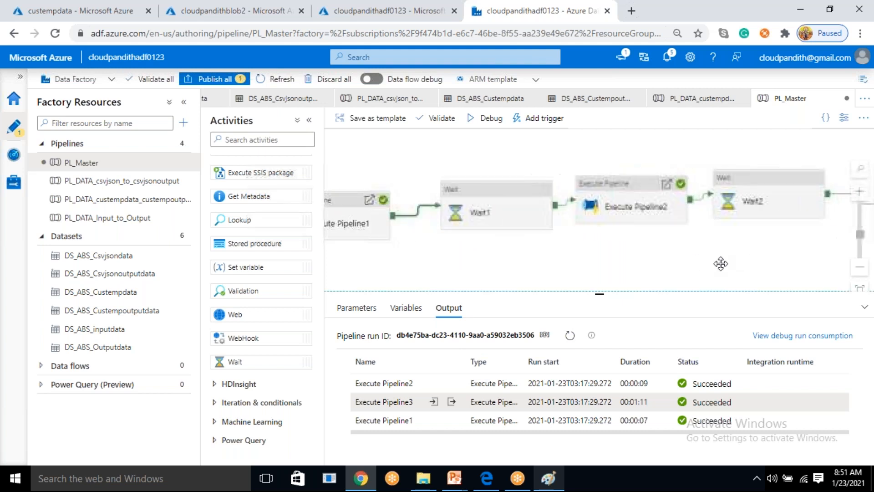
left_click(213, 81)
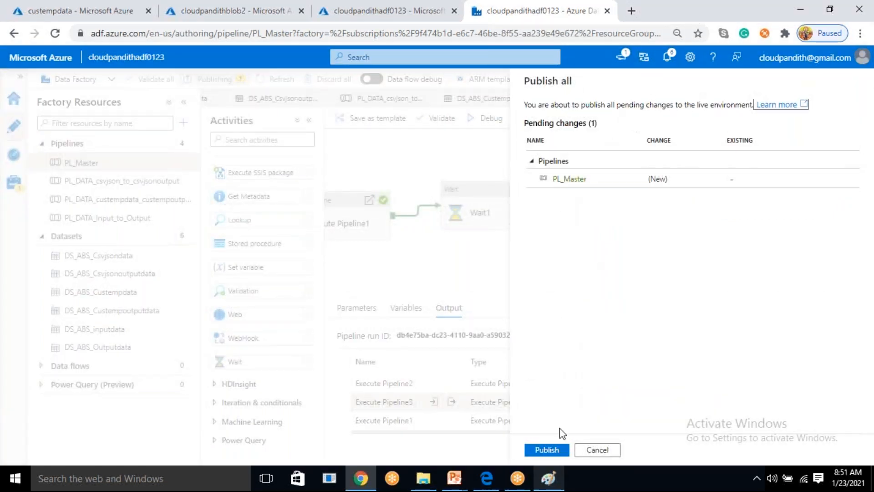
left_click(548, 450)
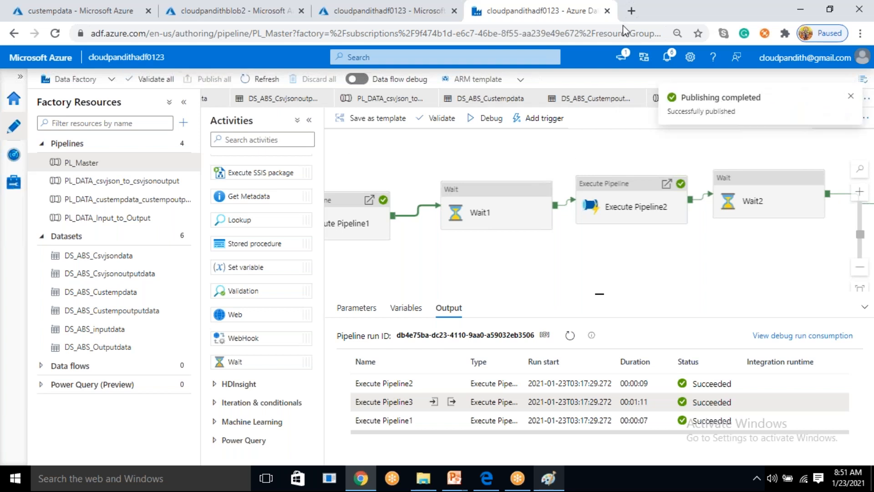
Trigger the PL_Master pipeline to run now
left_click(536, 120)
left_click(546, 141)
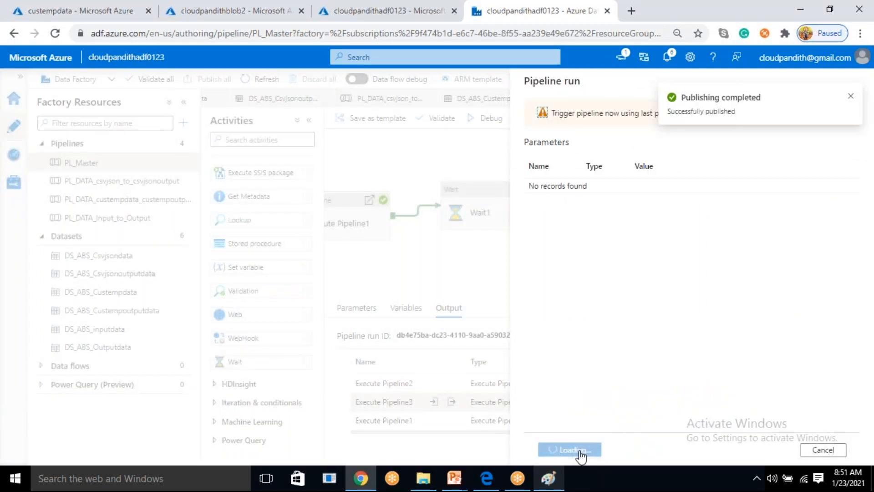
left_click(560, 450)
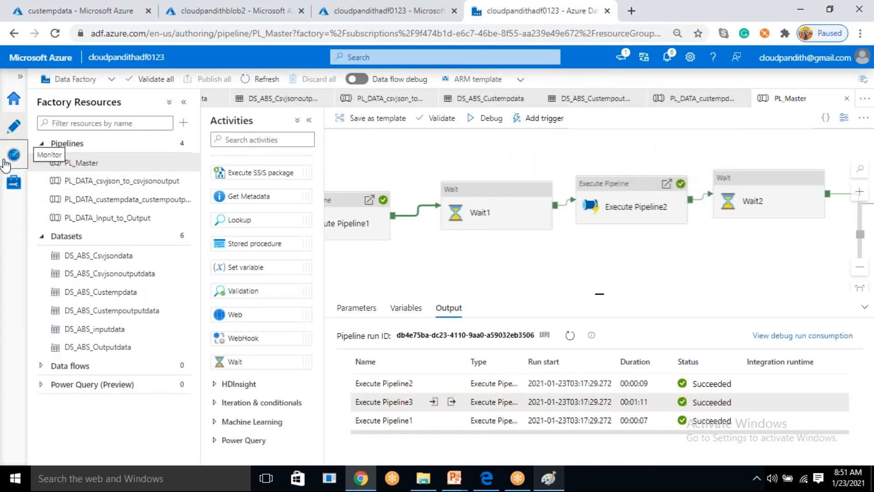
Open the triggered PL_Master run's activity runs in the Monitor view
left_click(6, 163)
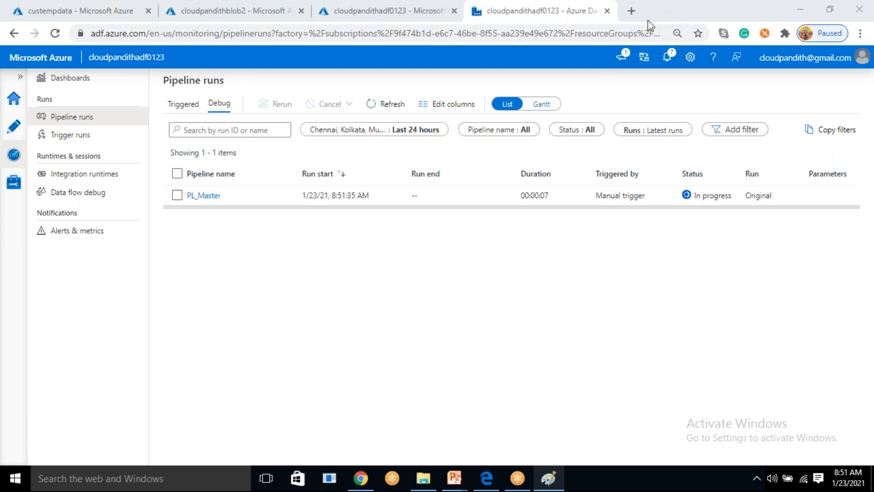
left_click(201, 196)
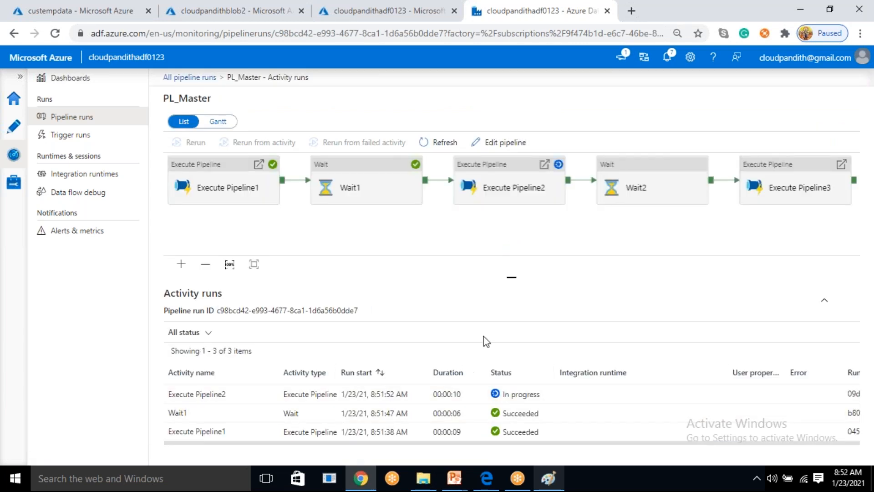
left_click_drag(512, 278, 512, 234)
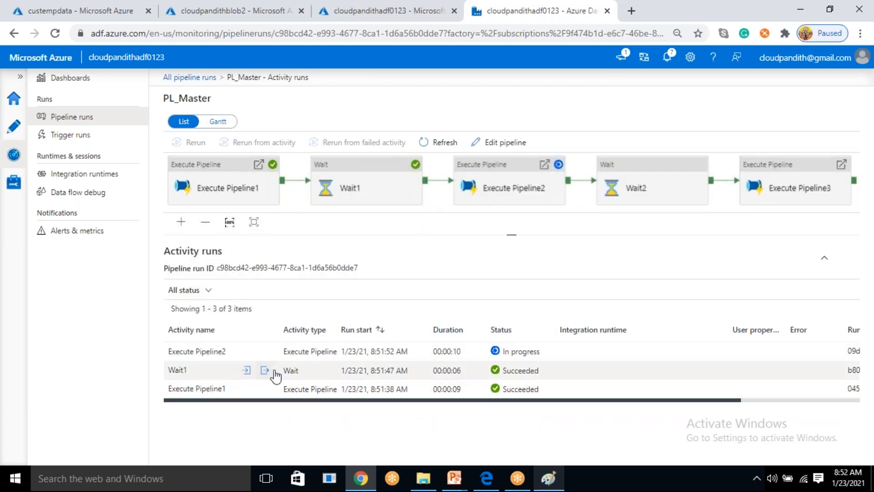
Refresh the cloudpandithblob2 container list and the PL_Master activity runs to follow the run's progress
left_click(254, 9)
left_click(473, 143)
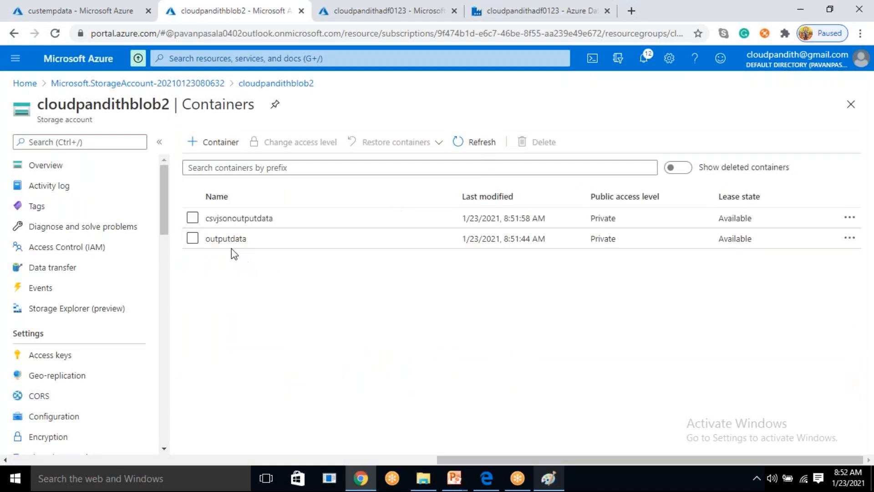
left_click(504, 6)
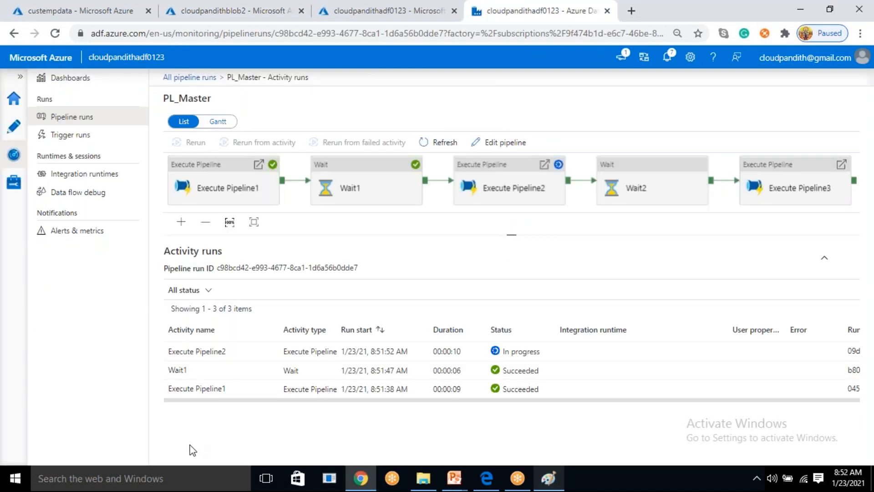
left_click(451, 145)
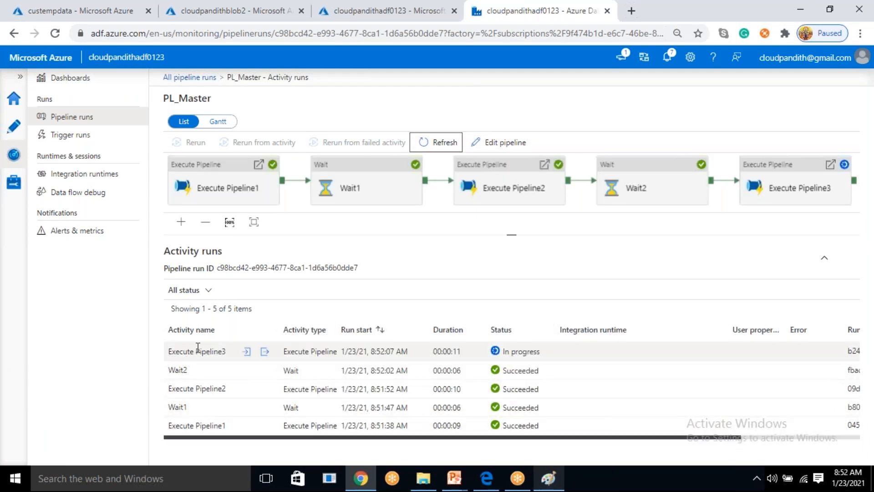
double_click(212, 351)
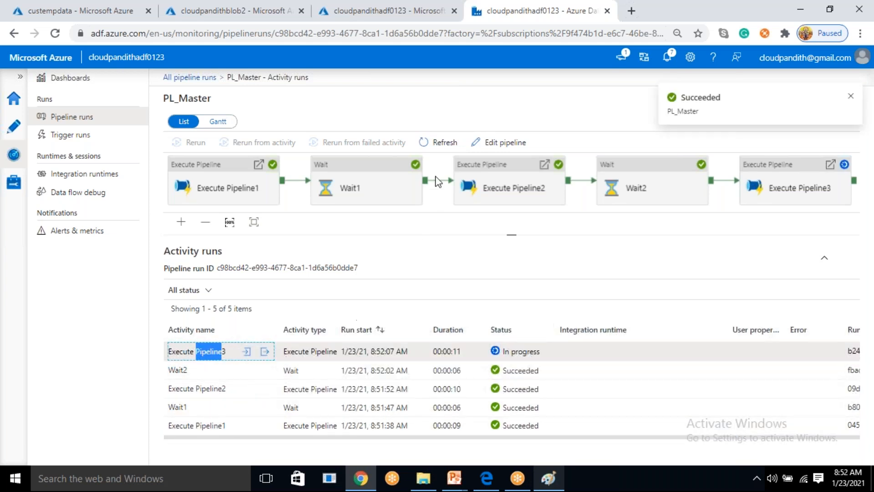
left_click(421, 142)
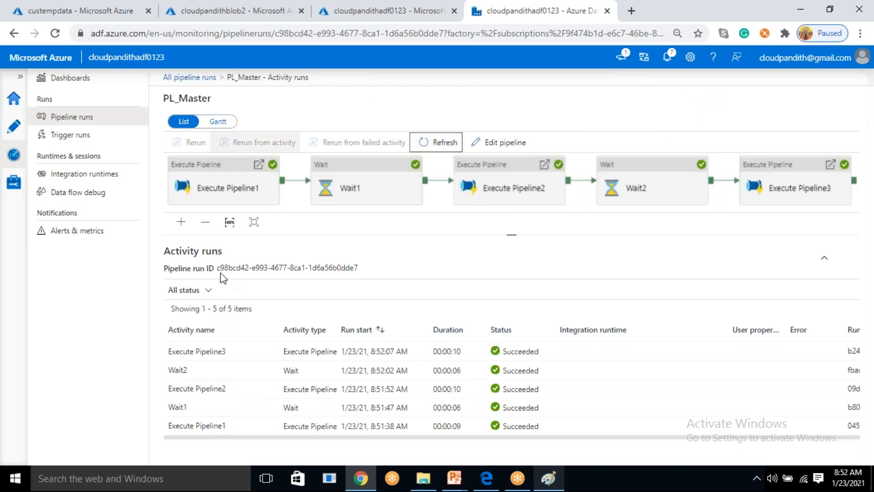
Refresh the cloudpandithblob2 container list again to check the output containers
left_click(236, 11)
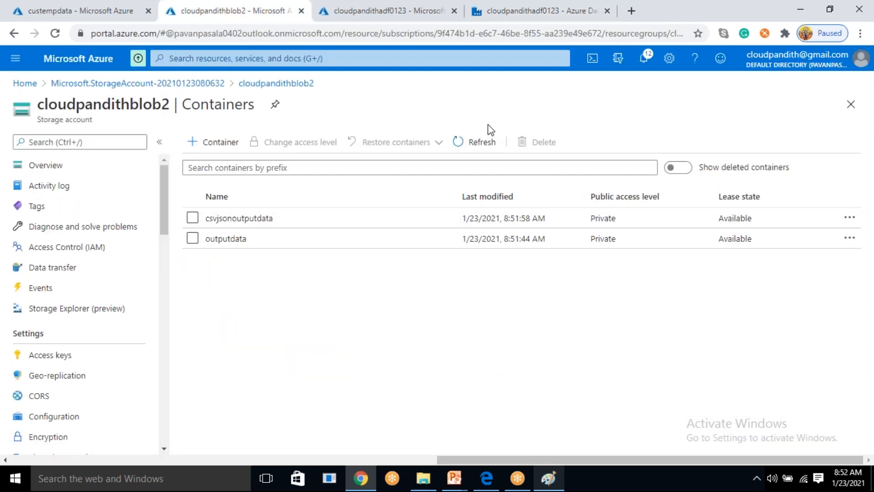
left_click(480, 143)
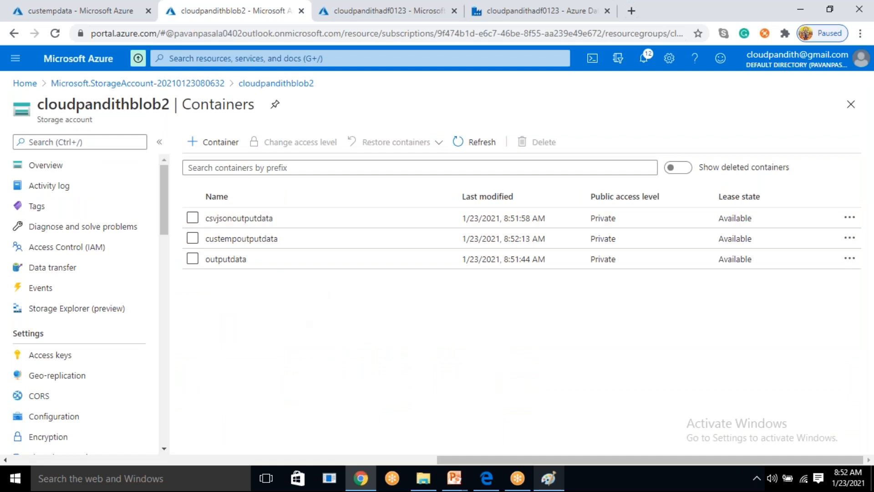
left_click(509, 4)
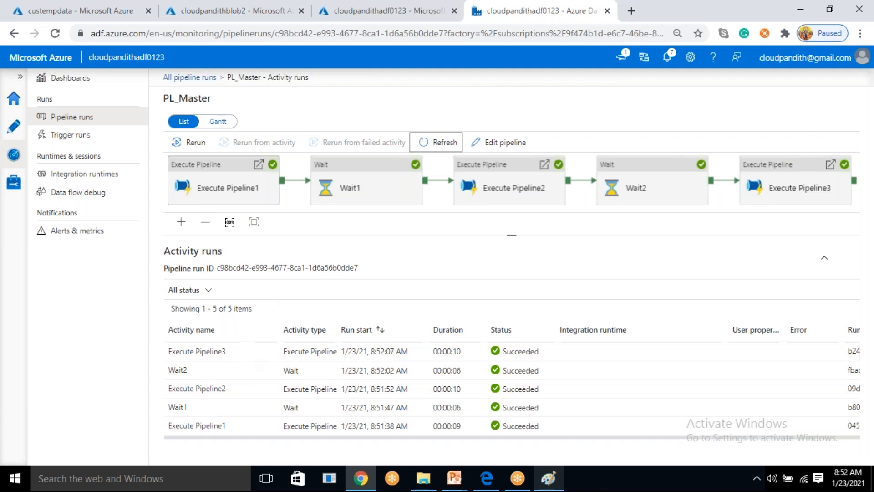
Return to all pipeline runs and examine the Triggered by values of each run
left_click(191, 78)
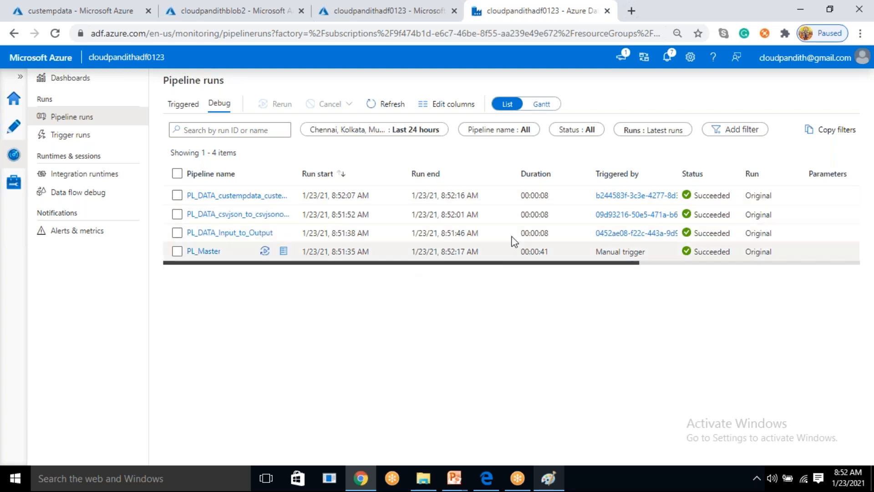
left_click_drag(599, 165, 641, 174)
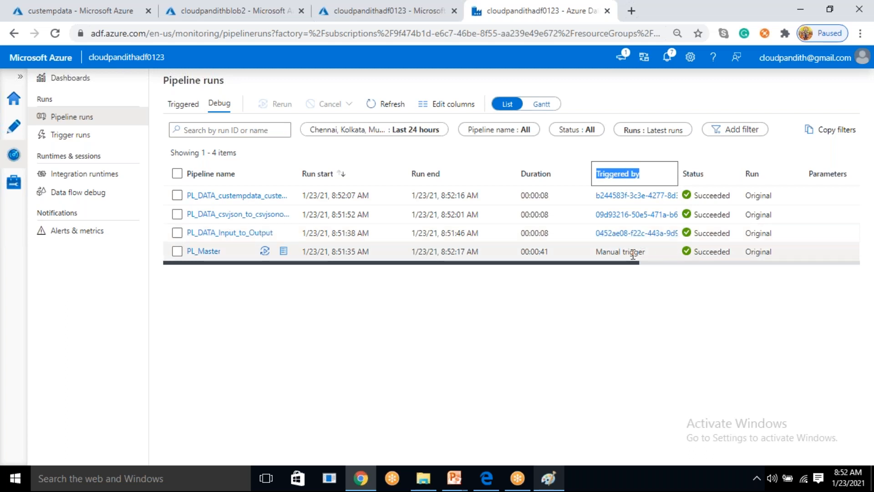
left_click_drag(219, 253, 186, 261)
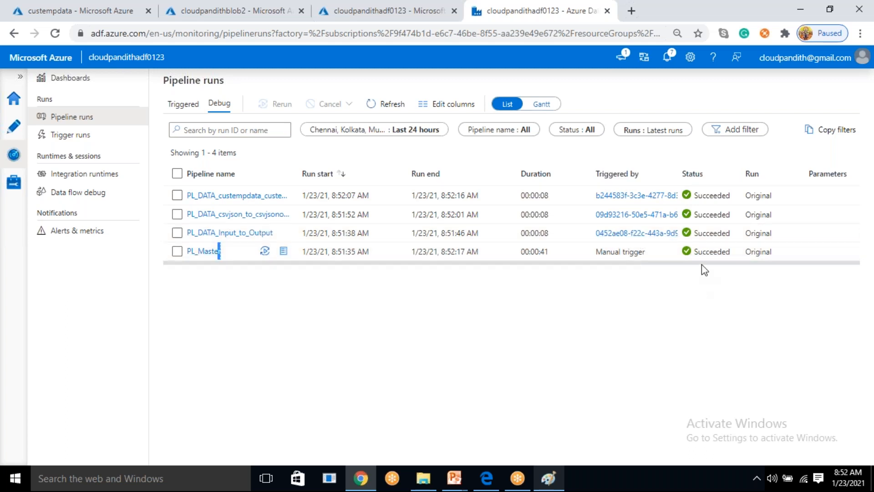
left_click_drag(655, 253, 598, 255)
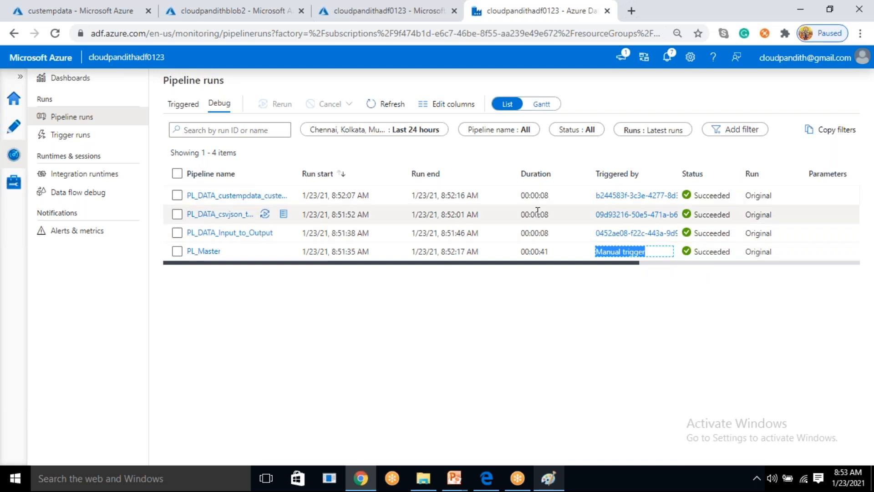
left_click_drag(595, 197, 641, 201)
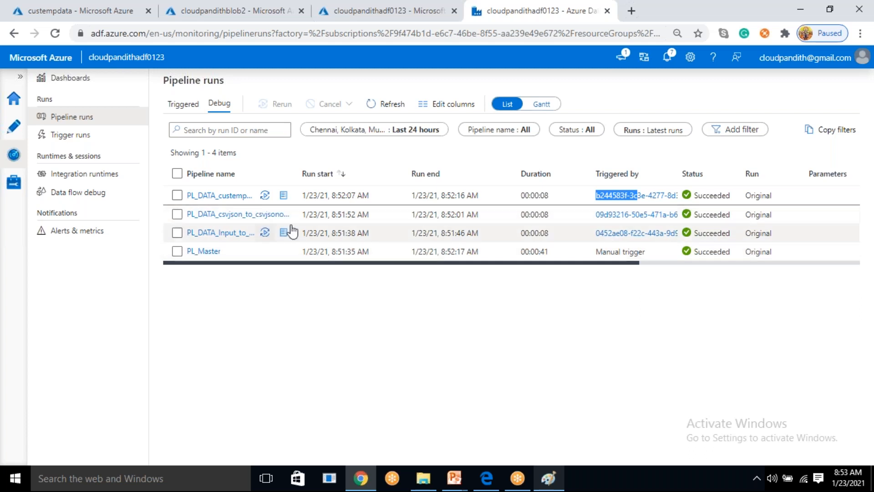
left_click_drag(594, 215, 641, 196)
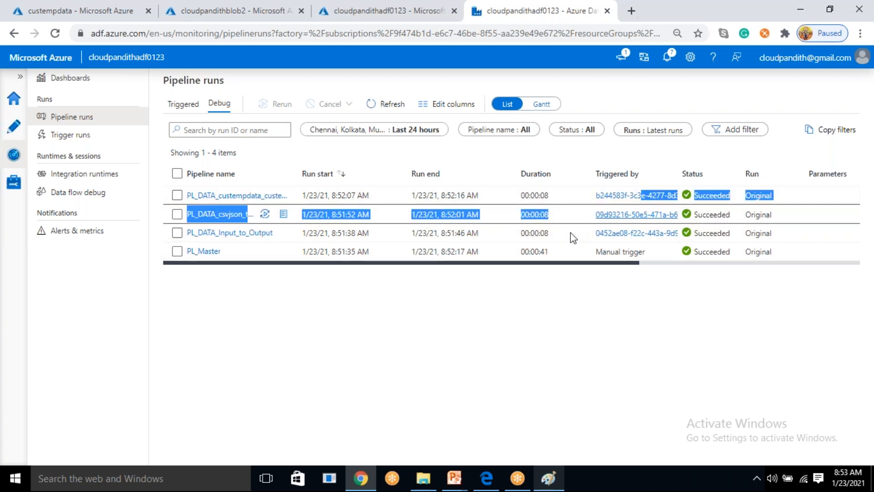
left_click_drag(594, 233, 595, 255)
left_click(604, 306)
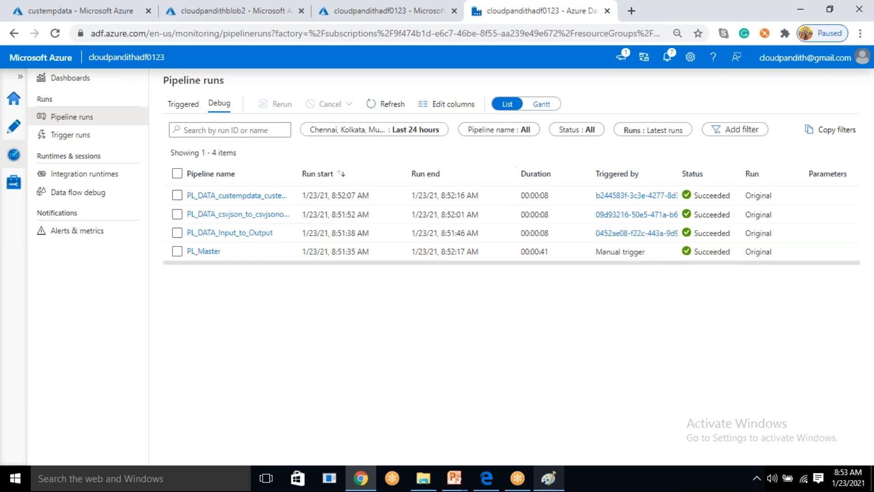
Open the PL_Master pipeline in the authoring editor from the pipeline runs list
left_click(382, 10)
left_click(523, 9)
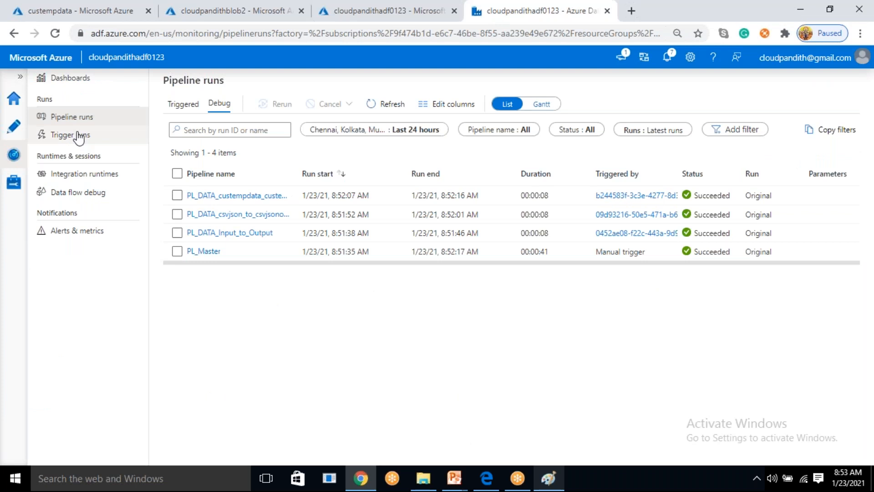
left_click(203, 251)
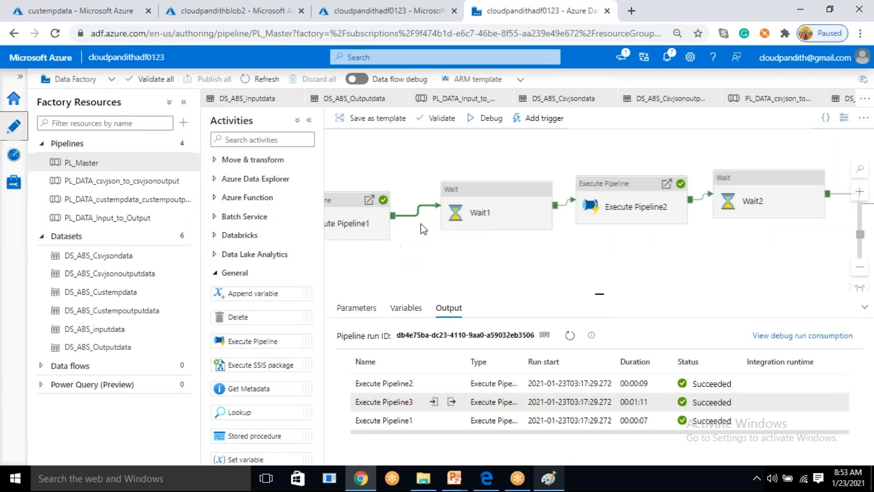
Pan across the PL_Master canvas to examine the full chain of activities
left_click_drag(472, 250, 440, 247)
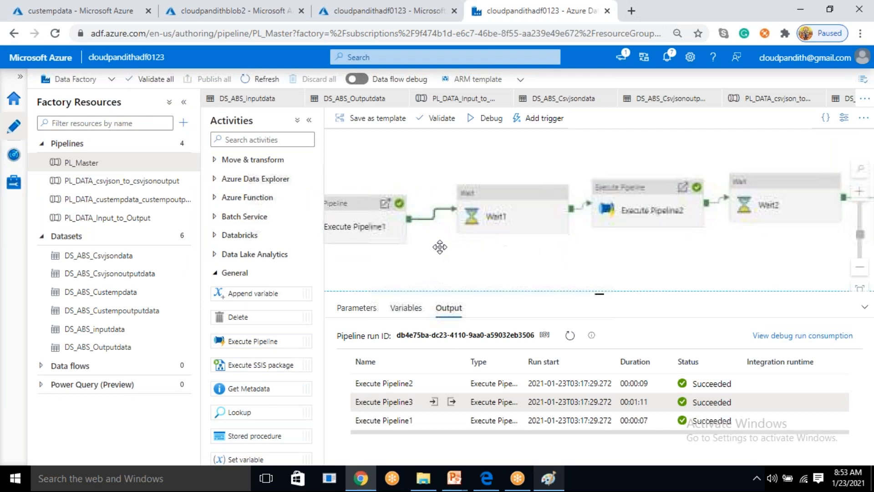
left_click_drag(589, 274, 537, 250)
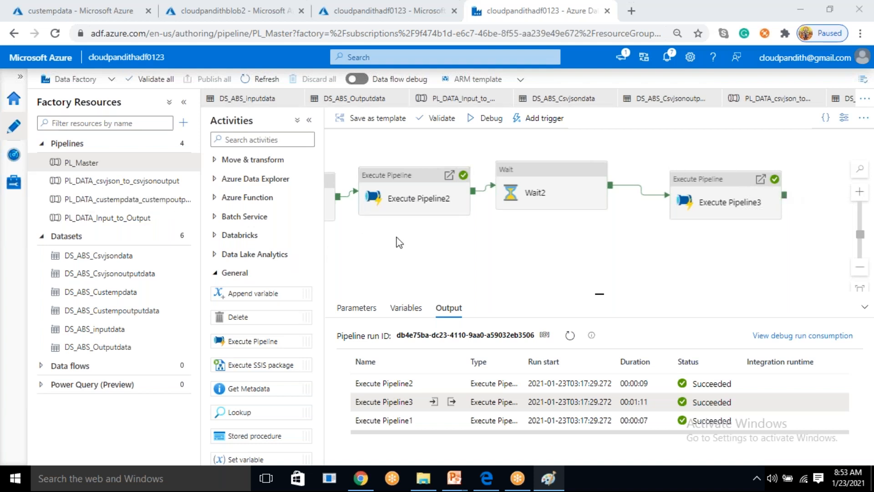
left_click_drag(389, 230, 512, 246)
left_click_drag(417, 253, 548, 229)
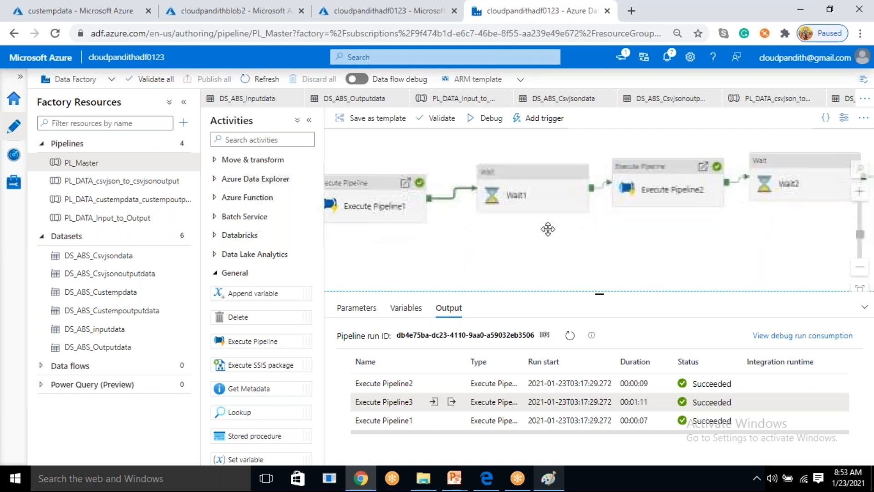
left_click_drag(494, 242, 336, 244)
left_click_drag(556, 248, 383, 242)
left_click_drag(471, 257, 534, 263)
left_click_drag(390, 249, 501, 250)
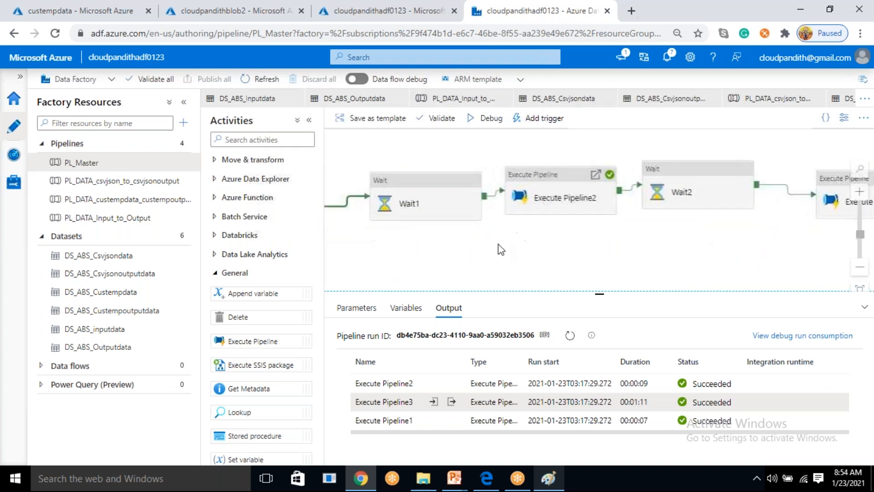
left_click_drag(422, 258, 516, 253)
left_click_drag(421, 251, 396, 224)
left_click_drag(478, 252, 335, 279)
left_click_drag(508, 260, 426, 269)
left_click_drag(611, 279, 488, 243)
left_click_drag(343, 235, 493, 257)
left_click_drag(367, 274, 501, 255)
left_click_drag(397, 272, 484, 253)
mouse_move(365, 251)
left_mouse_down()
mouse_move(511, 246)
mouse_move(365, 254)
left_mouse_up()
left_click_drag(477, 238, 352, 212)
left_click_drag(589, 230, 431, 245)
left_click_drag(709, 228, 505, 253)
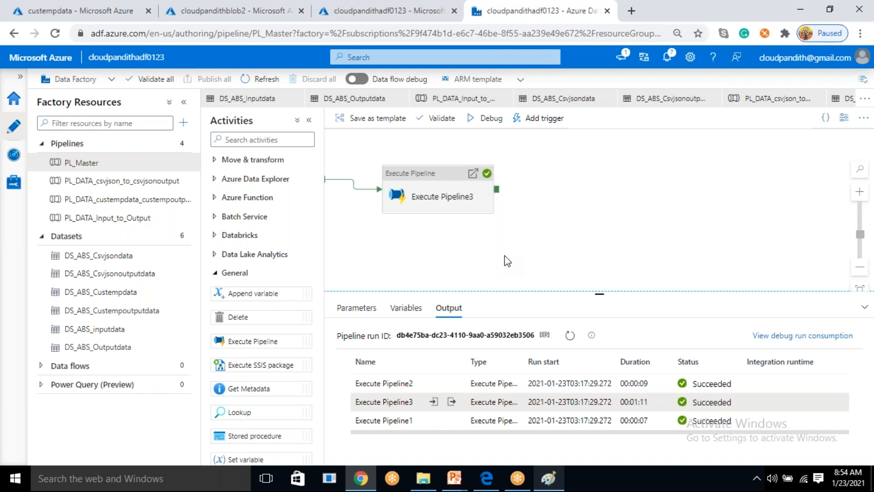
left_click_drag(450, 231, 562, 225)
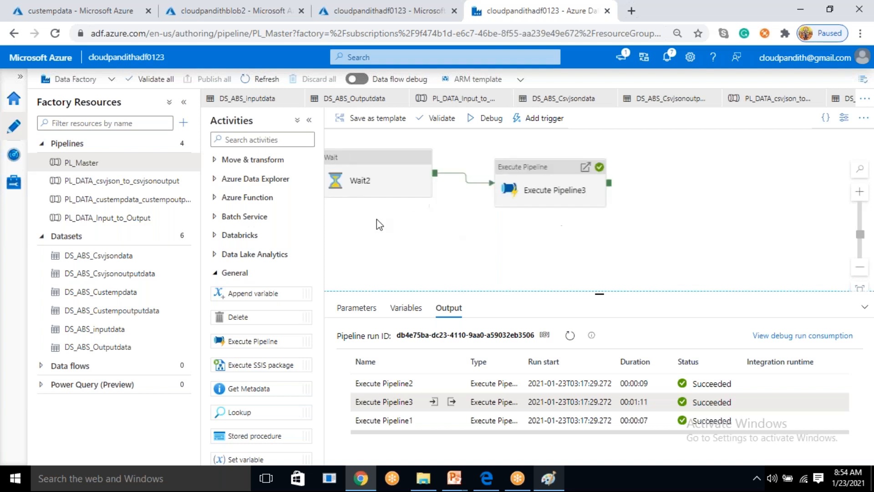
left_click_drag(376, 219, 462, 232)
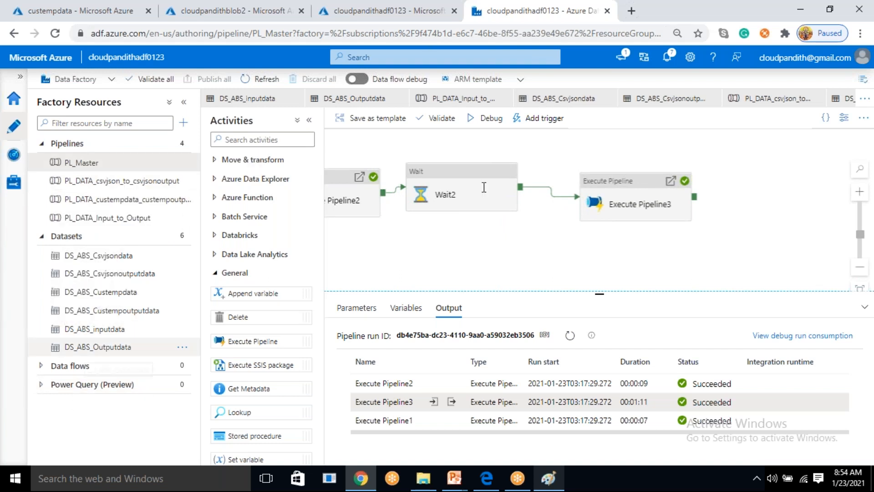
left_click(42, 366)
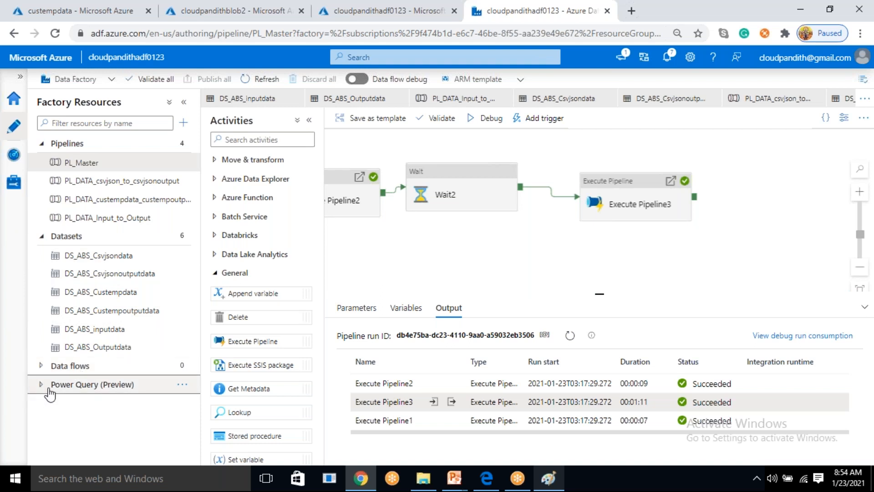
left_click(183, 385)
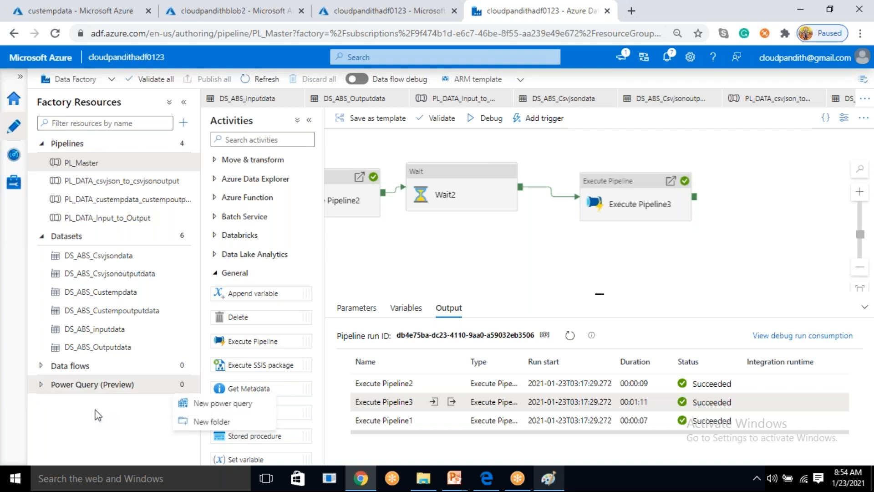
key("Escape")
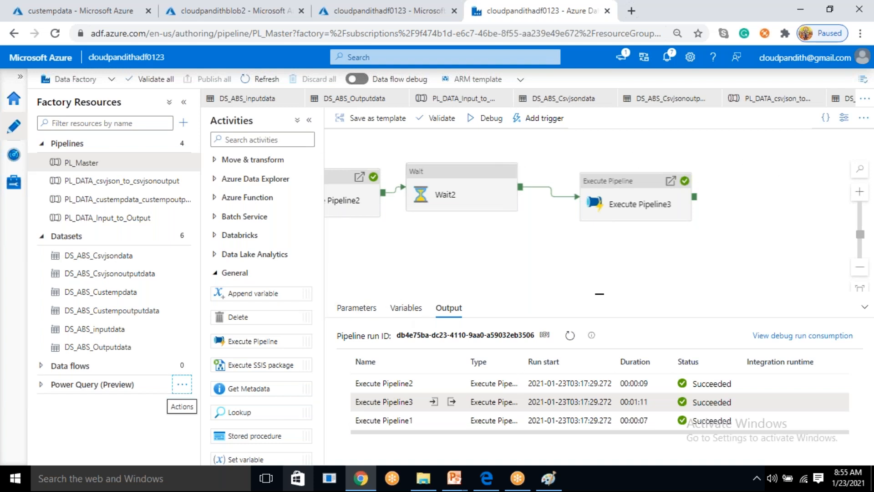
scroll(261, 296, "down", 3)
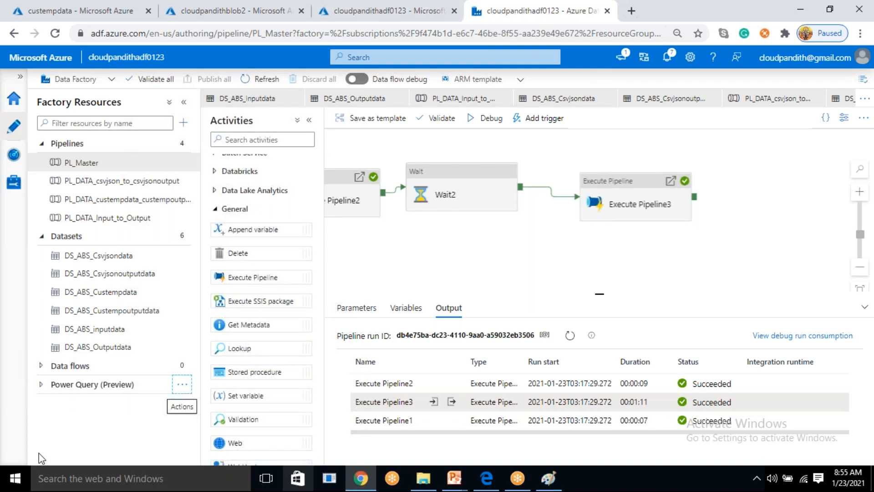
left_click(69, 458)
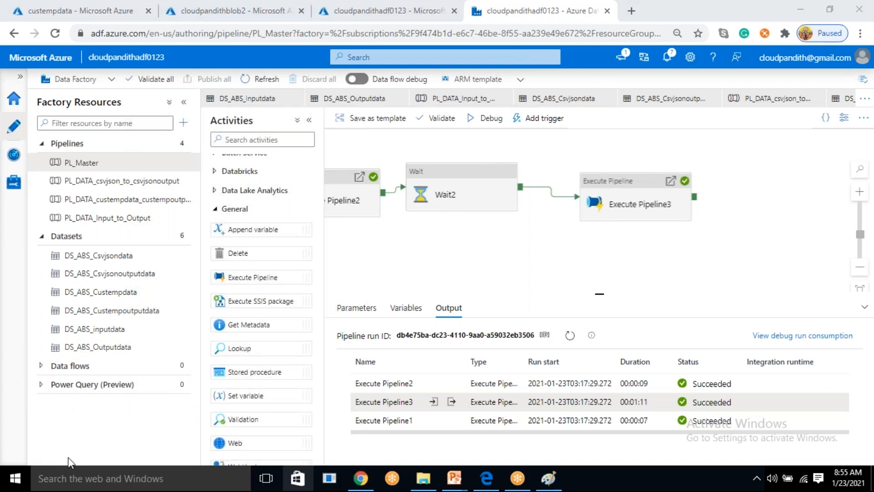